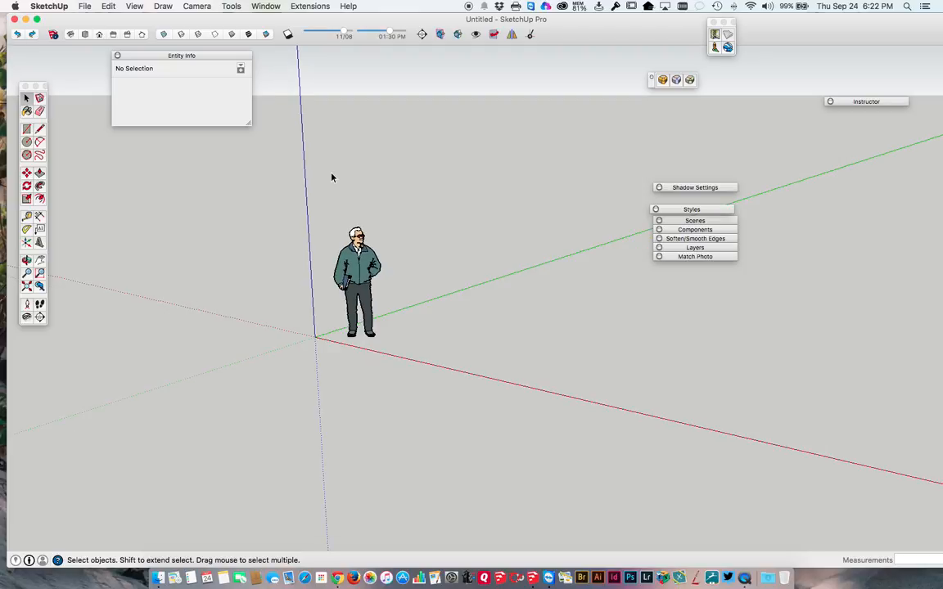
key(o)
drag(330, 174, 344, 208)
key(space)
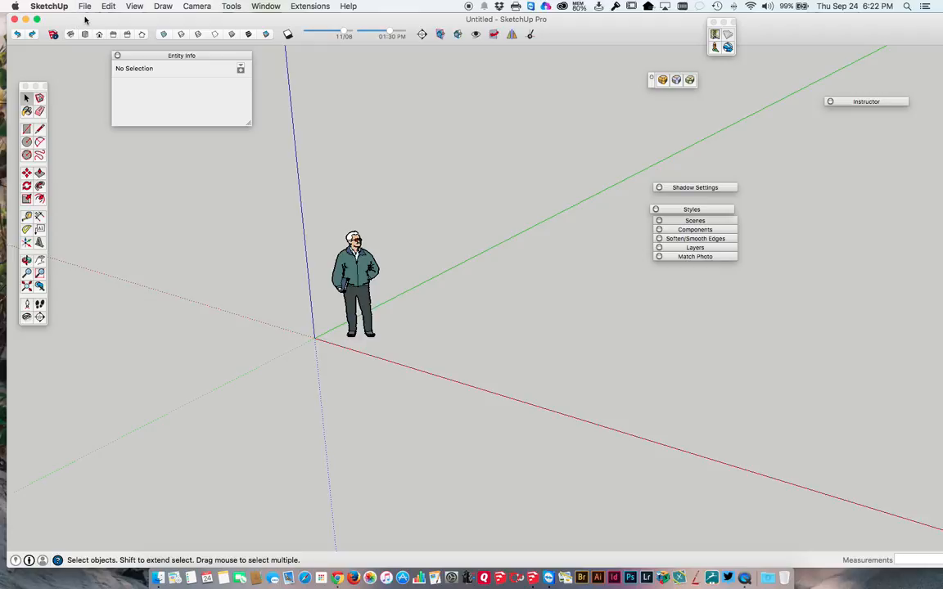
drag(77, 19, 72, 19)
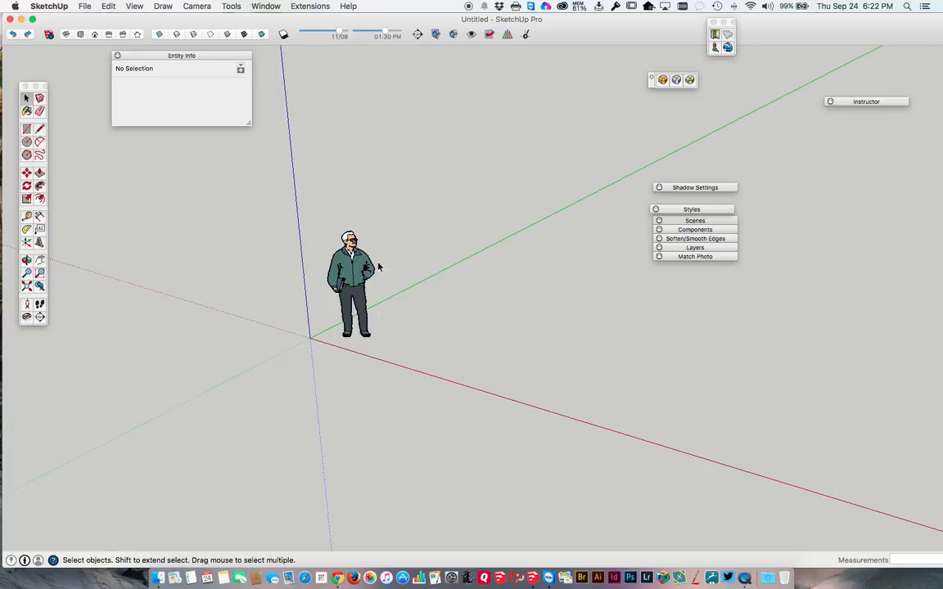
Import the Project2 JPEG drawing sheet as an image and place it on the ground plane with its corner at the origin
click(86, 6)
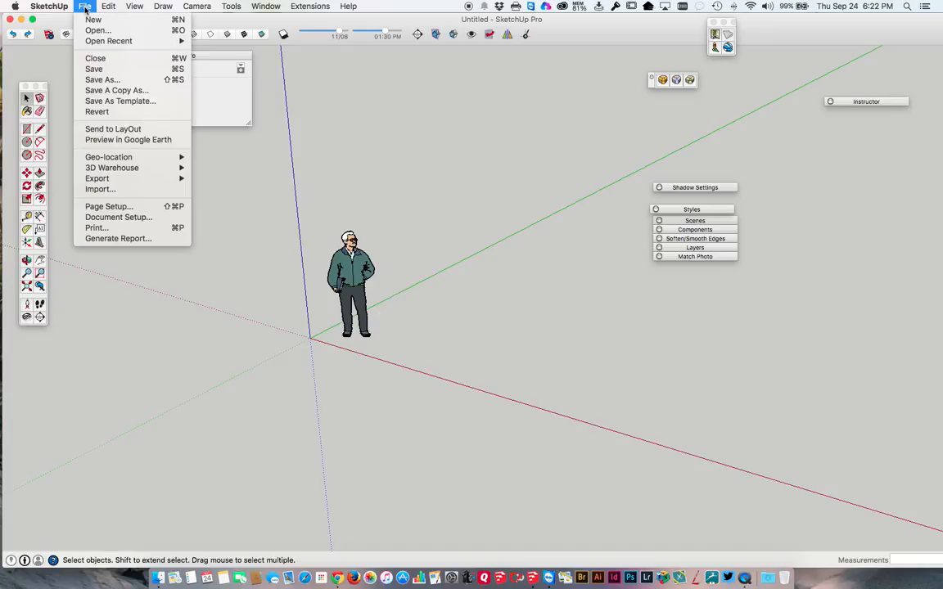
click(102, 190)
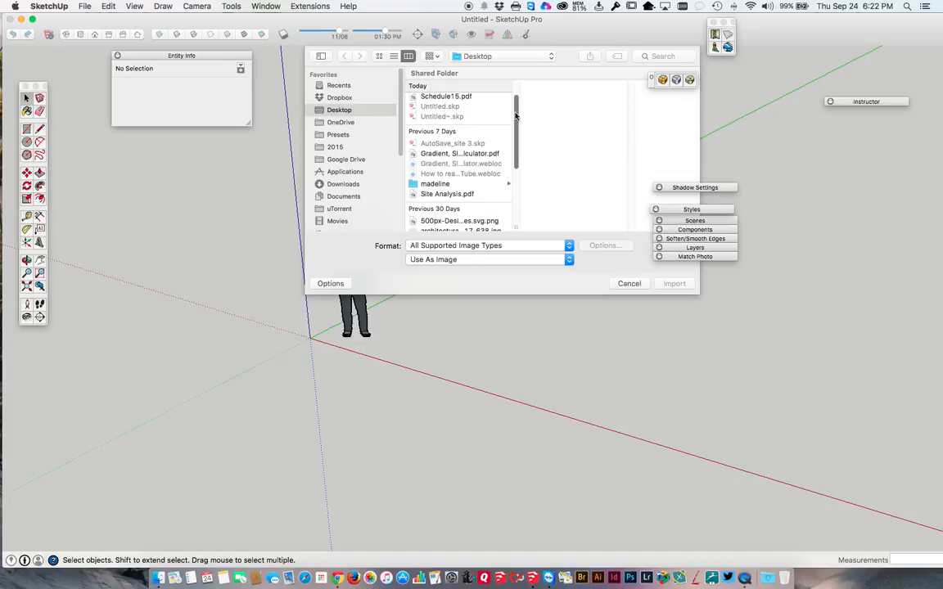
drag(515, 111, 516, 85)
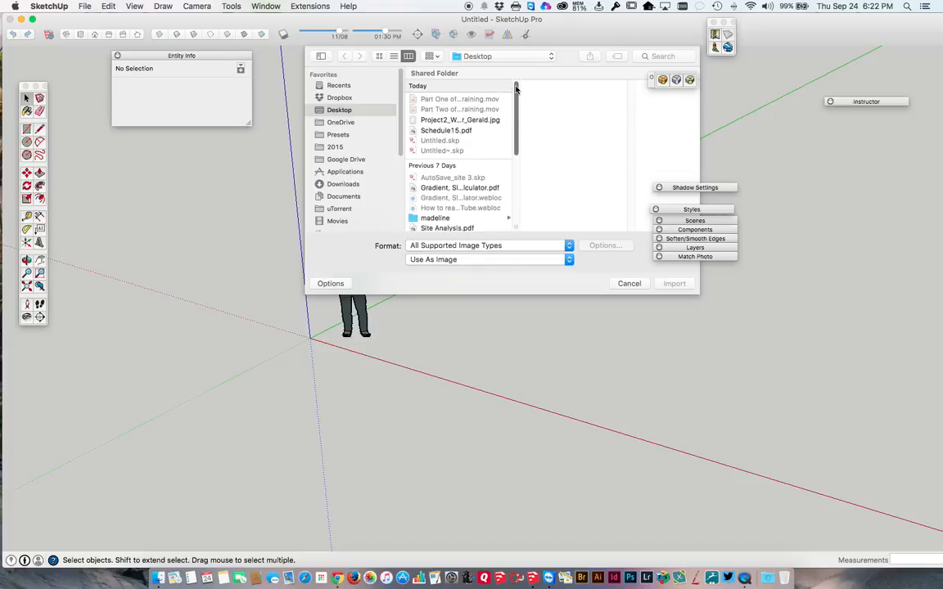
click(428, 117)
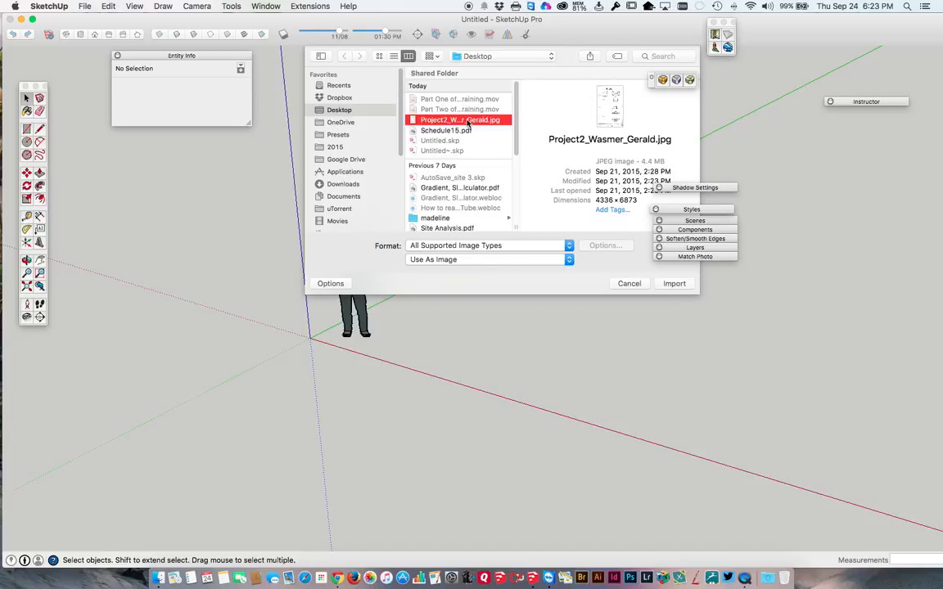
click(413, 261)
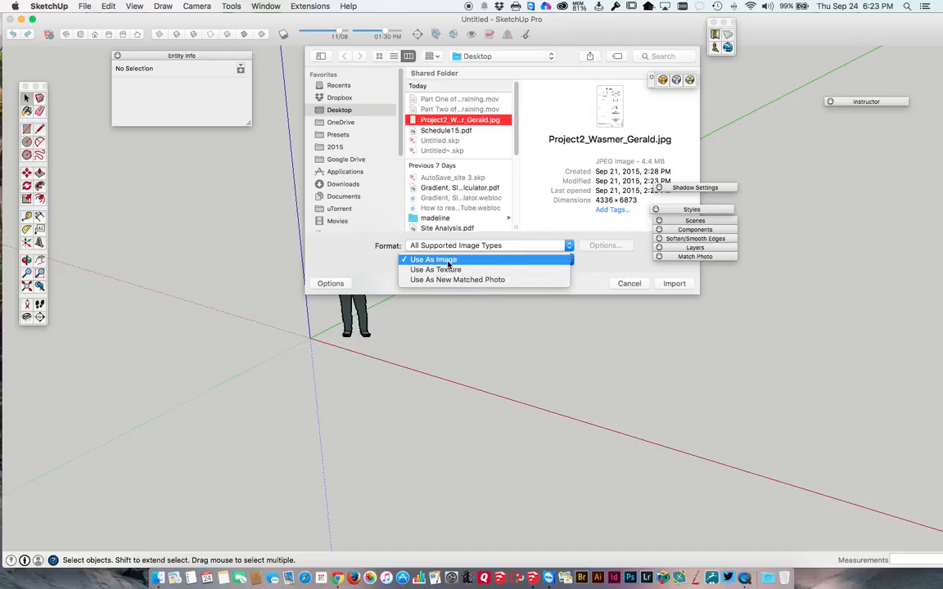
click(449, 260)
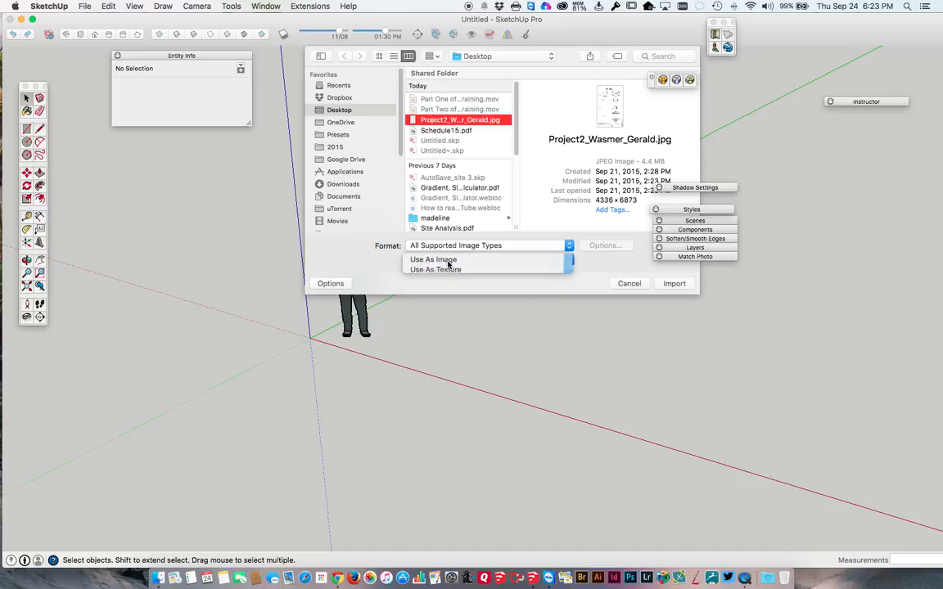
click(673, 284)
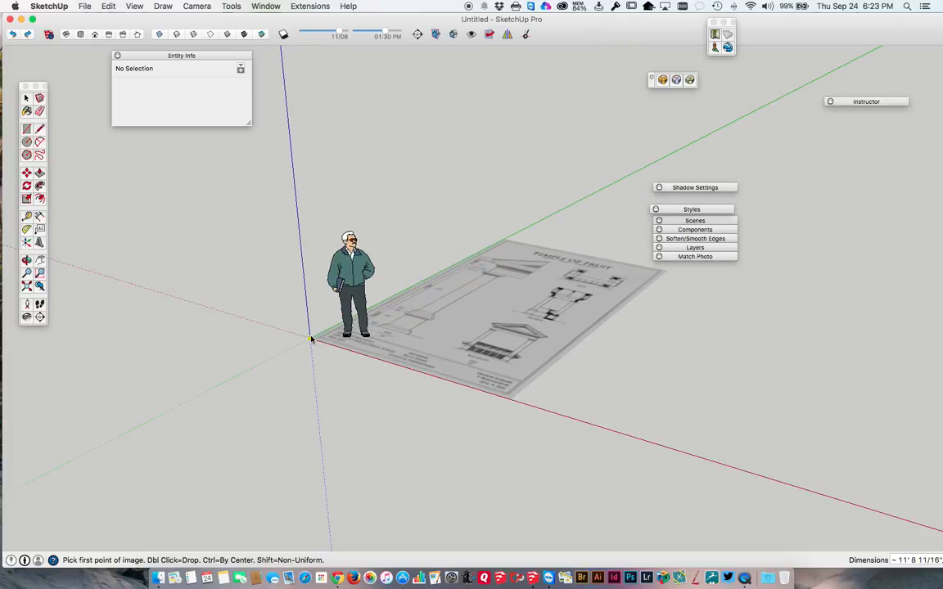
click(311, 339)
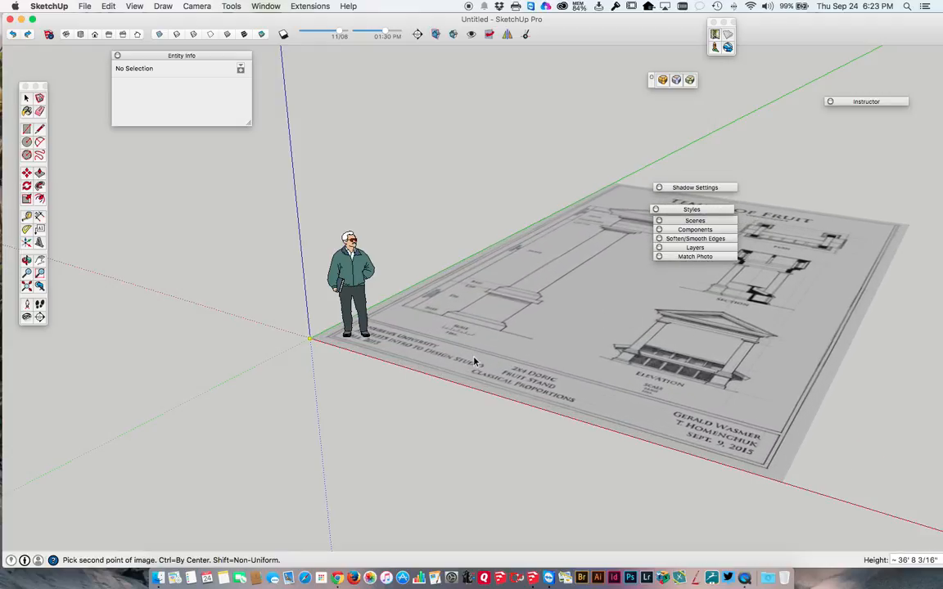
click(428, 327)
Examine the imported Temple of Fruit sheet up close, especially the elevation drawing and its scale bar, and as a whole
middle_drag(427, 326, 314, 366)
scroll(316, 369, down, 5)
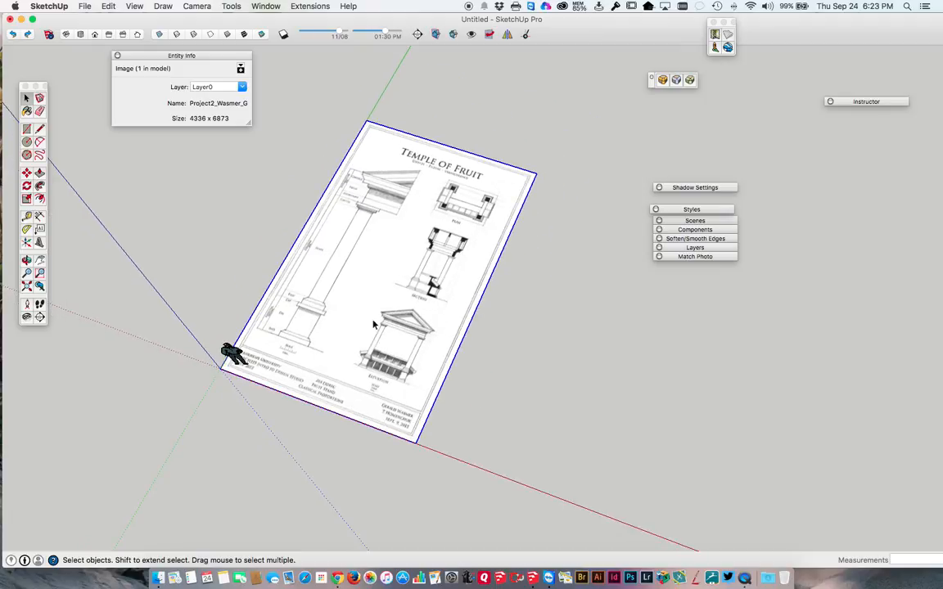
scroll(378, 340, up, 3)
scroll(377, 340, up, 2)
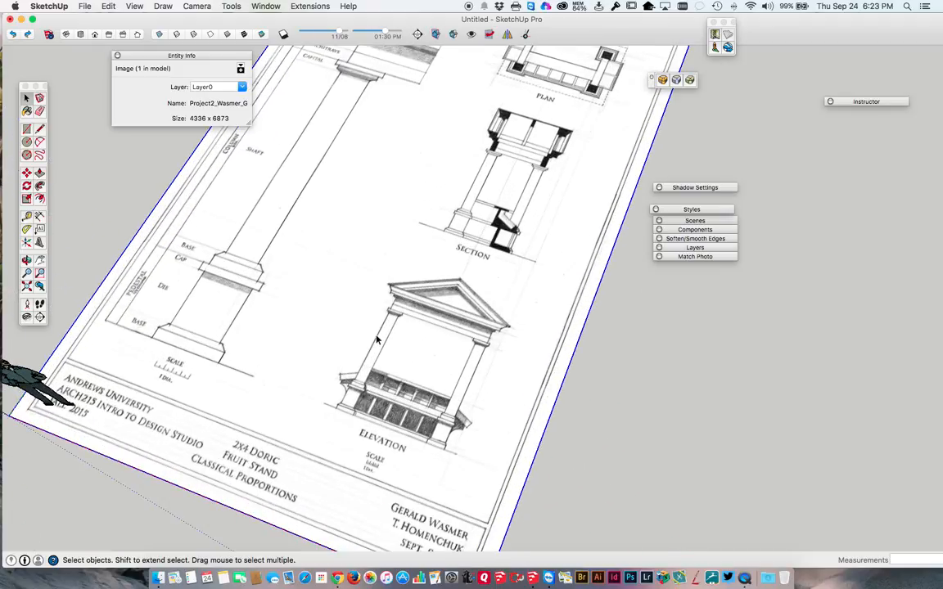
scroll(377, 339, down, 4)
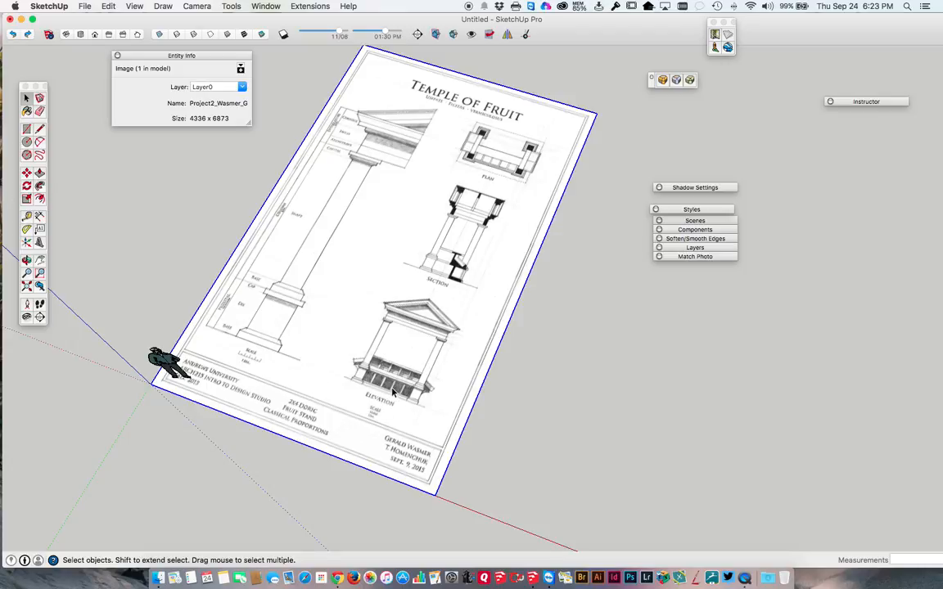
scroll(391, 393, up, 5)
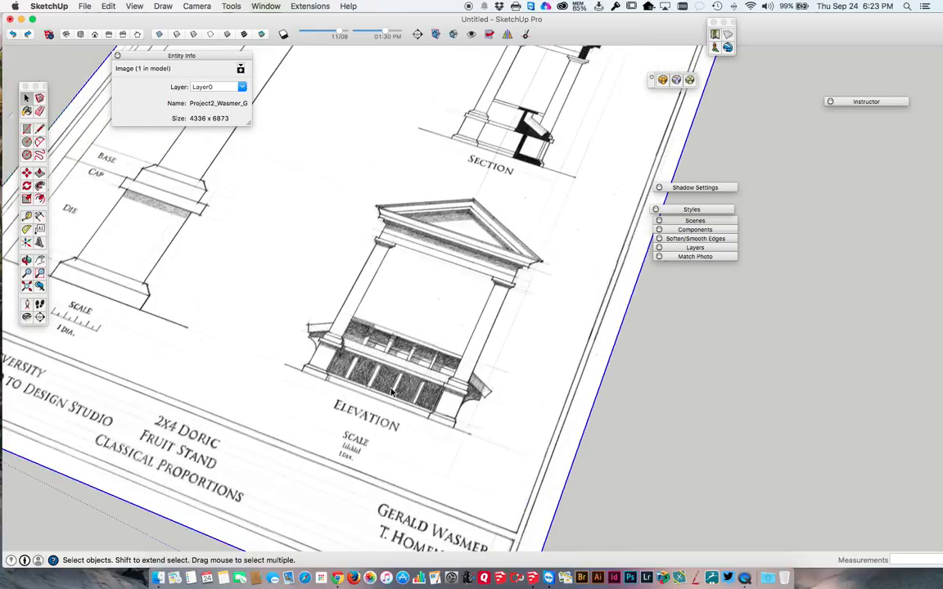
scroll(391, 393, up, 3)
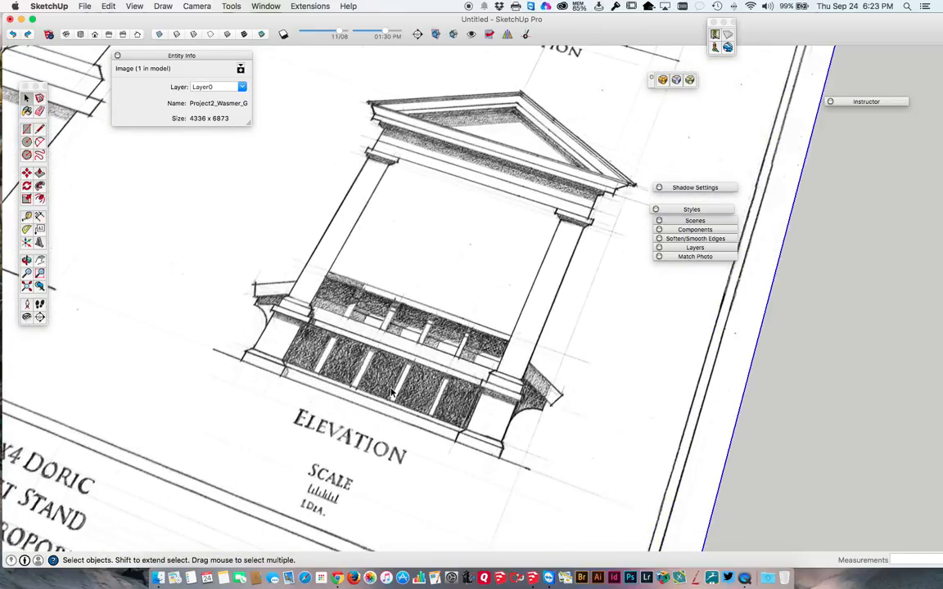
scroll(331, 487, down, 2)
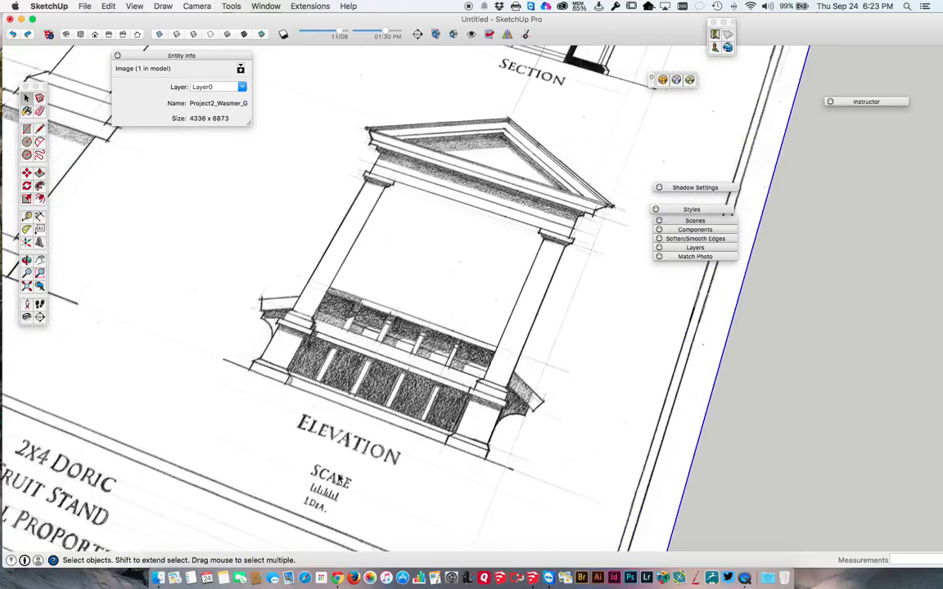
scroll(332, 491, up, 4)
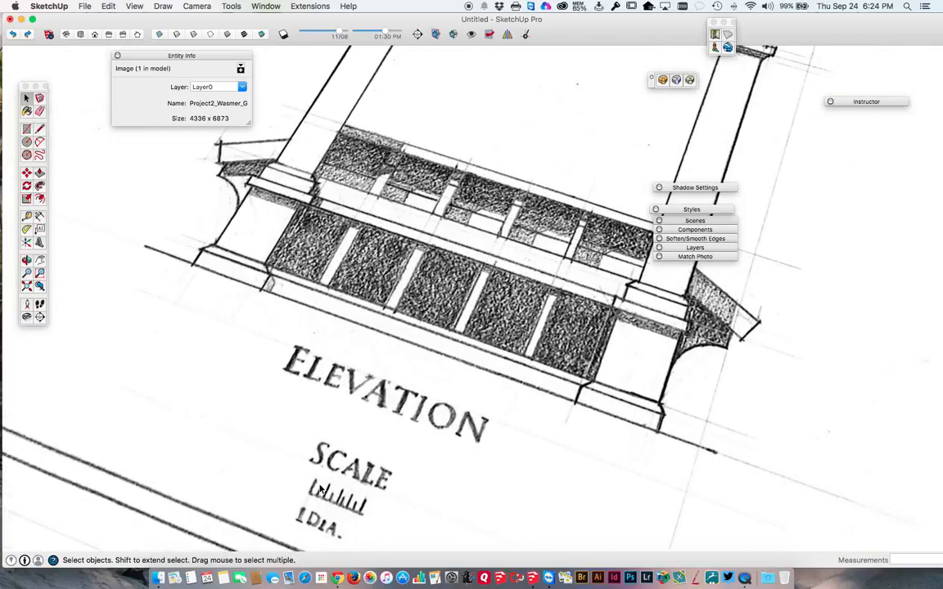
scroll(315, 489, down, 2)
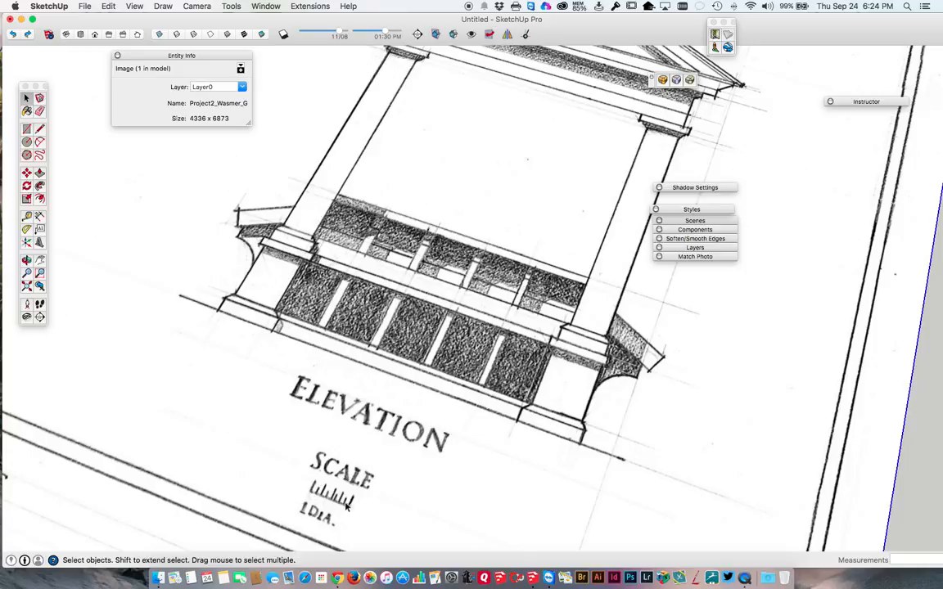
scroll(312, 493, down, 2)
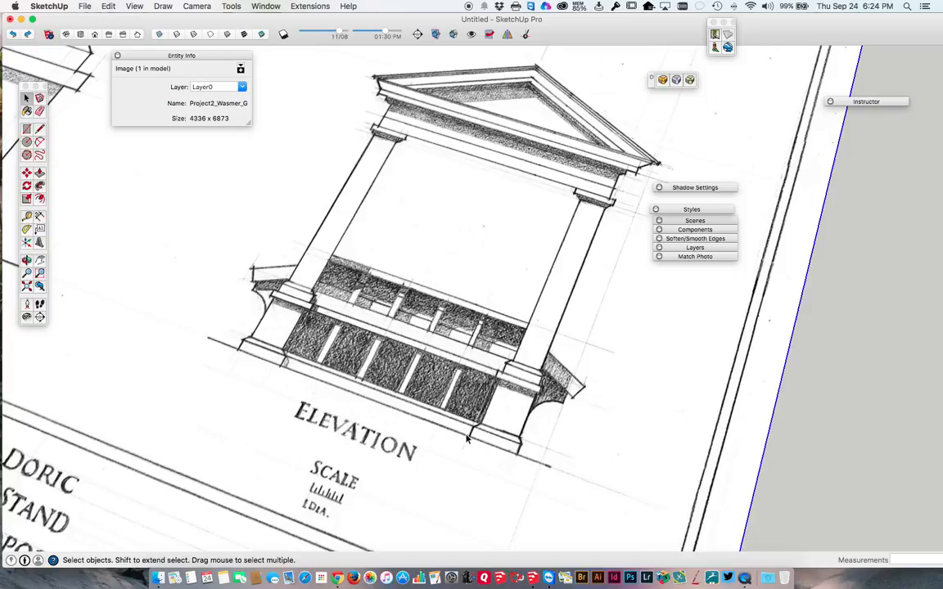
scroll(467, 440, down, 4)
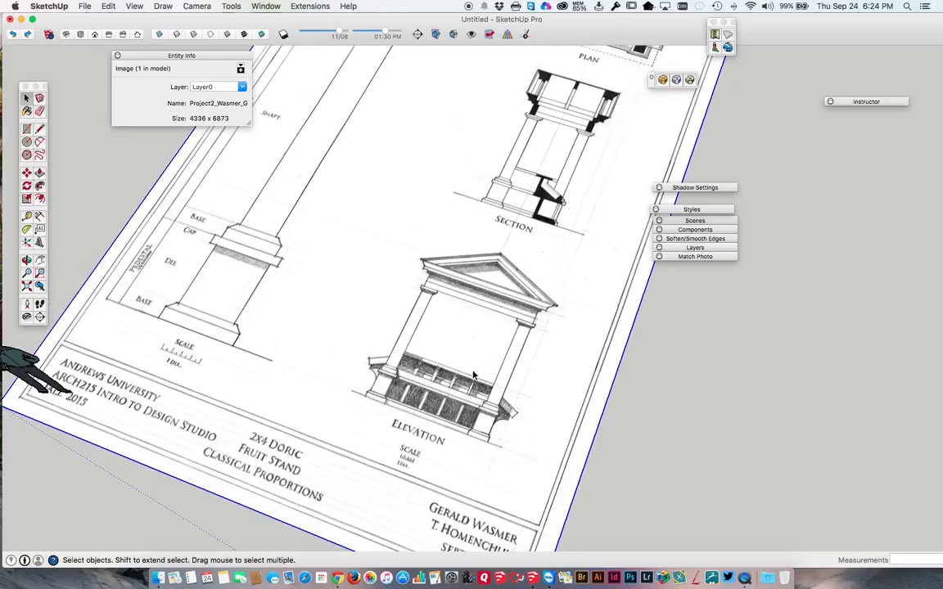
scroll(467, 385, up, 3)
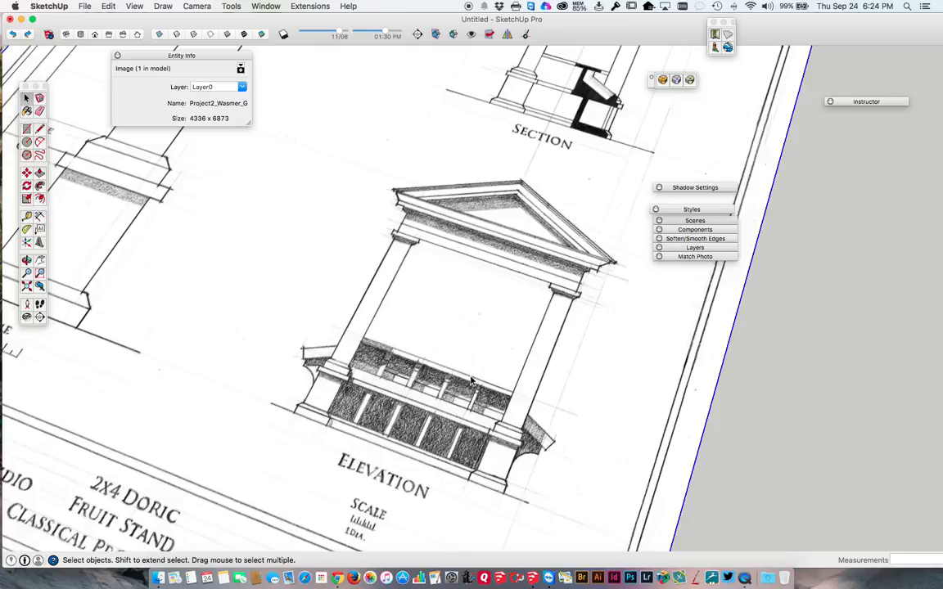
scroll(471, 382, down, 6)
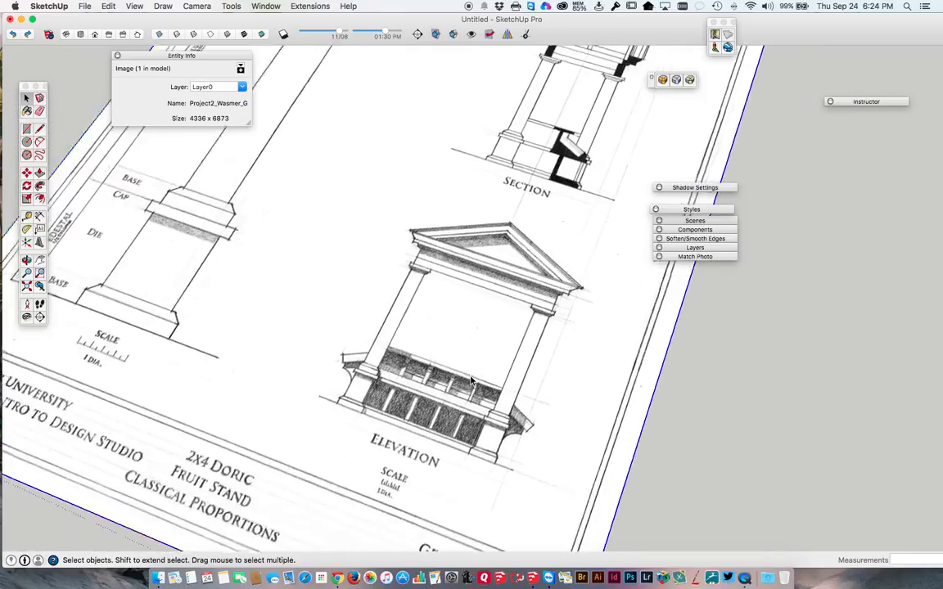
scroll(471, 382, down, 2)
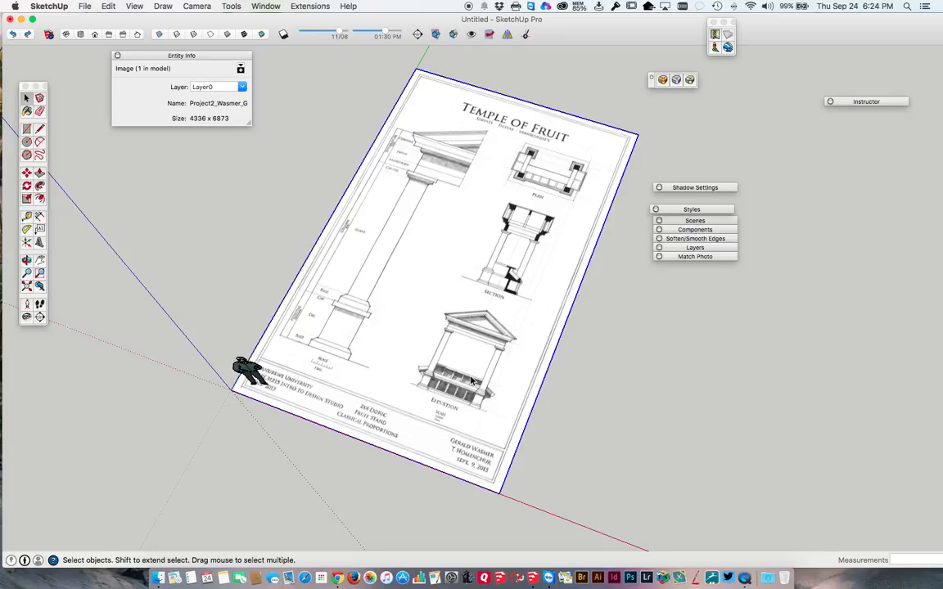
middle_drag(471, 382, 356, 394)
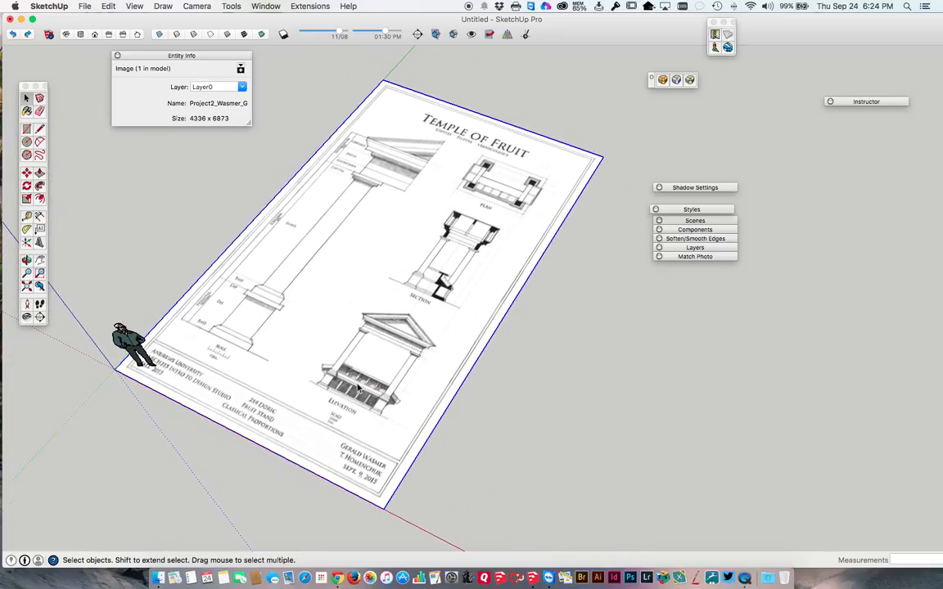
scroll(356, 395, up, 3)
scroll(360, 394, down, 2)
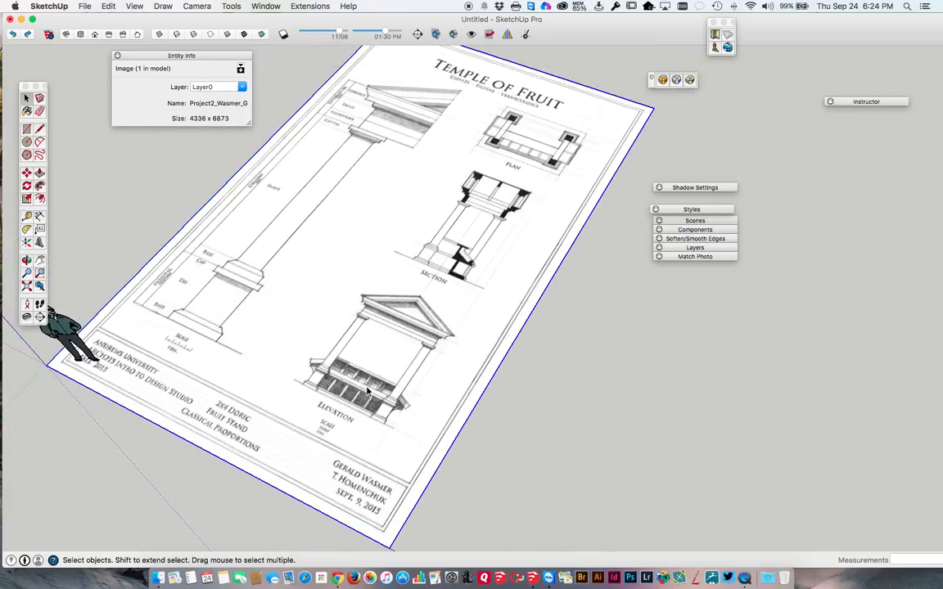
scroll(366, 393, up, 4)
scroll(367, 393, down, 5)
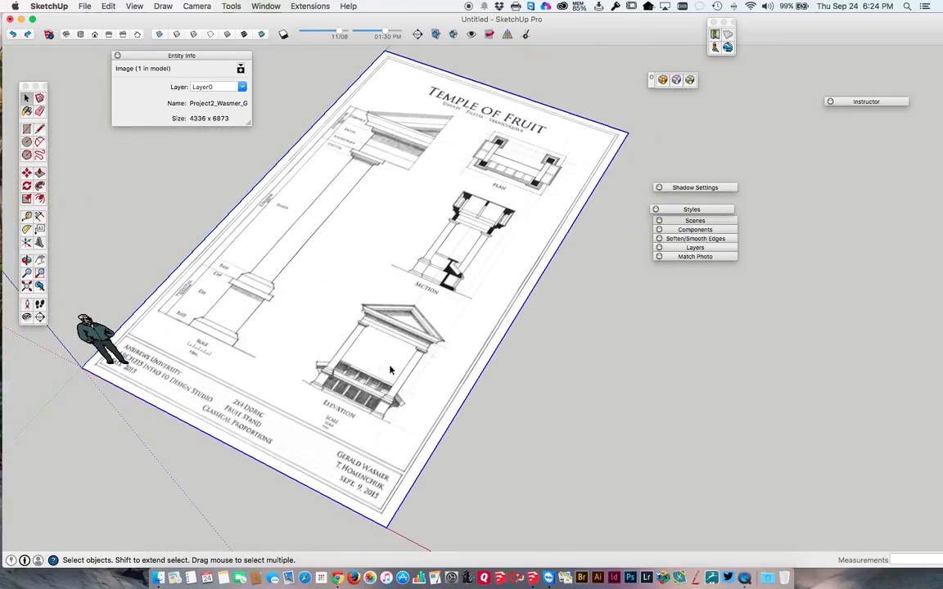
click(510, 399)
click(431, 353)
click(526, 393)
click(446, 364)
Open the recent model components.skp and keep the expanded layer list beside the model
click(681, 249)
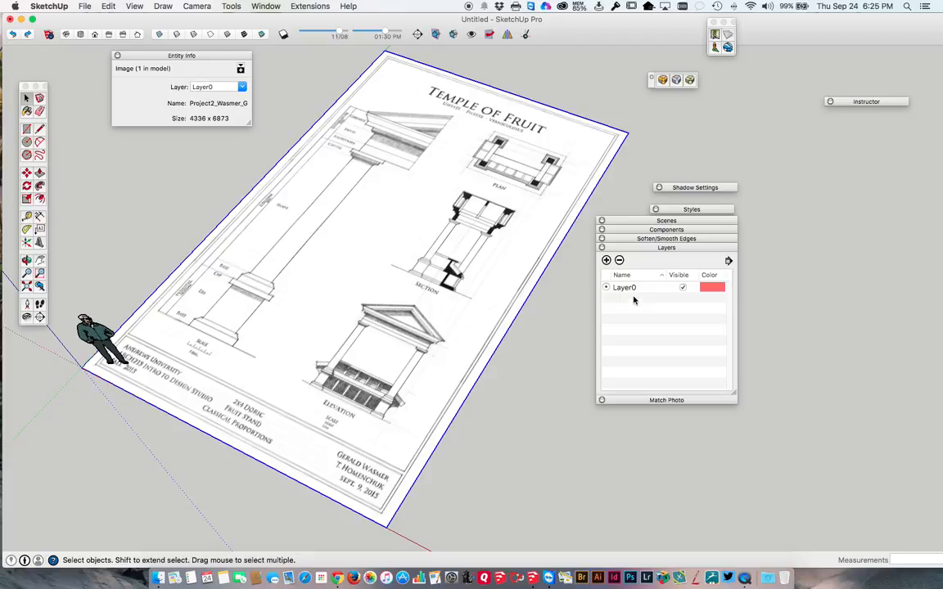
click(85, 7)
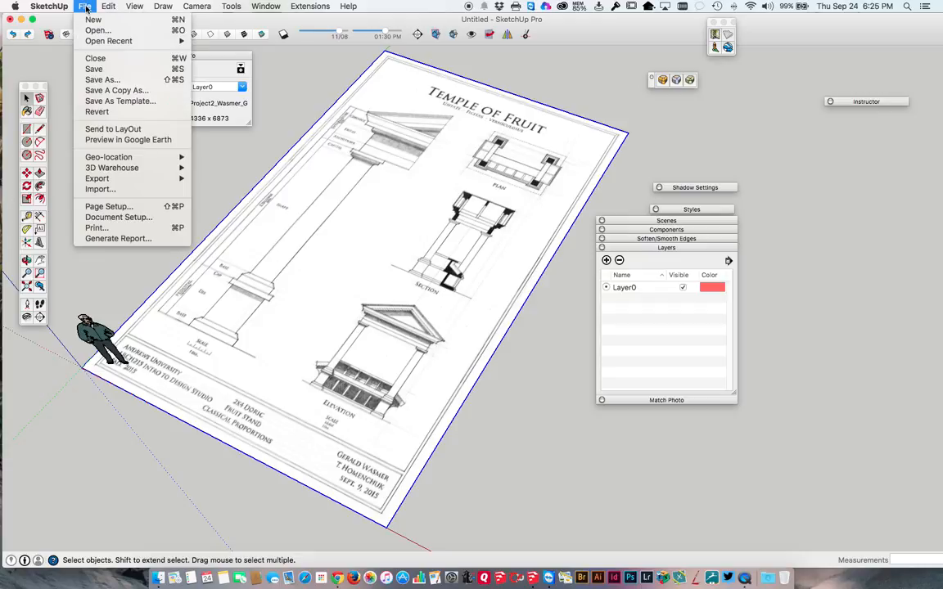
mouse_move(106, 41)
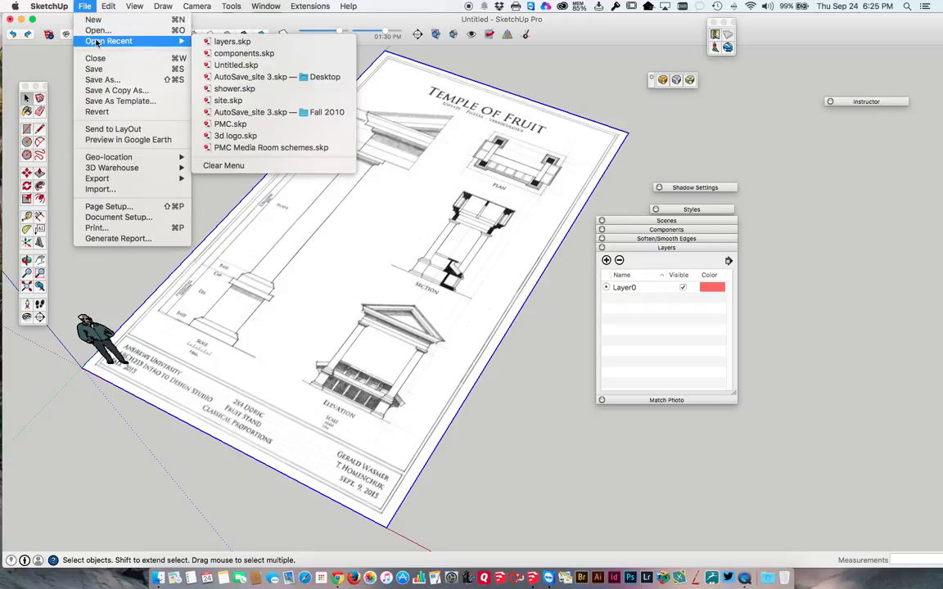
click(239, 54)
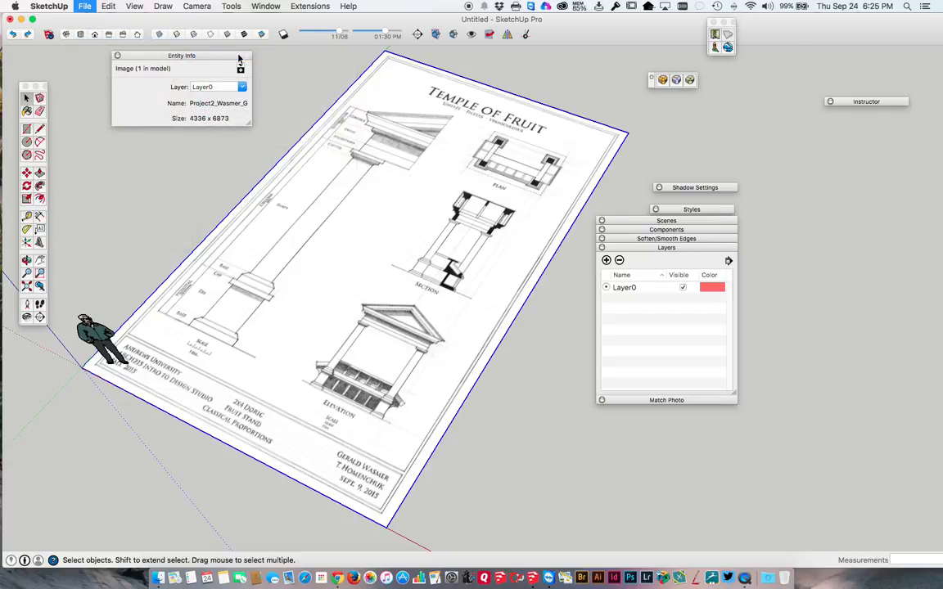
drag(663, 248, 755, 256)
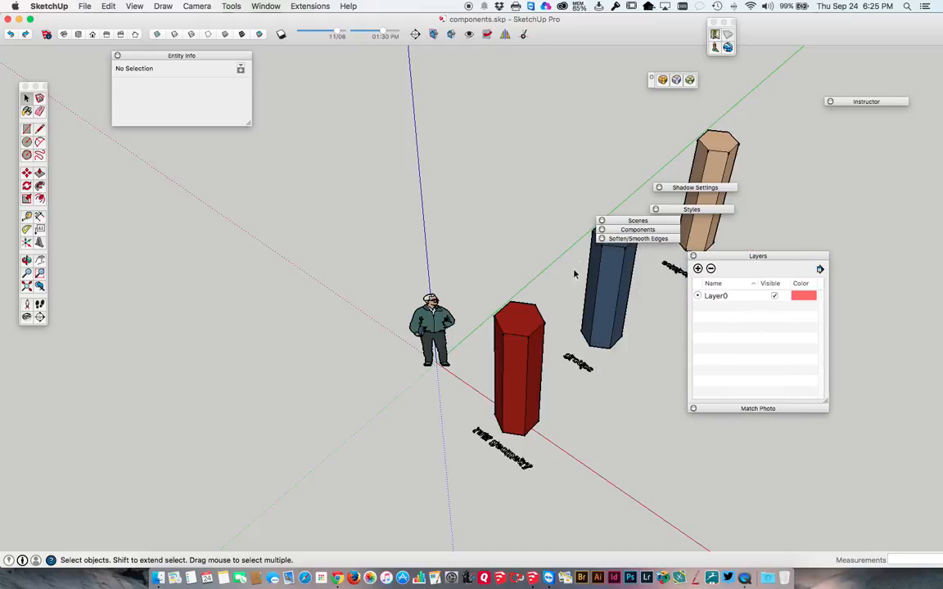
Select all connected faces and edges of the blue hexagonal prism
click(604, 301)
middle_drag(604, 301, 419, 204)
click(311, 215)
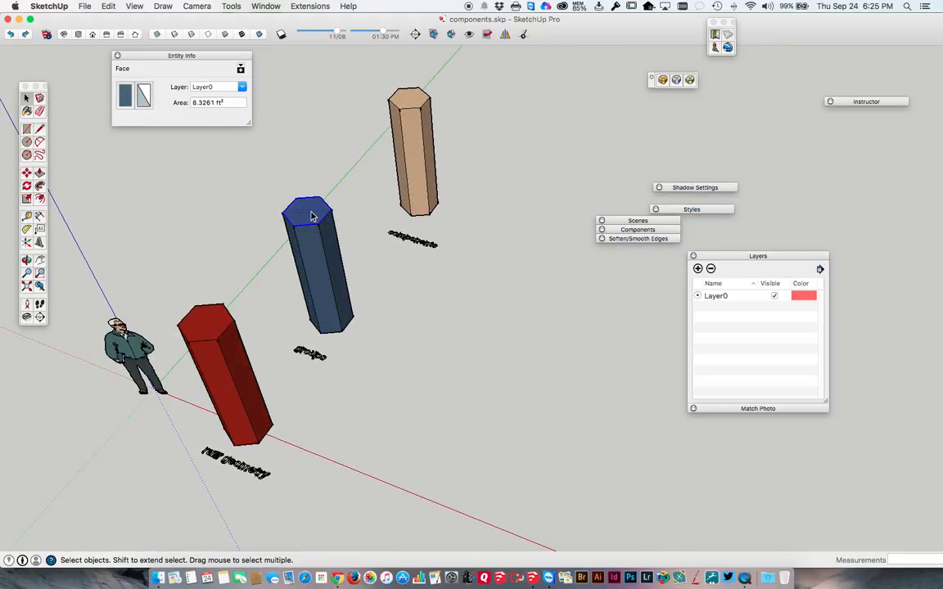
triple_click(311, 214)
middle_drag(277, 209, 303, 208)
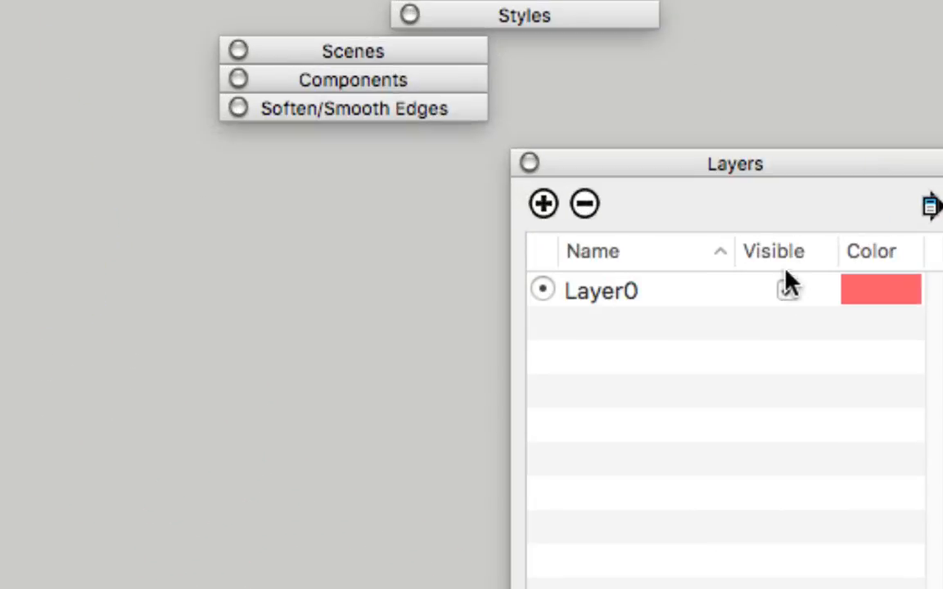
Try switching the visibility of Layer0 off and back on, and clear the selection of the blue prism
click(788, 293)
click(783, 293)
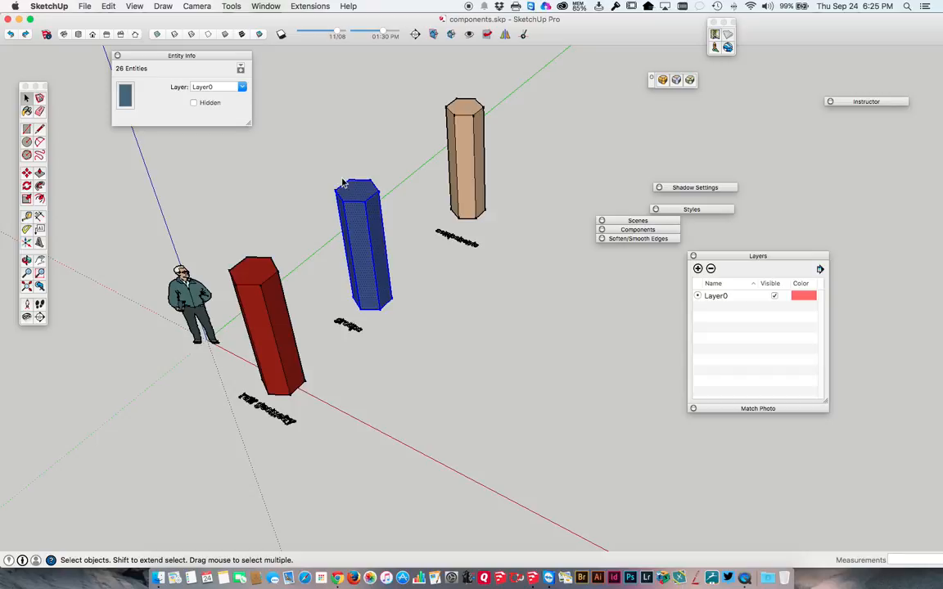
click(343, 182)
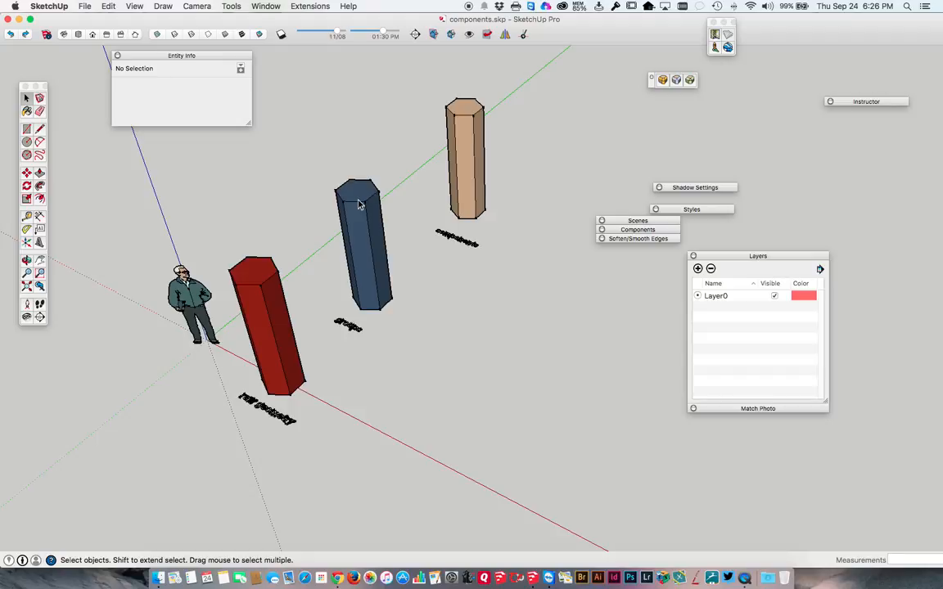
Draw two separate rectangles on the ground beside the prisms, about 4' 10" by 5' 2" and about 6' 3" by 3'
click(357, 205)
click(360, 225)
click(247, 268)
click(26, 128)
click(417, 397)
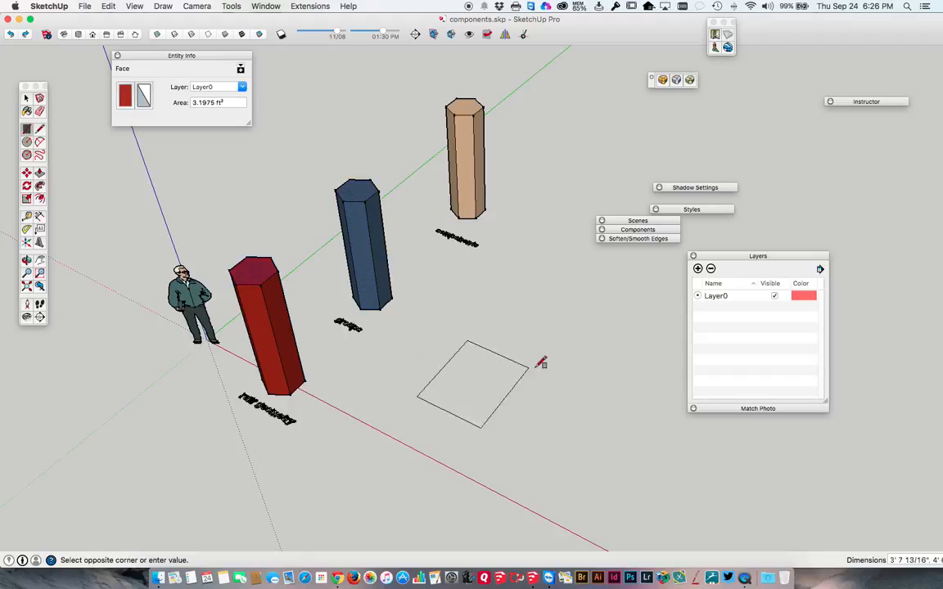
click(551, 365)
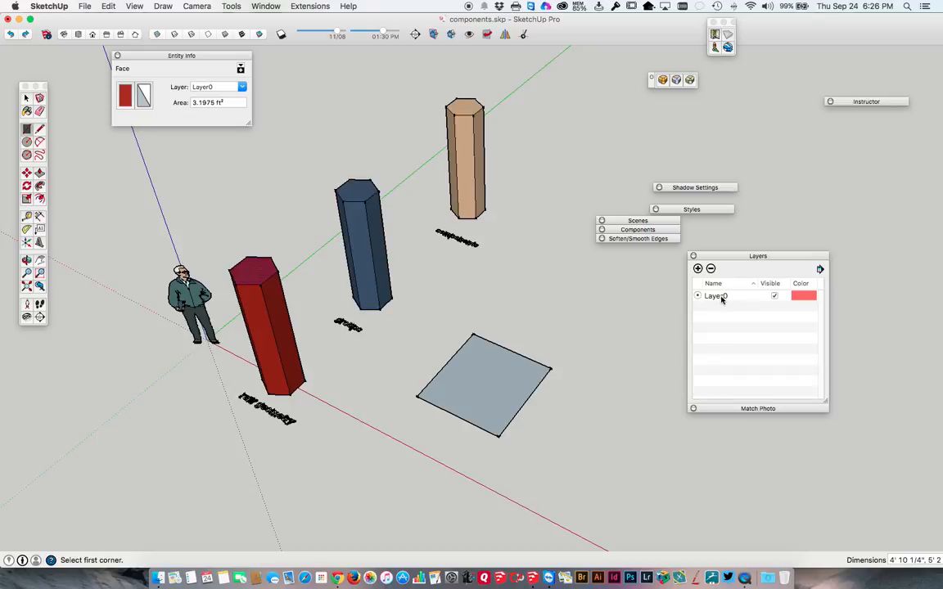
click(489, 312)
click(613, 323)
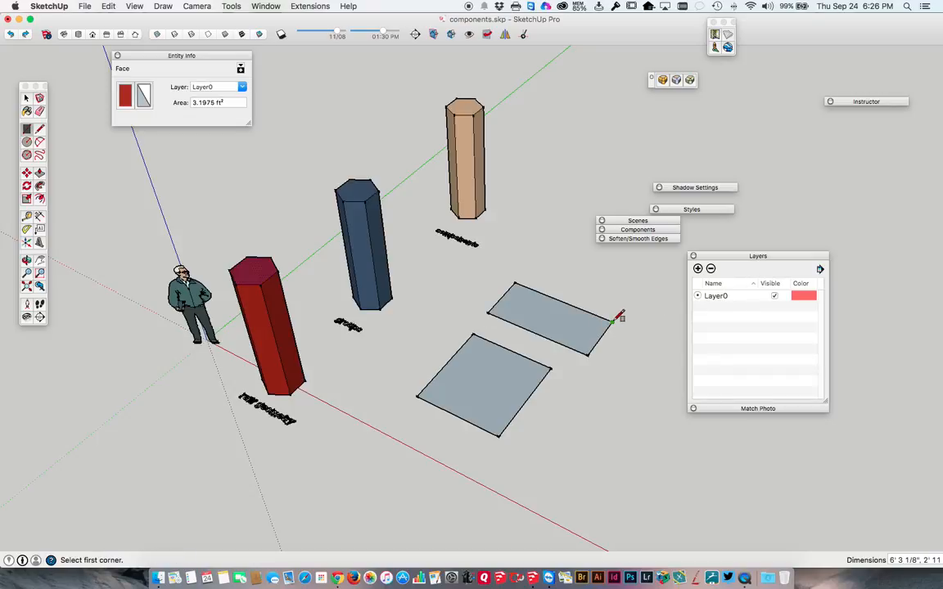
Add a new layer Layer1, make it current, and draw two small rectangles on it behind the two larger ones, the first about 5.5 ft²
click(697, 269)
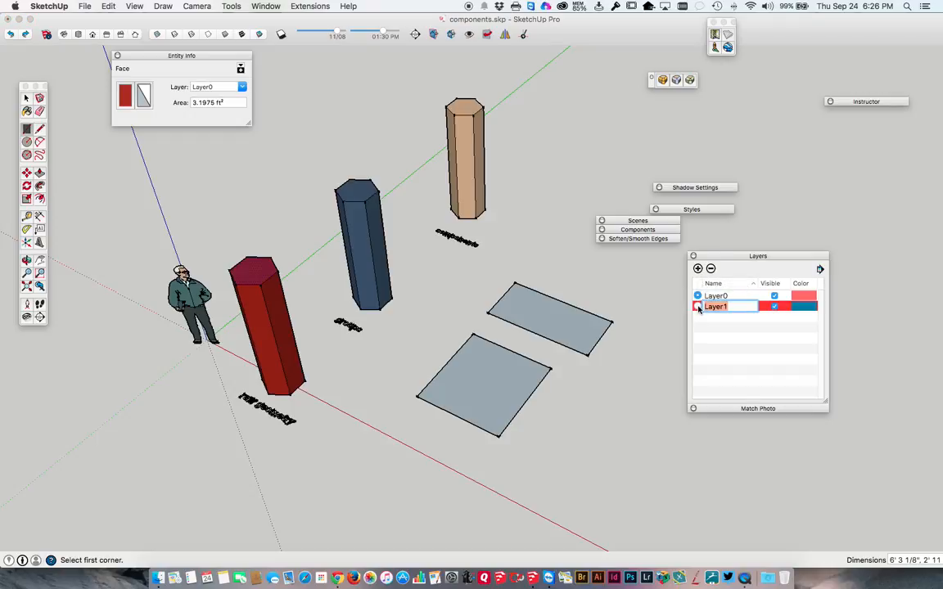
click(698, 307)
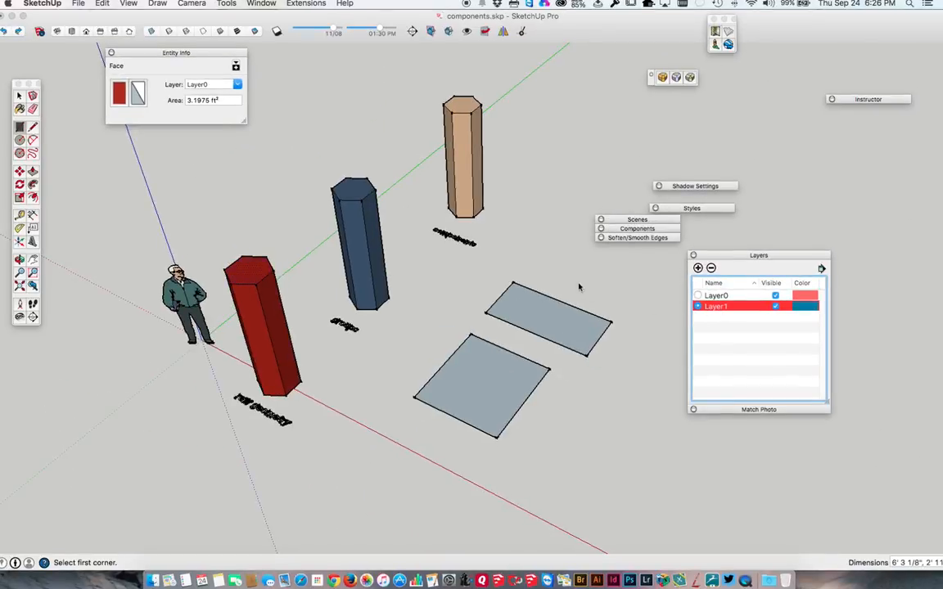
click(526, 250)
click(573, 244)
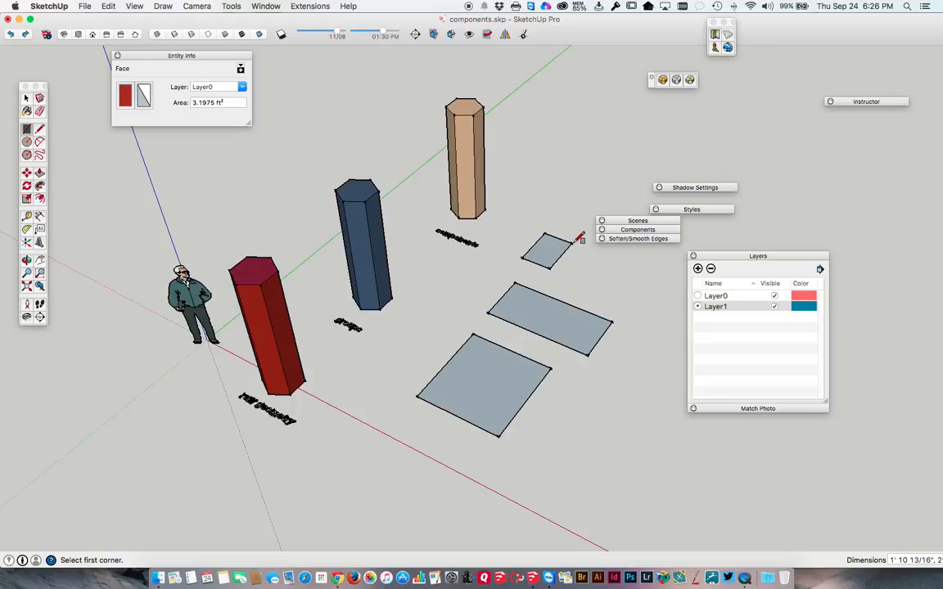
click(572, 277)
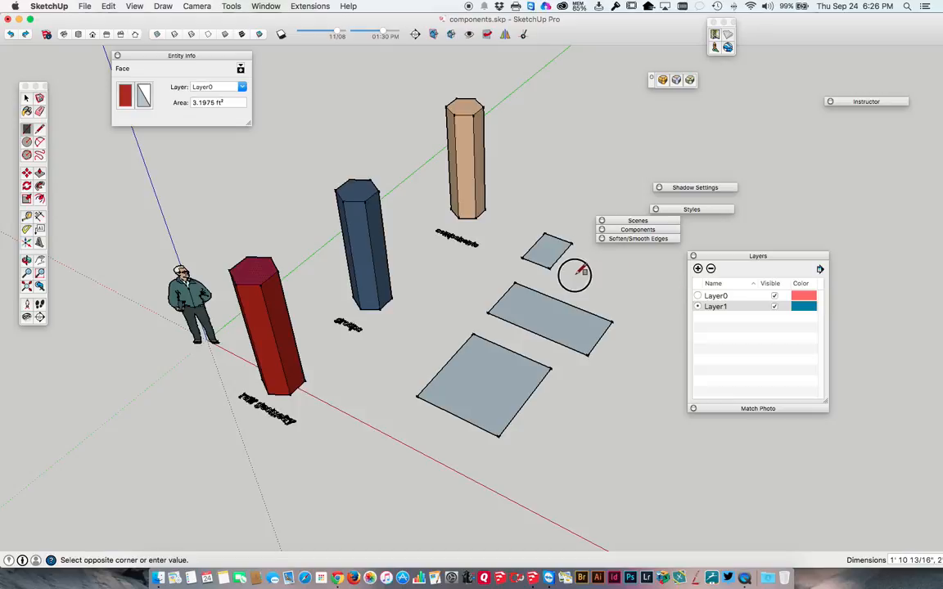
click(634, 272)
key(space)
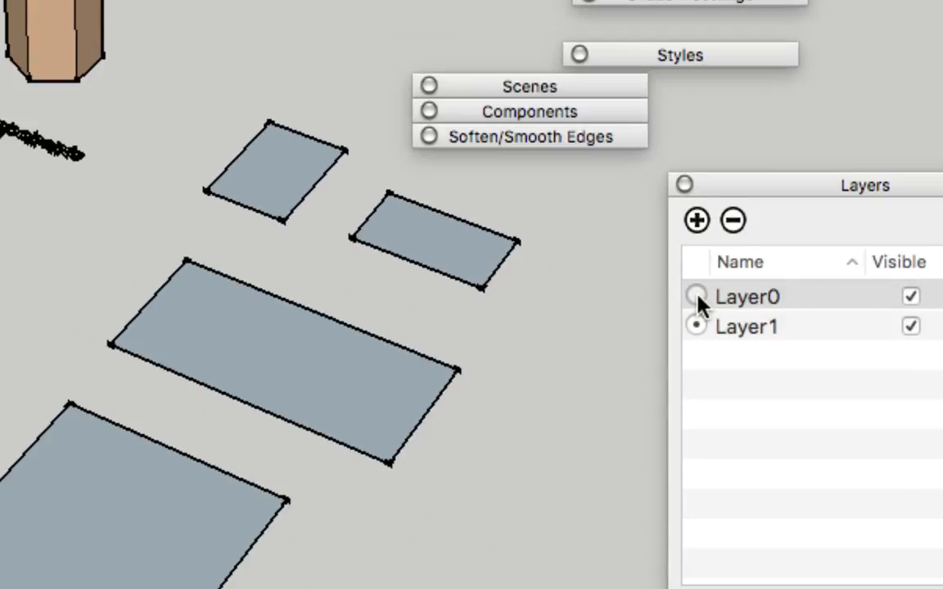
Make Layer0 the current layer and toggle the visibility of Layer1 off and back on
click(698, 298)
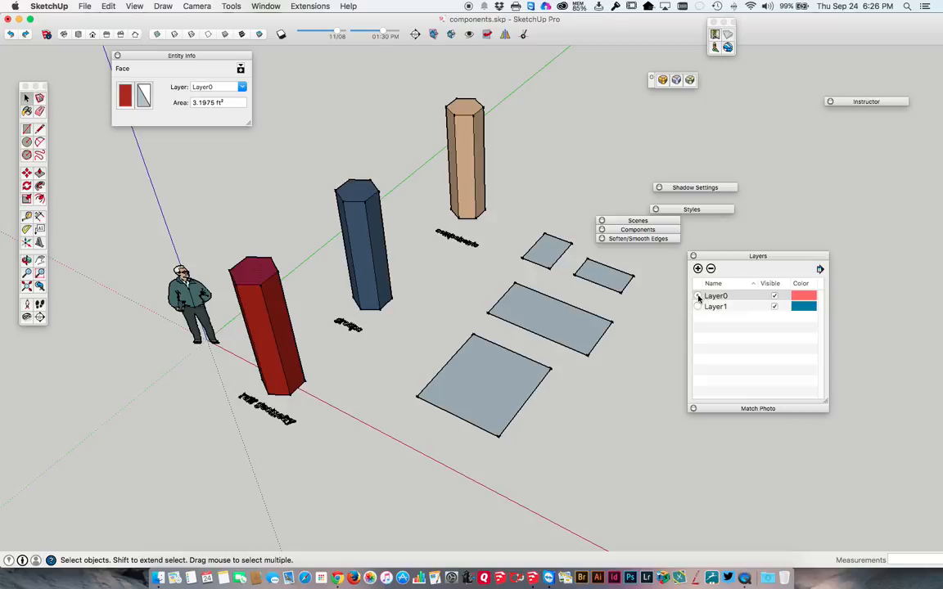
click(720, 306)
click(724, 297)
click(723, 307)
click(725, 315)
click(721, 305)
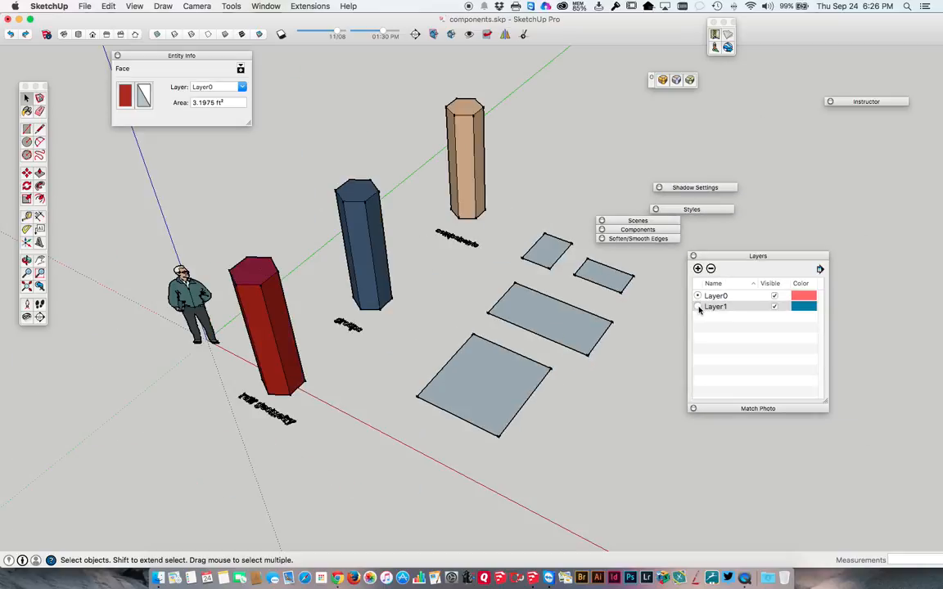
click(775, 307)
click(775, 307)
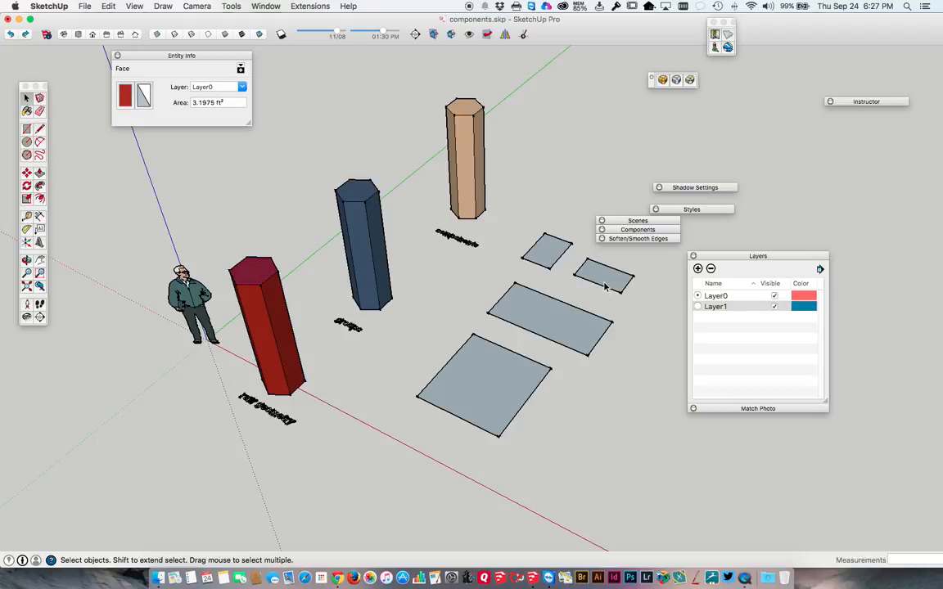
Examine the layer assignments of the long rectangle and the small square, with Entity Info placed close to them
click(570, 315)
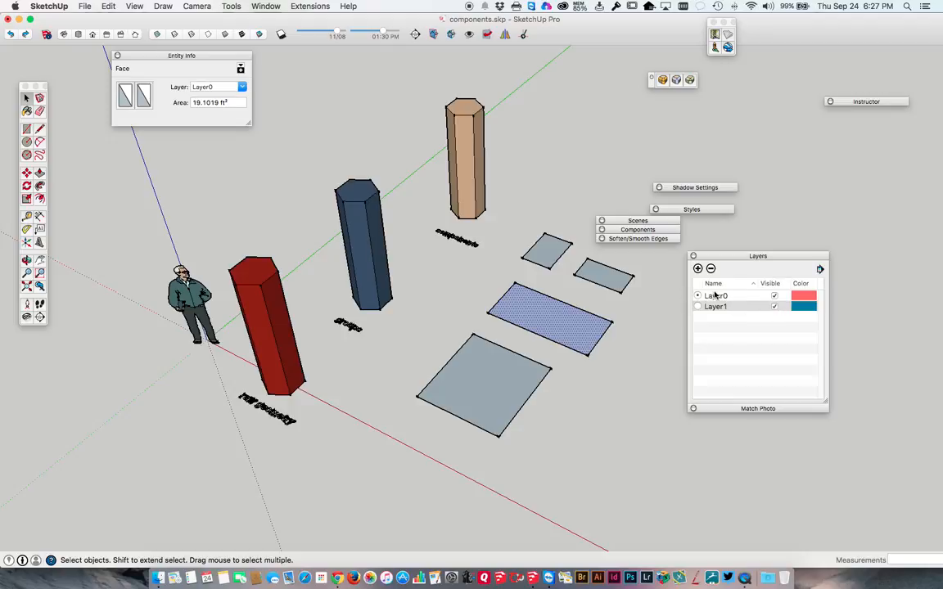
click(576, 318)
double_click(575, 317)
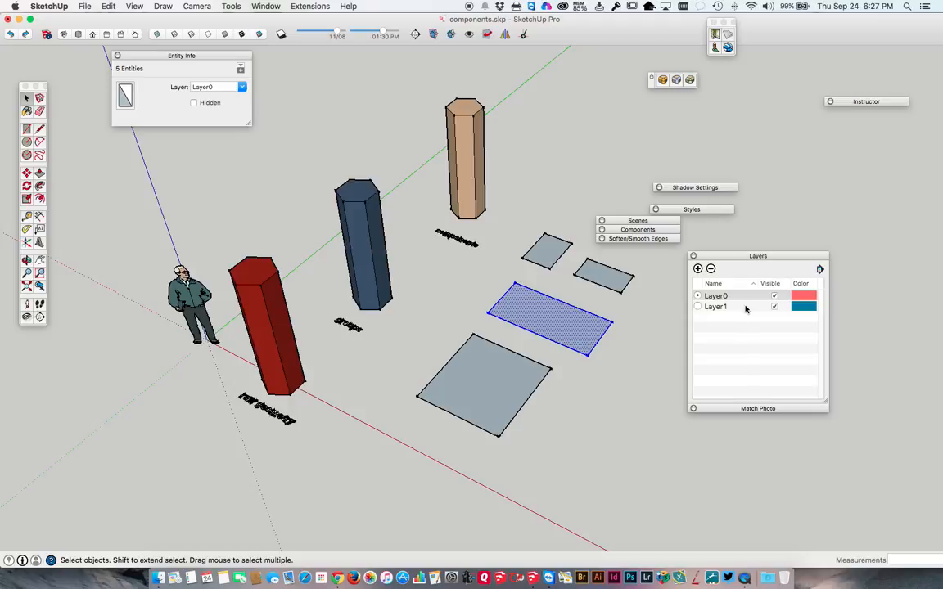
drag(184, 67, 433, 246)
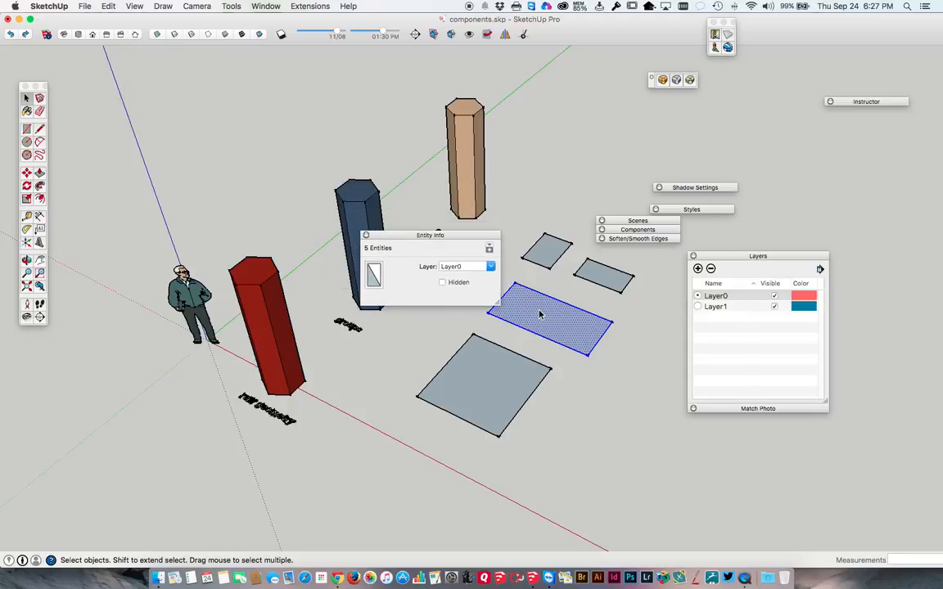
click(546, 257)
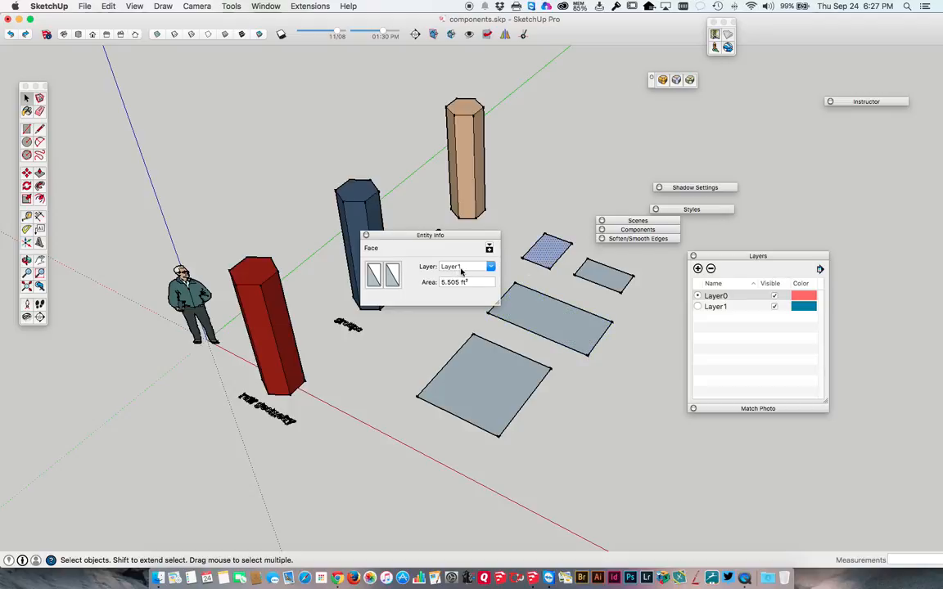
Reassign both small rectangles, including their faces and edges, to Layer0 and clear the selection
double_click(541, 257)
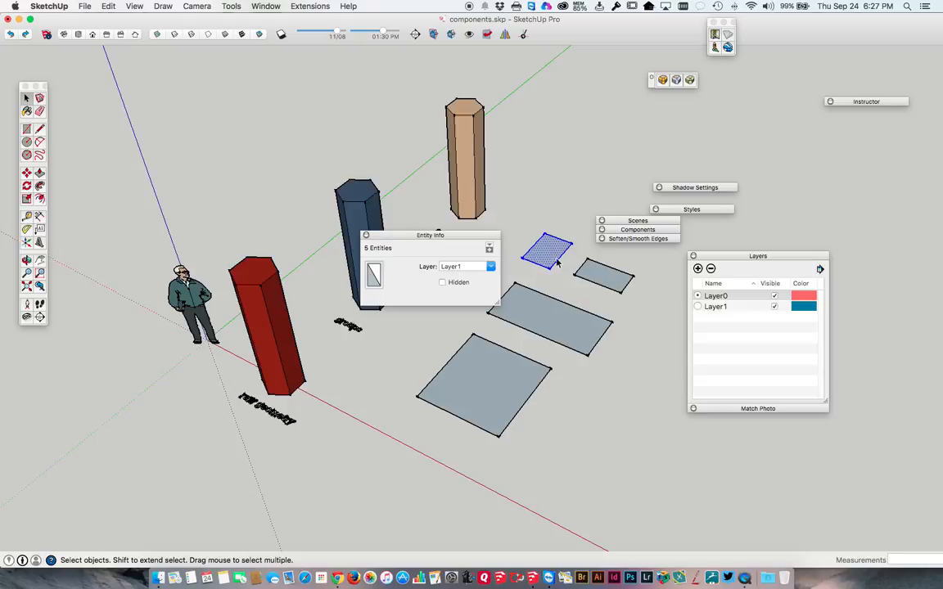
shift+double_click(607, 280)
click(491, 268)
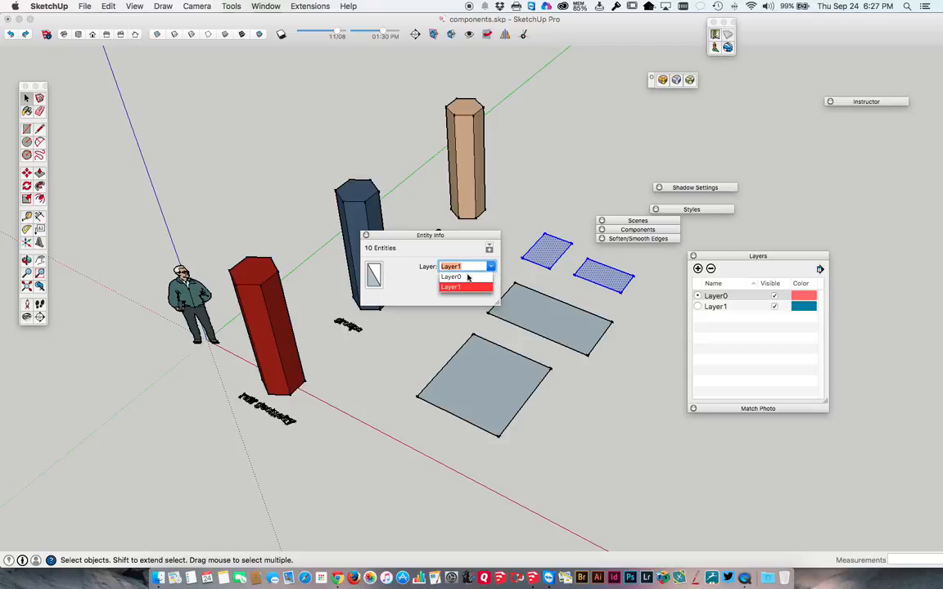
click(458, 278)
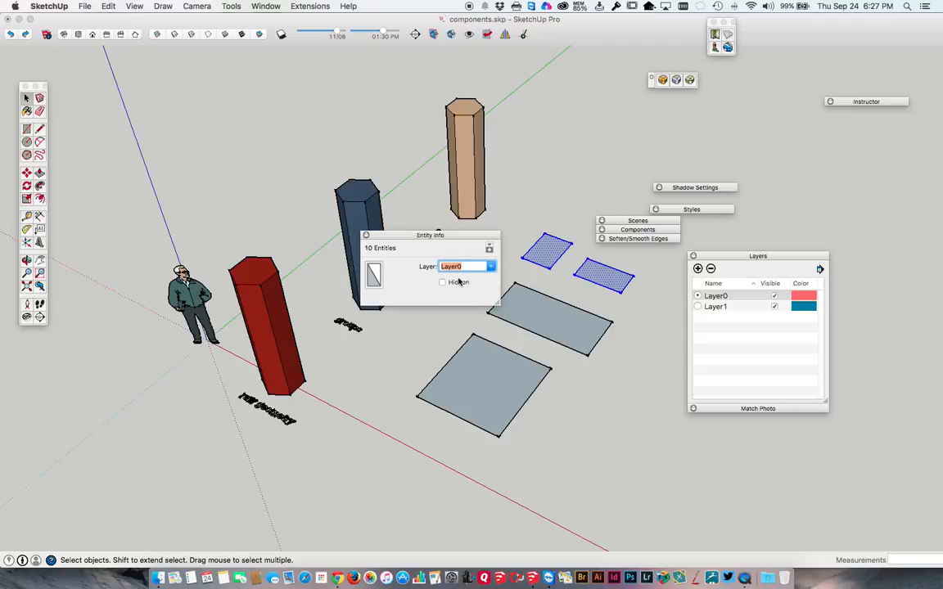
click(514, 236)
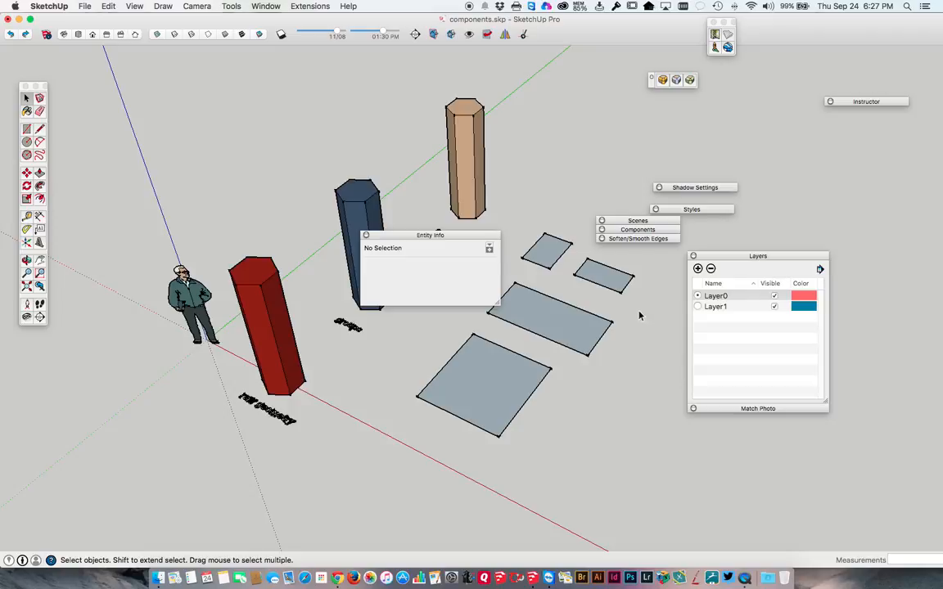
Delete Layer1 from the layer list
click(722, 308)
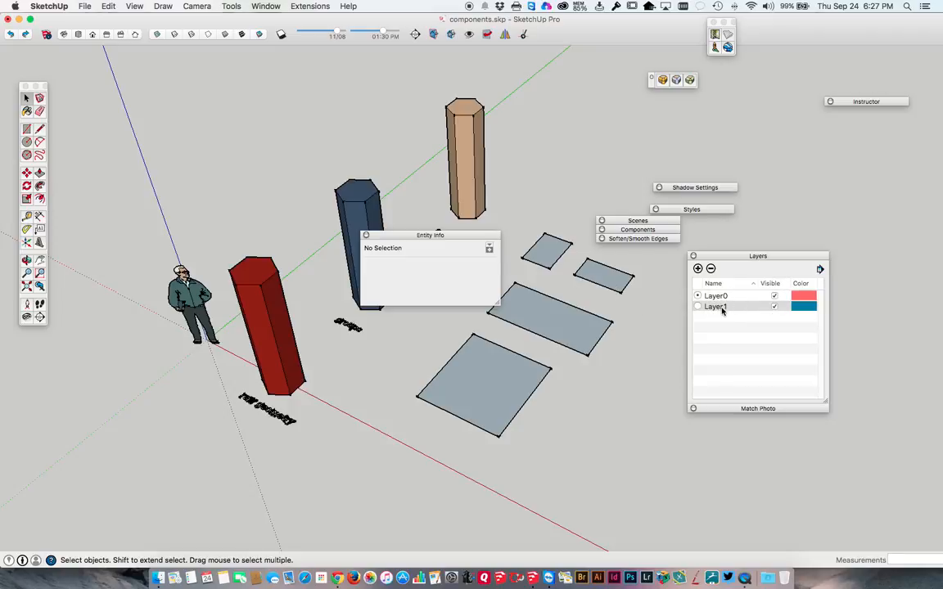
click(710, 269)
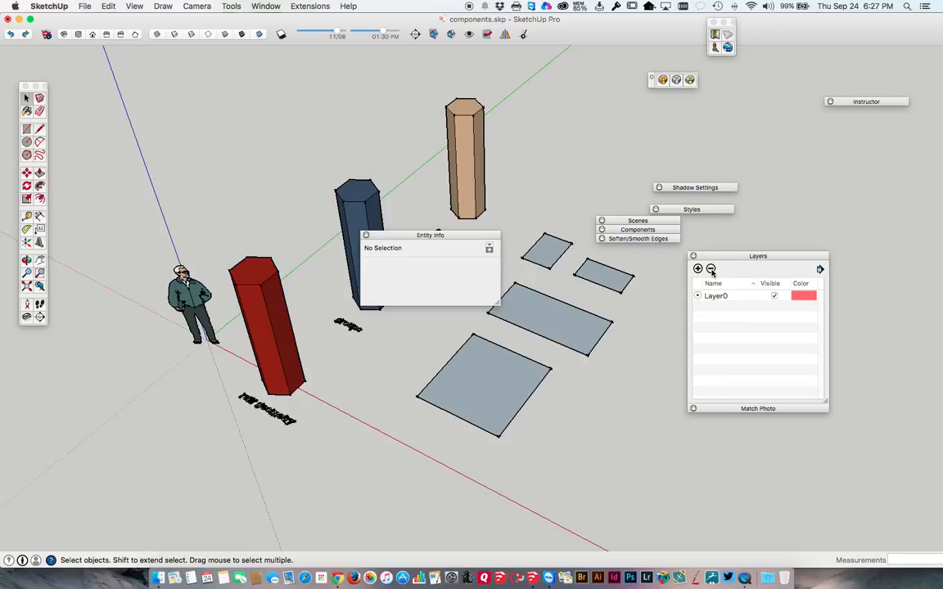
click(713, 299)
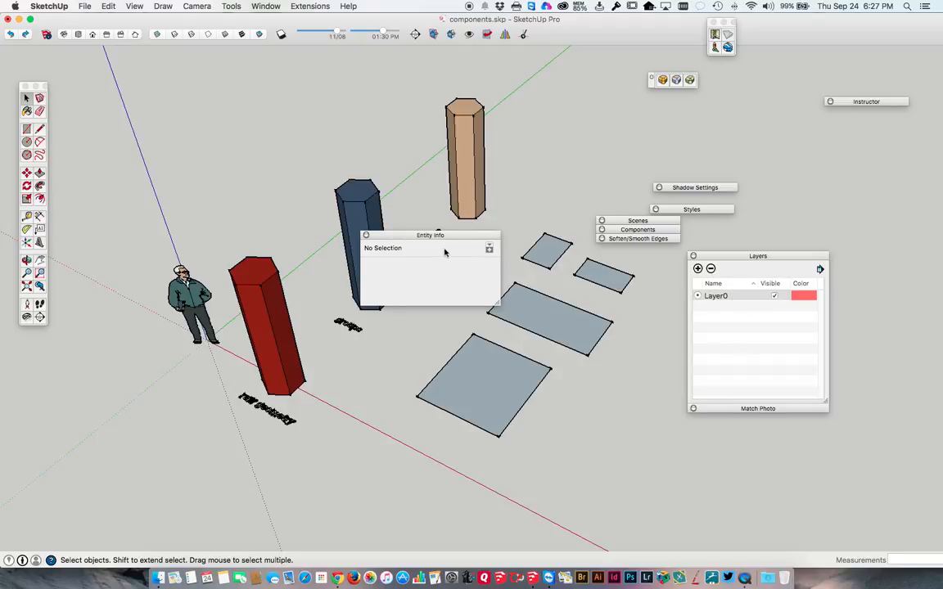
Place Entity Info clear of the shapes and check the layer of the blue prism's face, the long rectangle and both small rectangles
drag(440, 237, 218, 116)
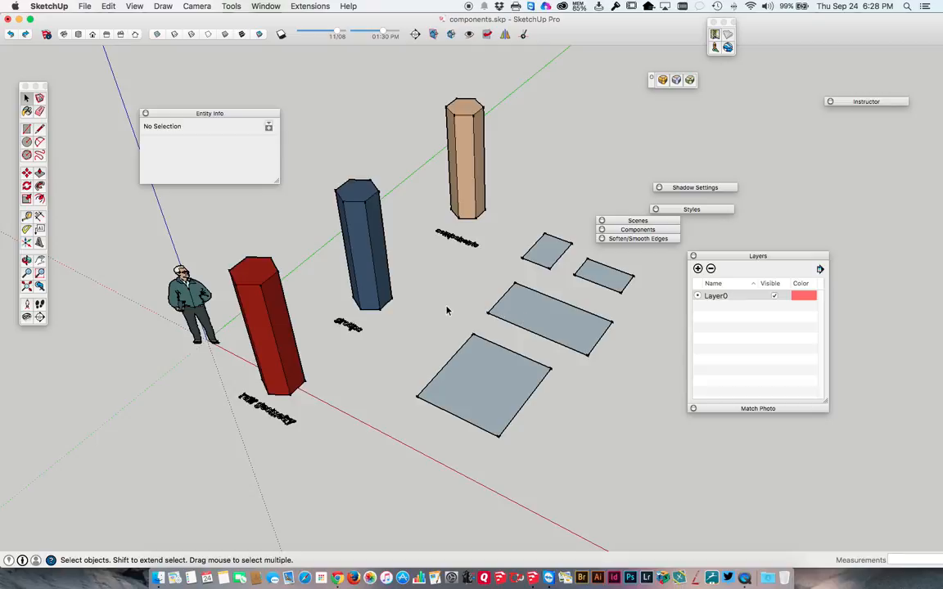
click(366, 260)
click(527, 322)
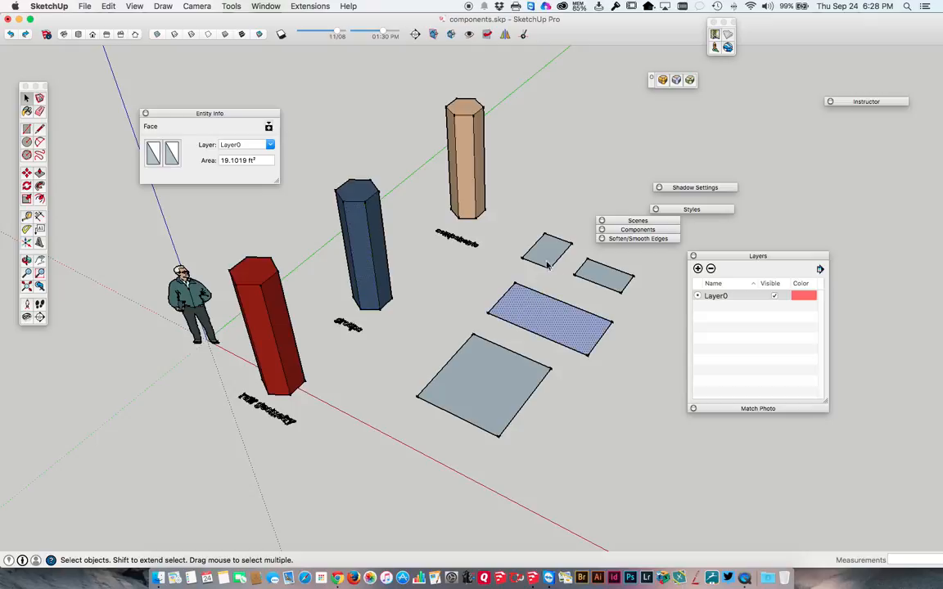
double_click(549, 247)
double_click(600, 280)
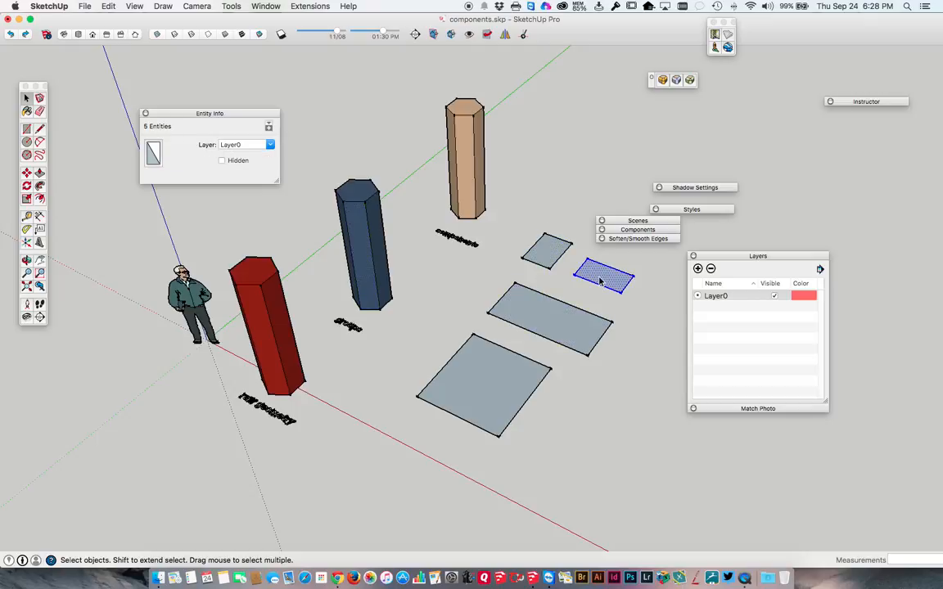
Group all connected faces and edges of the blue hexagonal prism
triple_click(357, 201)
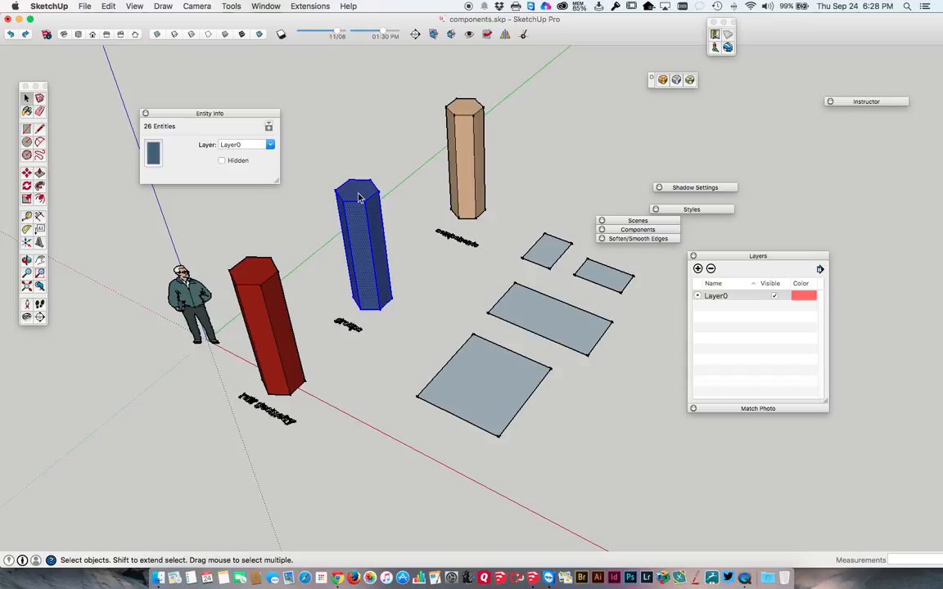
right_click(358, 197)
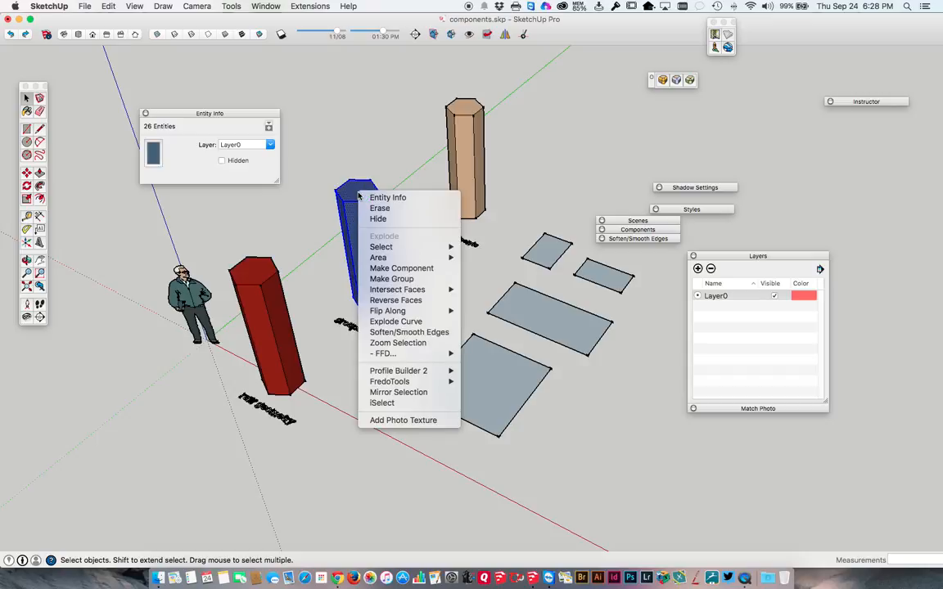
click(392, 279)
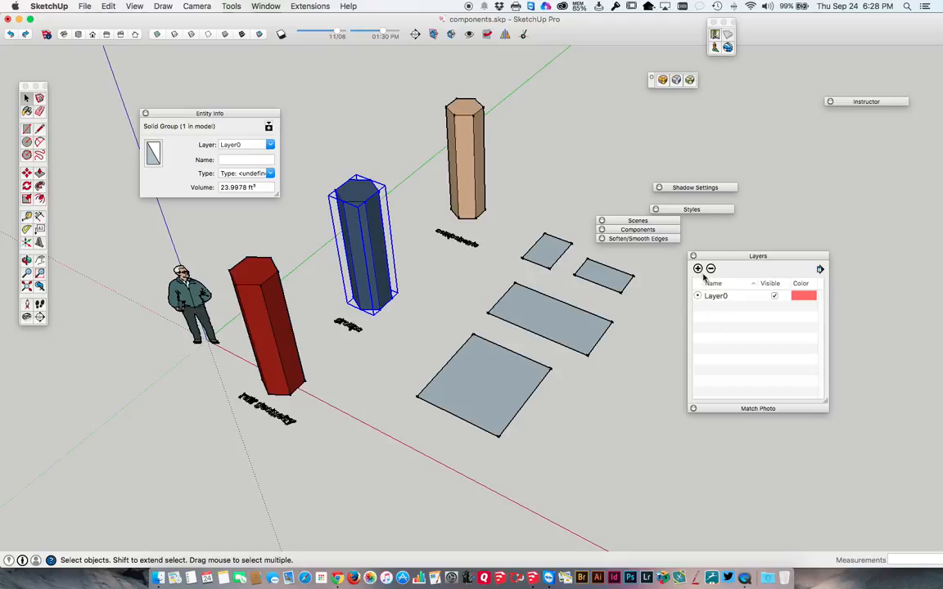
Add a new layer named blue
click(697, 269)
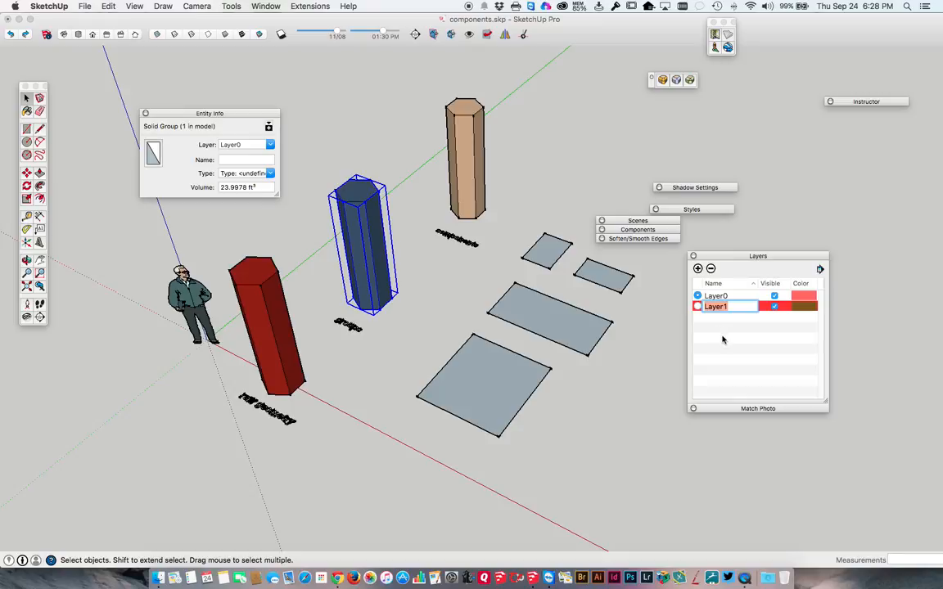
text(blue)
key(Return)
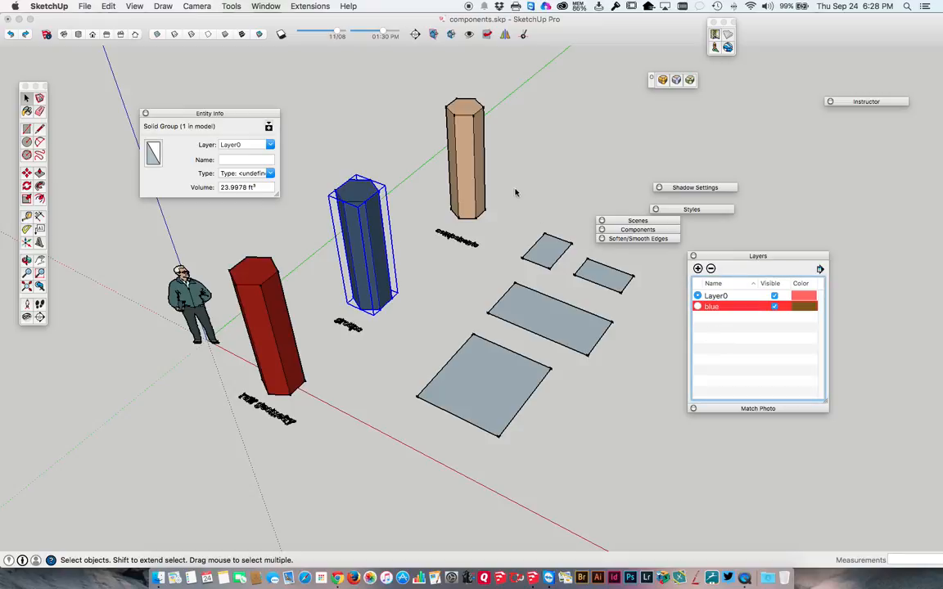
Group all connected faces and edges of the red hexagonal prism
triple_click(254, 263)
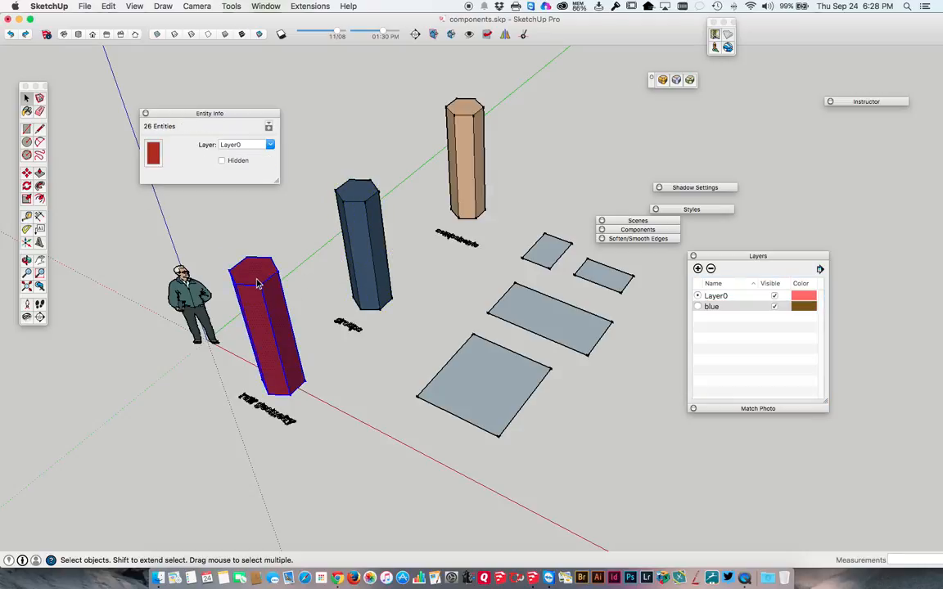
right_click(257, 283)
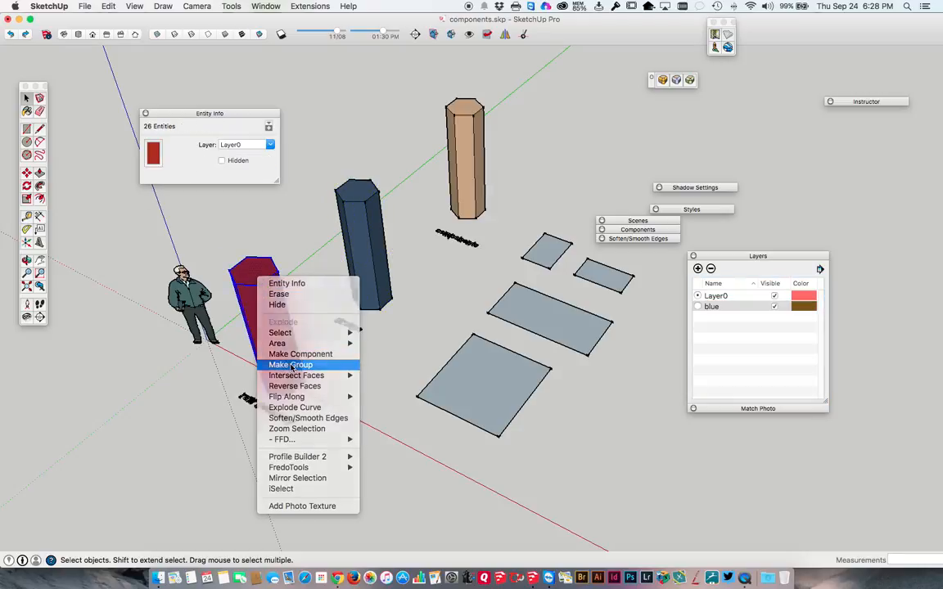
click(290, 365)
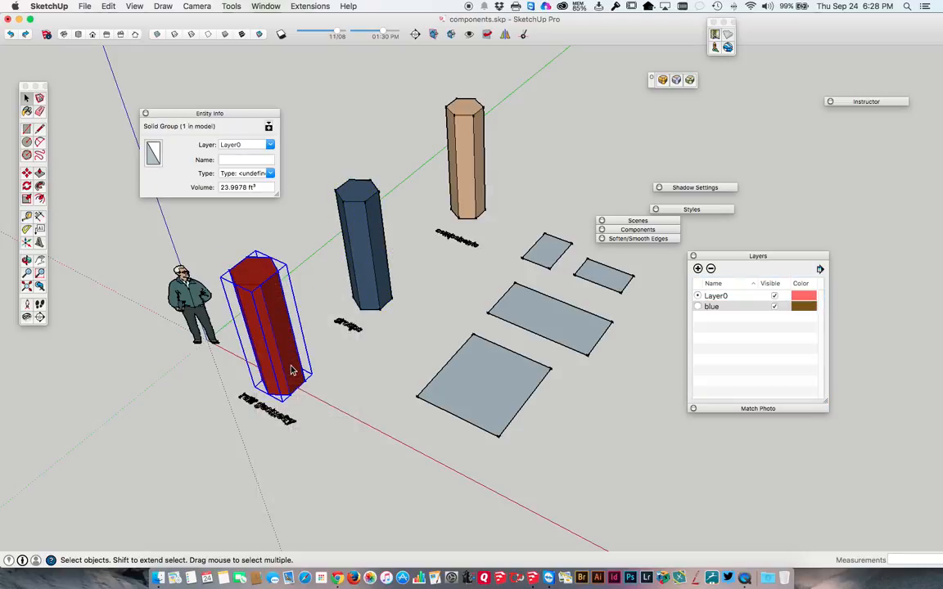
Turn all connected faces and edges of the tan hexagonal prism into a component with the default name
triple_click(460, 107)
right_click(460, 107)
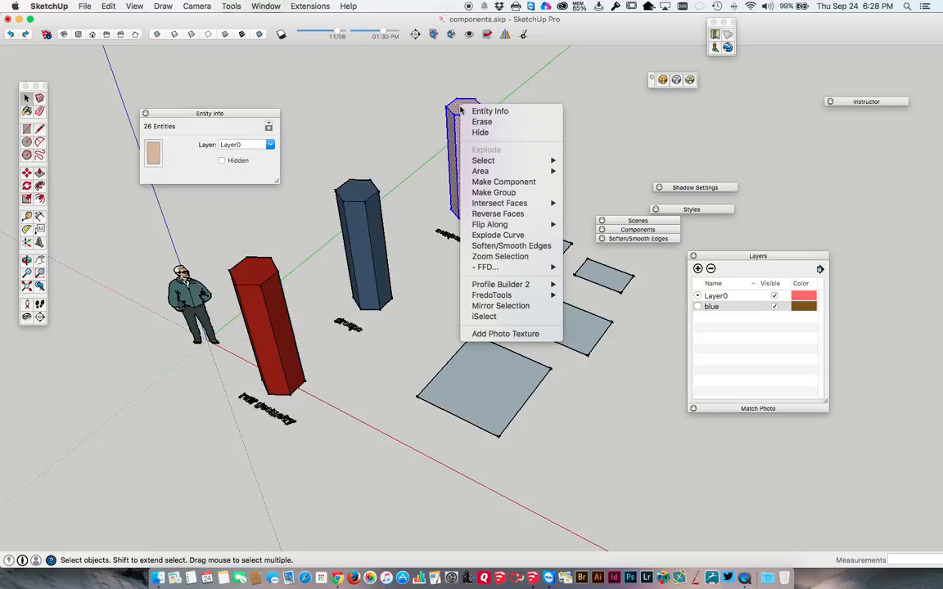
click(491, 182)
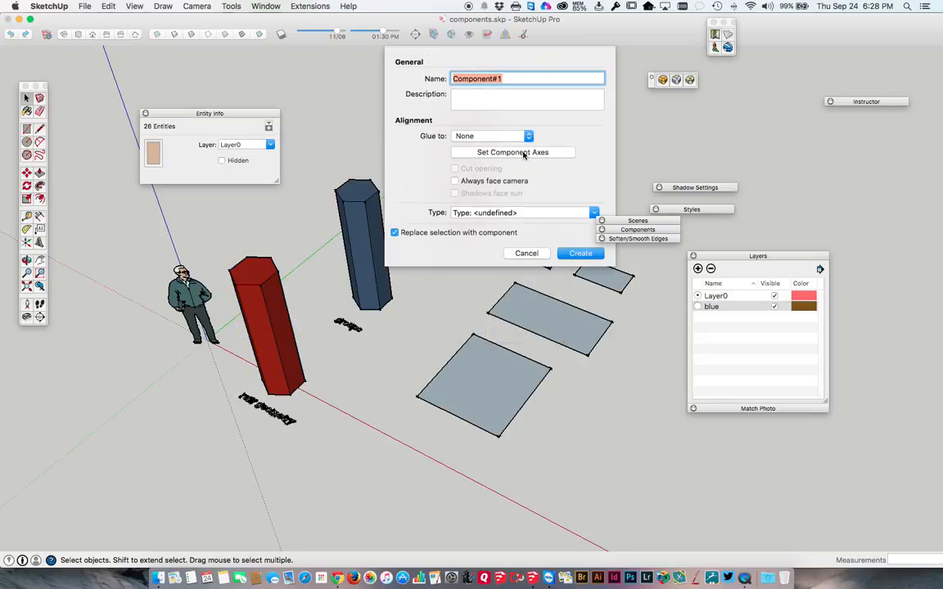
click(580, 252)
click(502, 176)
Check the entity type and layer of the blue prism, red prism, tan prism and long rectangle
click(373, 206)
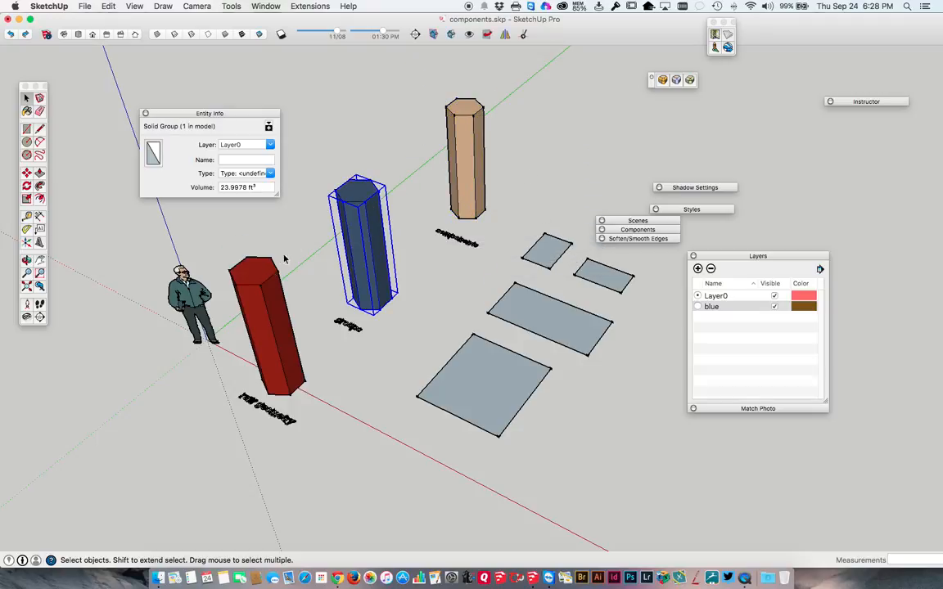
click(255, 266)
click(468, 139)
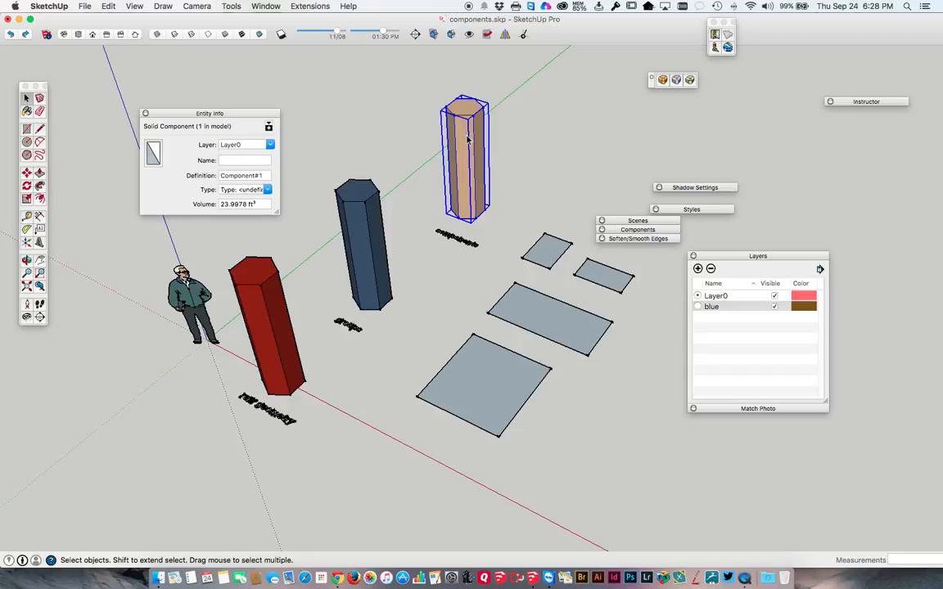
double_click(550, 315)
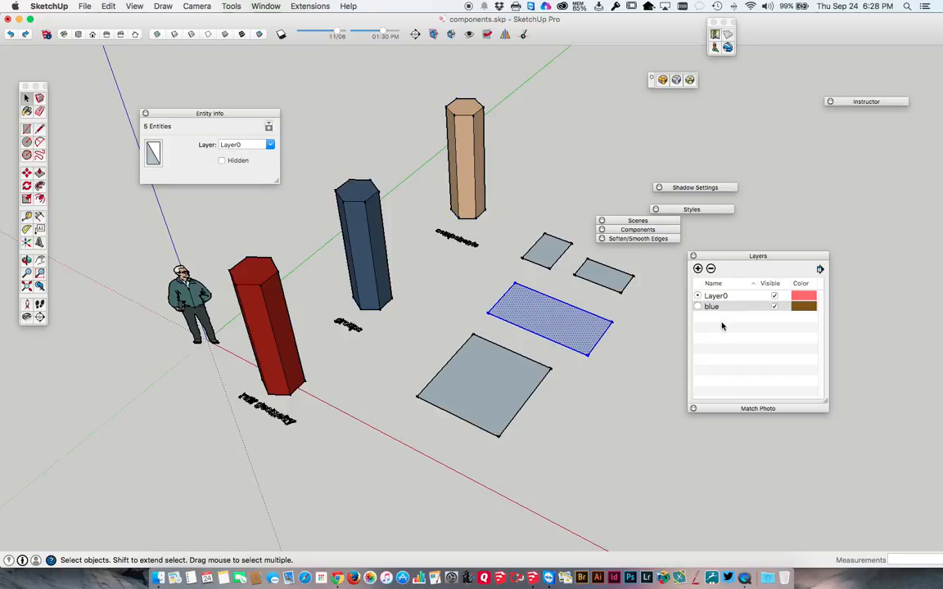
click(664, 276)
Add two new layers named red and tan, with the Layers window shifted closer to the shapes
drag(721, 257, 685, 268)
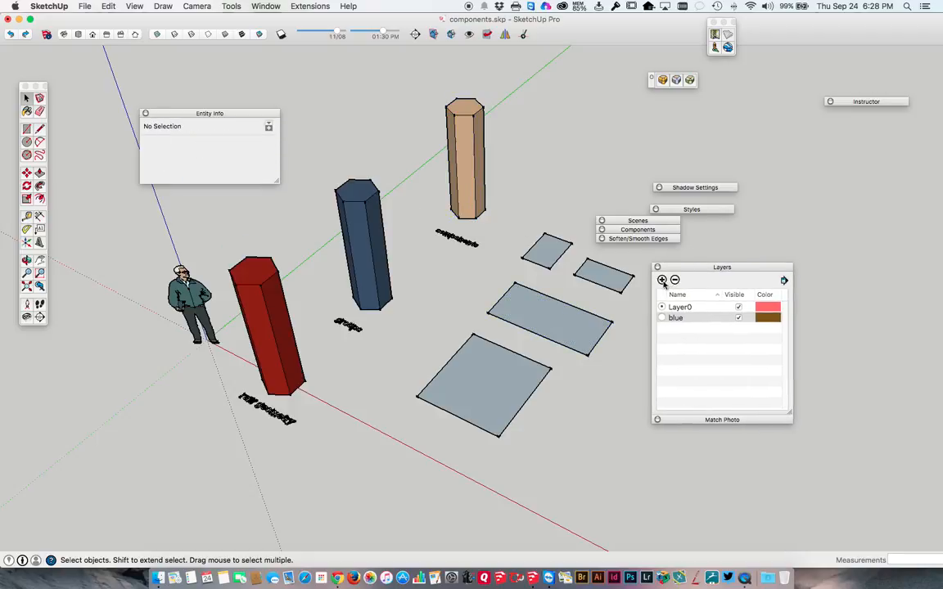
click(662, 279)
text(r)
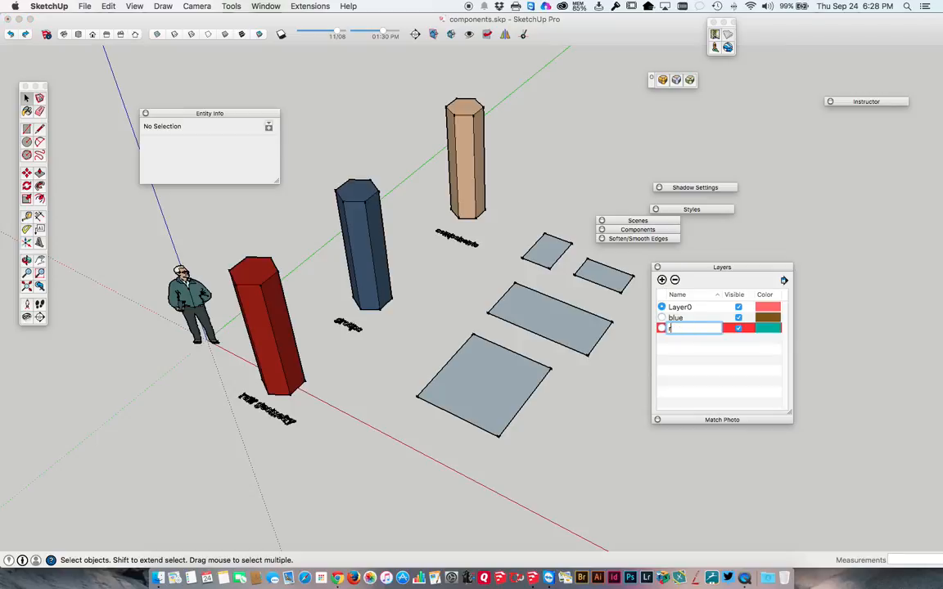
key(Return)
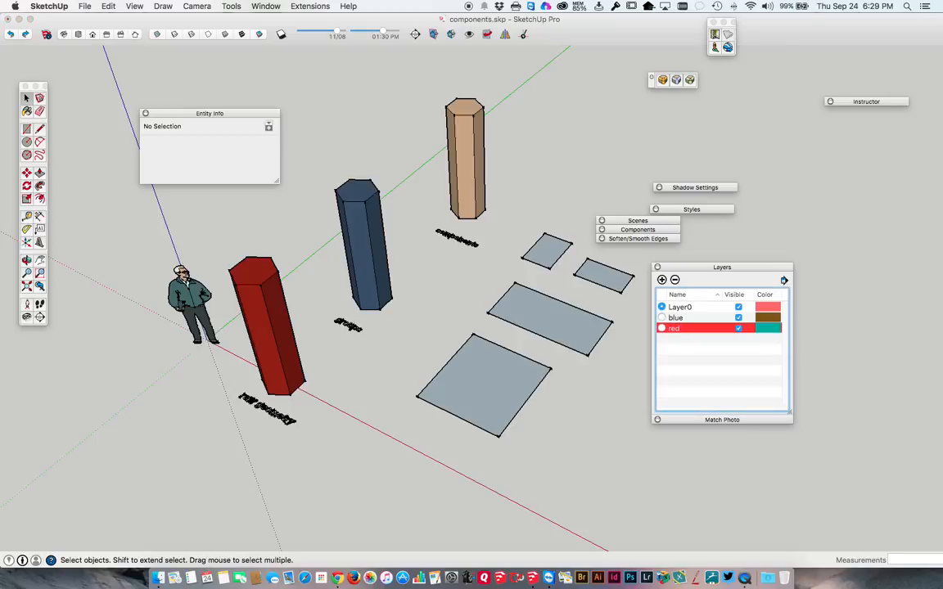
click(662, 280)
text(tan)
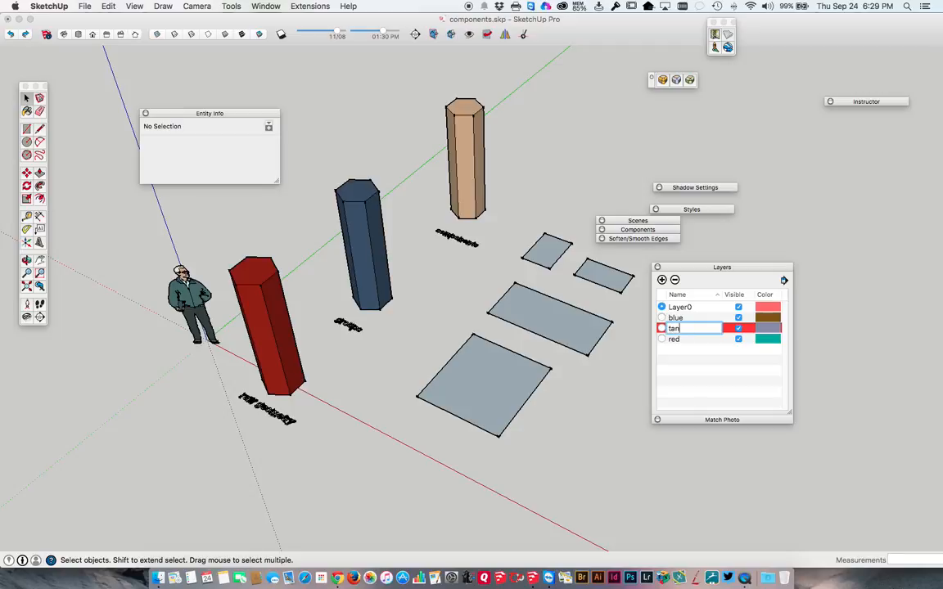
key(Return)
click(730, 231)
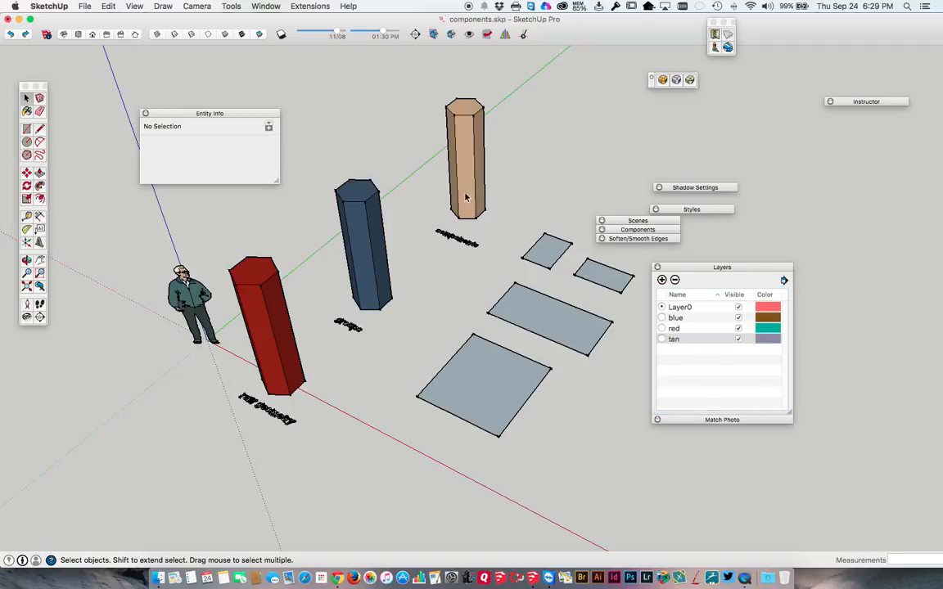
Check the layer of the large square, the long rectangle and the small square, including their edges
click(481, 374)
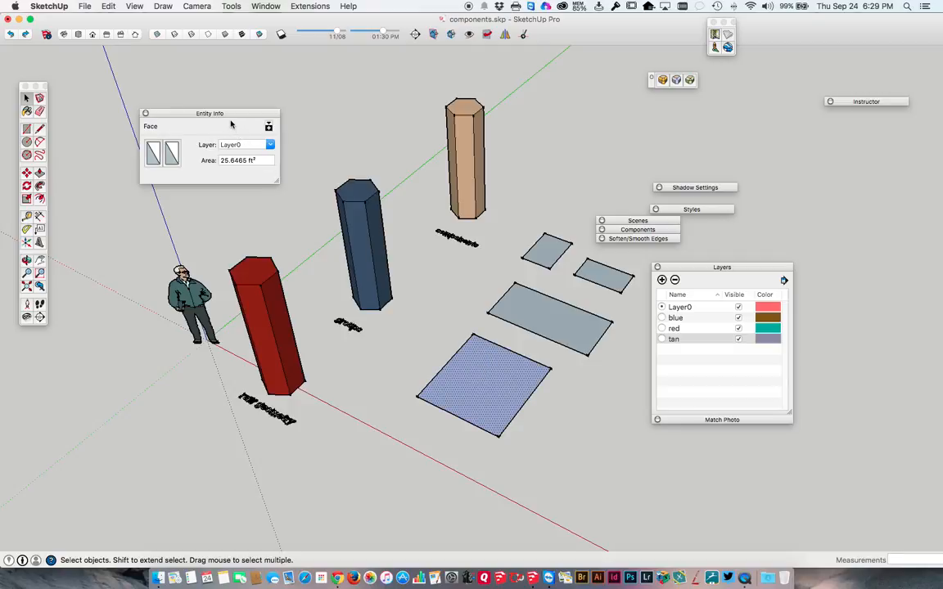
double_click(481, 385)
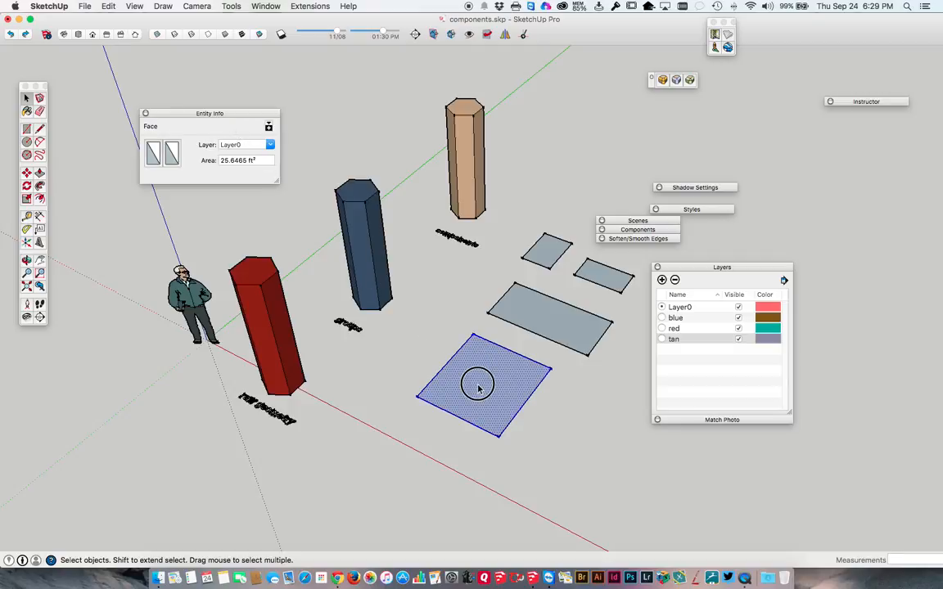
shift+double_click(541, 324)
shift+double_click(544, 252)
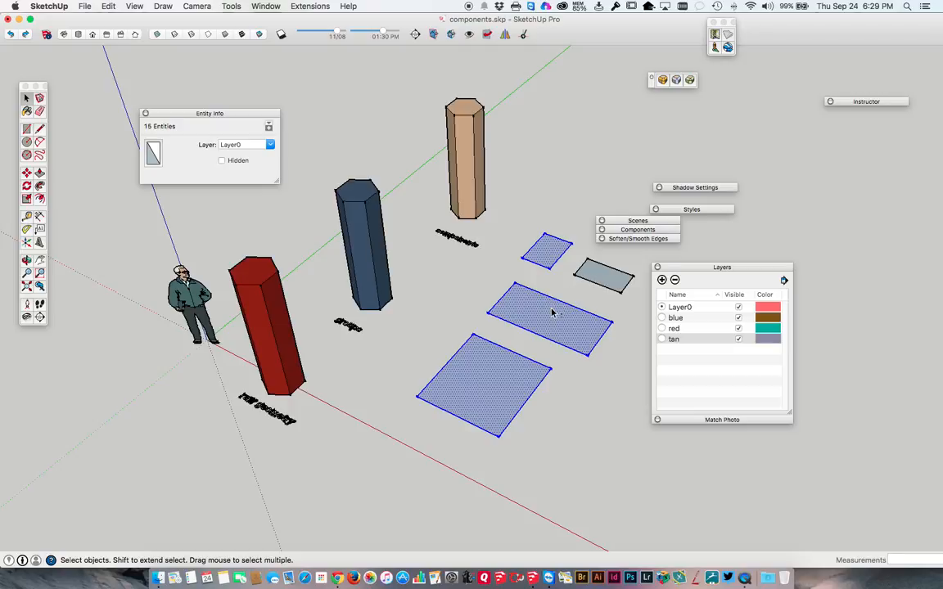
click(462, 286)
Assign the blue prism group to the blue layer
click(356, 218)
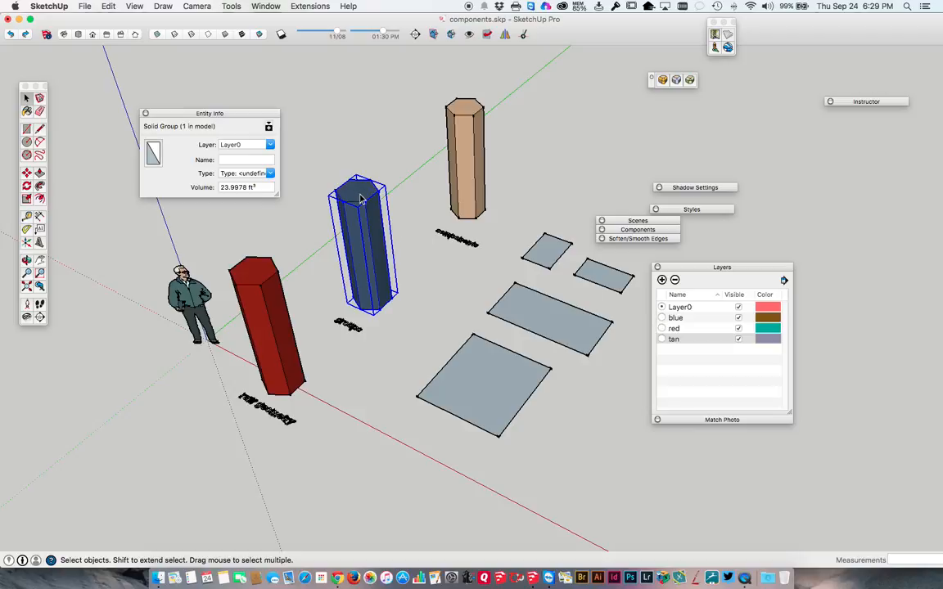
drag(248, 113, 292, 103)
click(374, 130)
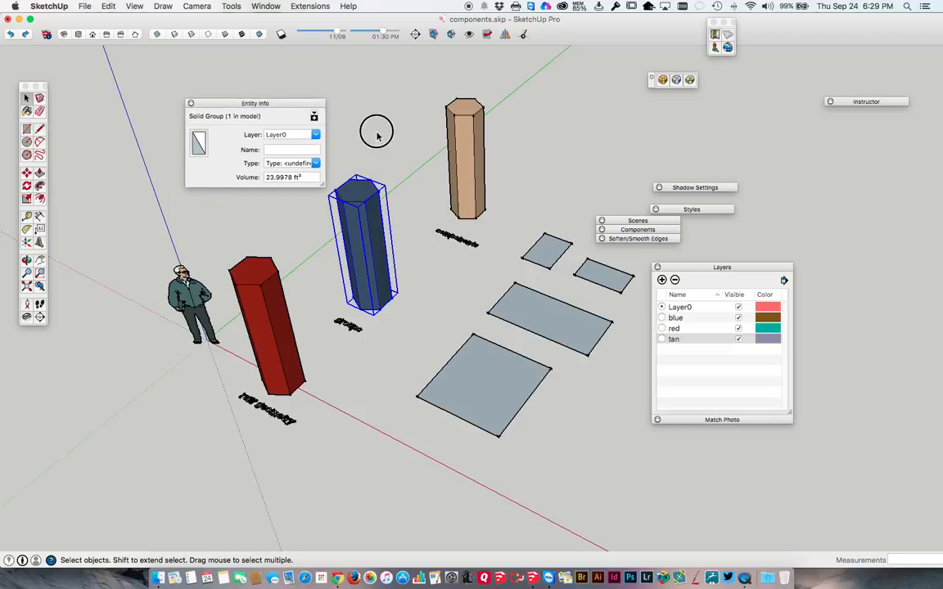
click(363, 197)
click(315, 135)
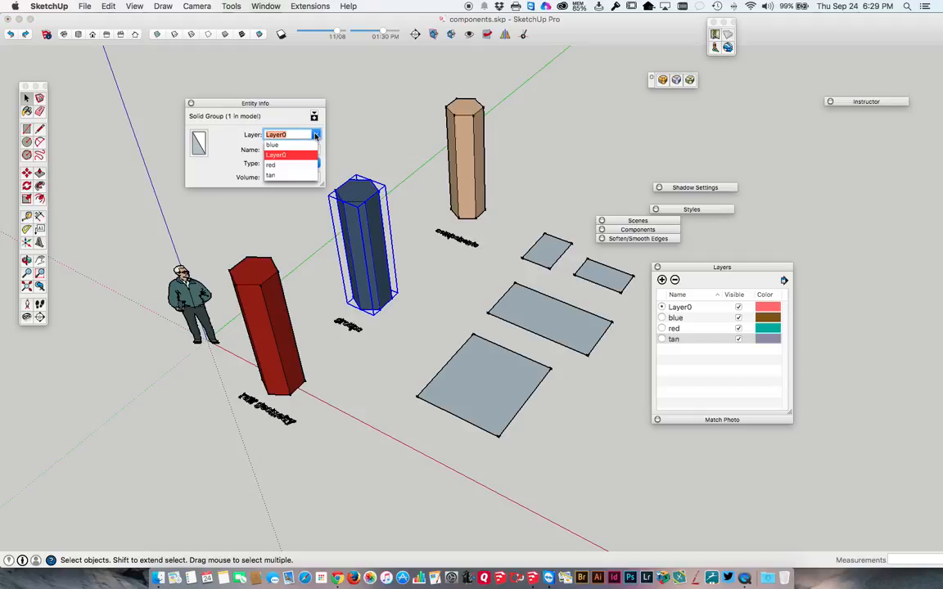
click(273, 146)
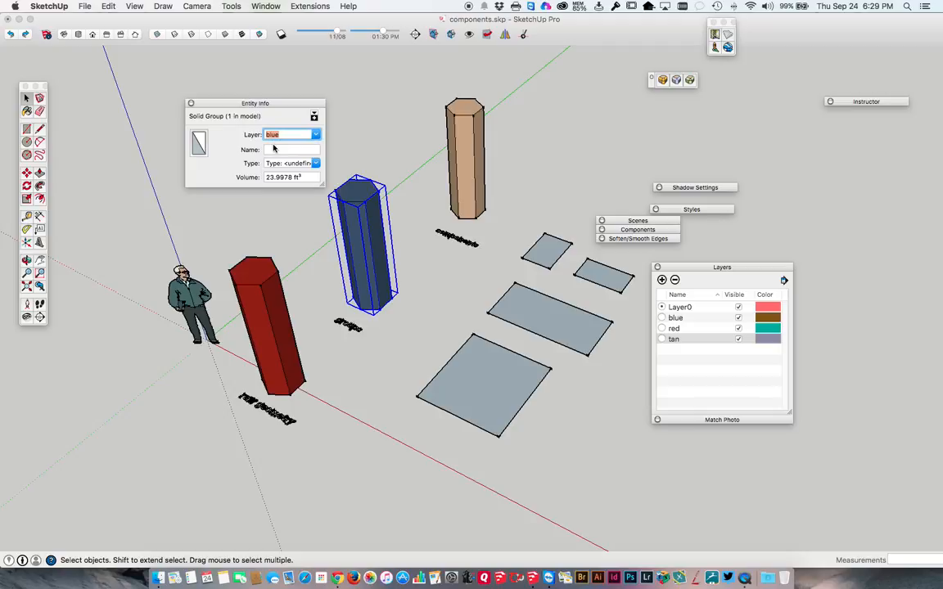
click(360, 171)
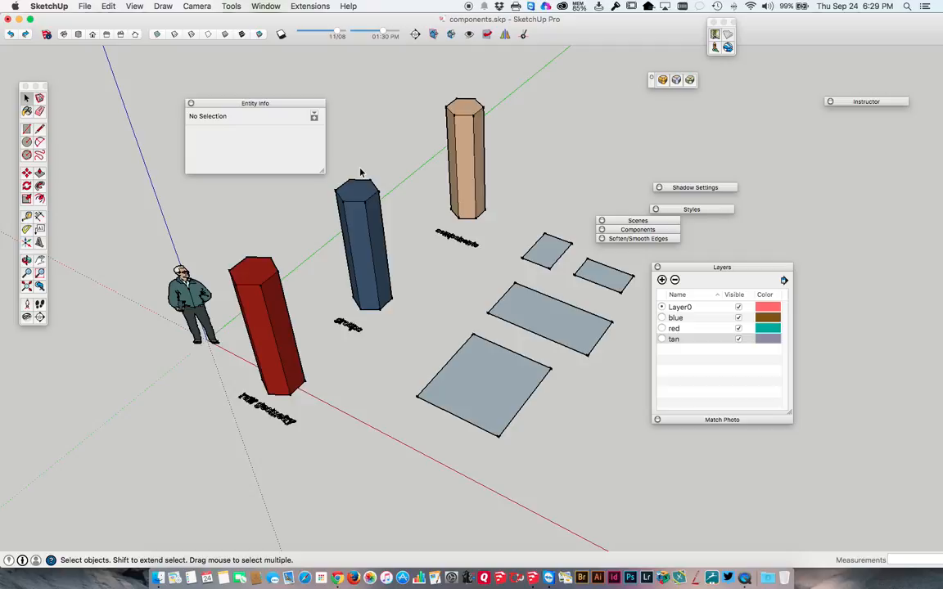
Assign the red prism group to the red layer
click(255, 270)
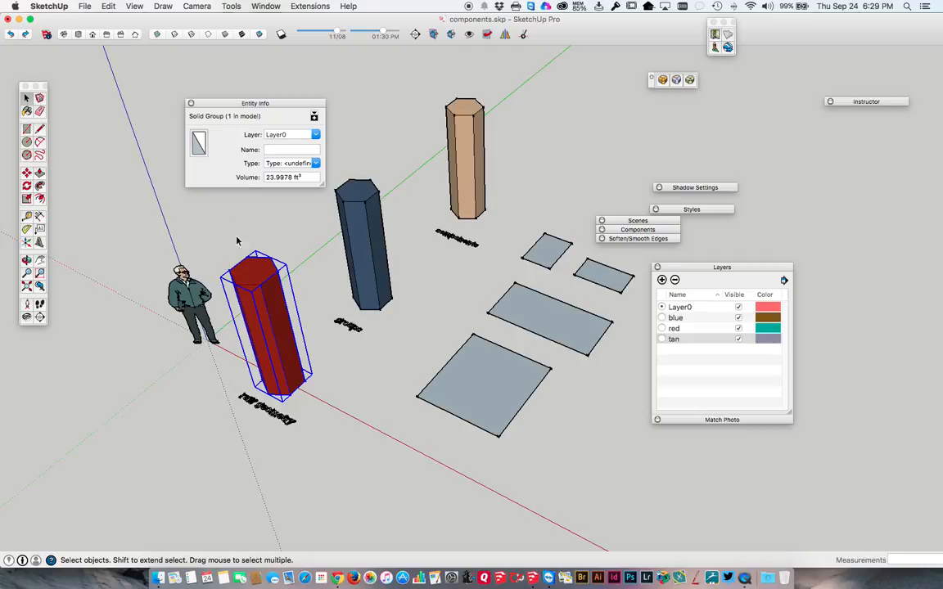
click(296, 137)
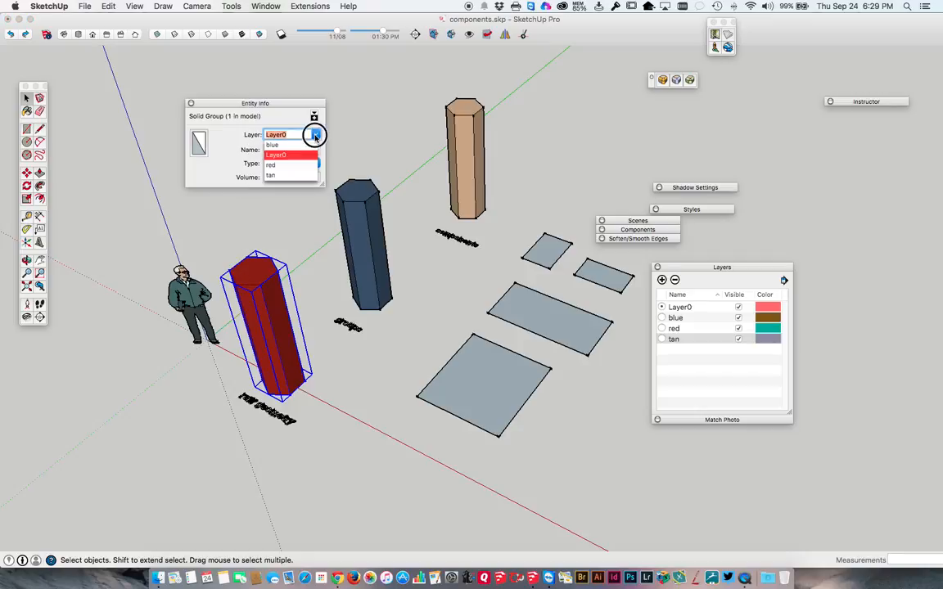
click(275, 165)
click(252, 230)
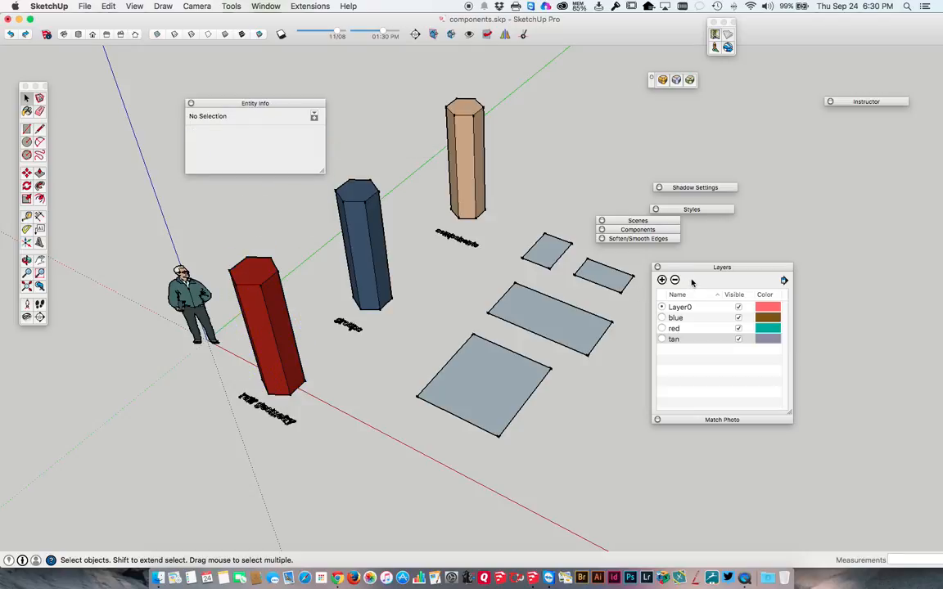
Bring the layer list near the prisms and test hiding and showing the red and blue layers
drag(694, 267, 482, 250)
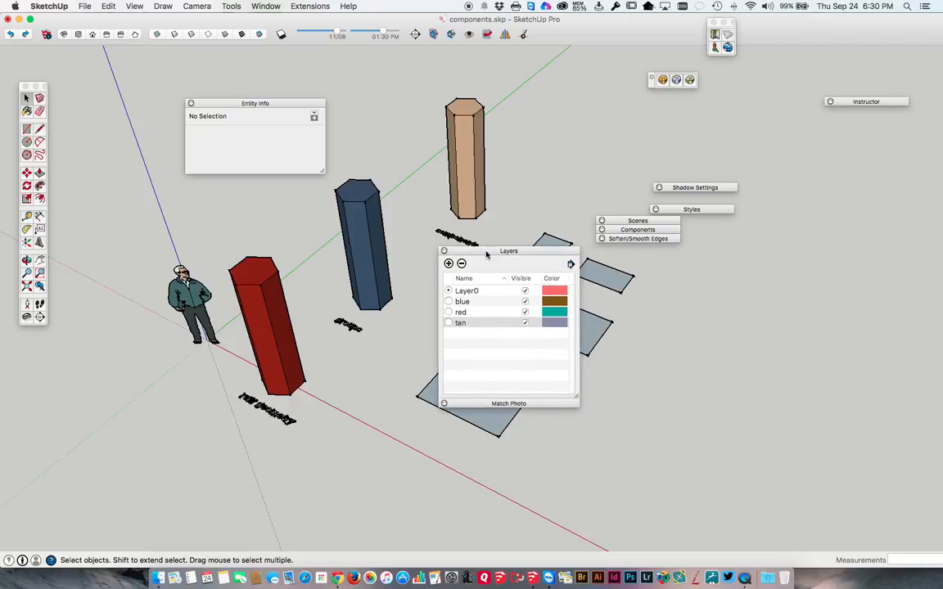
click(525, 313)
click(524, 313)
click(525, 313)
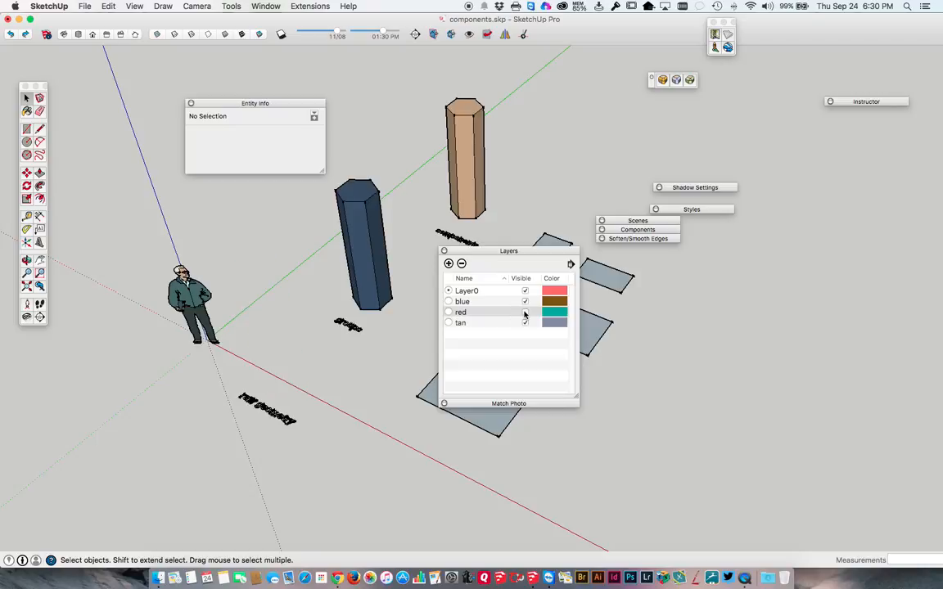
click(525, 312)
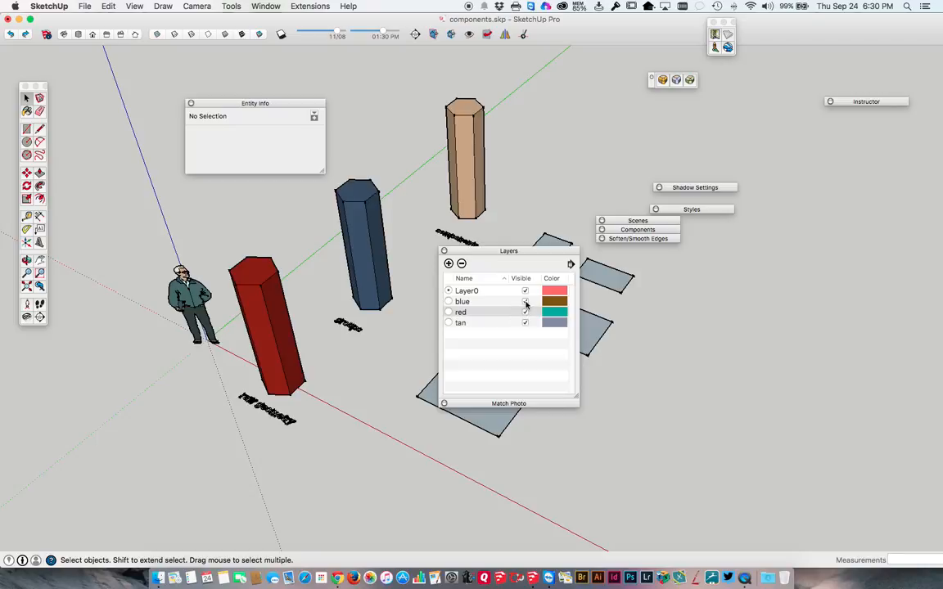
click(525, 301)
click(524, 302)
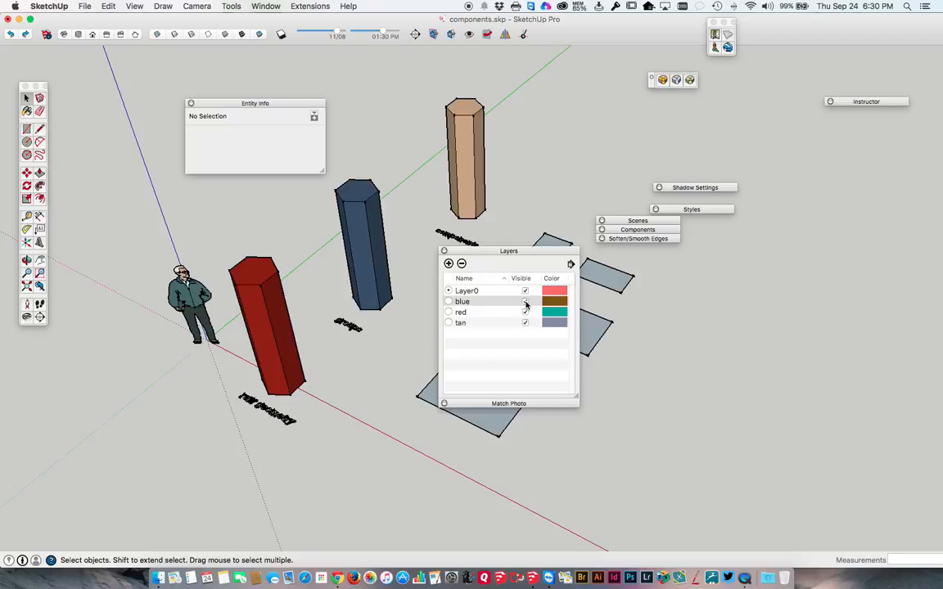
click(525, 302)
click(525, 302)
Assign the tan prism component to the tan layer, with Entity Info moved nearer to it
click(463, 169)
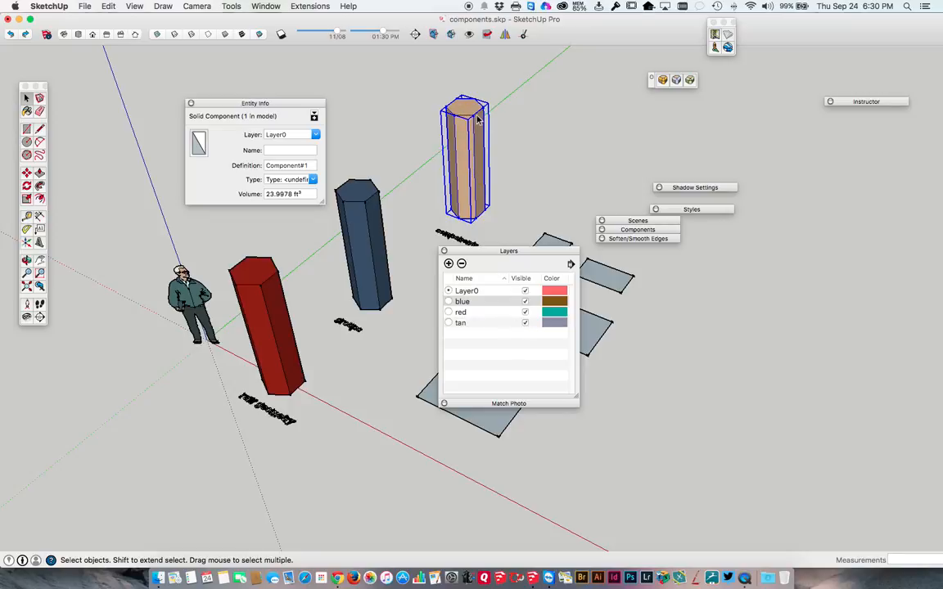
click(525, 324)
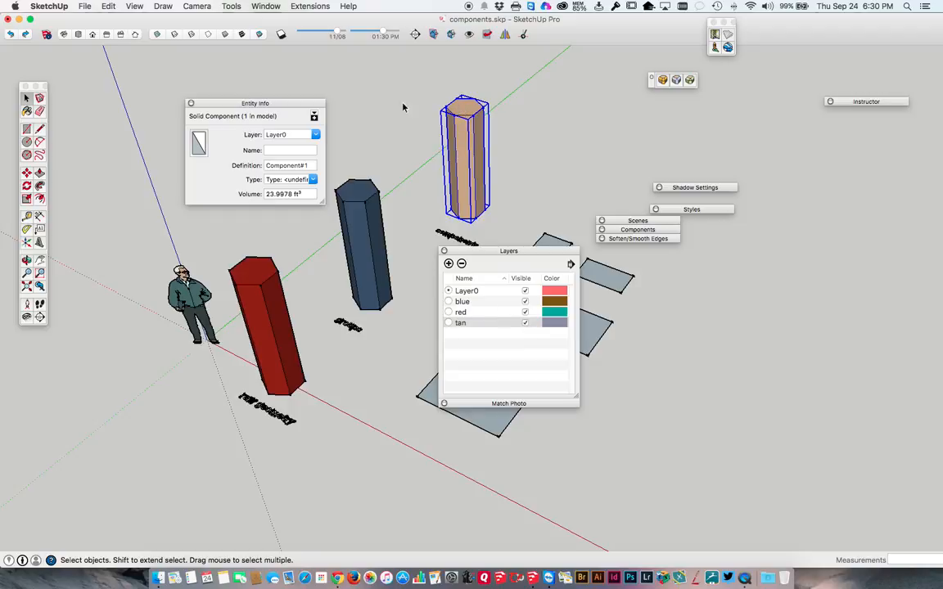
drag(293, 104, 374, 85)
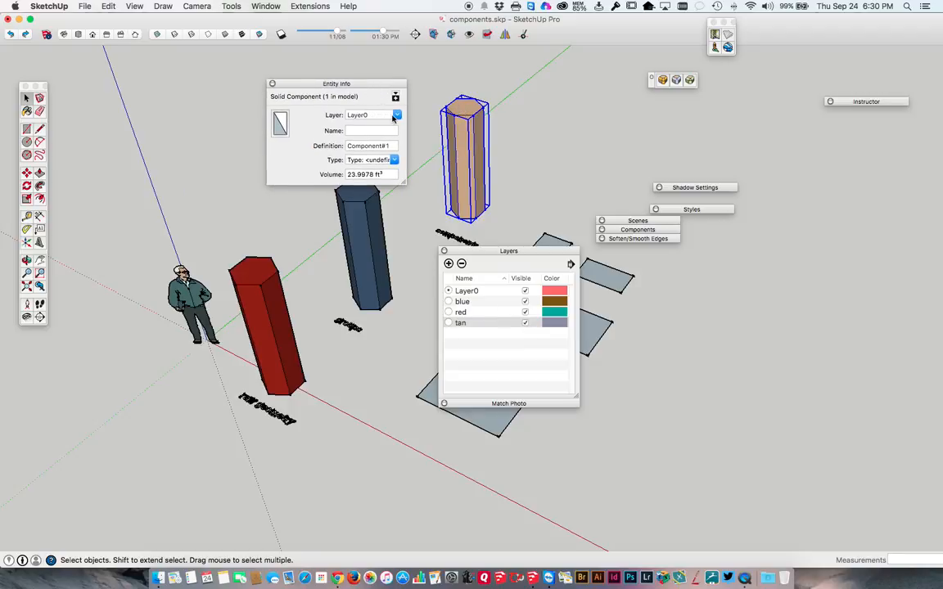
click(397, 117)
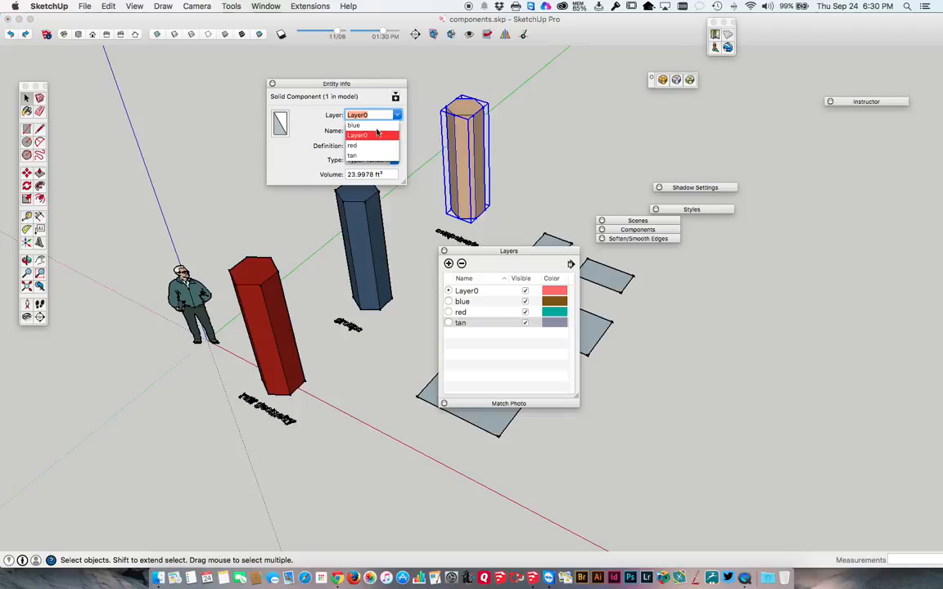
click(353, 155)
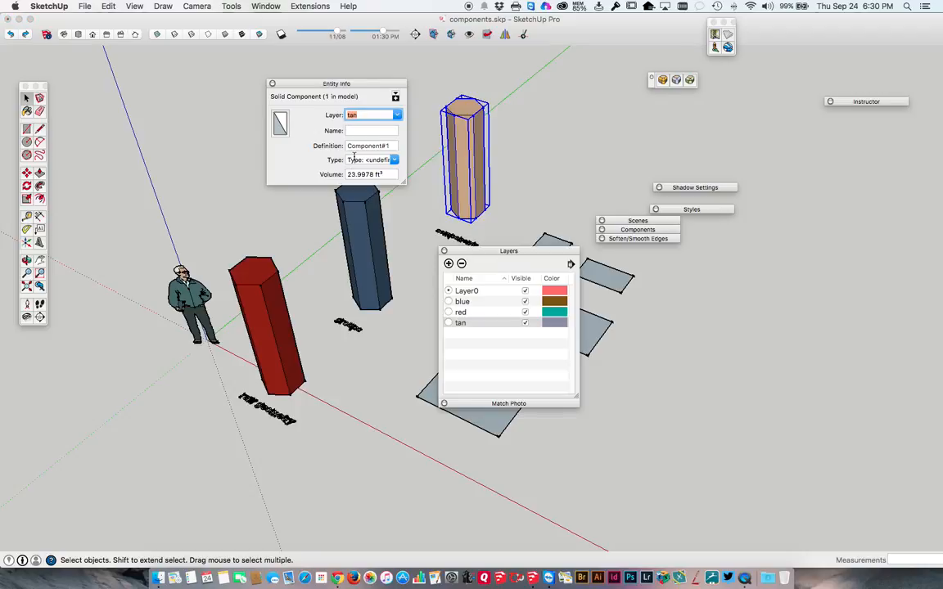
Test the layer visibility by hiding the tan, red and blue layers and showing all three again
click(525, 324)
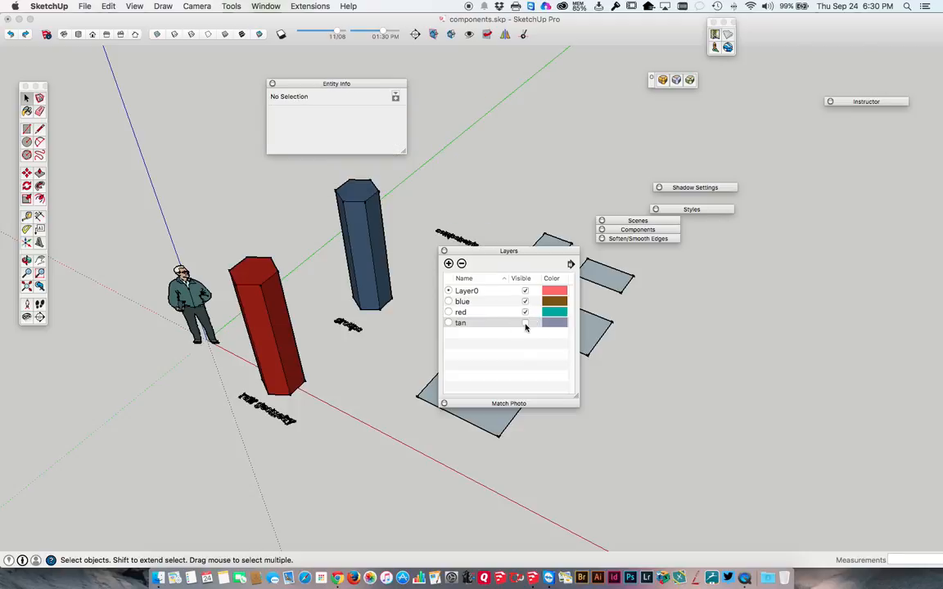
click(525, 312)
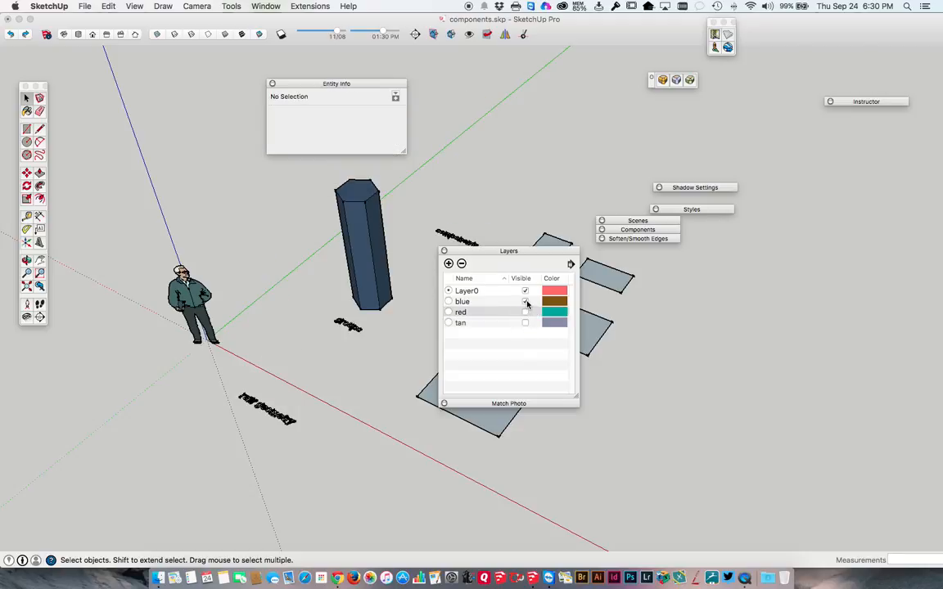
click(525, 301)
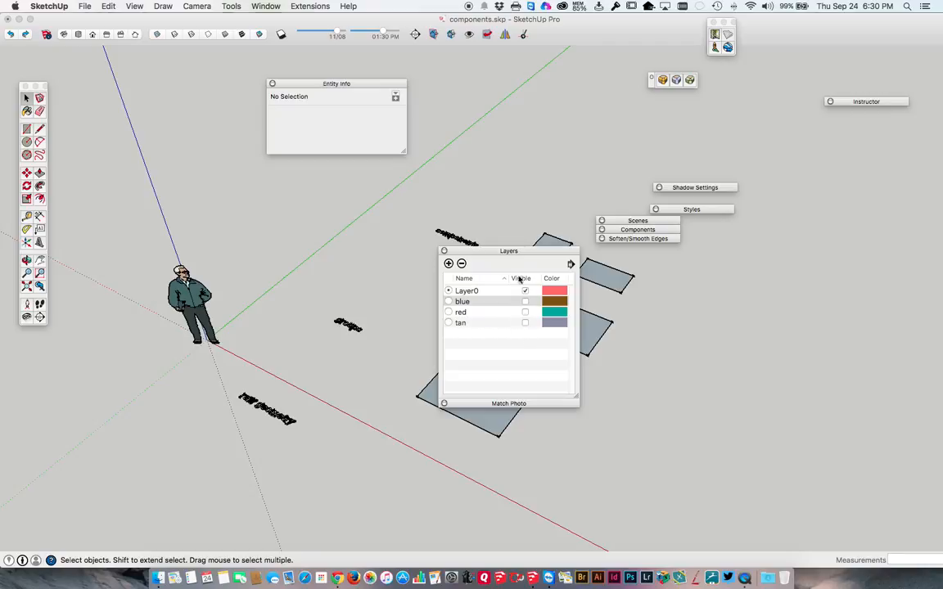
drag(508, 251, 544, 171)
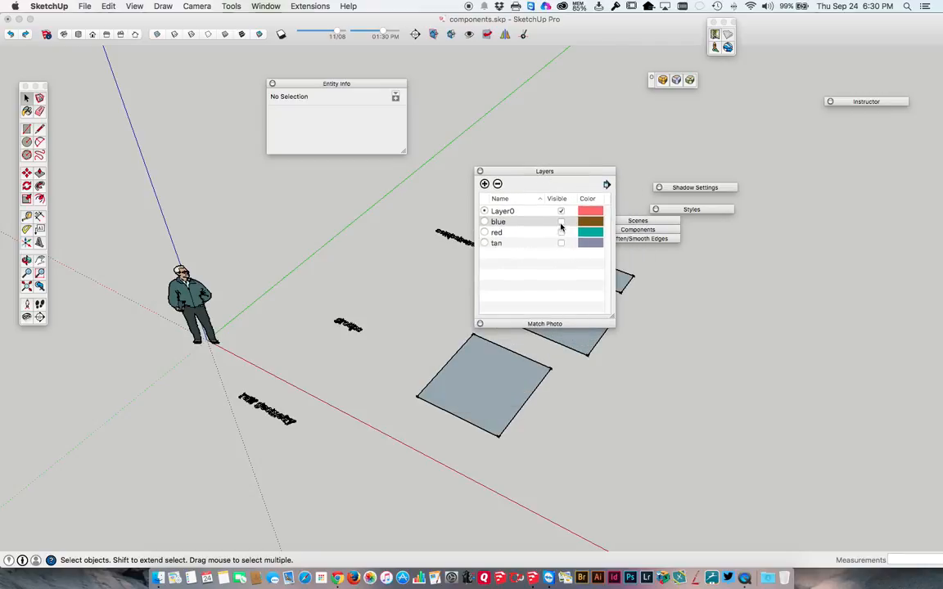
click(560, 222)
click(560, 233)
click(561, 243)
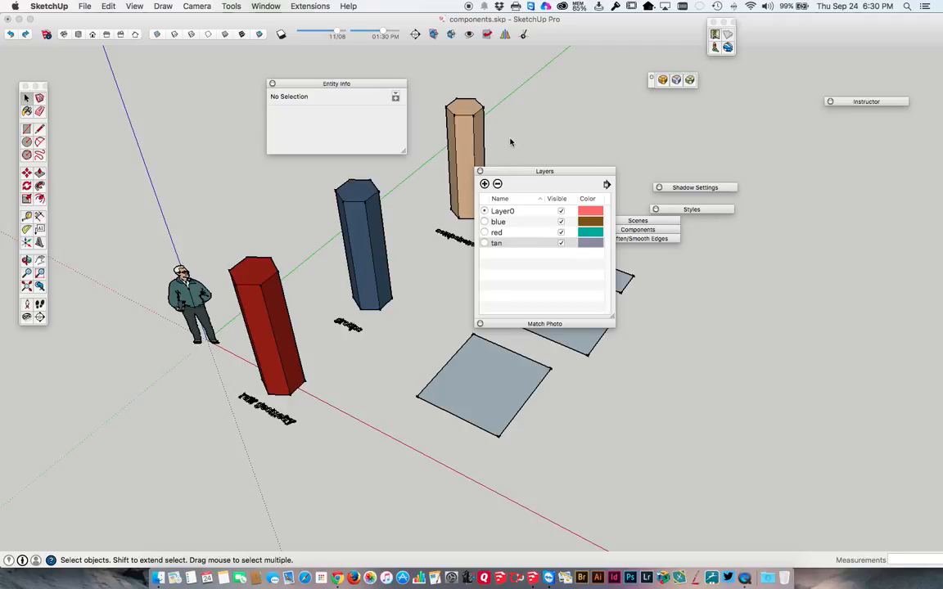
Move the layer list clear of the prisms and check which layers the tan component and red group are on
drag(511, 171, 603, 144)
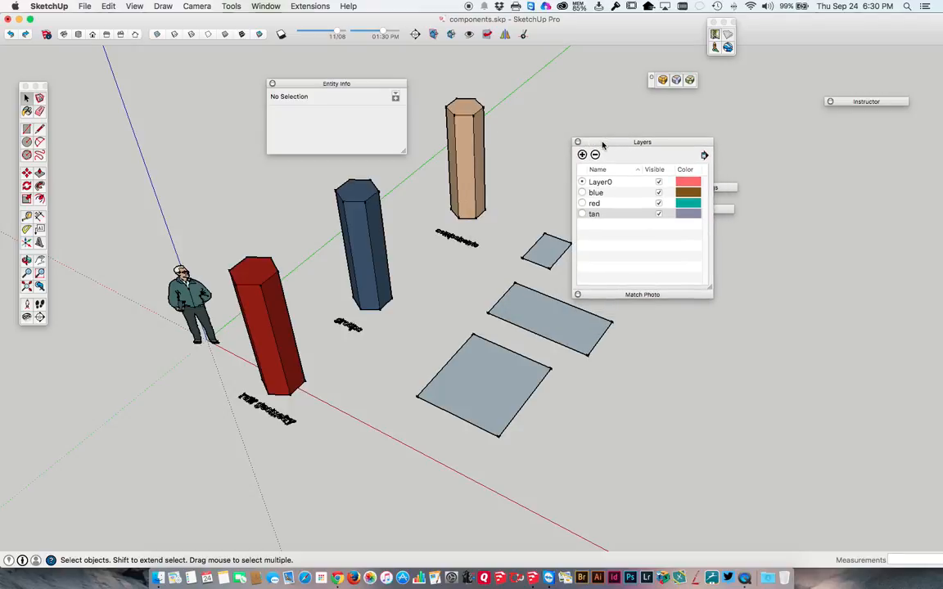
click(467, 142)
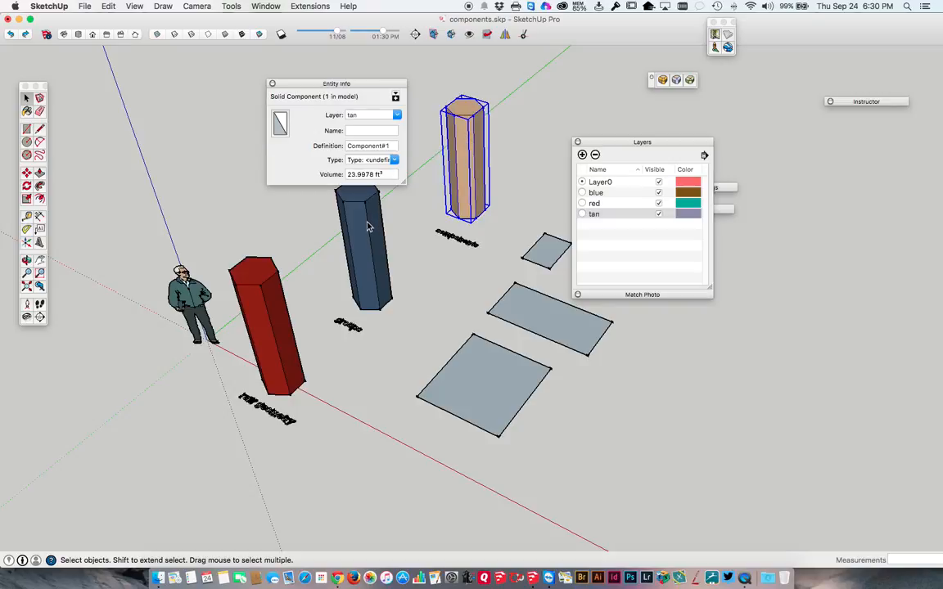
click(268, 264)
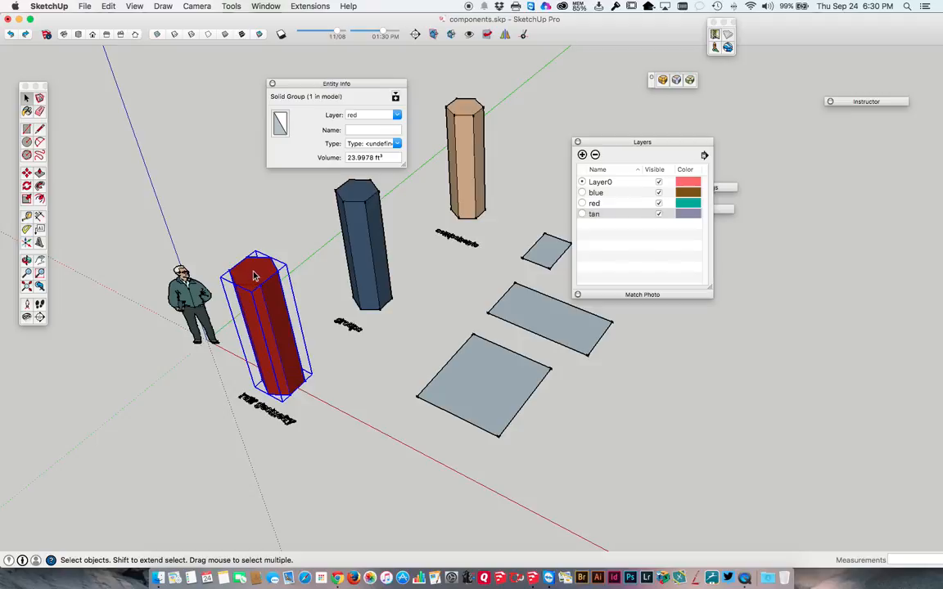
Open the red prism group and check the layer of its top edges, top face and side face, then leave the group
double_click(254, 278)
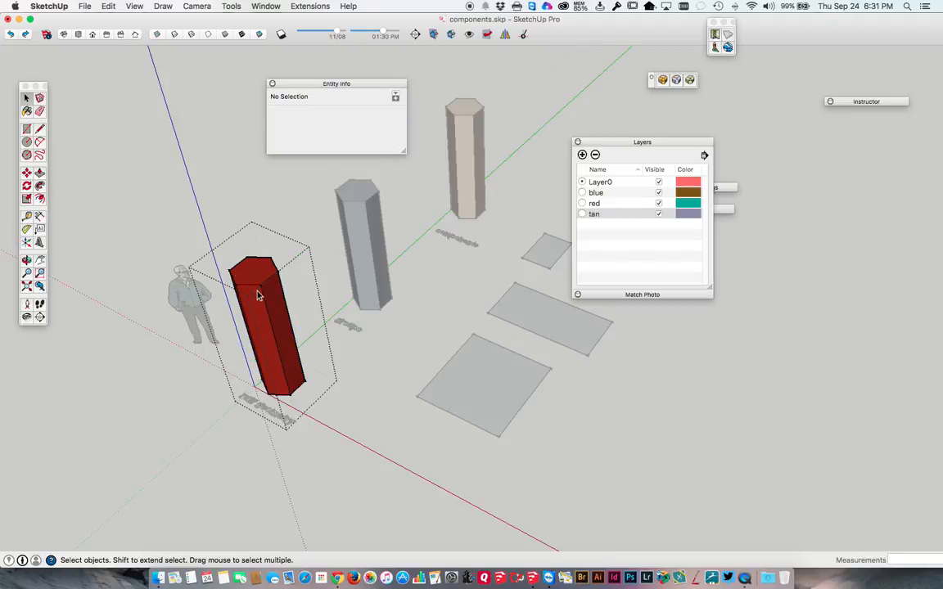
click(250, 288)
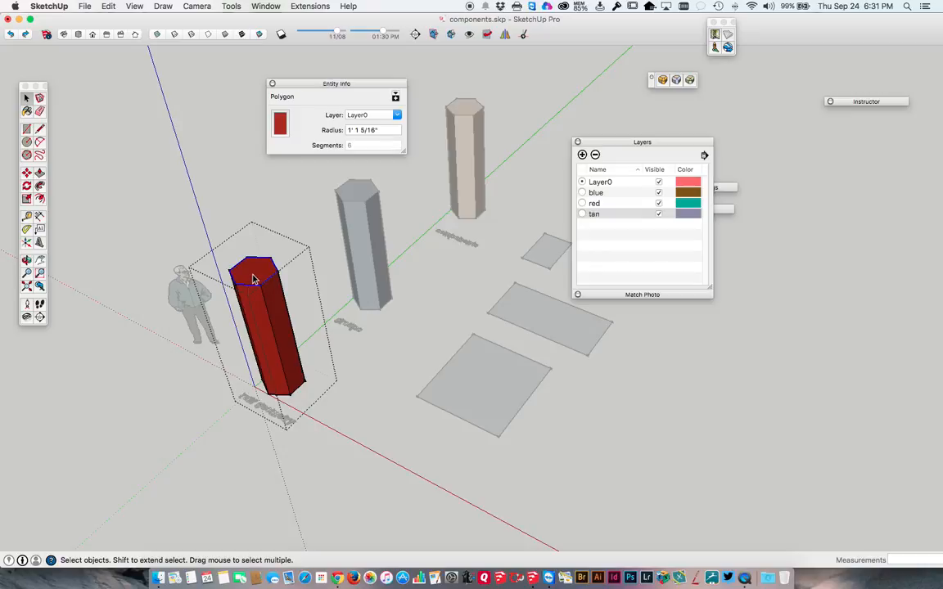
click(253, 272)
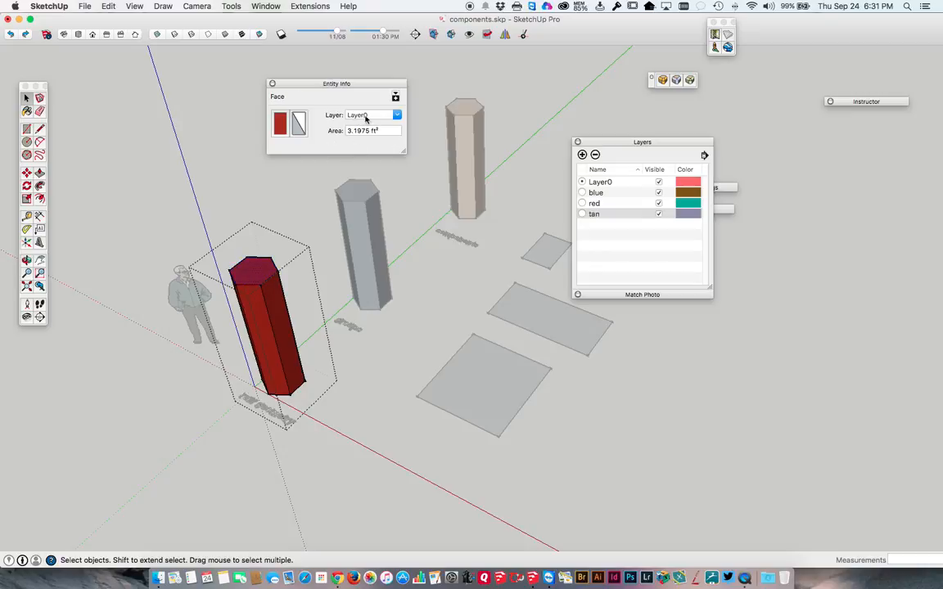
click(262, 313)
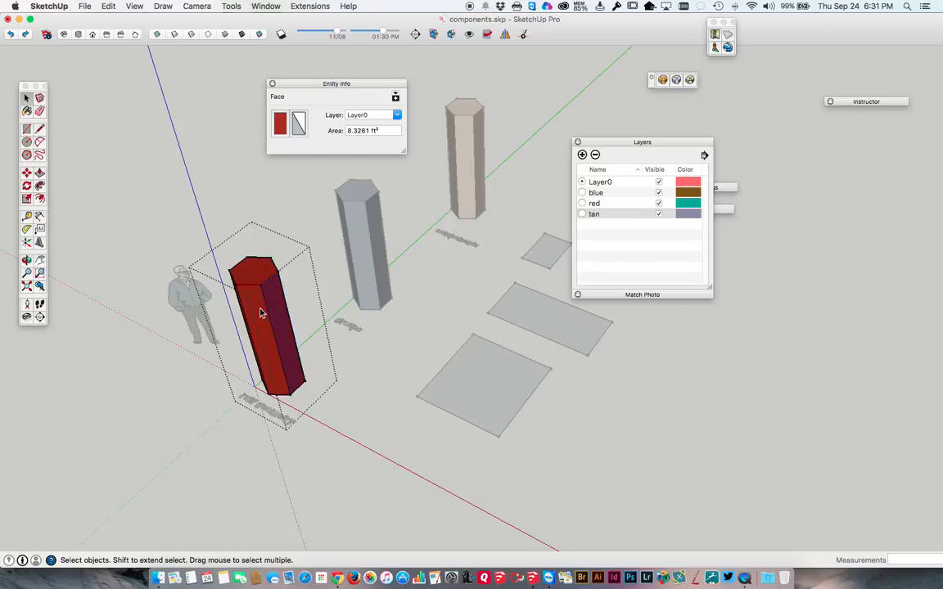
click(253, 270)
click(268, 215)
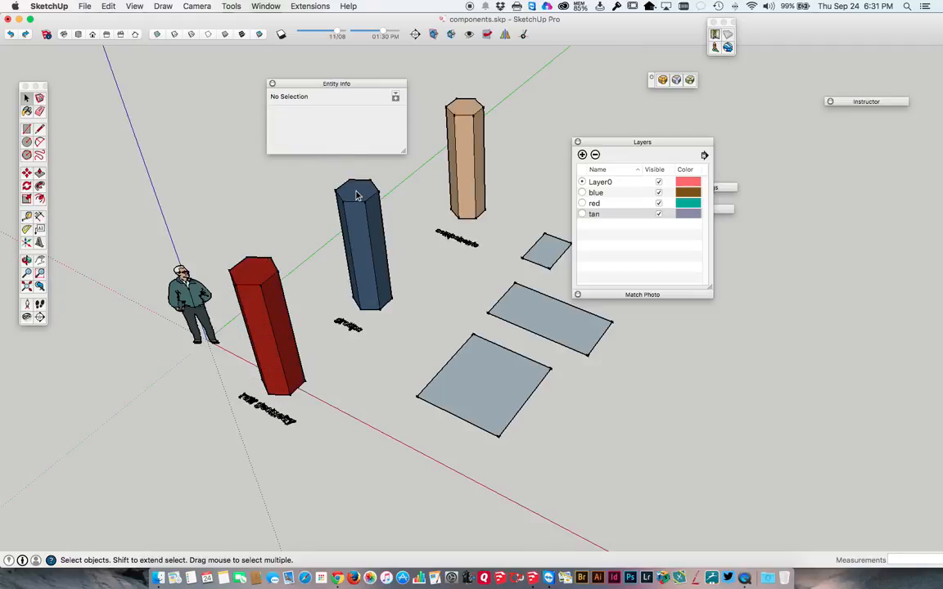
Check the layer of the top face inside the blue prism group and the layer of the group itself
double_click(350, 205)
click(354, 200)
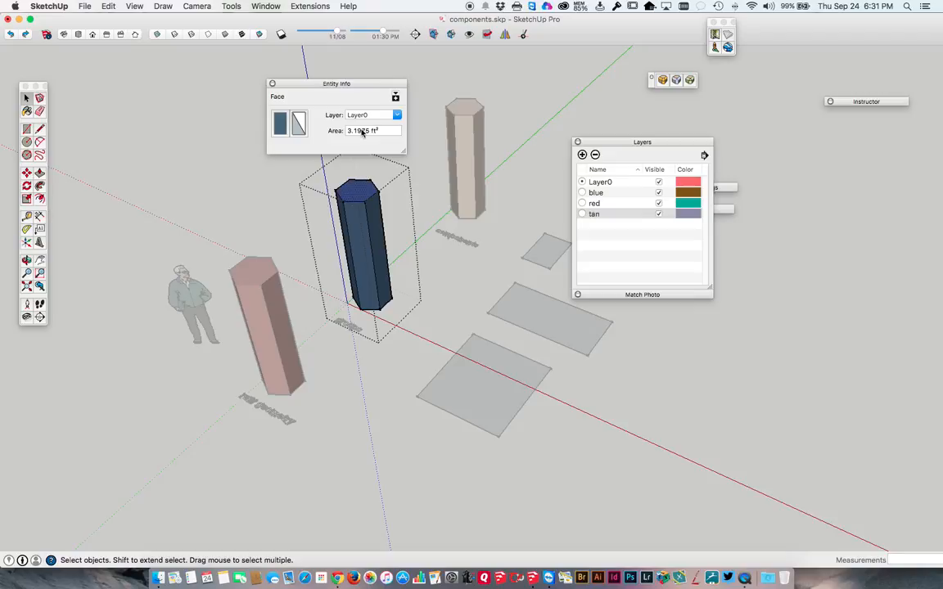
click(362, 211)
click(284, 177)
click(353, 198)
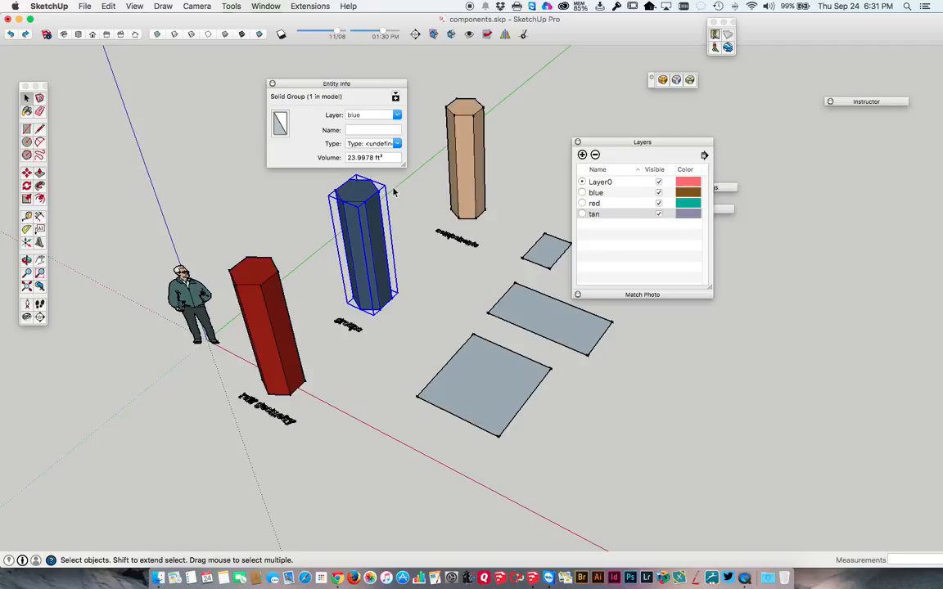
click(473, 159)
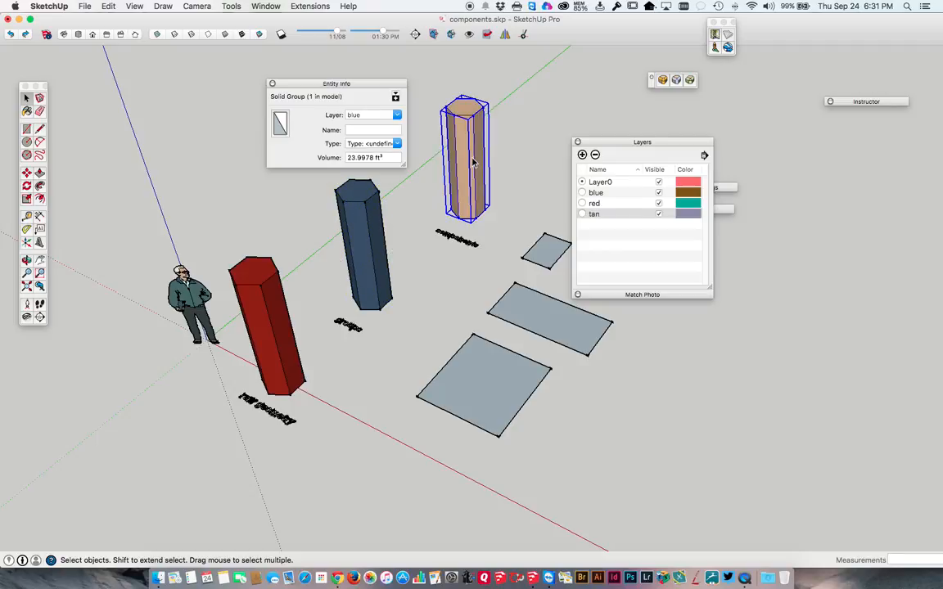
click(373, 223)
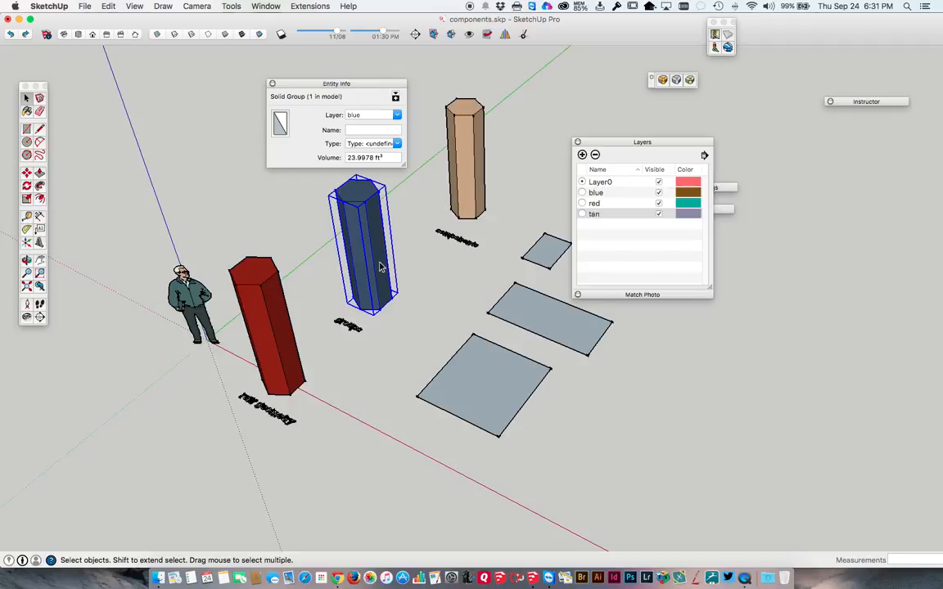
Select the blue and red prism groups and add a layer named "another layer"
click(315, 218)
click(362, 210)
shift+click(266, 289)
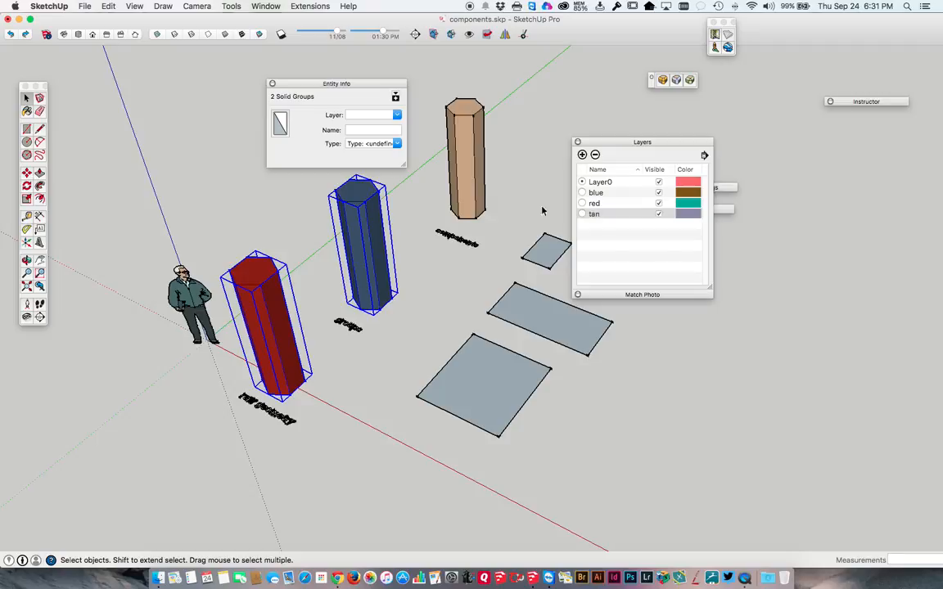
click(582, 154)
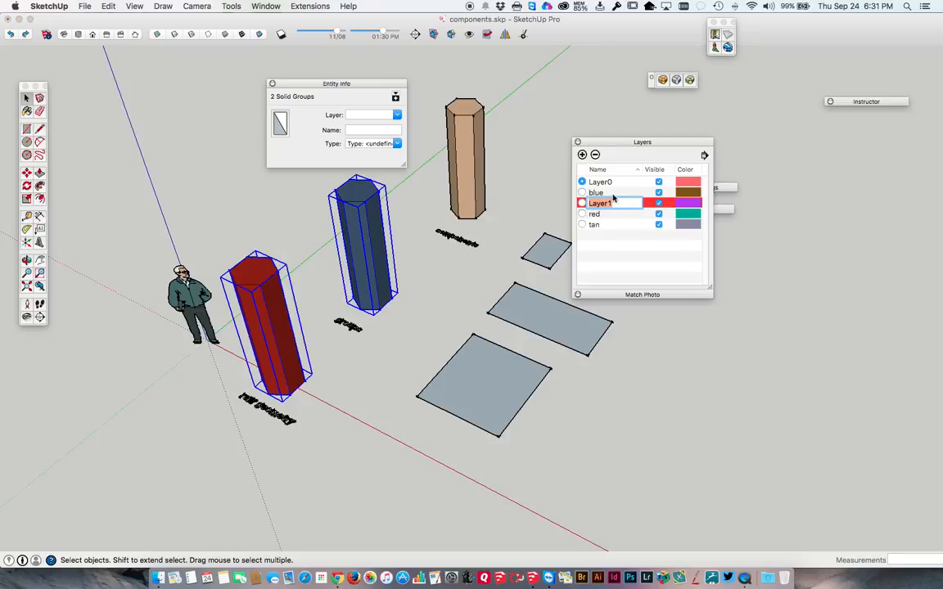
text(another layer)
key(Return)
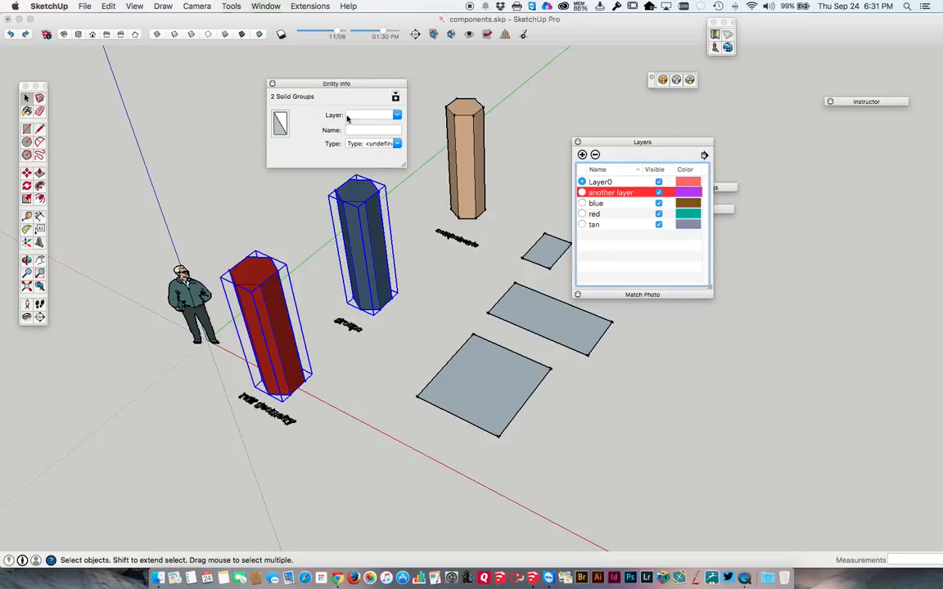
Assign the red and blue prism groups together to the layer "another layer"
click(320, 180)
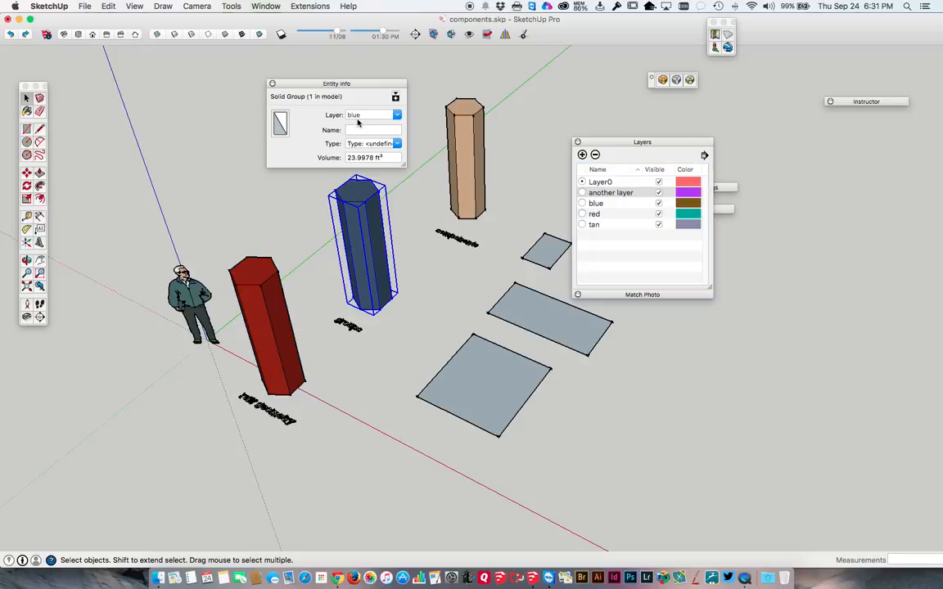
click(261, 268)
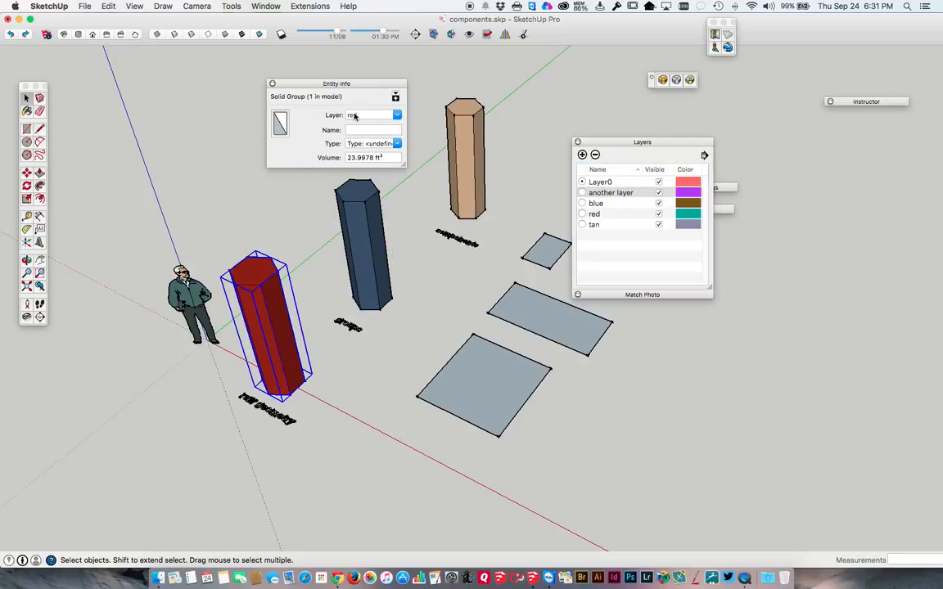
shift+click(354, 202)
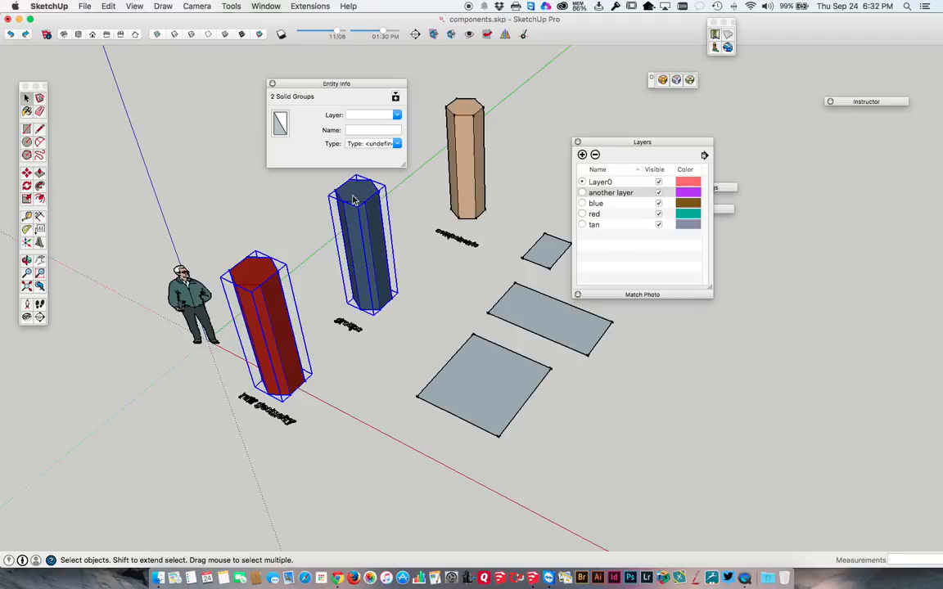
click(398, 116)
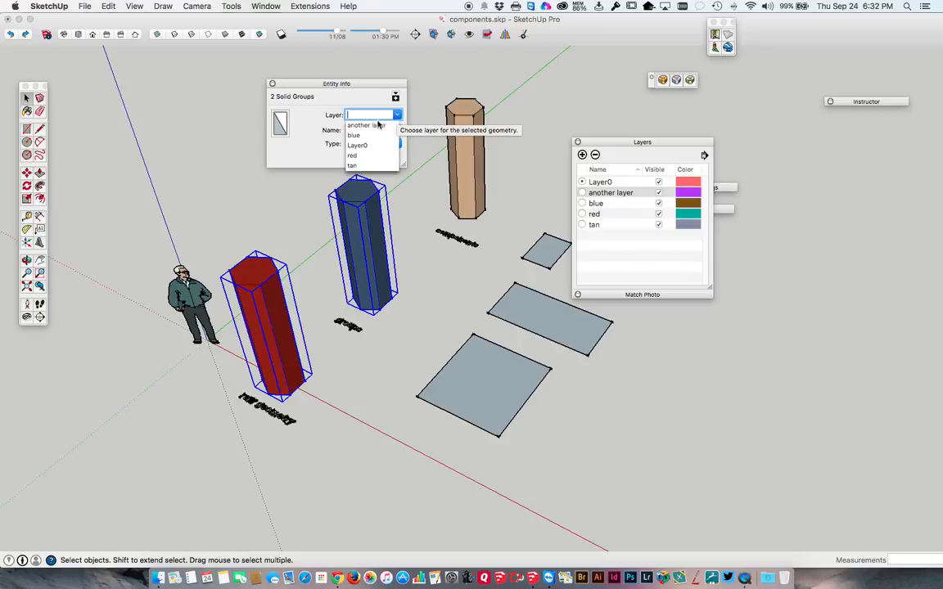
click(369, 126)
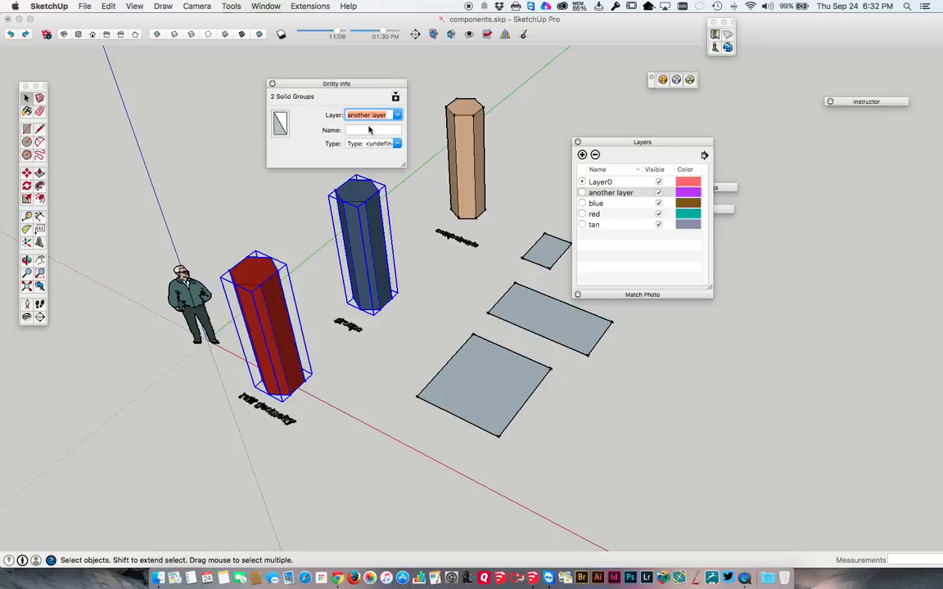
Test hiding and showing "another layer", and toggle the visibility of the blue and red layers for comparison
click(658, 192)
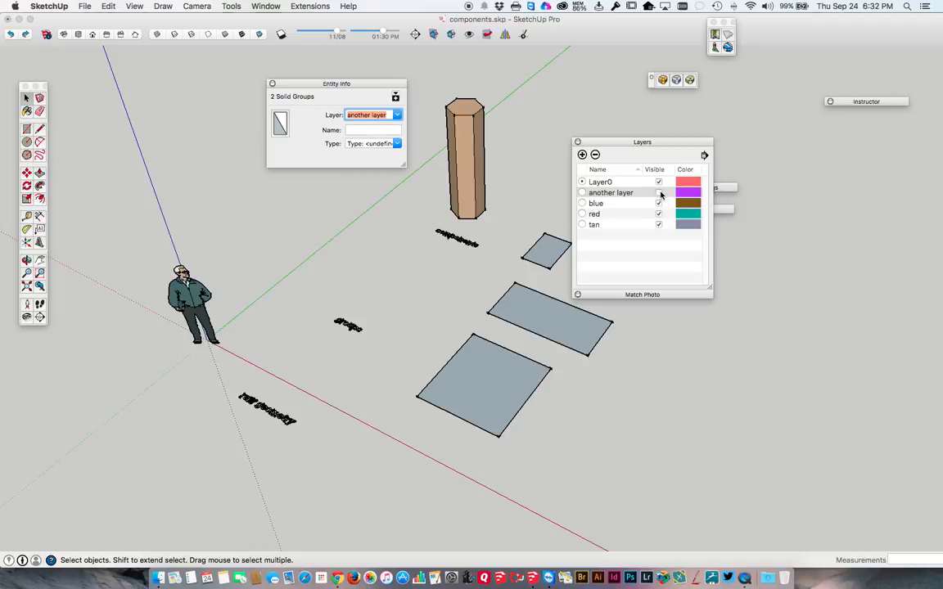
click(659, 192)
click(659, 192)
click(659, 193)
click(659, 203)
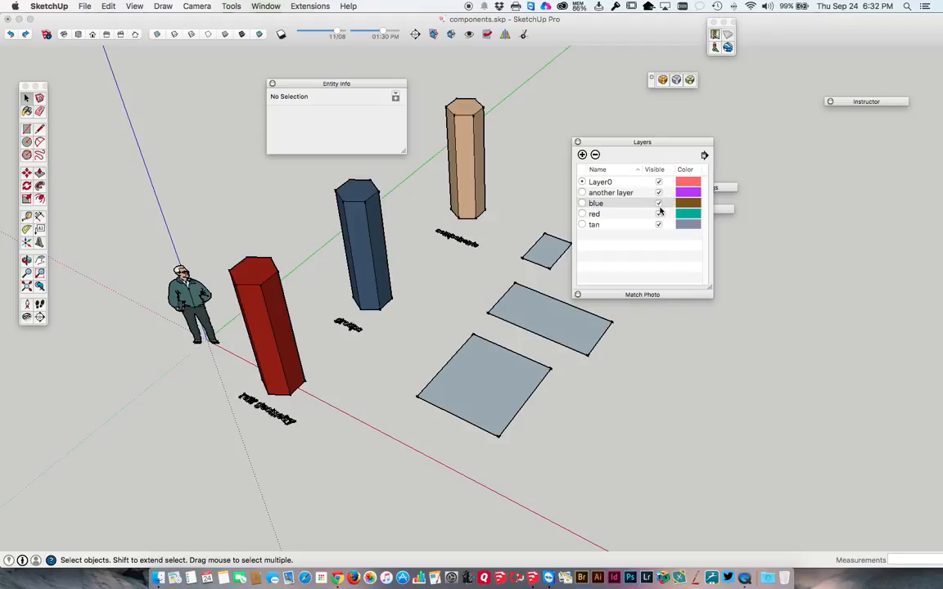
click(660, 213)
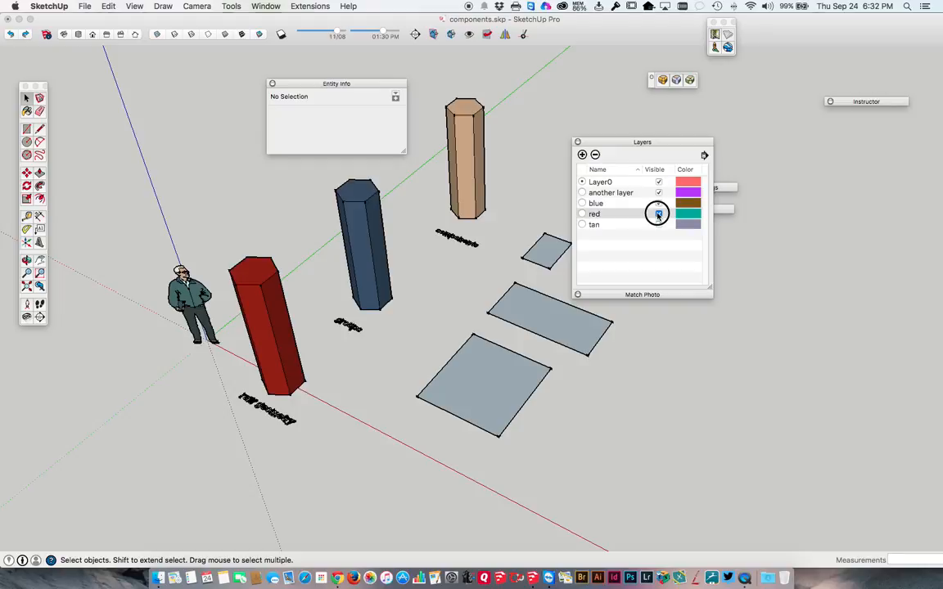
Check the layer assignment of the blue and red prism groups, individually and selected together, and clear the selection
click(347, 196)
click(263, 279)
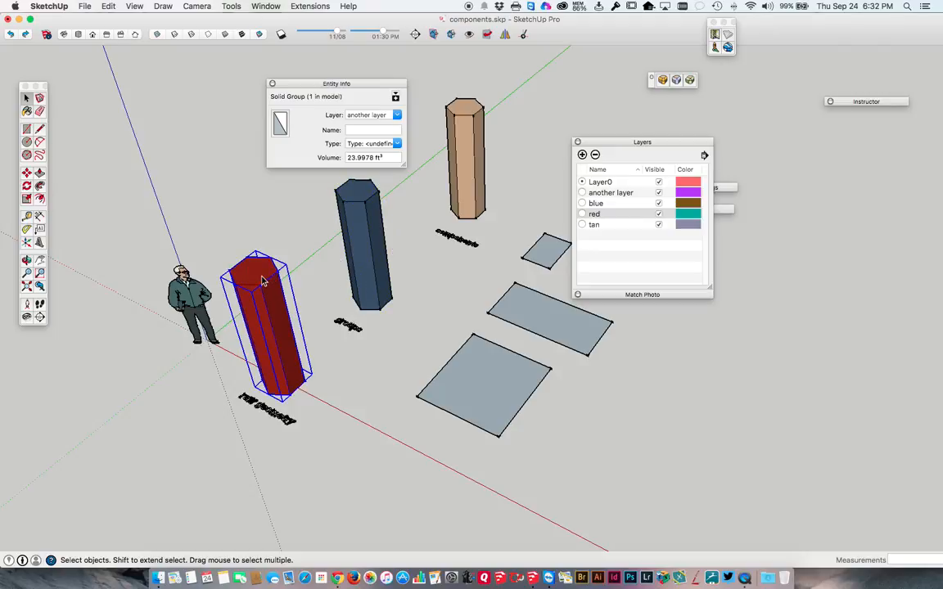
shift+click(366, 215)
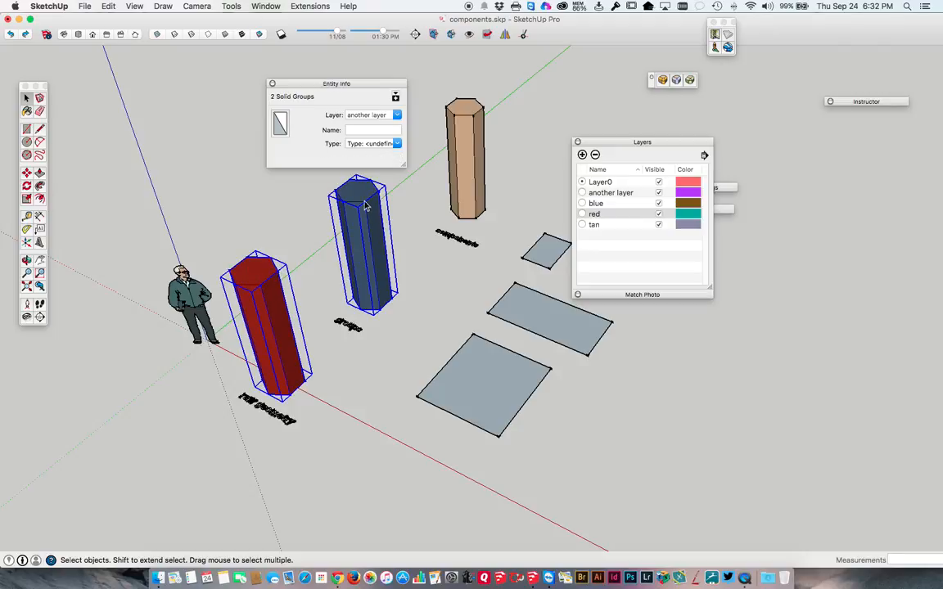
click(406, 235)
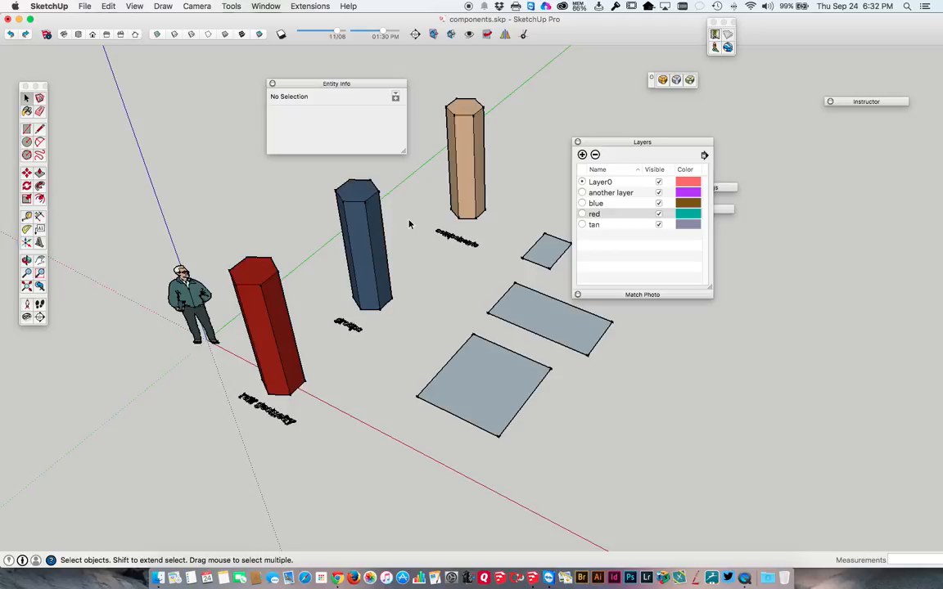
Move Entity Info farther from the prisms and check the layer of the small square's face and edges
drag(352, 84, 261, 87)
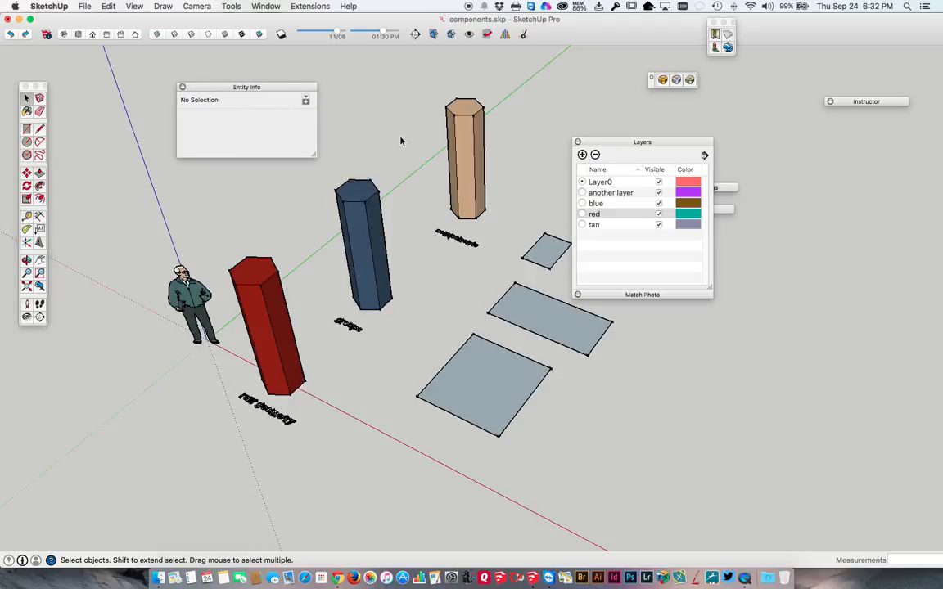
click(543, 257)
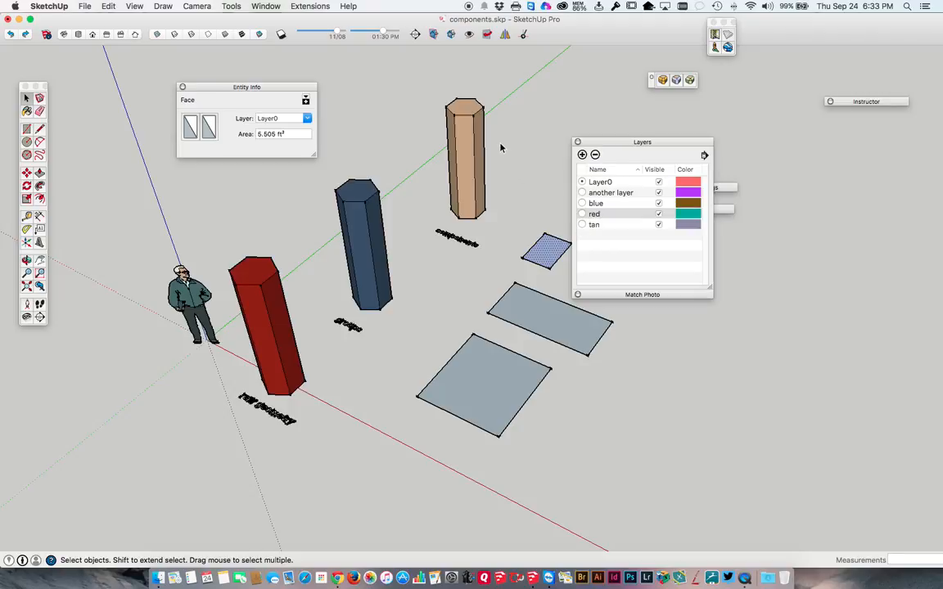
double_click(548, 254)
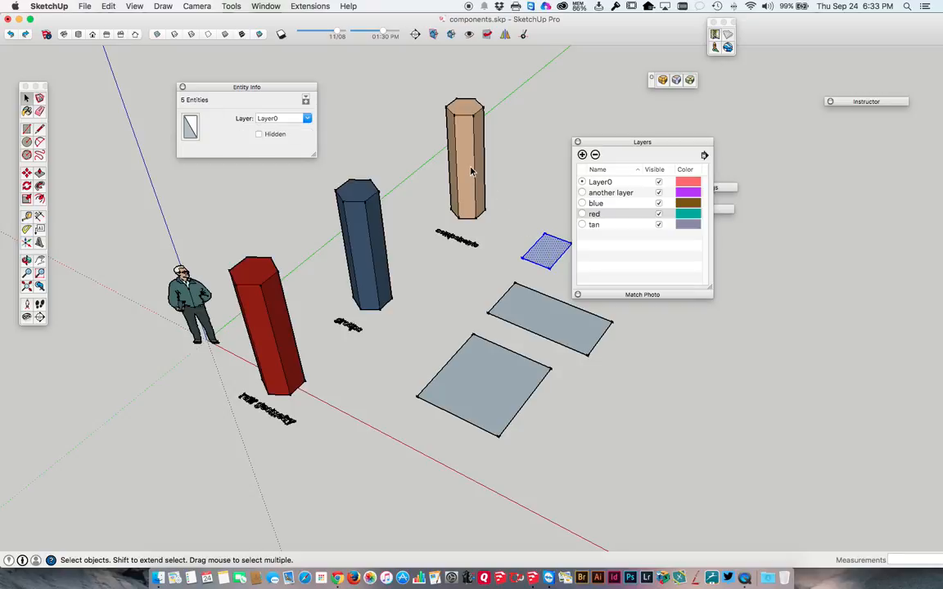
click(498, 203)
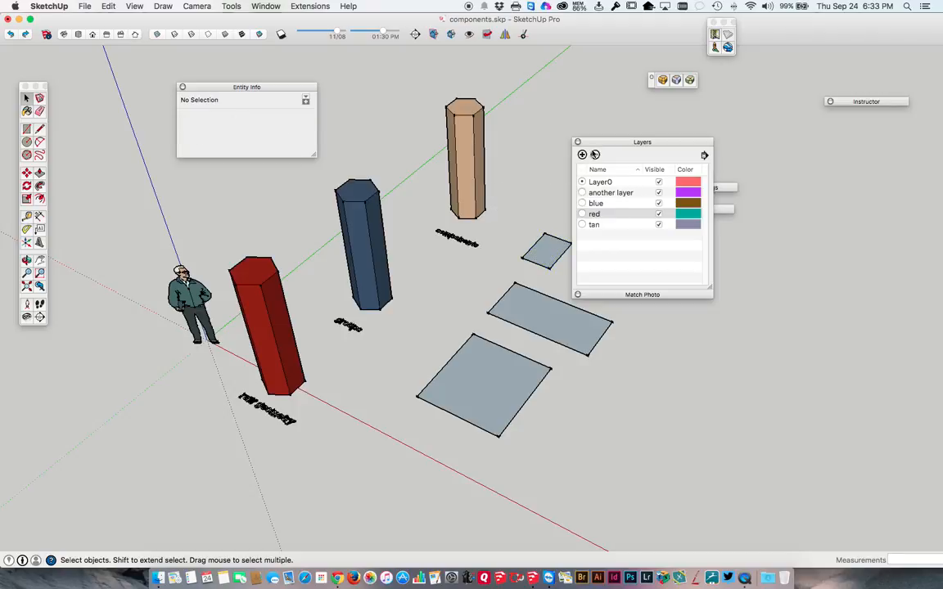
Bring the layer list nearer to the prisms and hide "another layer", leaving the tan component in view
drag(602, 143, 526, 99)
click(334, 193)
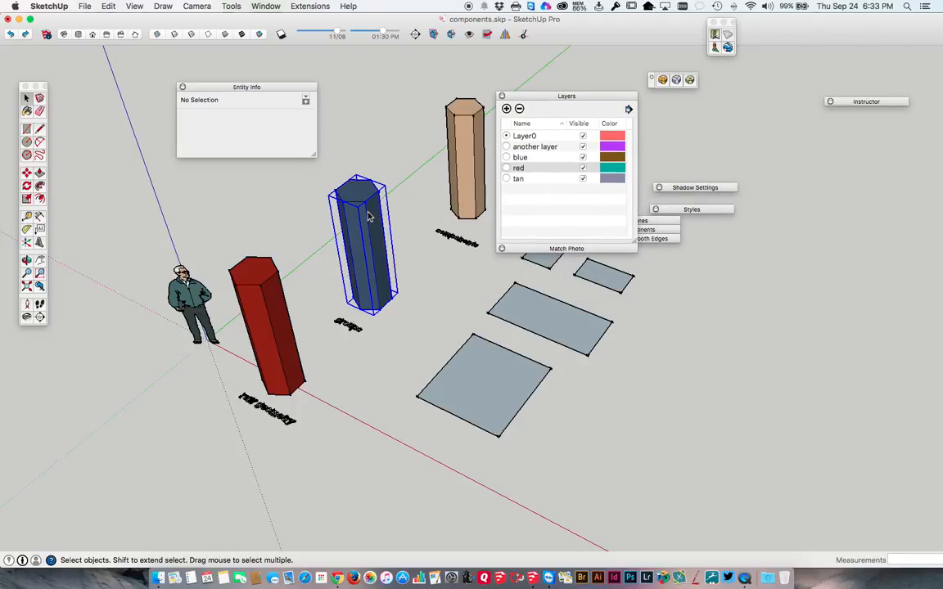
click(582, 146)
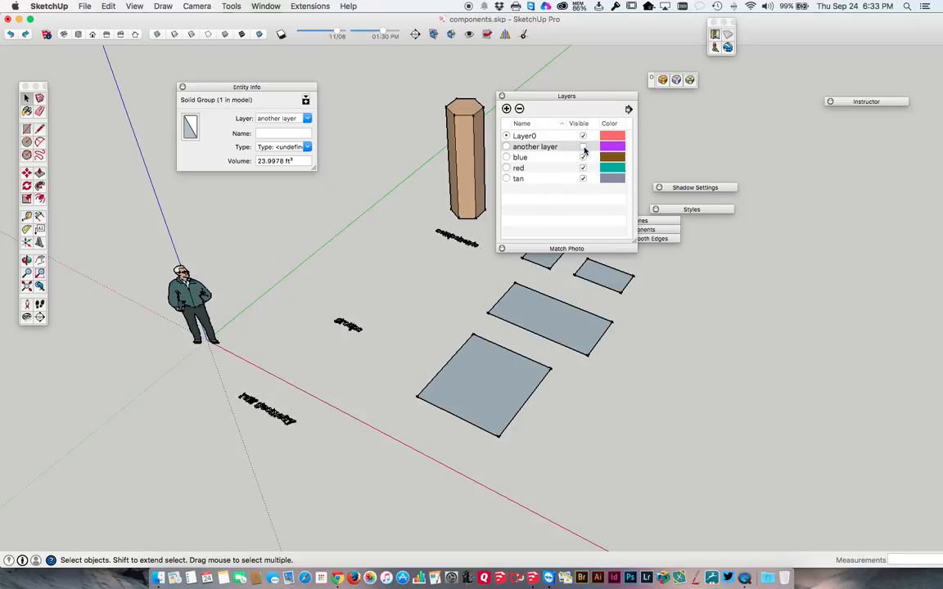
middle_drag(396, 195, 925, 61)
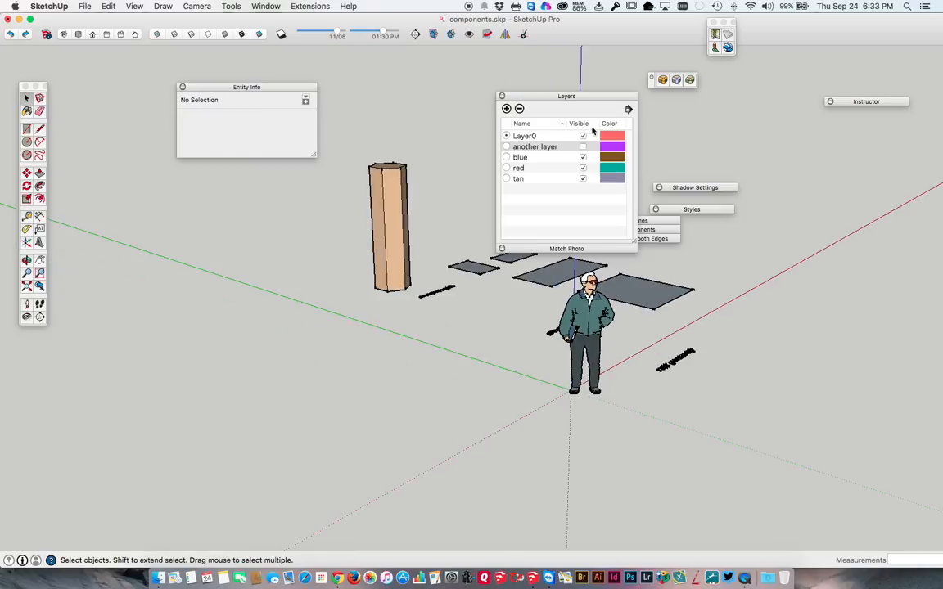
scroll(399, 239, up, 5)
scroll(399, 240, up, 3)
scroll(397, 240, down, 3)
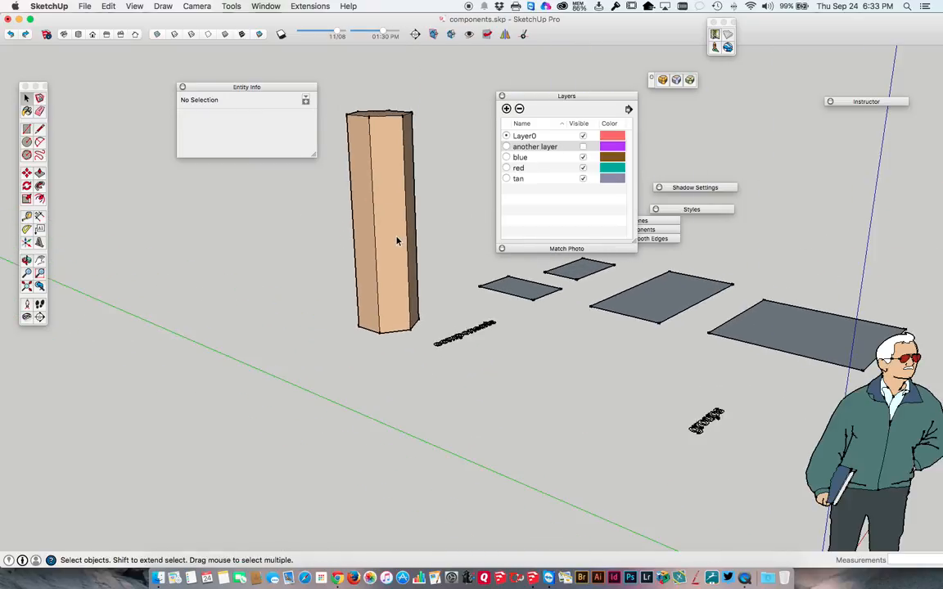
middle_drag(419, 232, 168, 233)
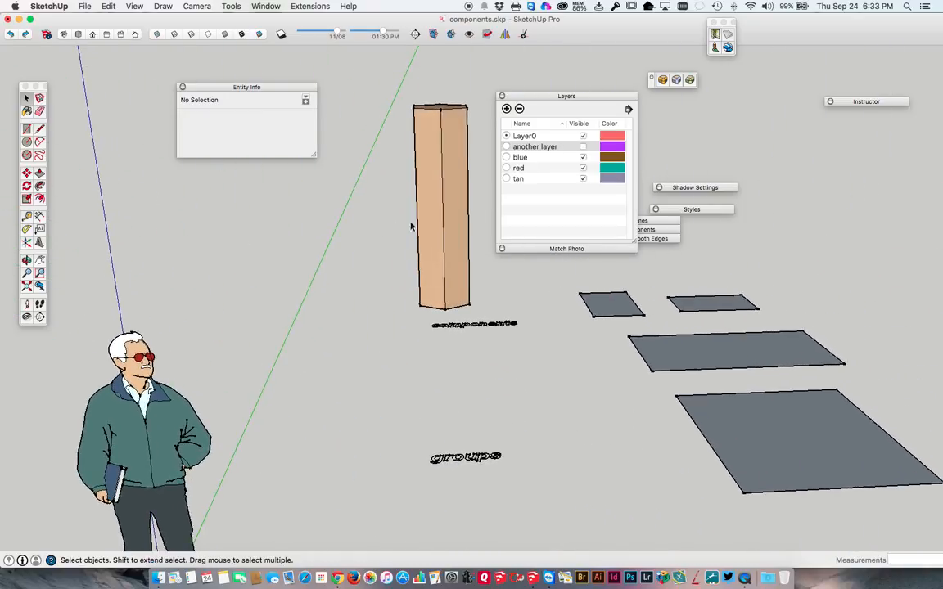
Turn "another layer" back on to show the blue and red prisms beside the tan one
middle_drag(431, 224, 431, 269)
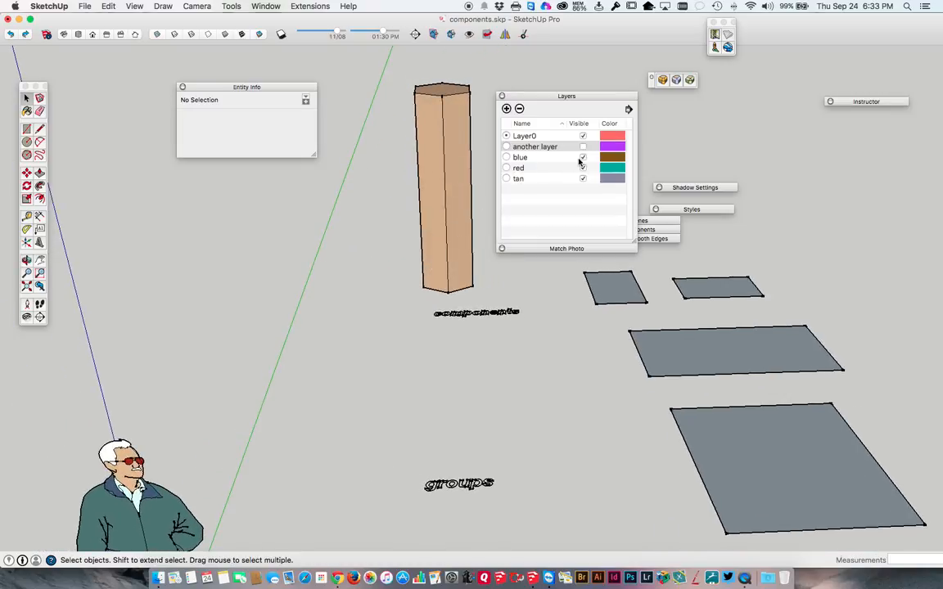
click(583, 147)
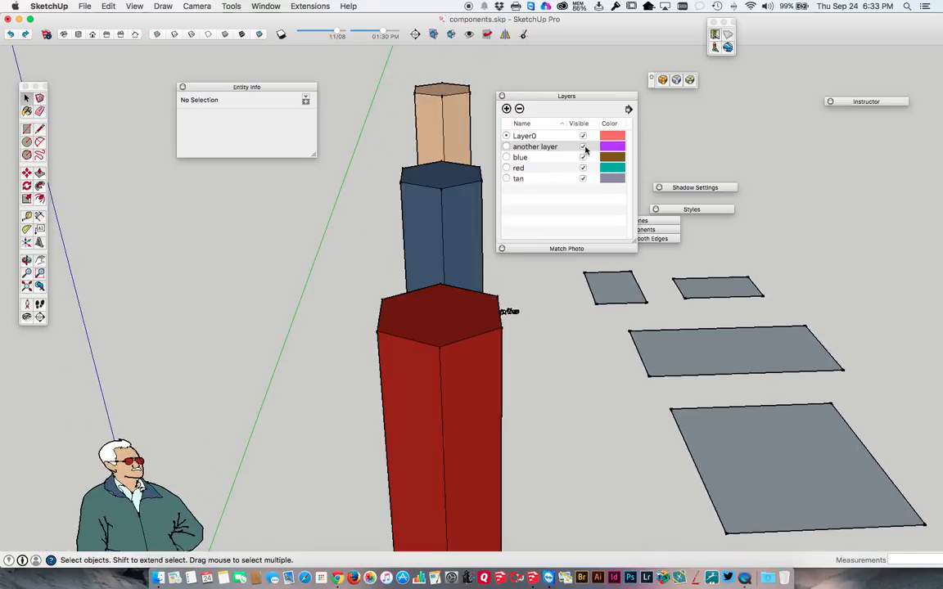
middle_drag(415, 204, 255, 227)
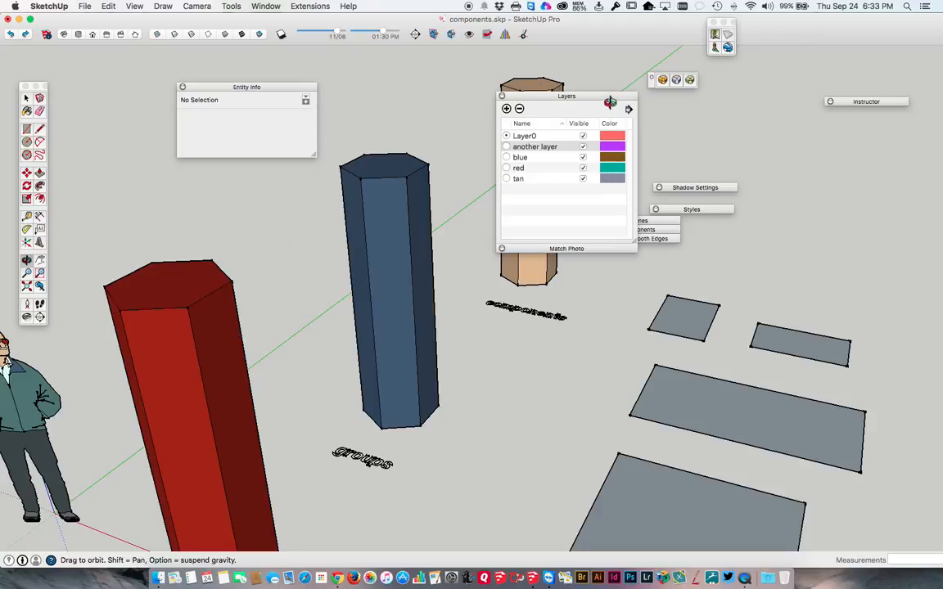
Move the layer list away from the tan prism and switch to the untitled model containing the Temple of Fruit image
click(605, 99)
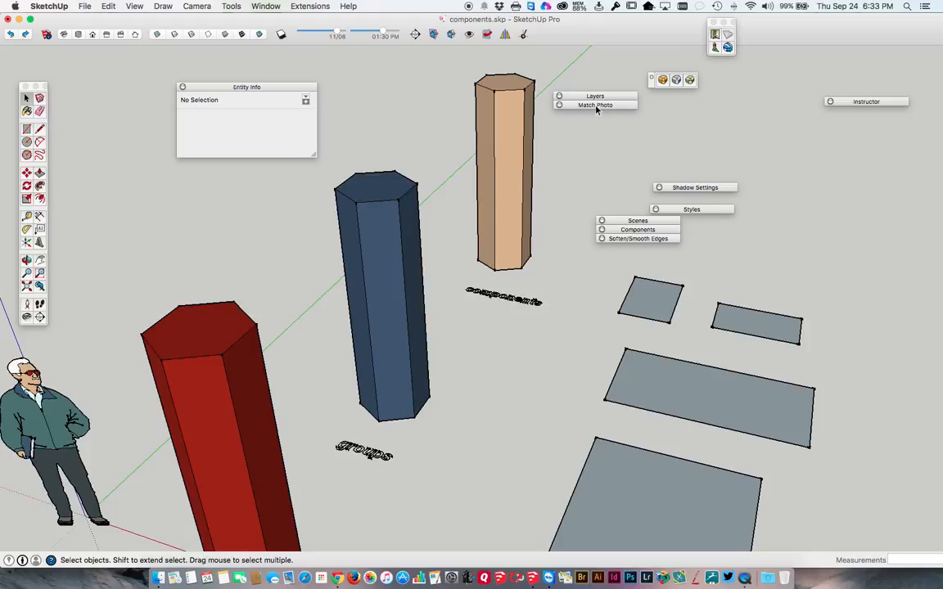
click(596, 96)
drag(545, 99, 693, 116)
scroll(391, 161, down, 5)
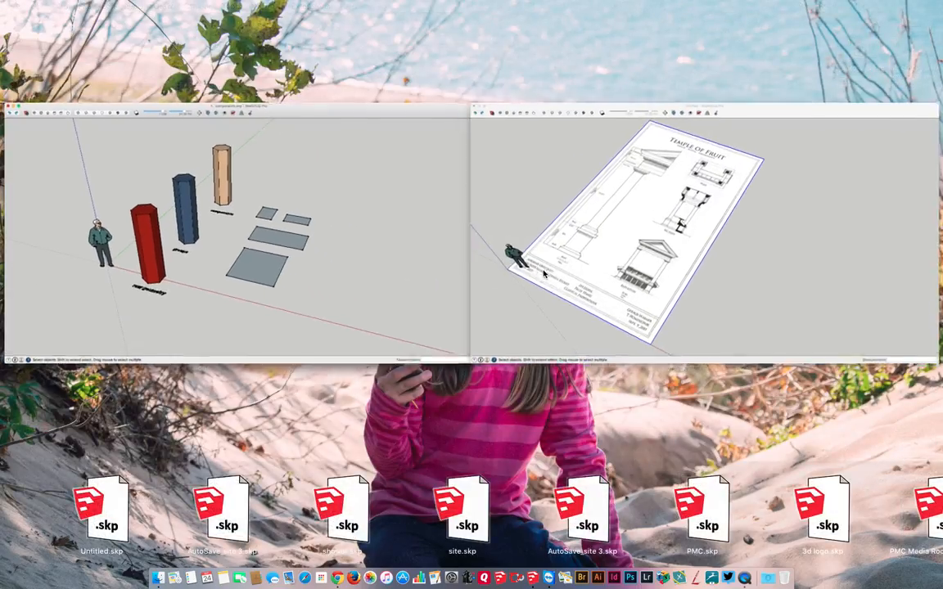
click(542, 274)
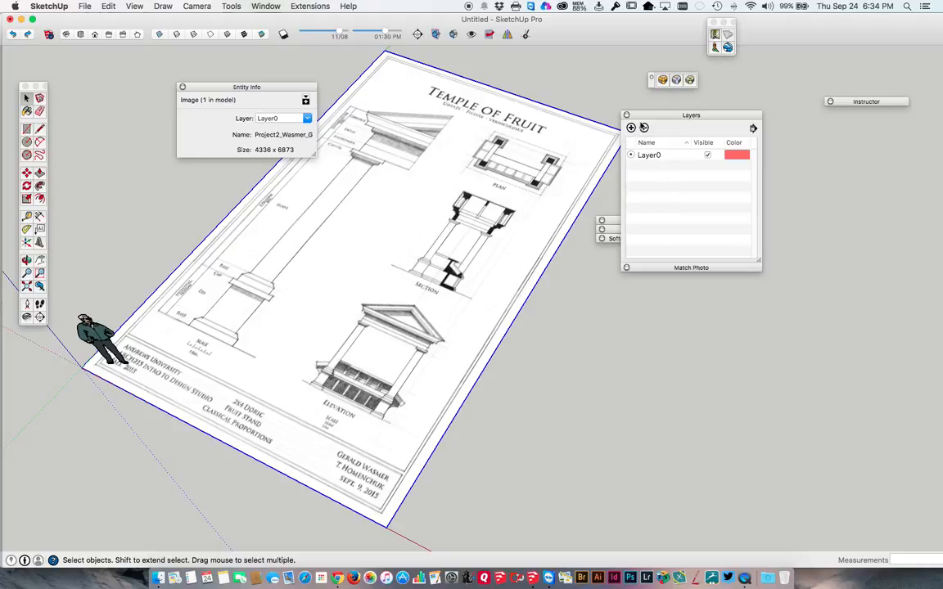
Move the layer list off the drawing sheet and add a new layer named "image"
drag(646, 115, 612, 255)
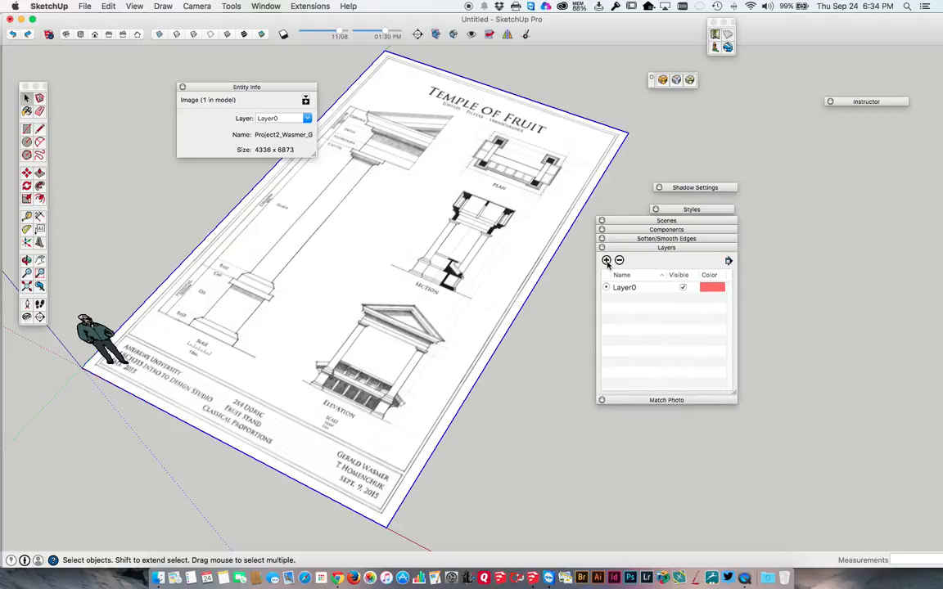
click(607, 260)
text(image)
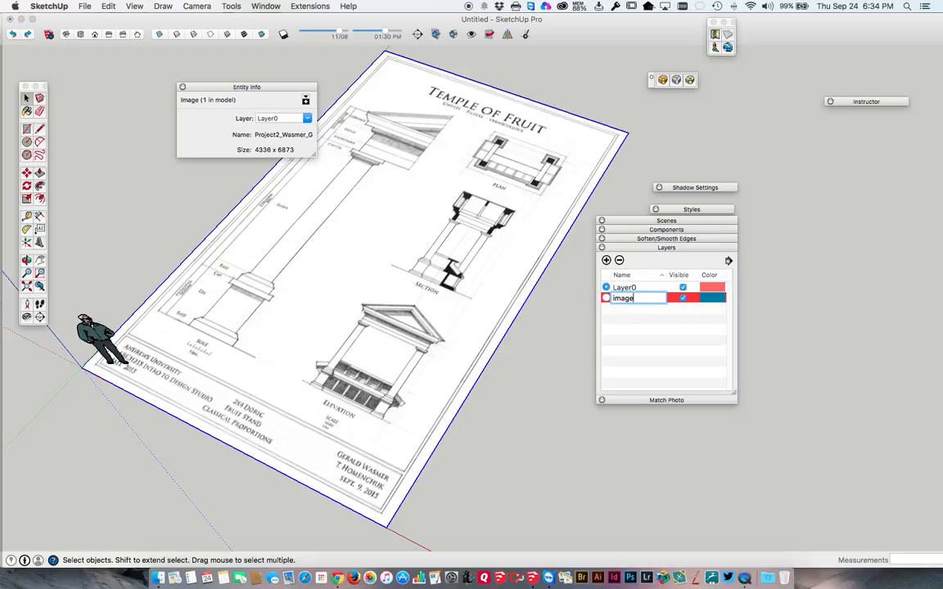
key(Return)
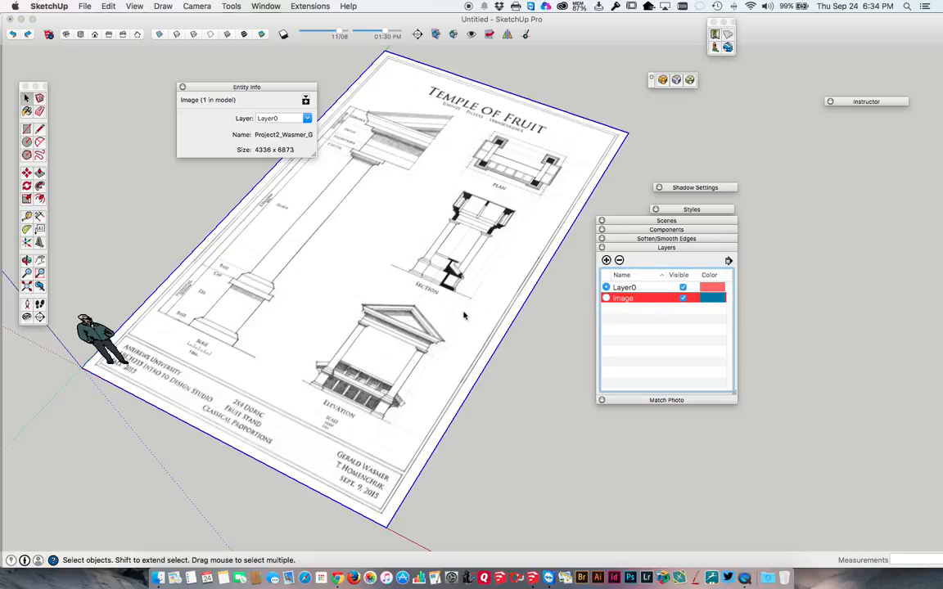
right_click(390, 270)
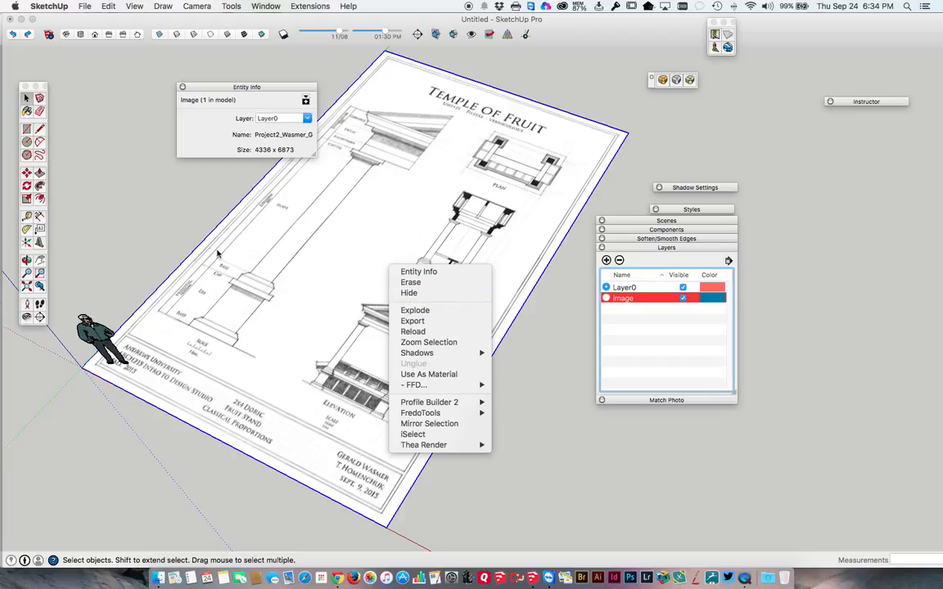
click(173, 243)
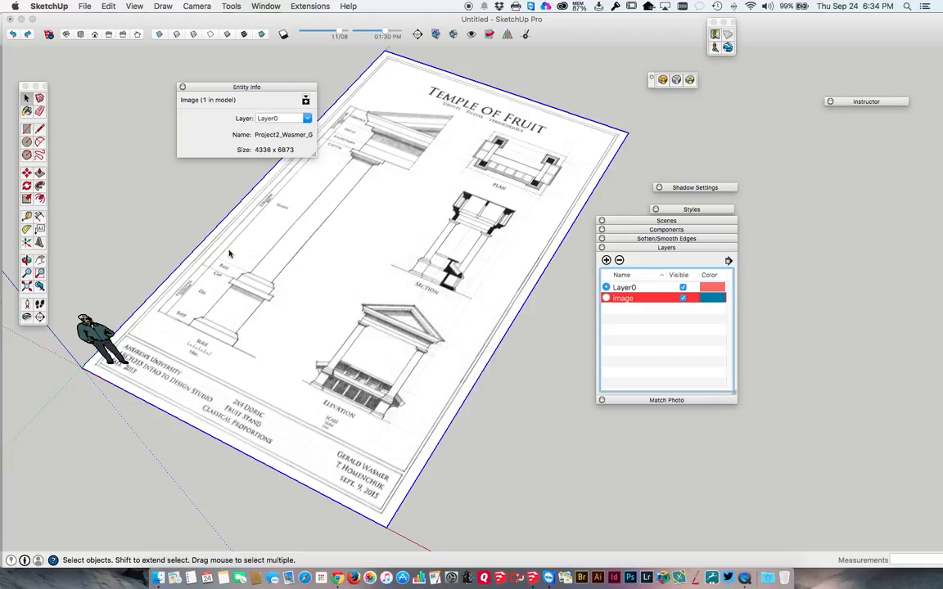
click(162, 194)
click(208, 244)
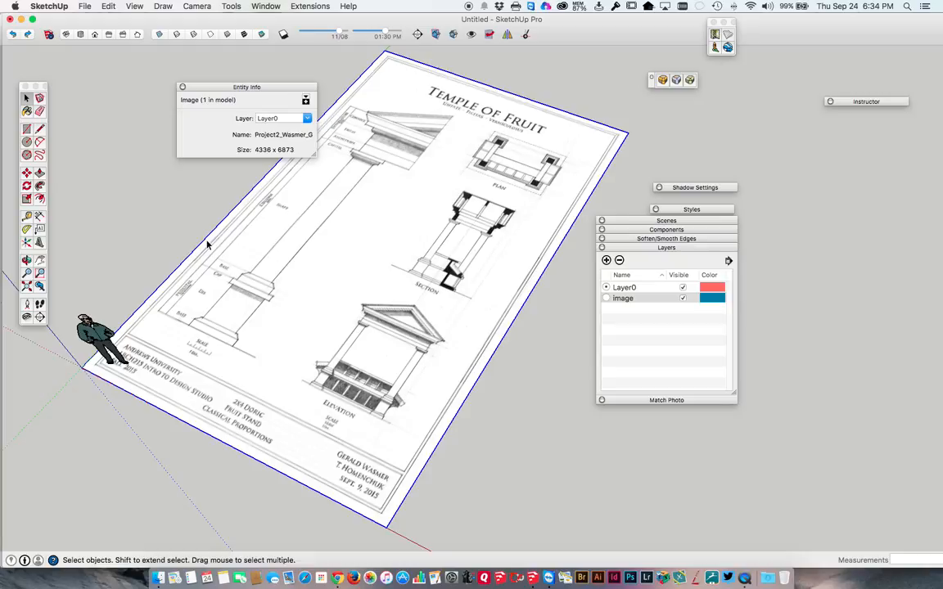
right_click(291, 228)
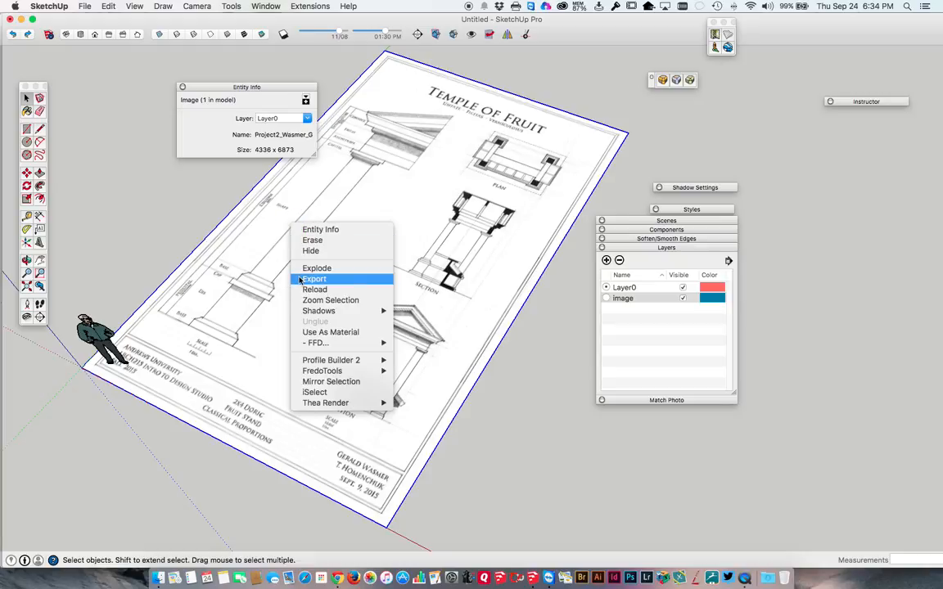
click(165, 199)
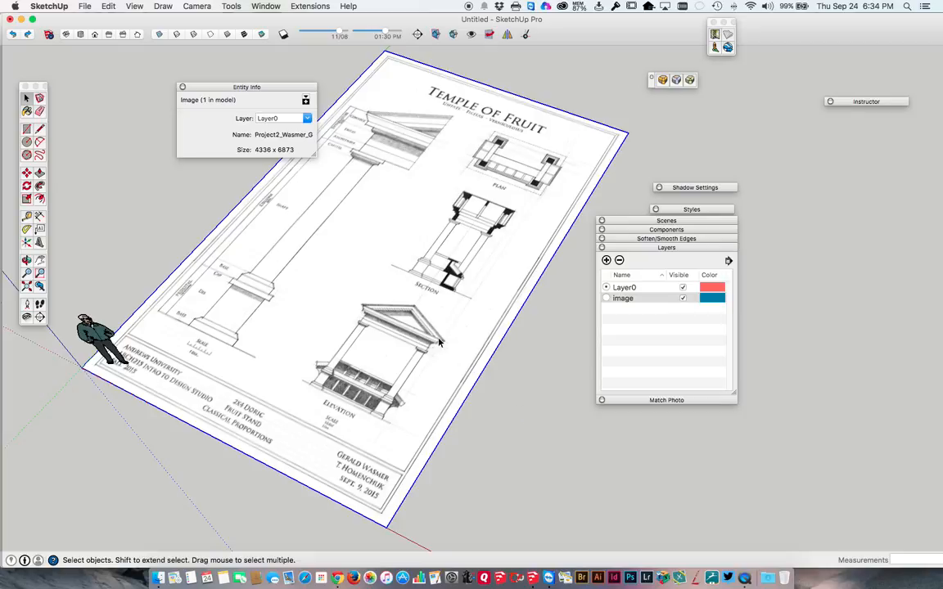
Draw a short line just outside the sheet's long edge and group it together with the Temple of Fruit image
key(t)
click(471, 415)
click(495, 375)
key(space)
drag(526, 436, 437, 345)
right_click(438, 343)
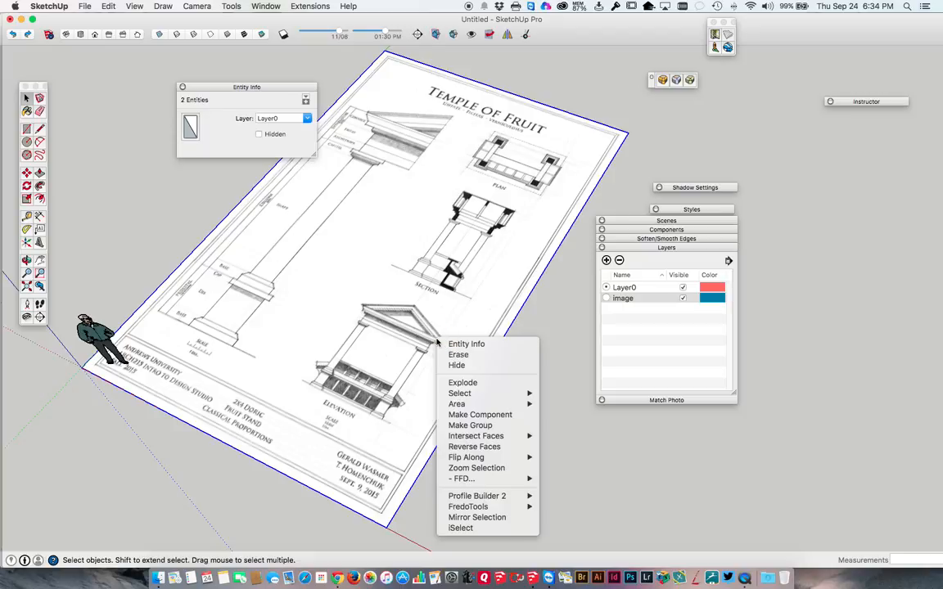
click(459, 427)
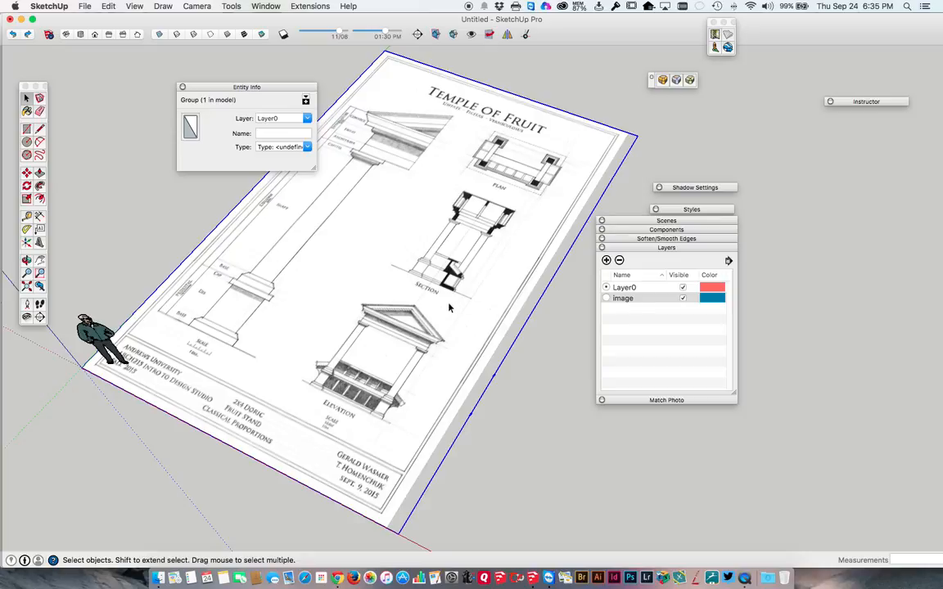
Assign the group holding the Temple of Fruit image and the short line to the "image" layer
click(307, 119)
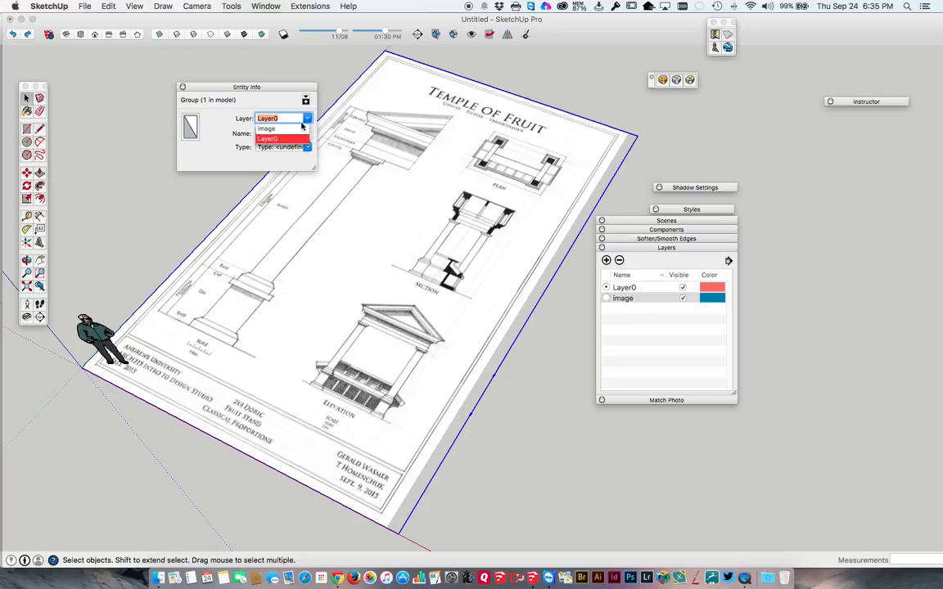
click(267, 128)
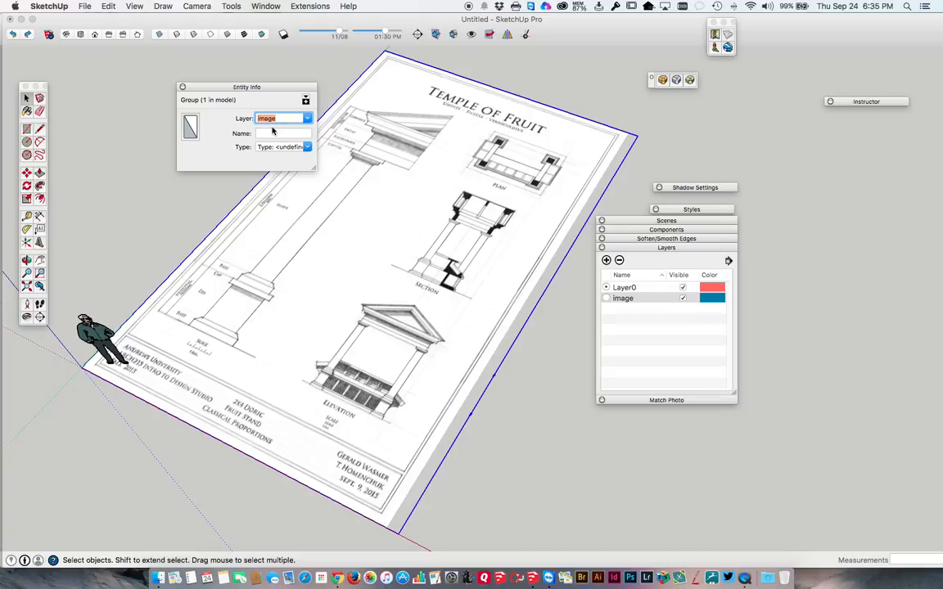
click(459, 267)
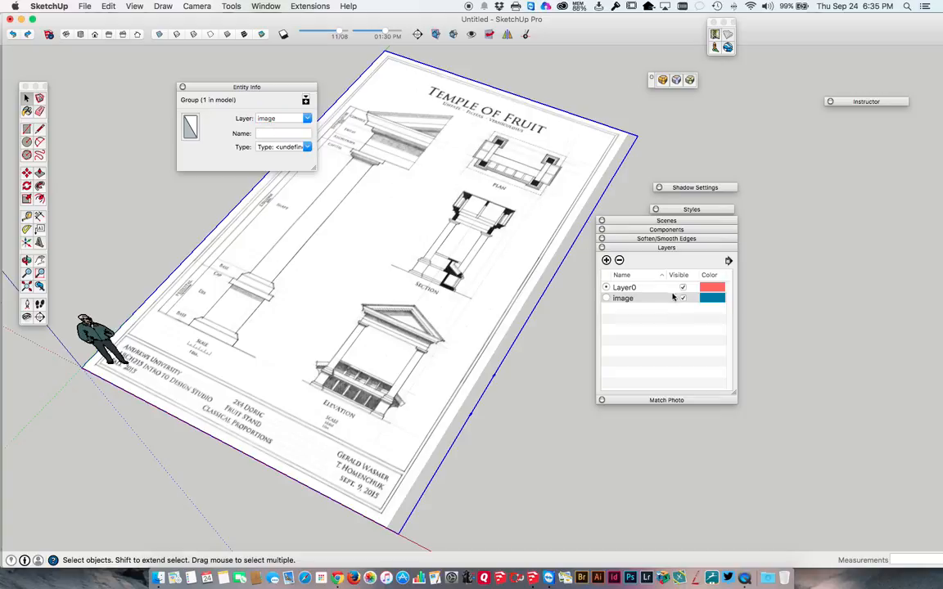
Test hiding and showing the "image" layer, and select the group to check that it holds both the drawing and the short line
click(683, 299)
click(683, 299)
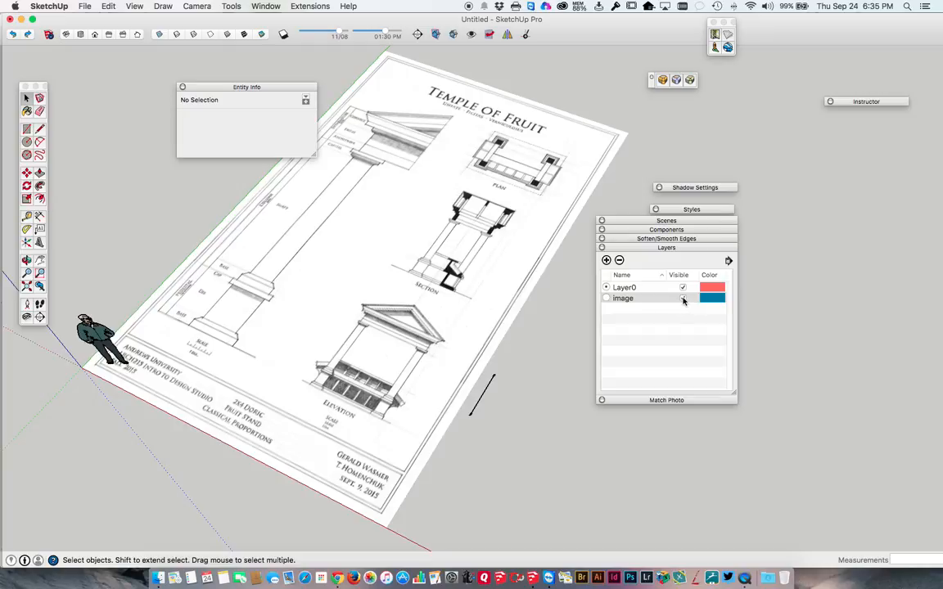
click(683, 299)
click(682, 299)
click(438, 360)
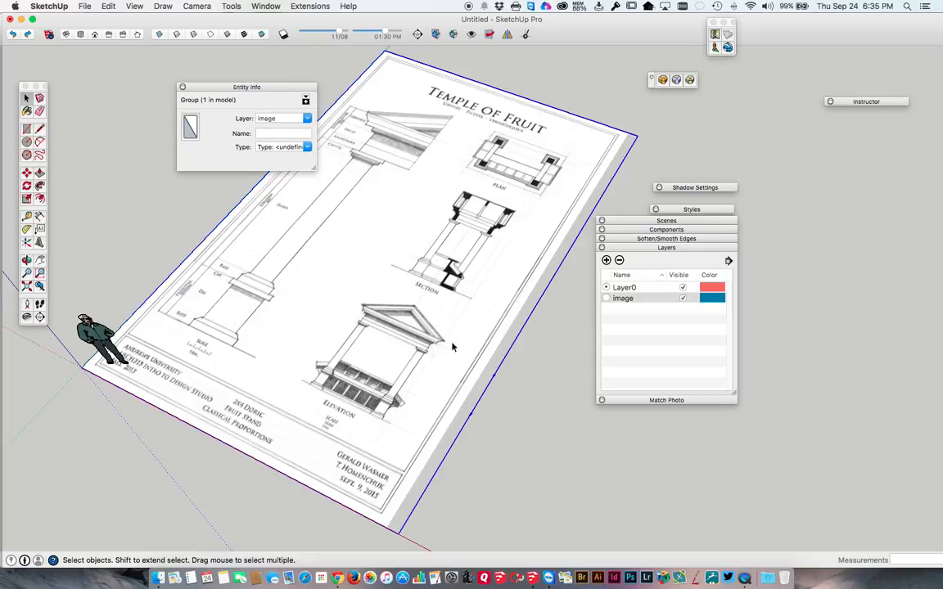
click(517, 385)
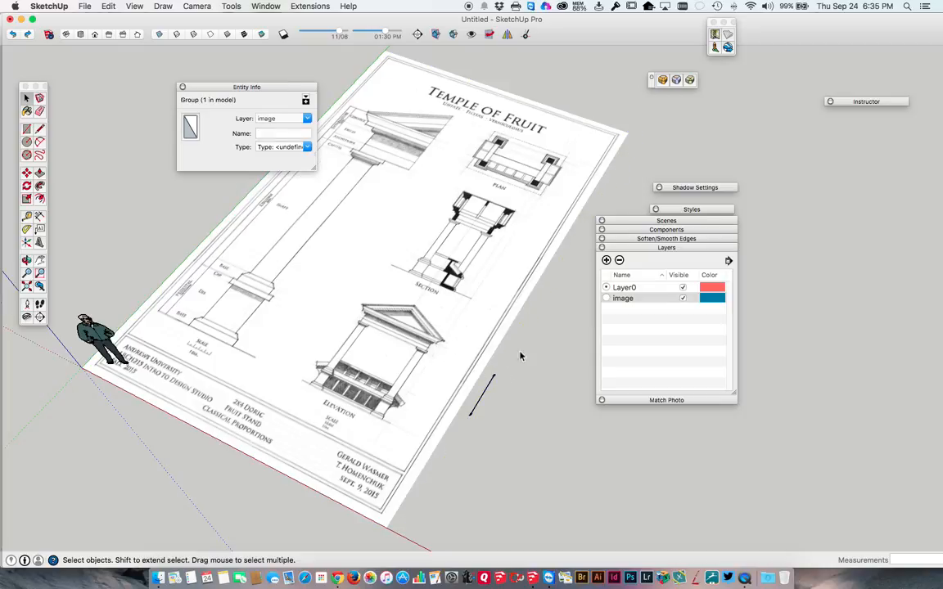
click(459, 292)
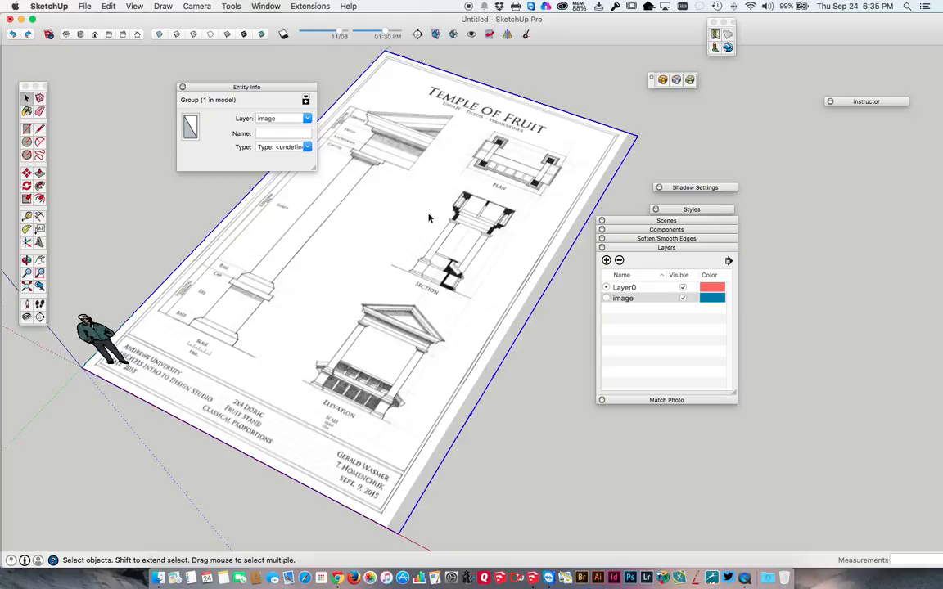
click(682, 297)
click(682, 298)
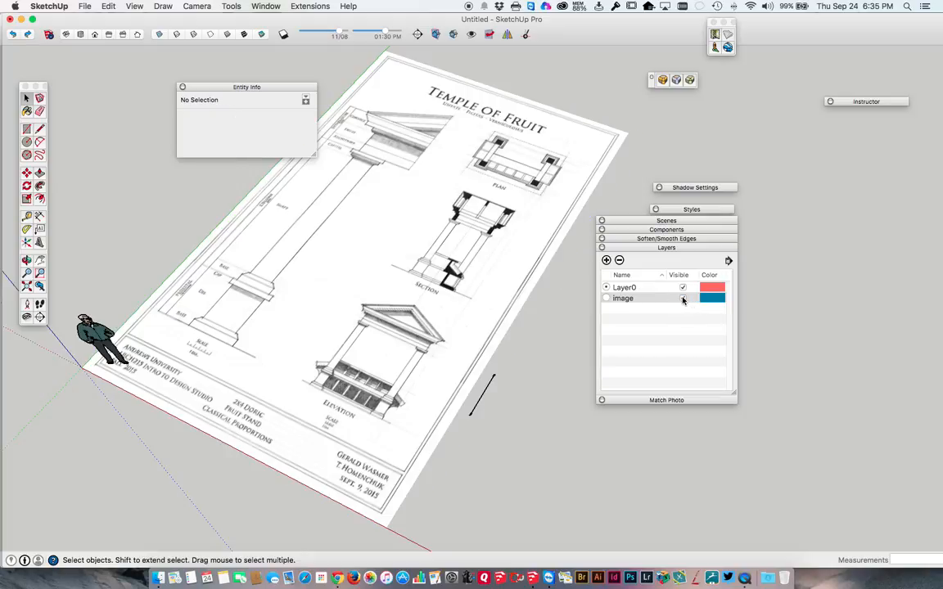
click(405, 279)
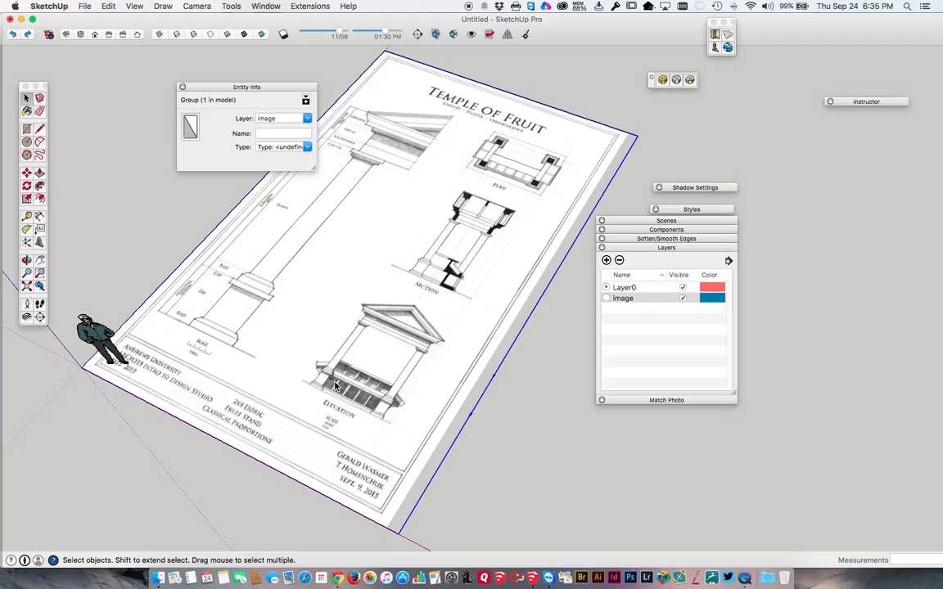
Measure the standing figure's height from his feet to the top of his head
shift+middle_drag(203, 374, 400, 367)
scroll(317, 356, up, 5)
middle_drag(311, 358, 360, 293)
key(t)
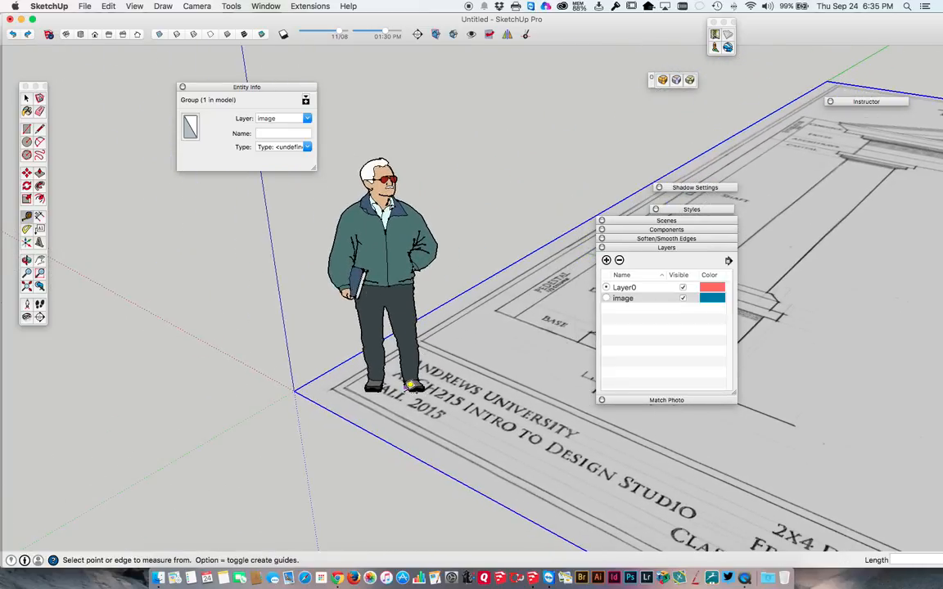
click(416, 387)
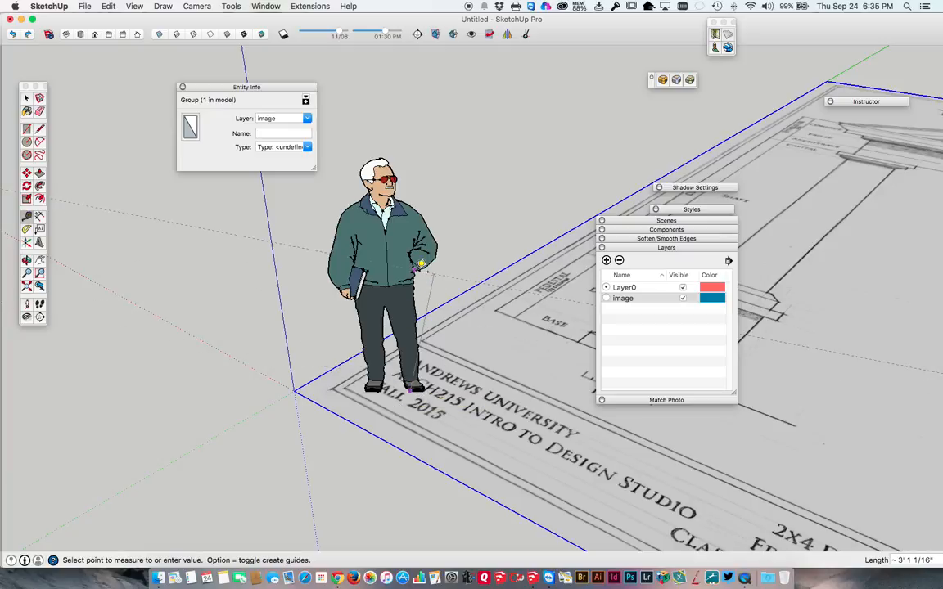
click(387, 150)
click(397, 383)
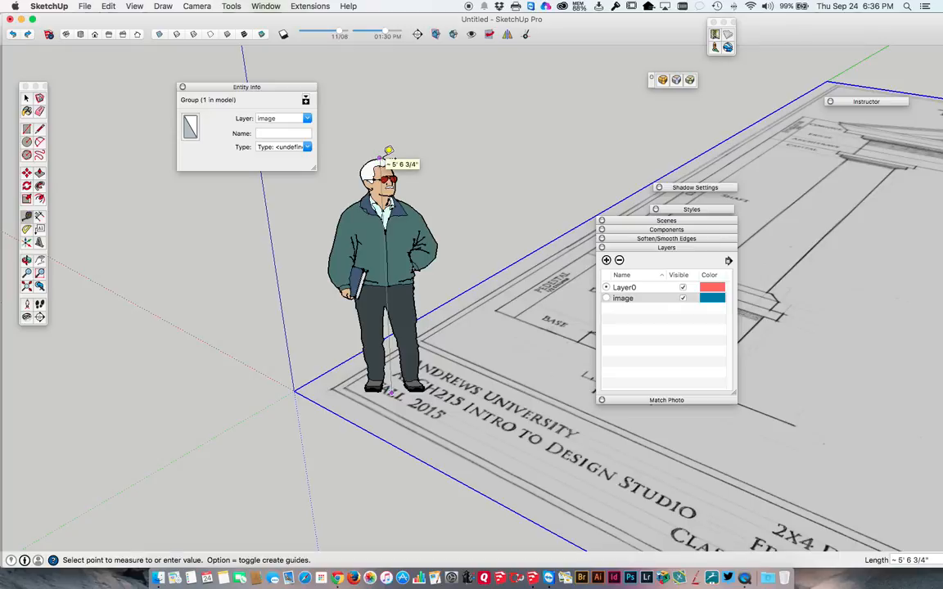
click(388, 151)
scroll(469, 238, down, 4)
key(space)
Reselect the image group and move the layer list farther away so it no longer covers the drawing sheet
mouse_move(469, 243)
middle_down()
mouse_move(486, 233)
mouse_move(261, 240)
mouse_move(245, 219)
mouse_move(314, 237)
mouse_move(364, 343)
middle_up()
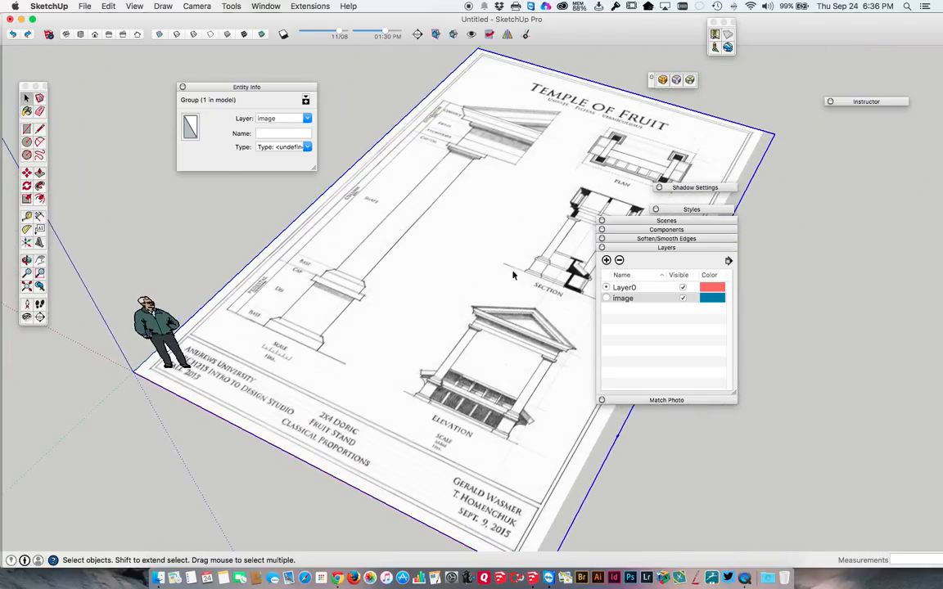
middle_drag(491, 298, 476, 280)
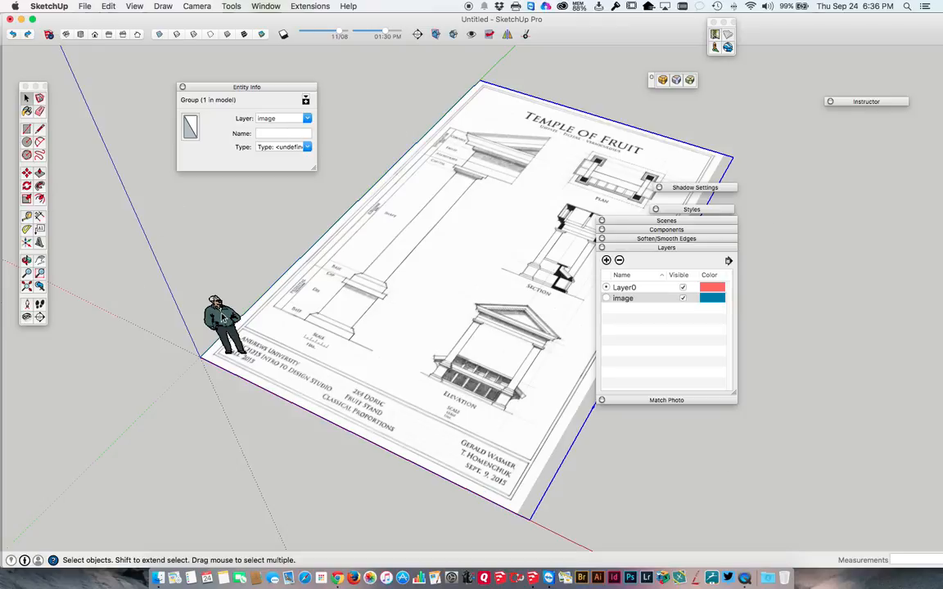
click(457, 320)
drag(622, 251, 695, 254)
middle_drag(405, 231, 403, 272)
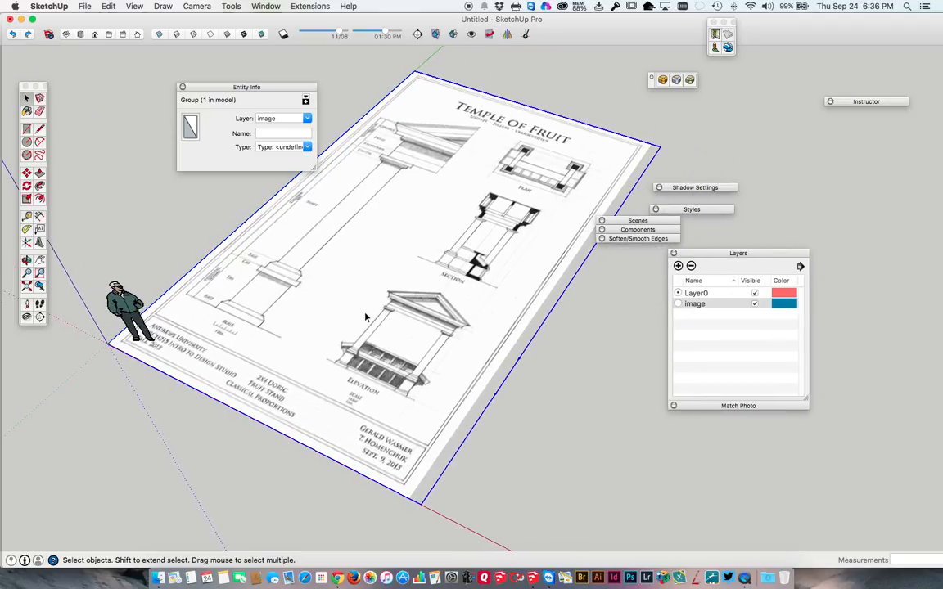
Open the image group for editing and draw a line up the elevation drawing from the fruit stand's base to its counter top
double_click(420, 303)
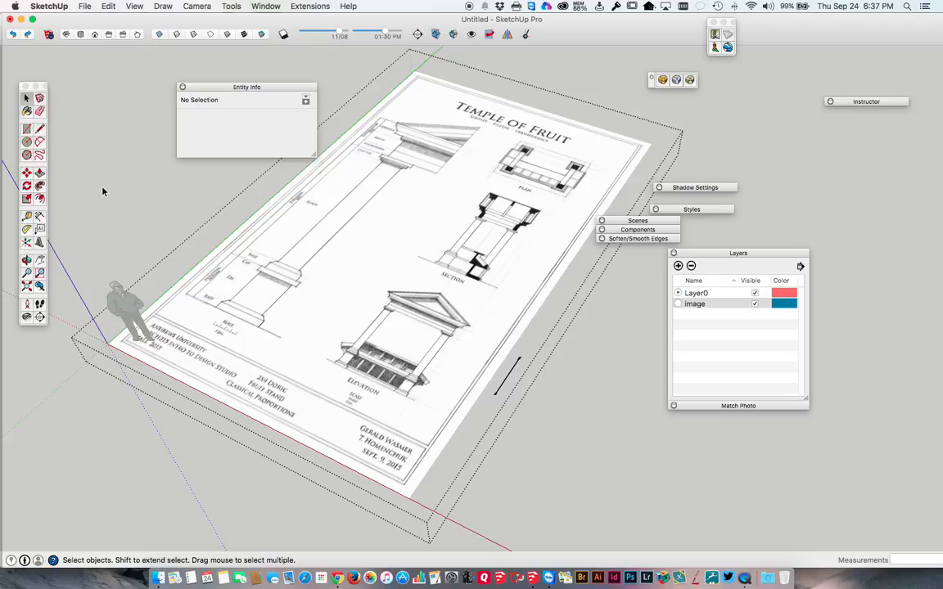
click(332, 254)
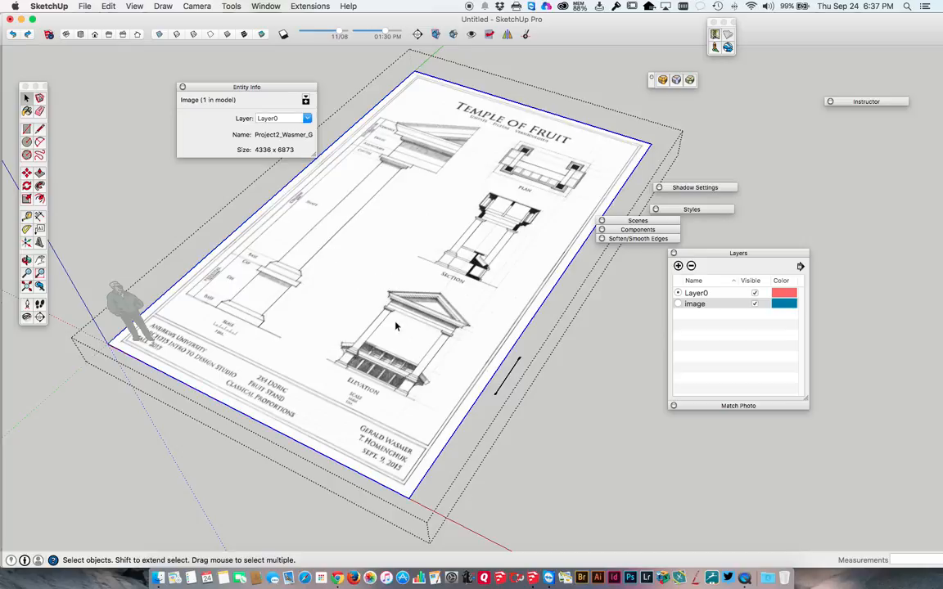
scroll(373, 370, up, 5)
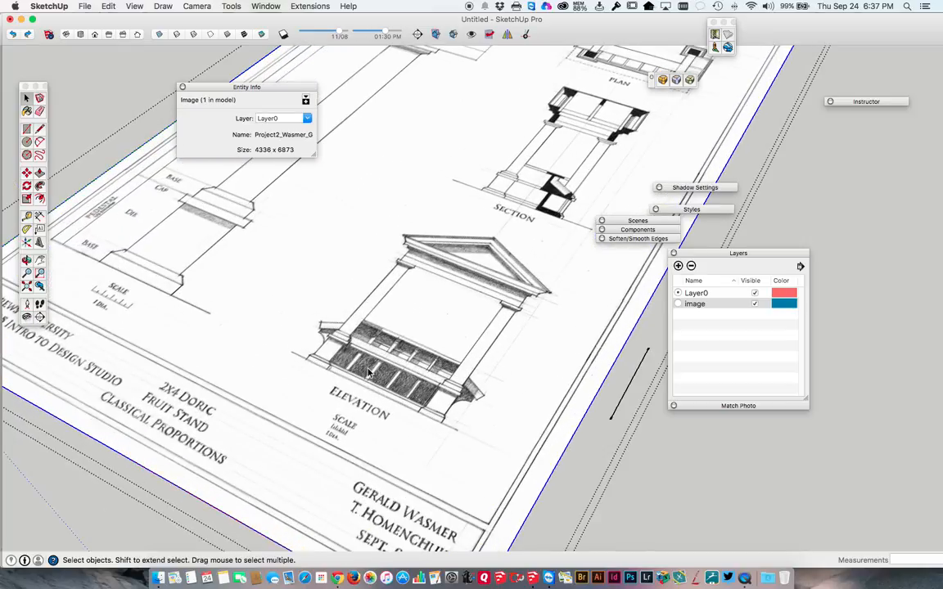
scroll(368, 372, up, 6)
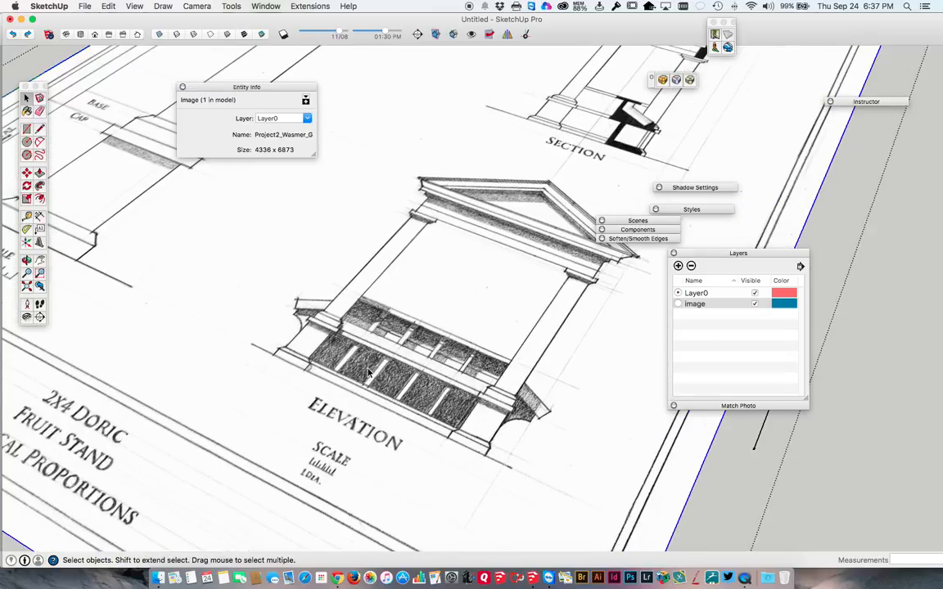
scroll(369, 372, down, 8)
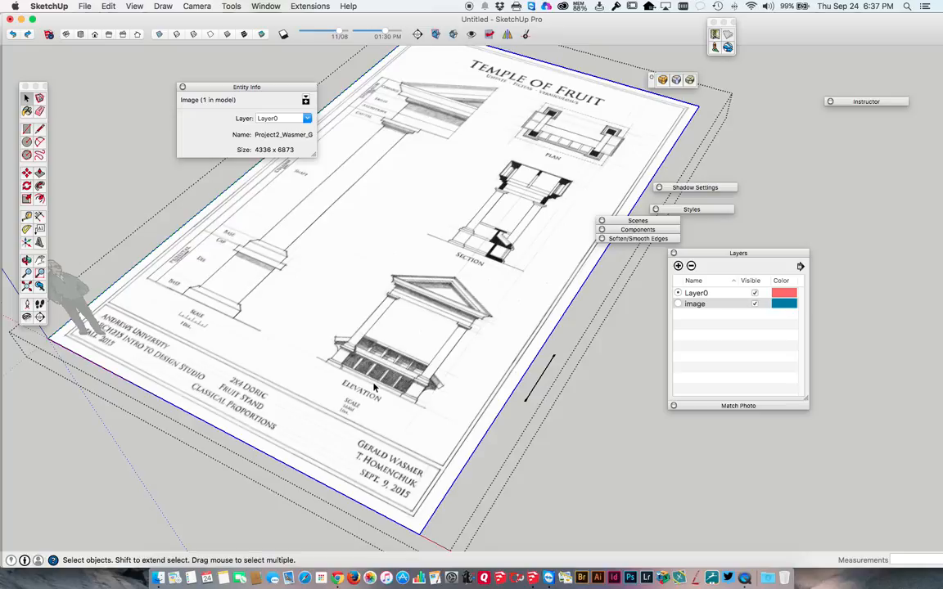
scroll(373, 388, up, 4)
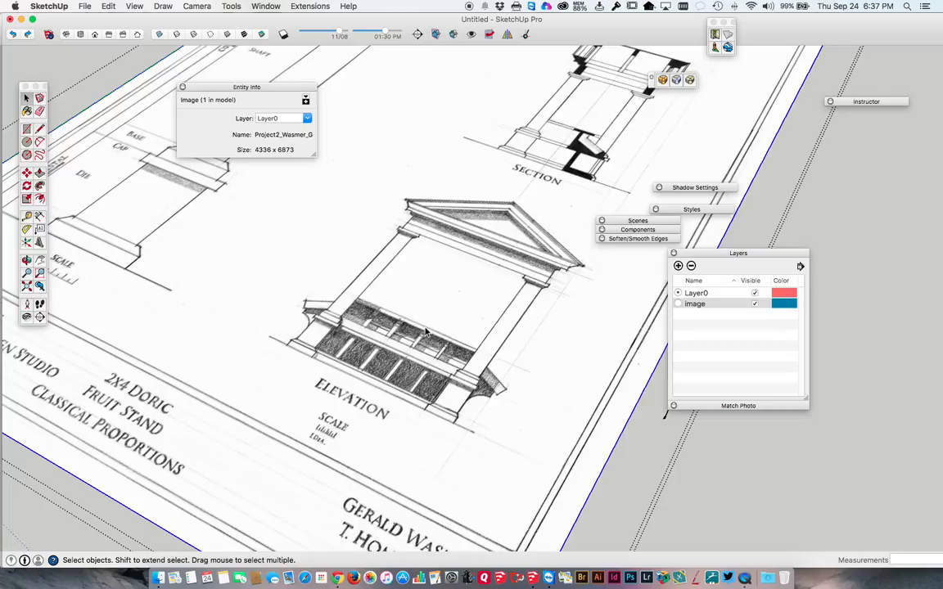
key(l)
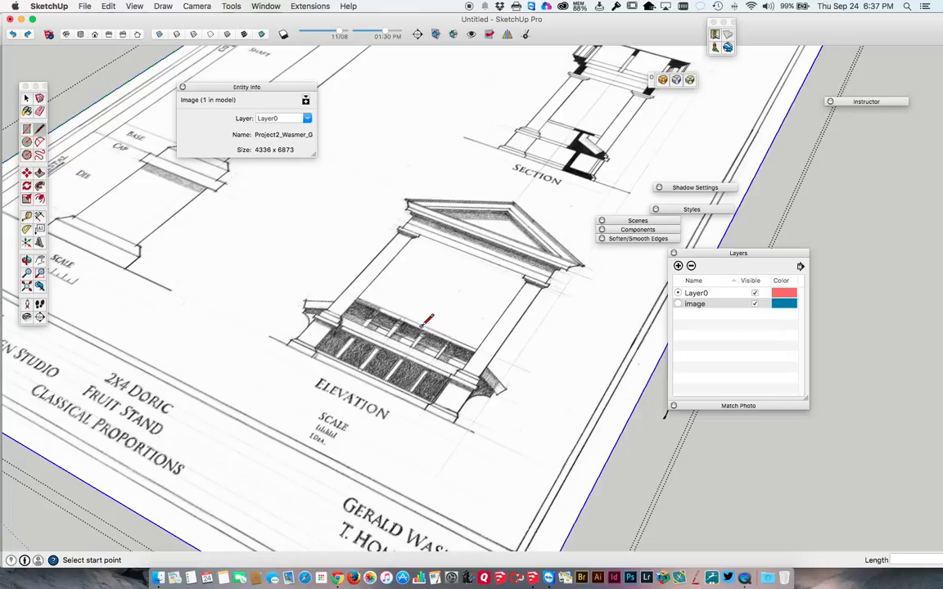
click(380, 388)
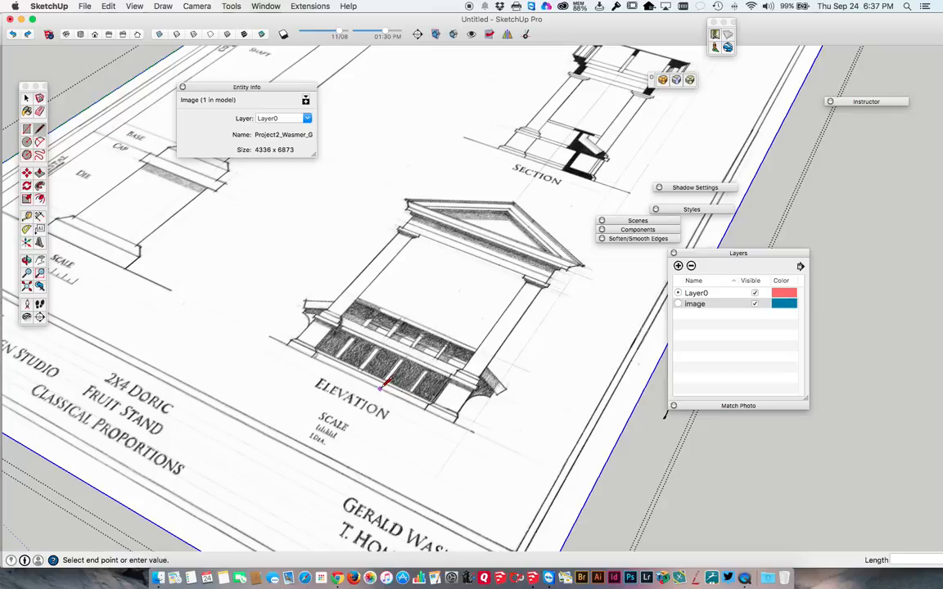
click(428, 326)
key(Escape)
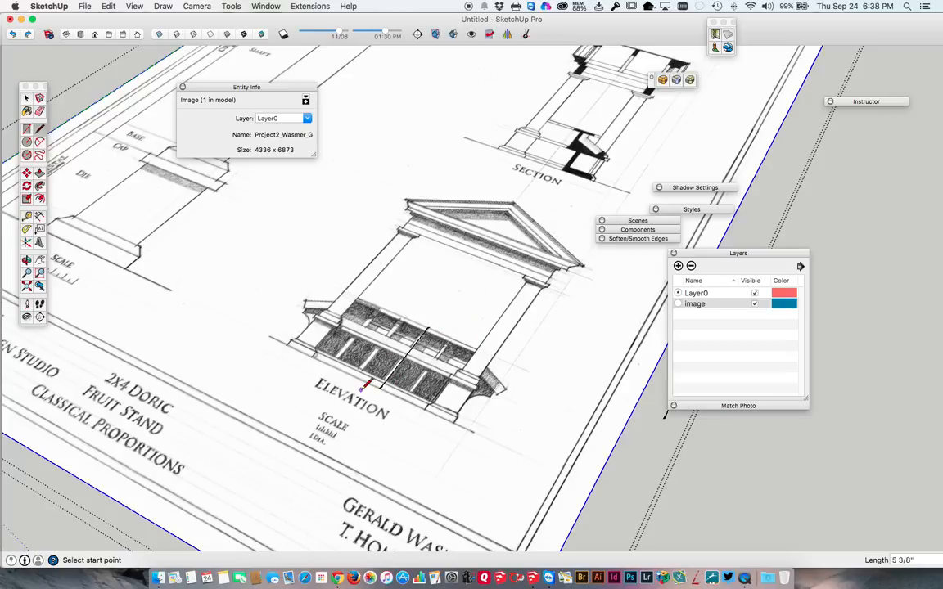
key(space)
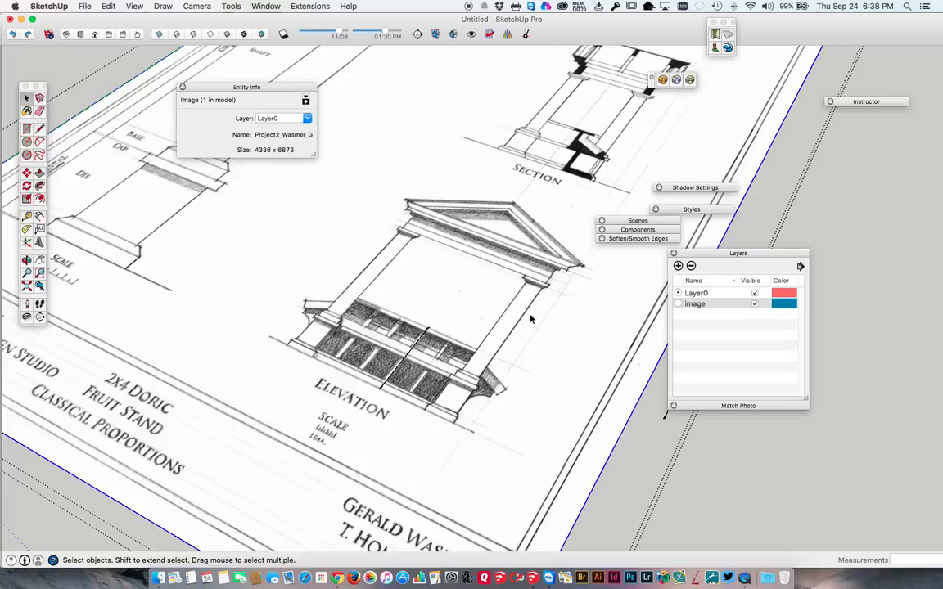
Try to resize the open image group with the Tape Measure so the new elevation line measures 3'
scroll(396, 309, up, 3)
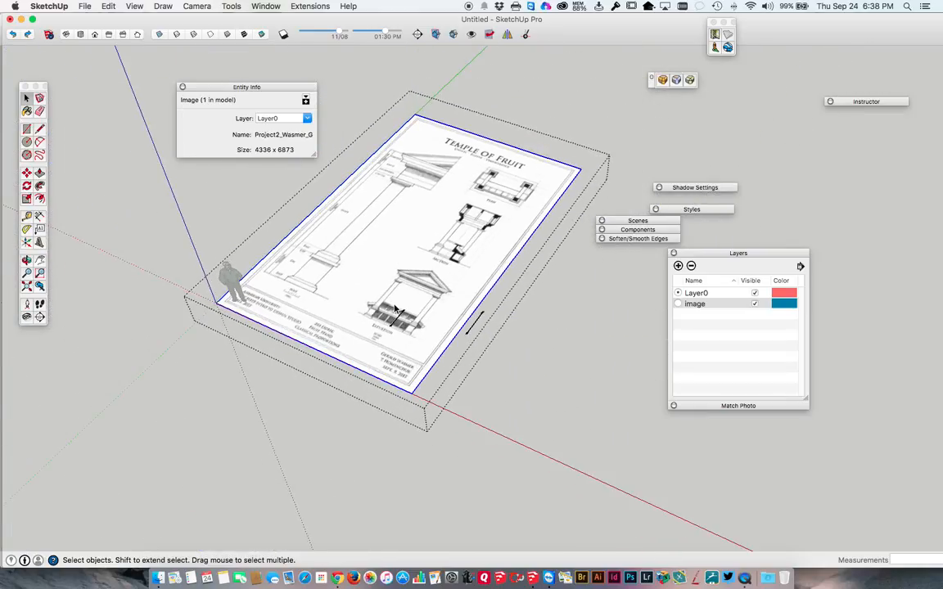
scroll(455, 283, up, 4)
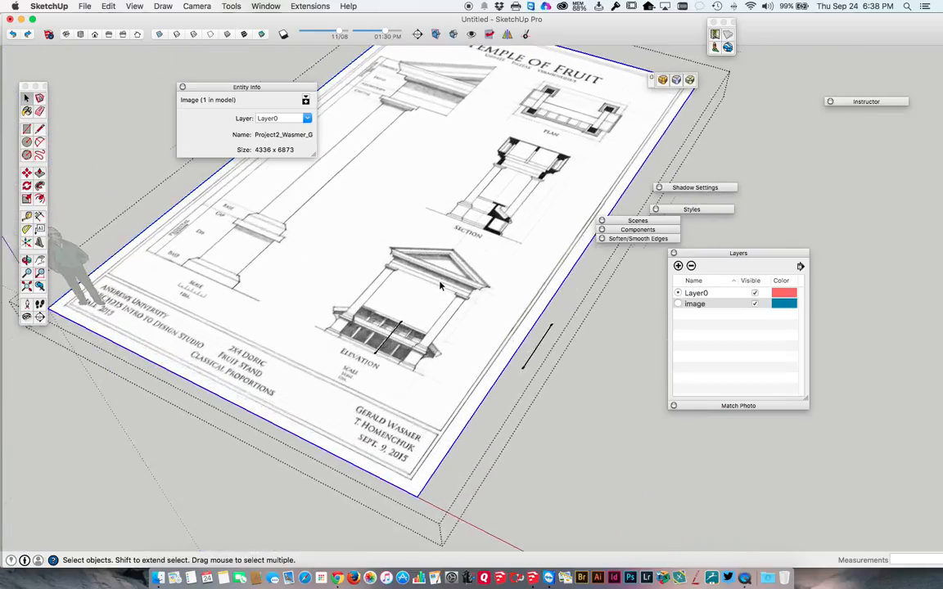
scroll(338, 408, up, 3)
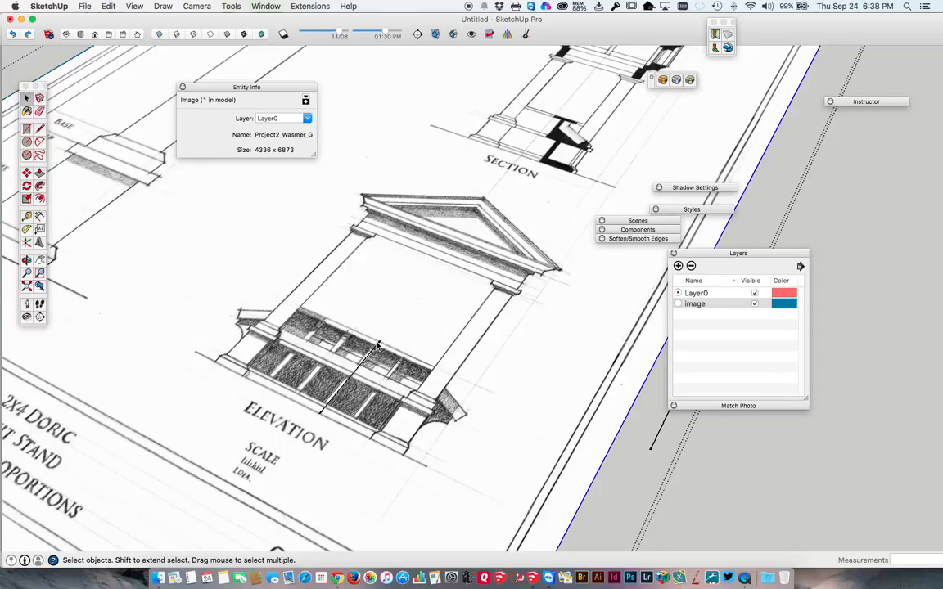
scroll(385, 347, down, 3)
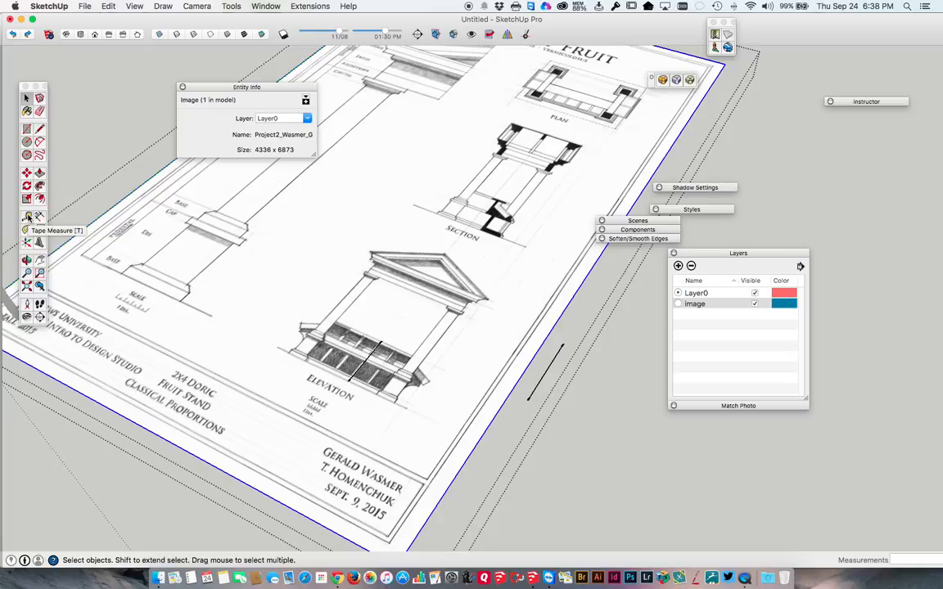
click(27, 216)
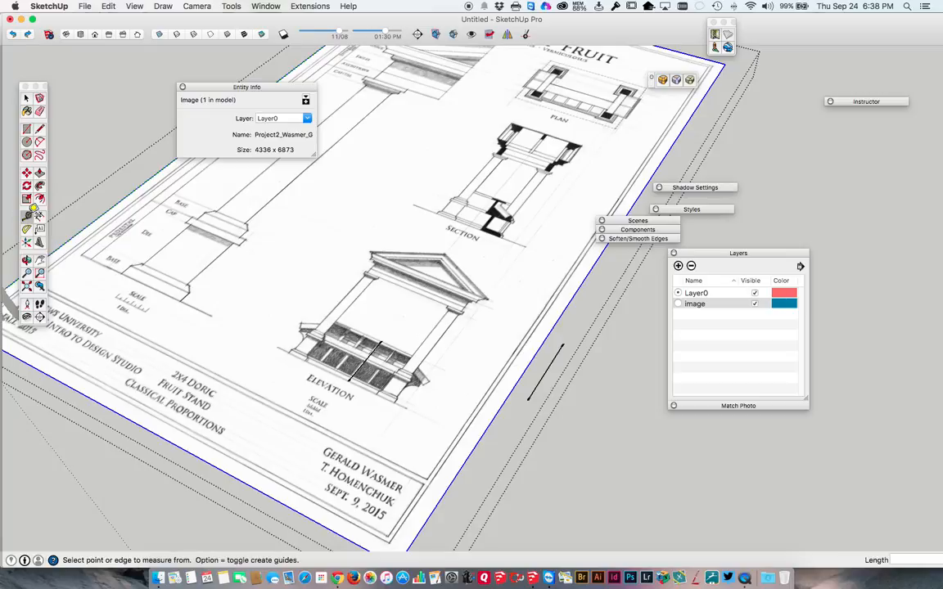
click(352, 376)
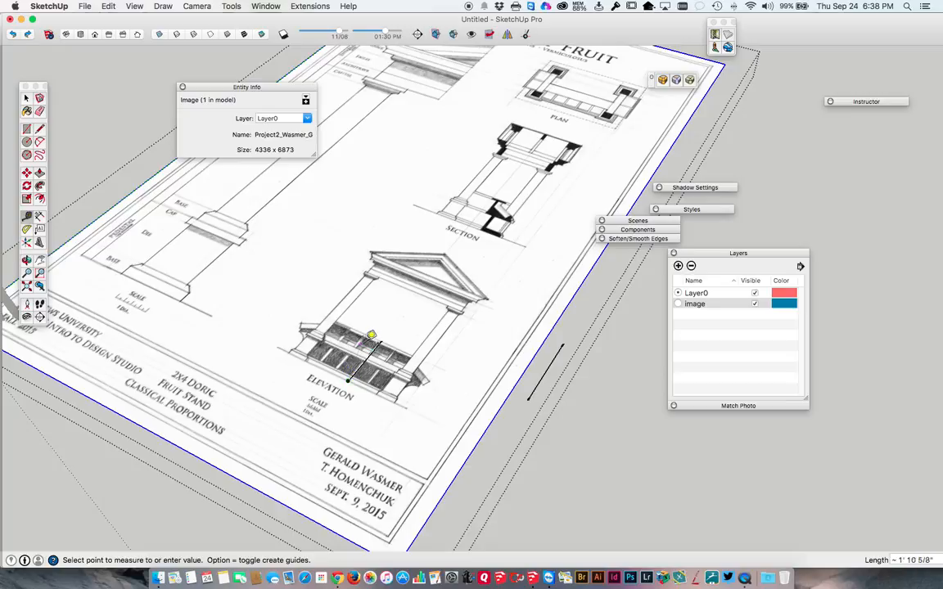
click(386, 331)
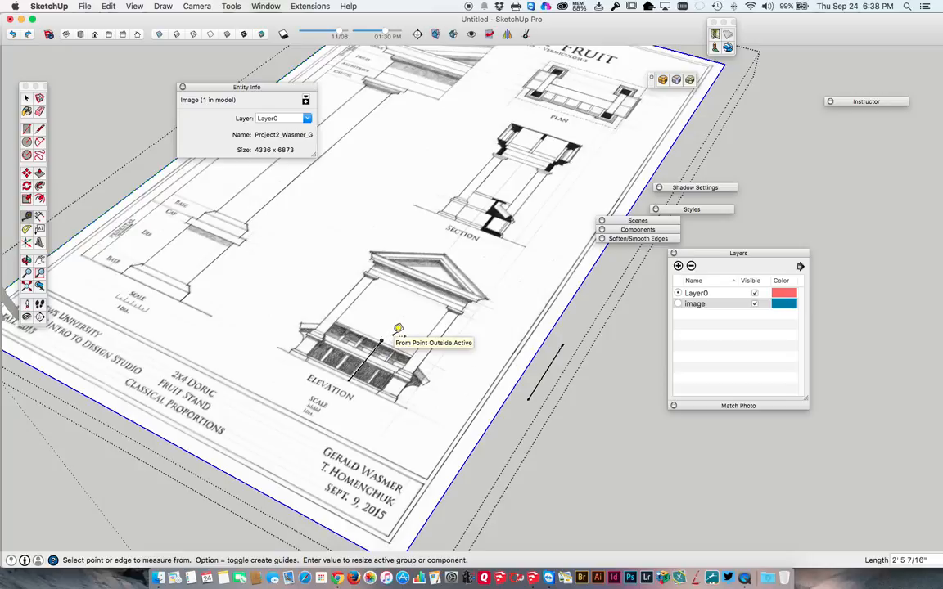
text(3)
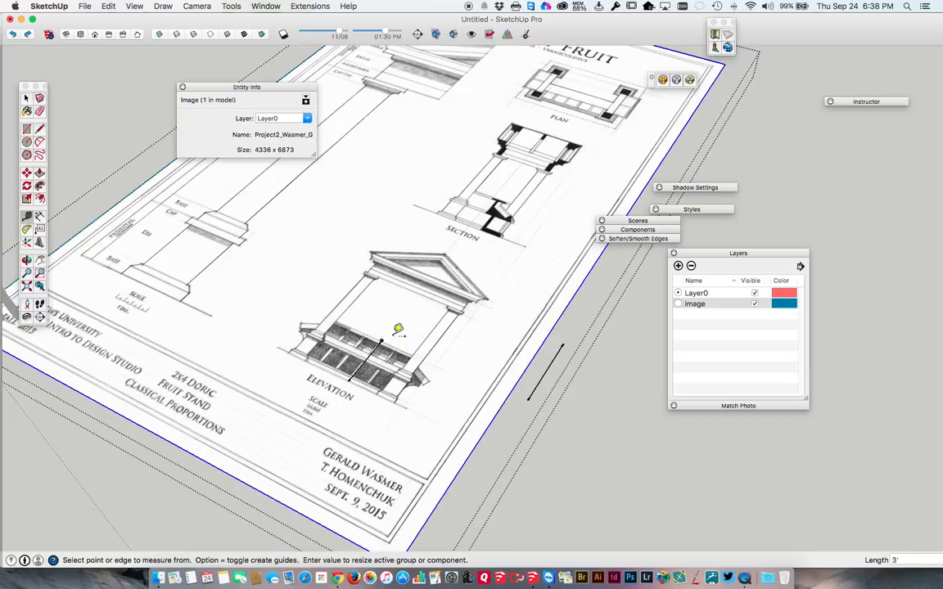
key(Return)
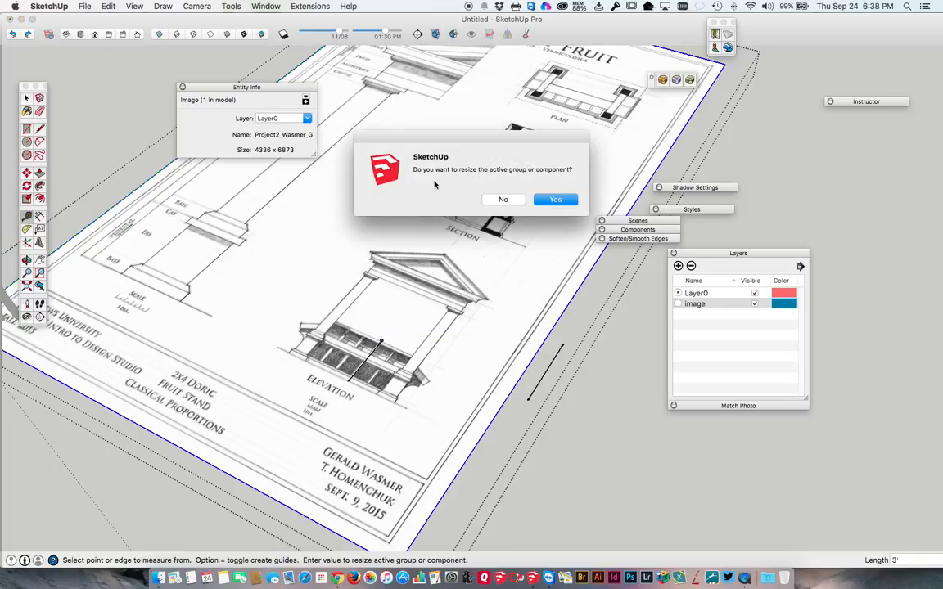
click(541, 201)
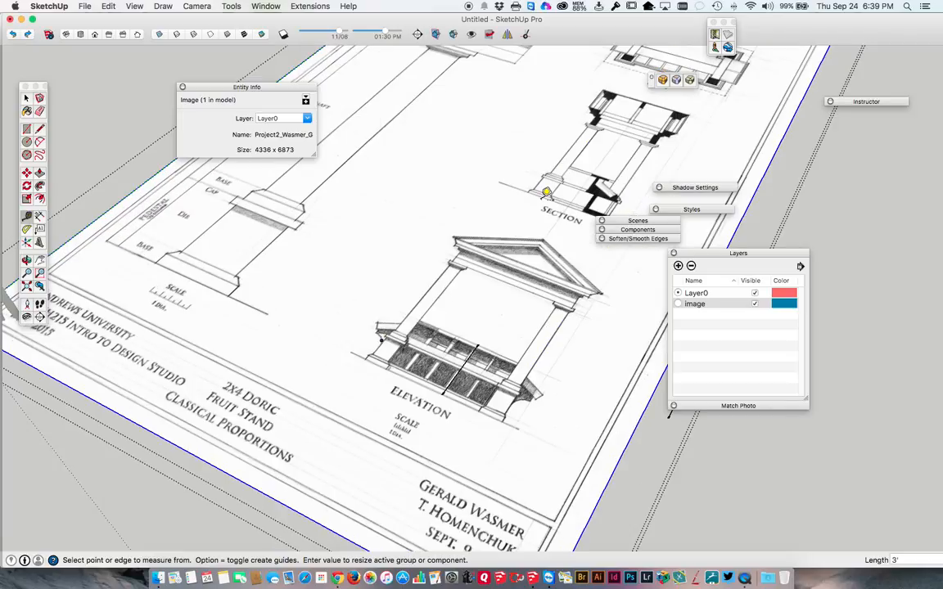
Measure the elevation line between its exact endpoints and resize the open image group so that distance becomes 36 inches
scroll(546, 193, down, 5)
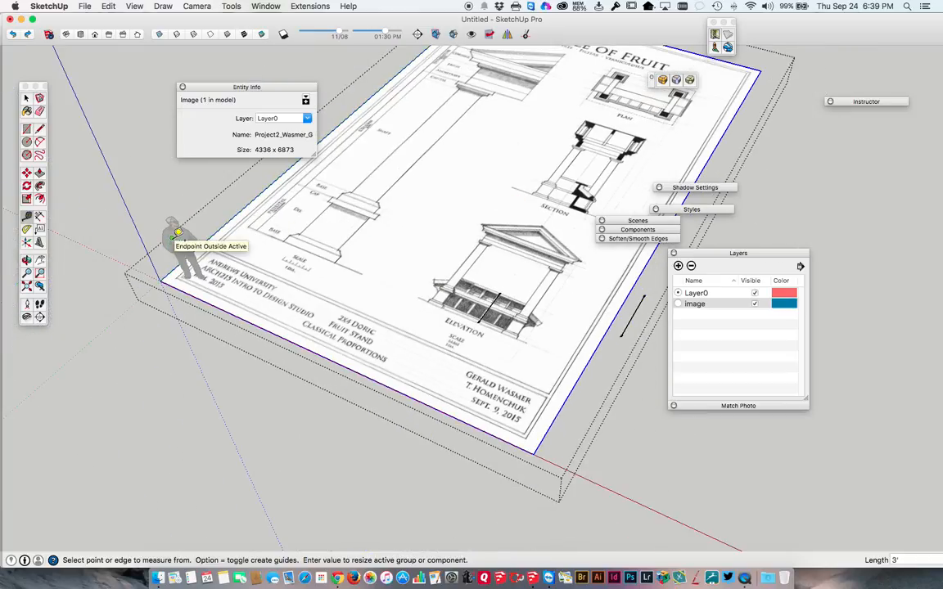
scroll(262, 250, down, 2)
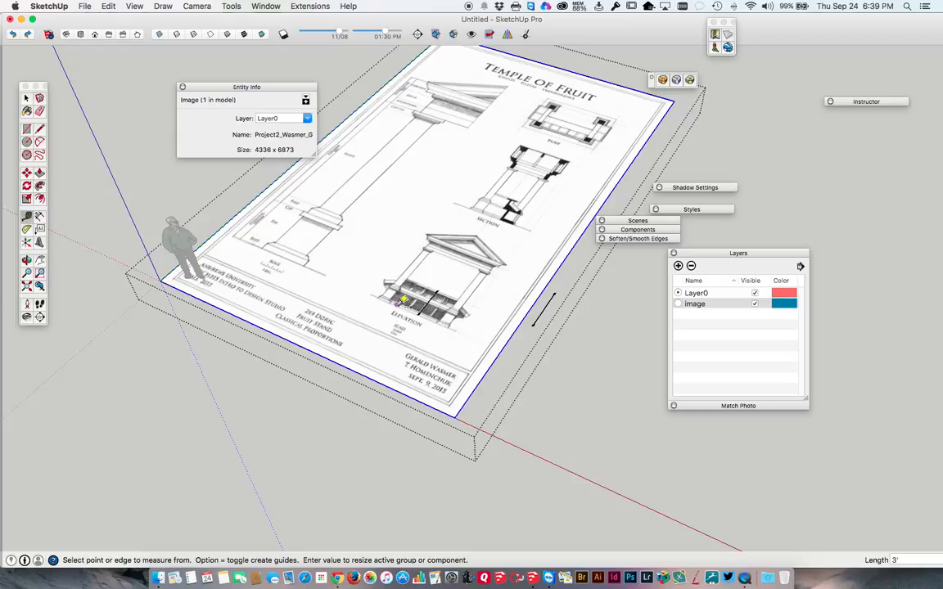
scroll(403, 298, up, 4)
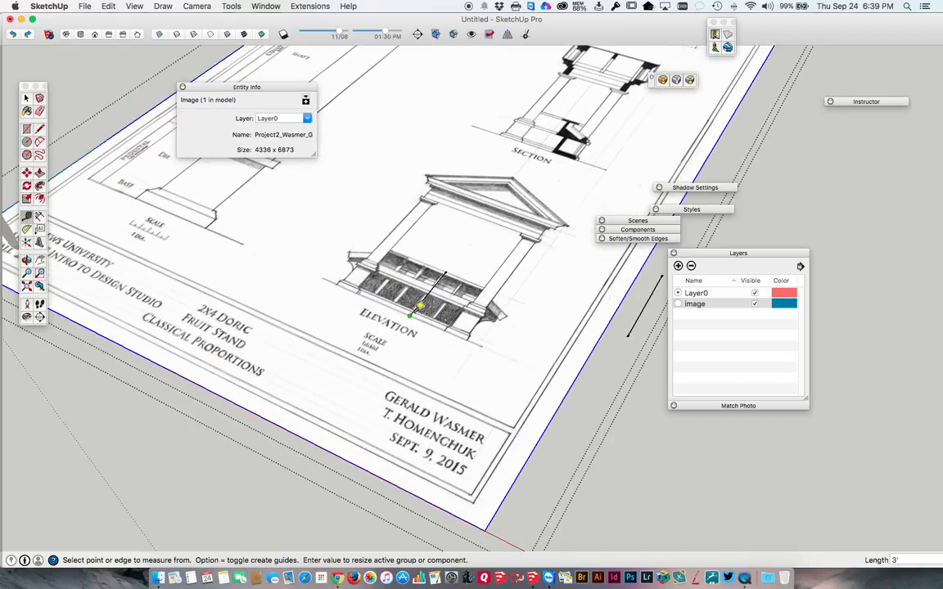
key(space)
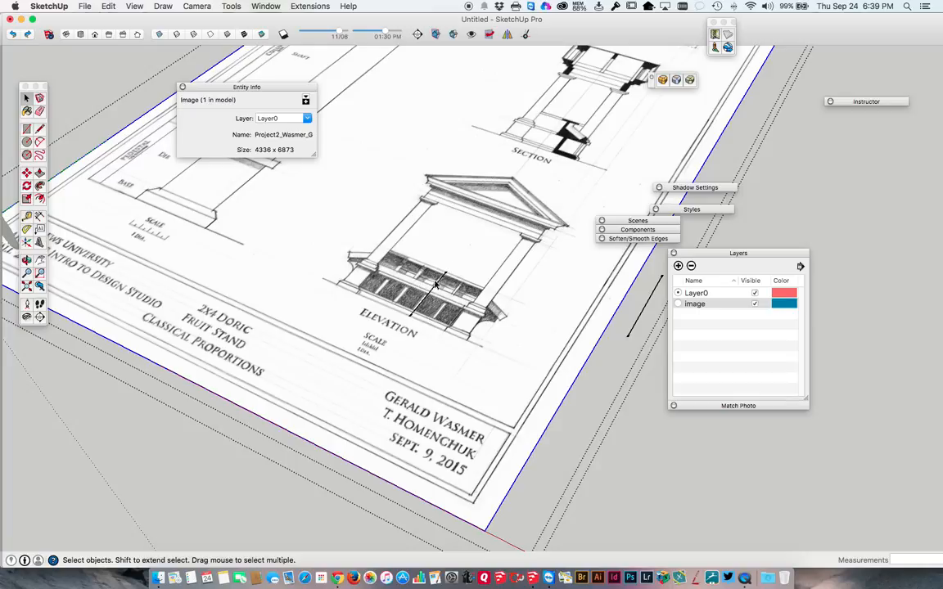
click(28, 215)
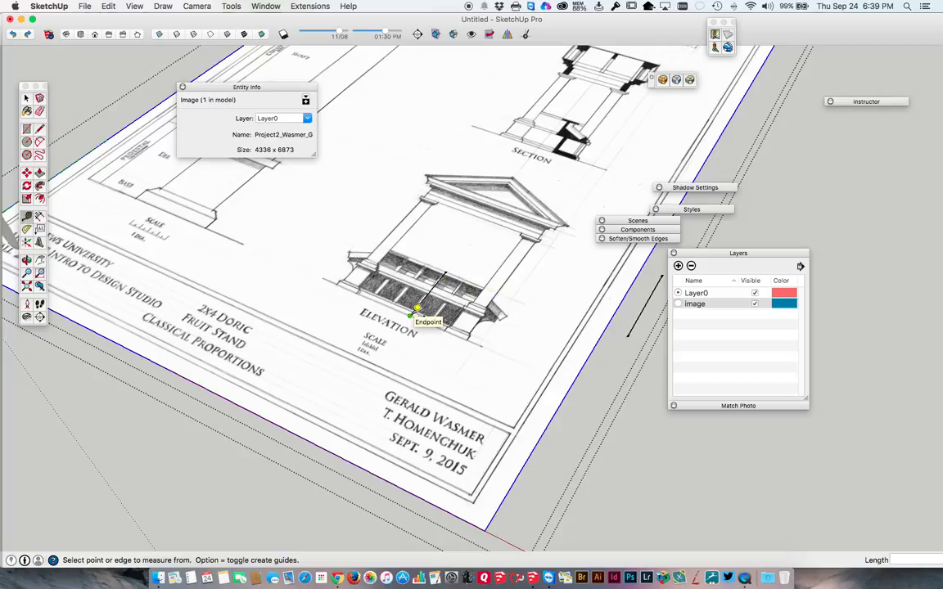
click(417, 309)
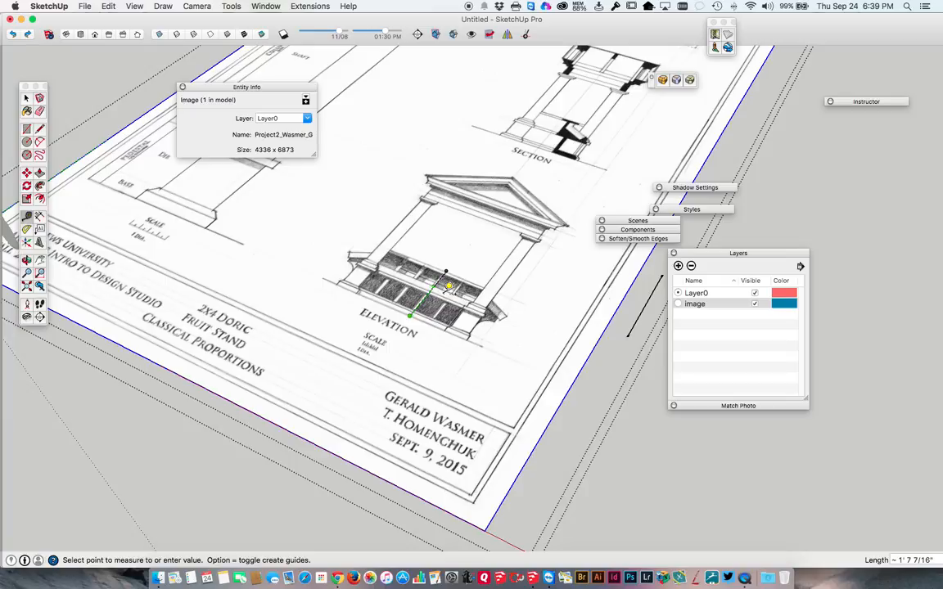
click(437, 281)
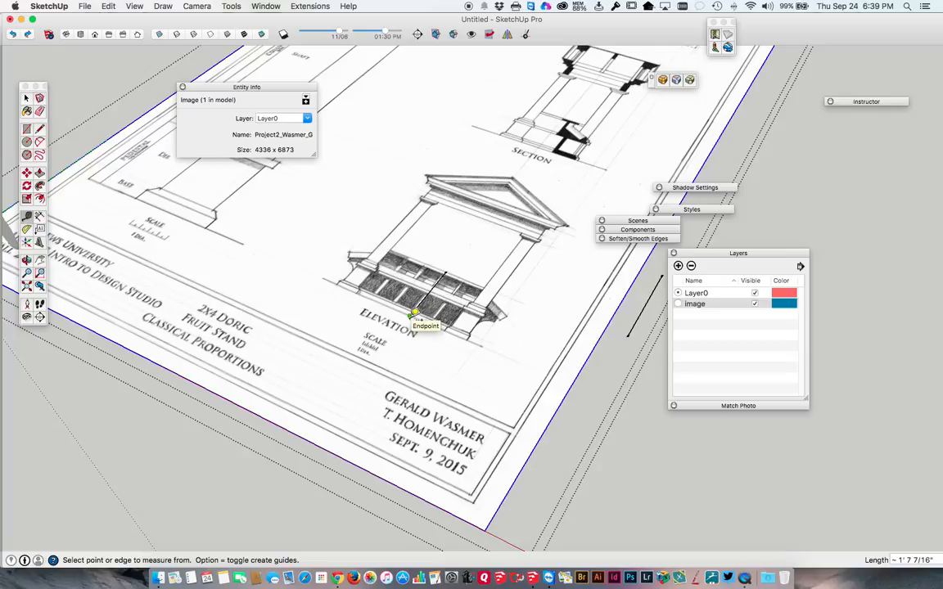
click(411, 314)
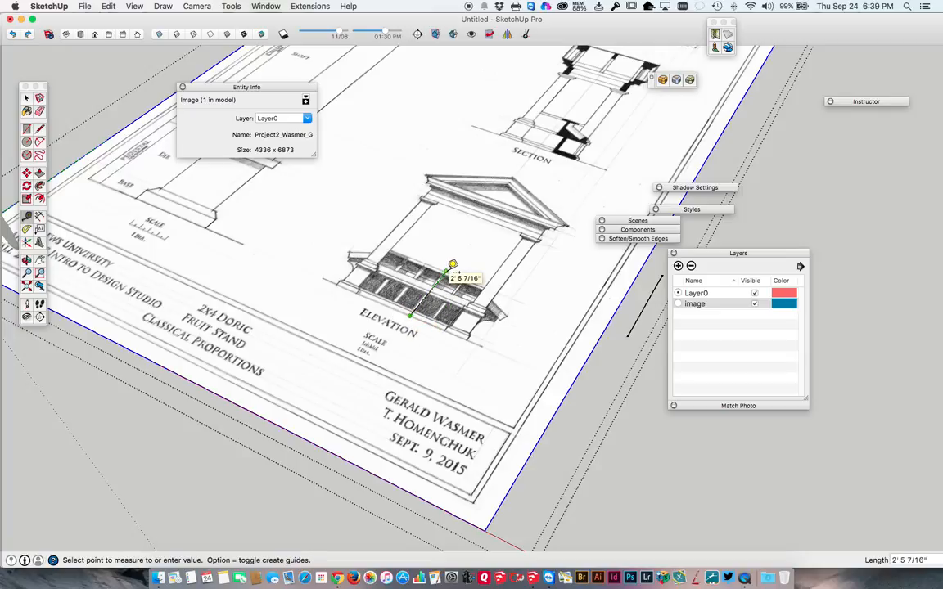
click(453, 265)
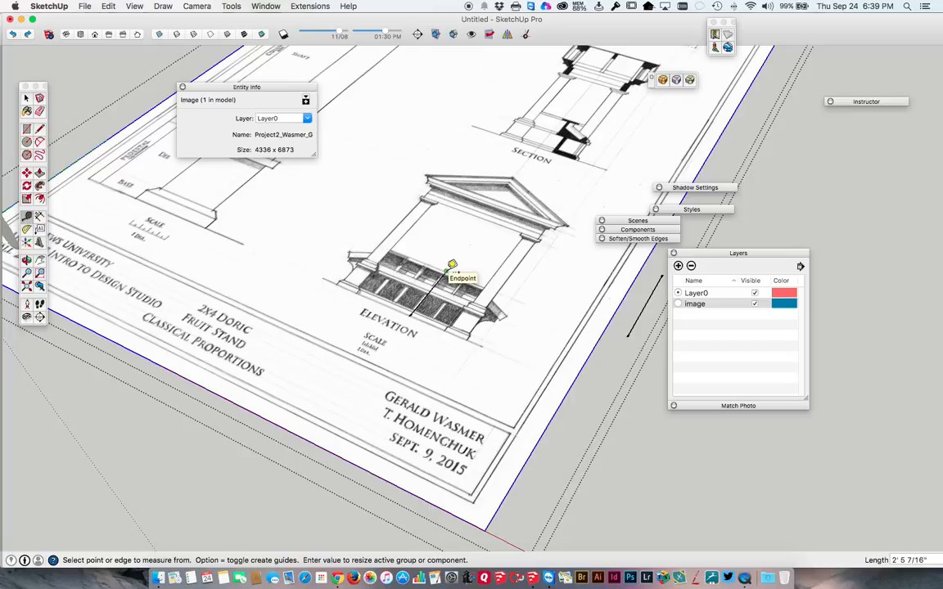
text(36)
key(Return)
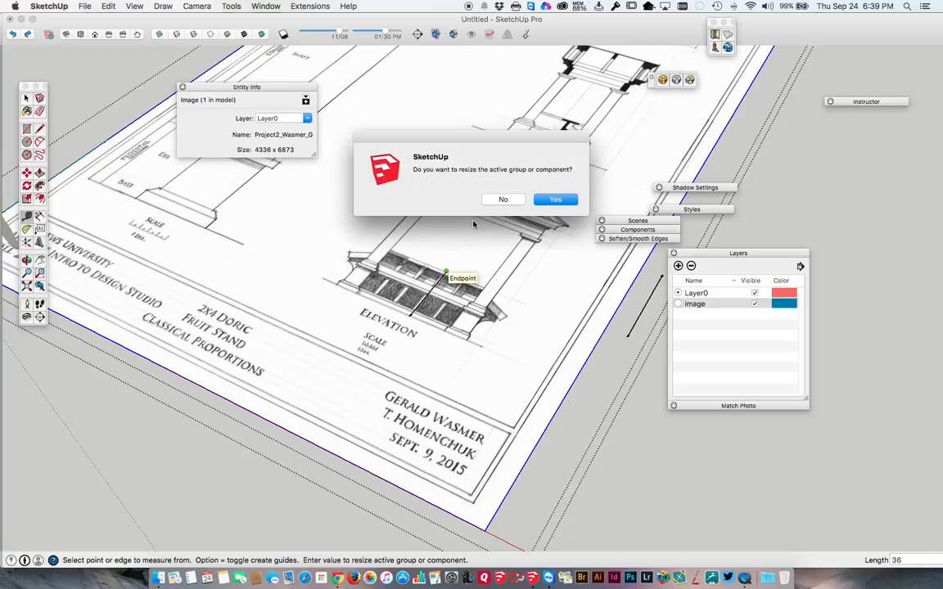
click(547, 200)
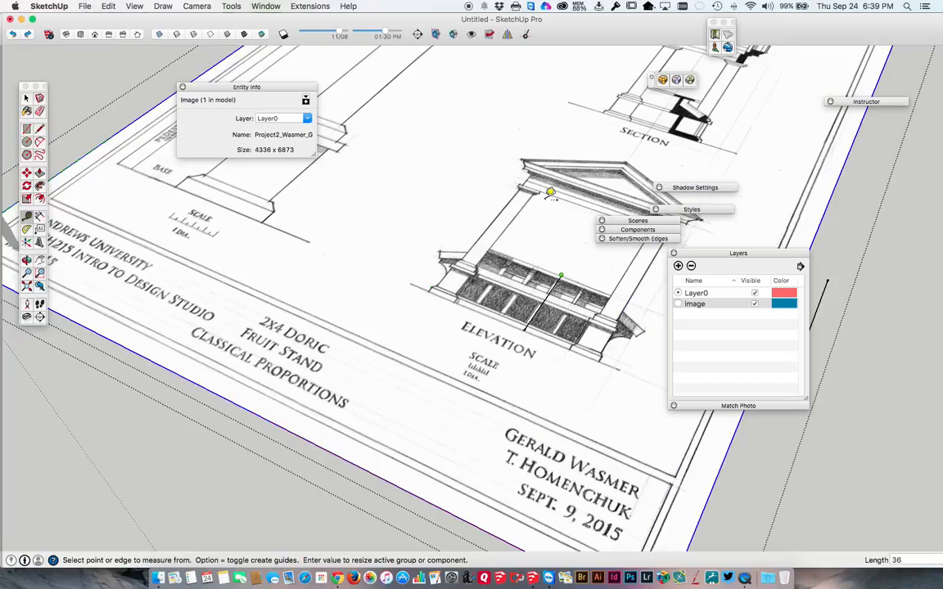
Measure the elevation line again from its base endpoint to its upper endpoint to check the new scale
scroll(430, 251, down, 5)
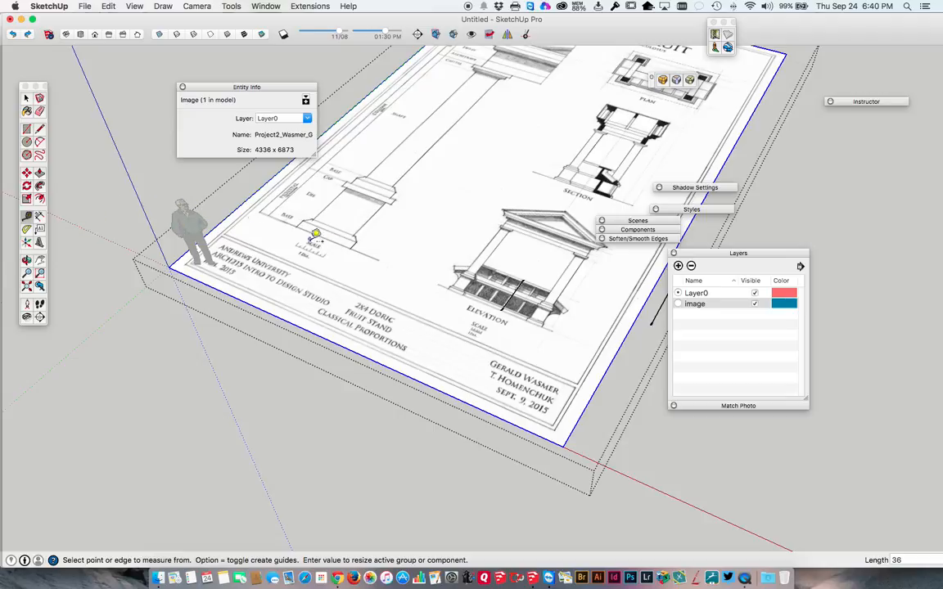
scroll(515, 303, up, 2)
scroll(516, 303, up, 2)
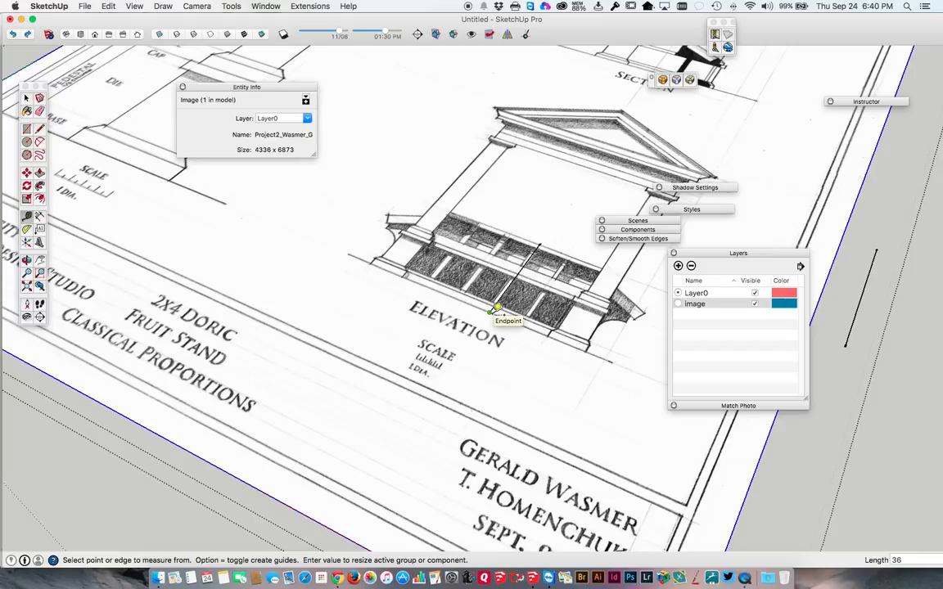
click(491, 311)
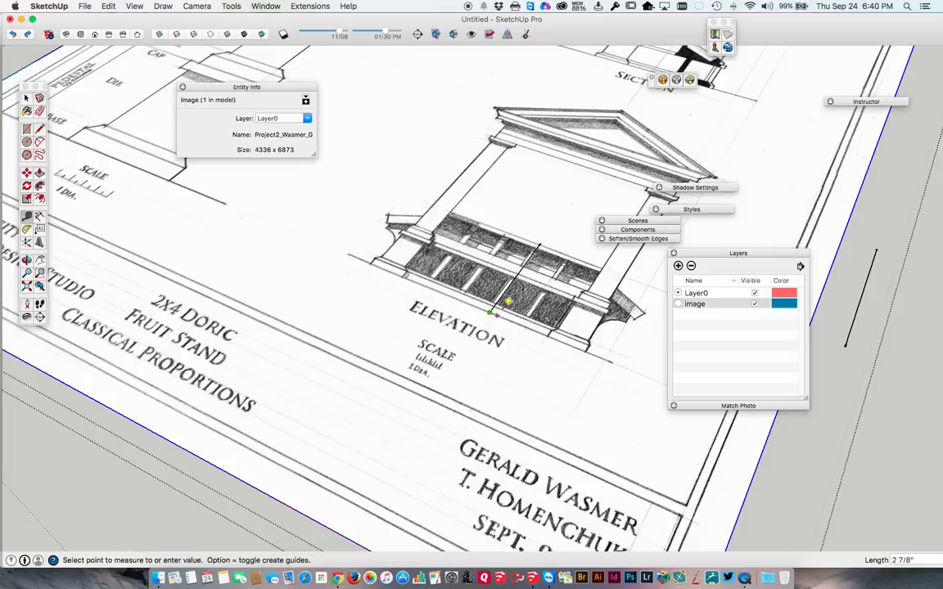
click(546, 239)
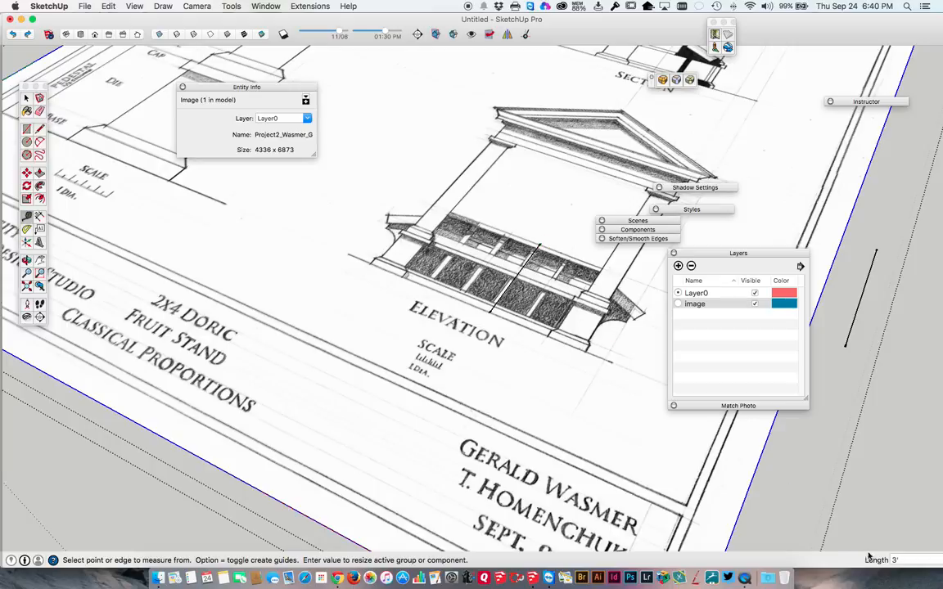
Delete the two stray reference lines, one across the elevation drawing and the other beside the sheet
middle_drag(493, 315, 527, 427)
scroll(482, 337, down, 5)
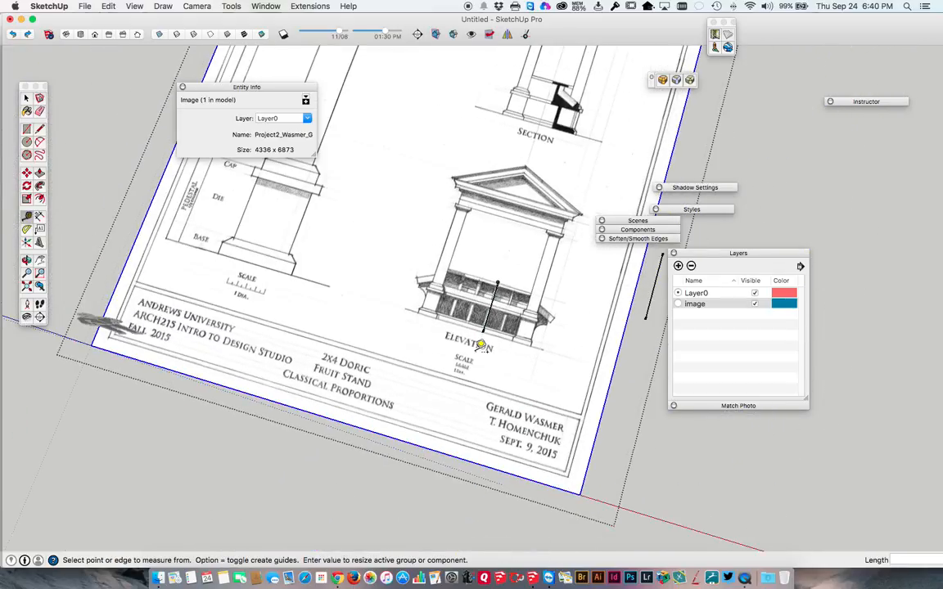
key(space)
click(488, 320)
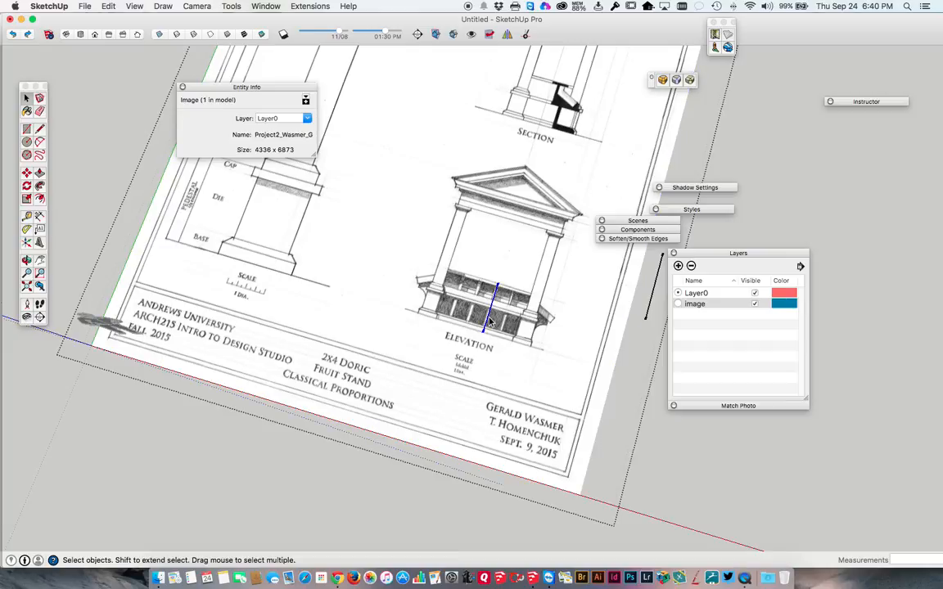
key(Delete)
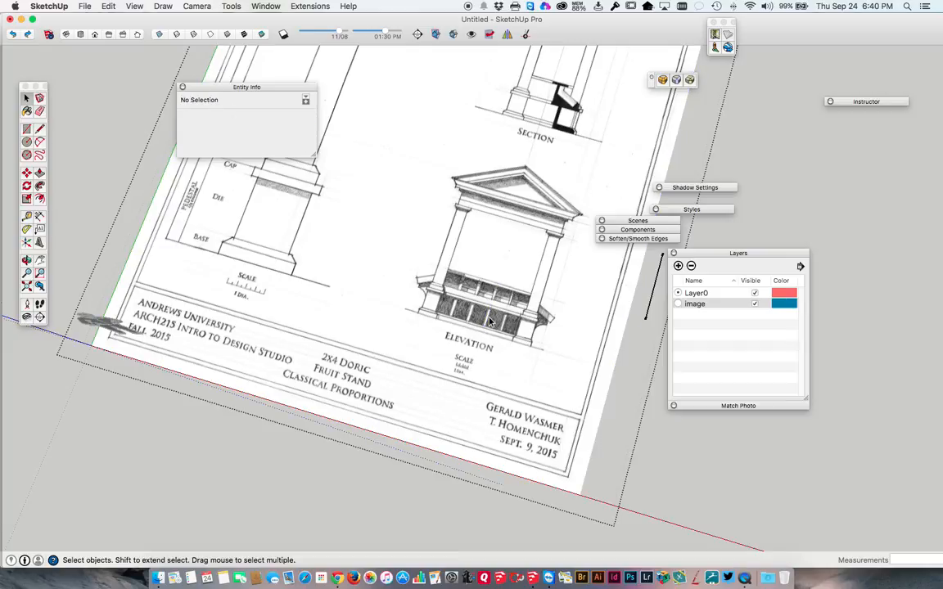
click(646, 315)
key(Delete)
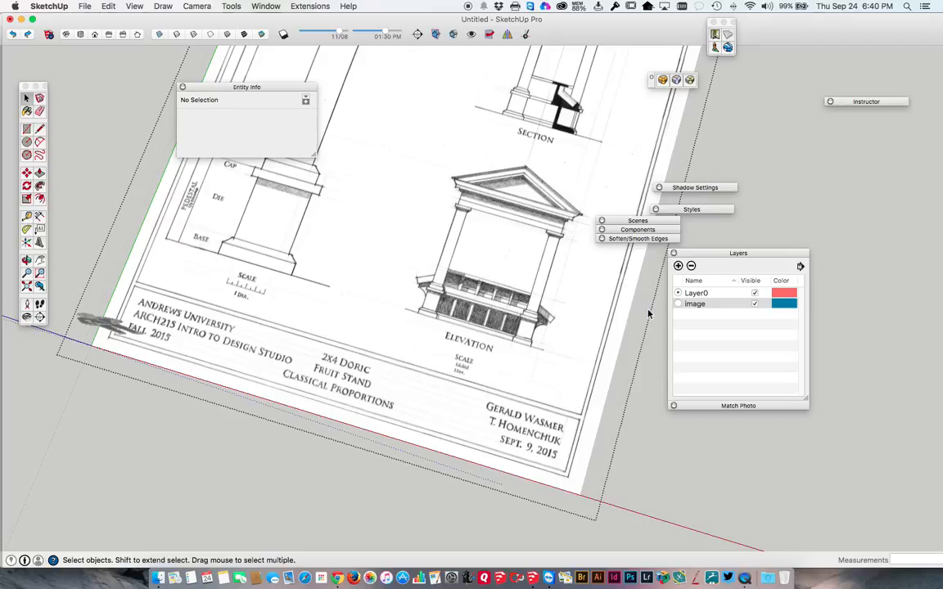
Select the group containing the imported drawing sheet
middle_drag(586, 343, 594, 396)
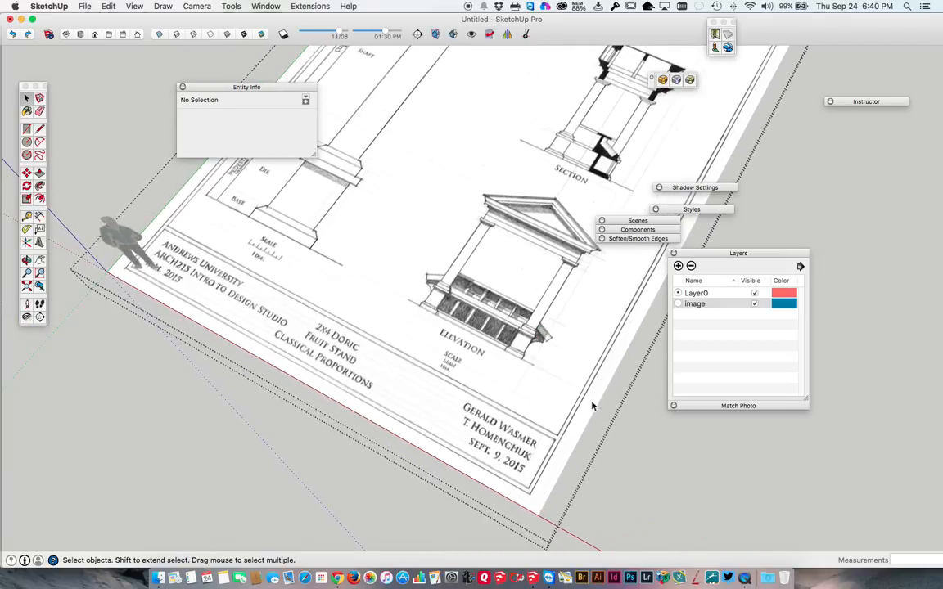
middle_drag(619, 446, 168, 194)
click(281, 279)
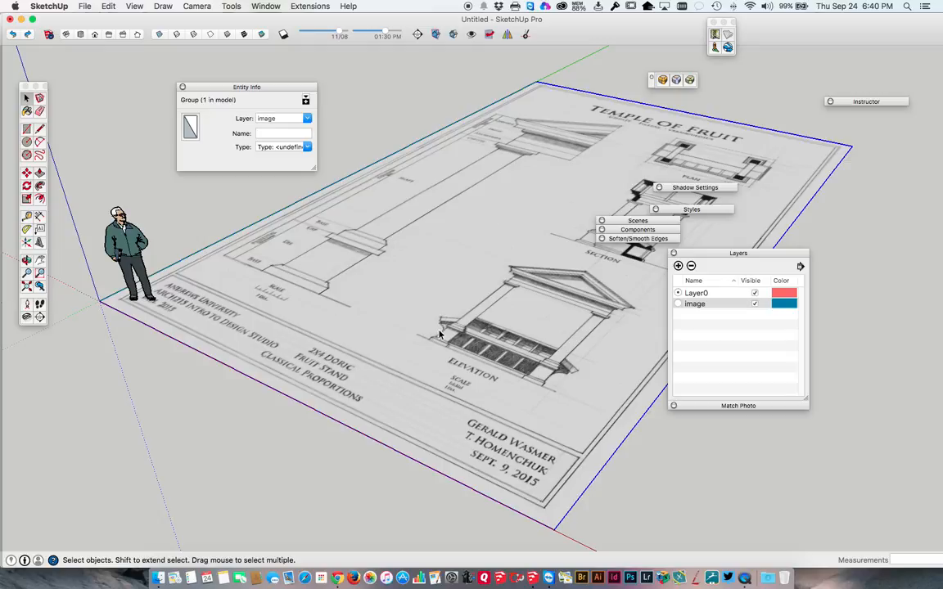
Stack the collapsed palettes beneath Instructor and move the Layers palette clear of the drawing sheet
drag(621, 225, 783, 62)
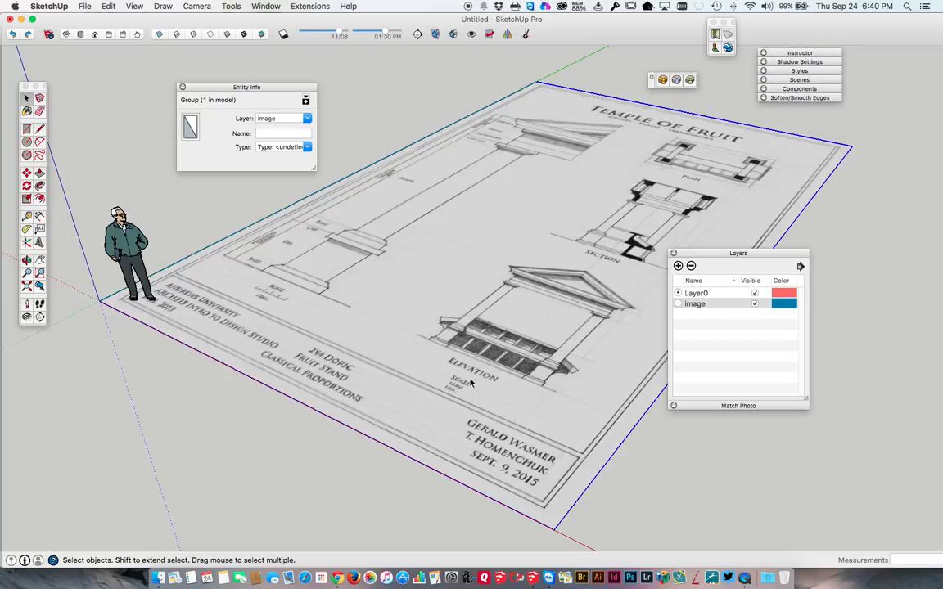
middle_drag(403, 294, 512, 475)
drag(722, 253, 827, 253)
Examine the fruit stand's elevation and its column pedestals, comparing them with the plan, section and column detail on the sheet
middle_drag(484, 298, 430, 306)
scroll(357, 379, up, 6)
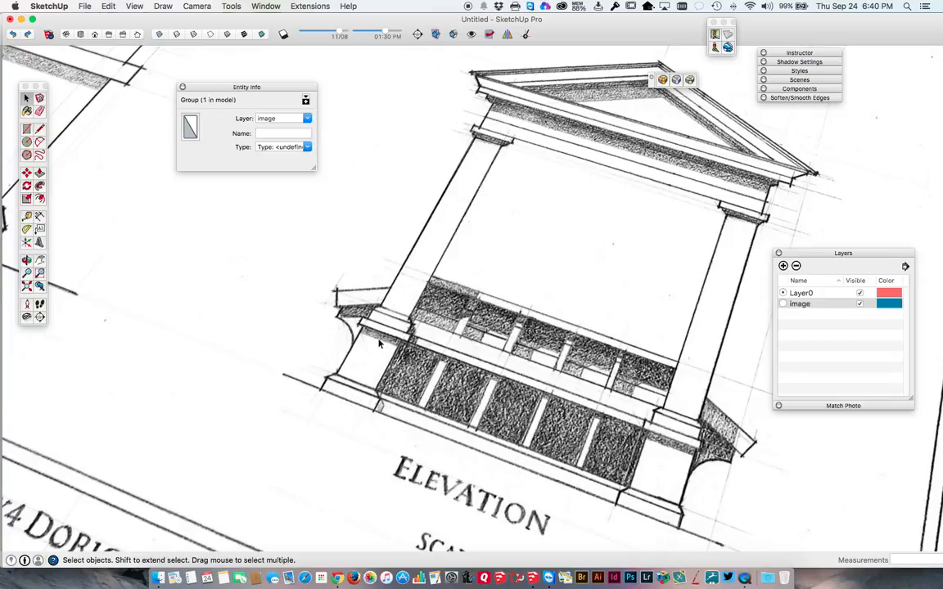
scroll(379, 344, down, 8)
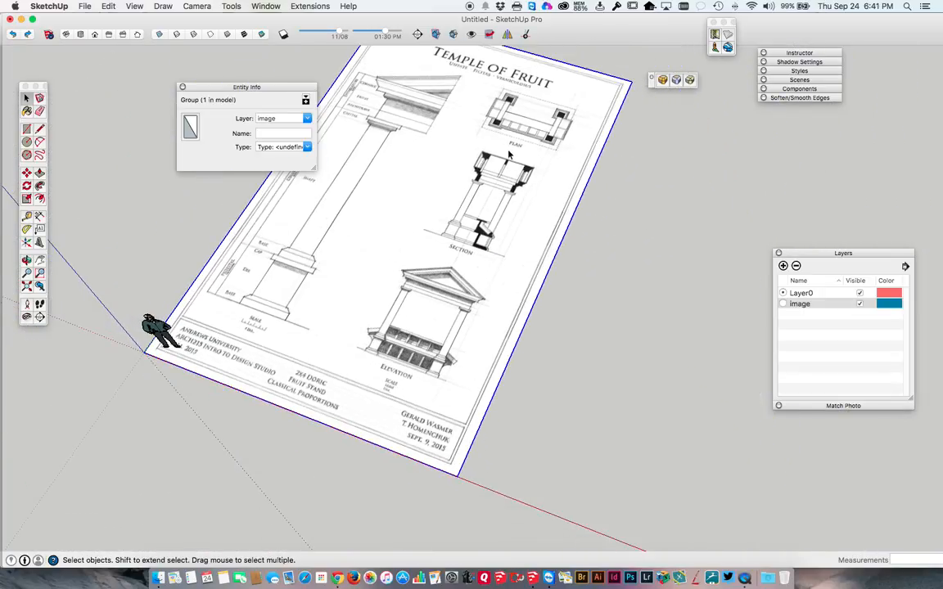
scroll(385, 331, up, 1)
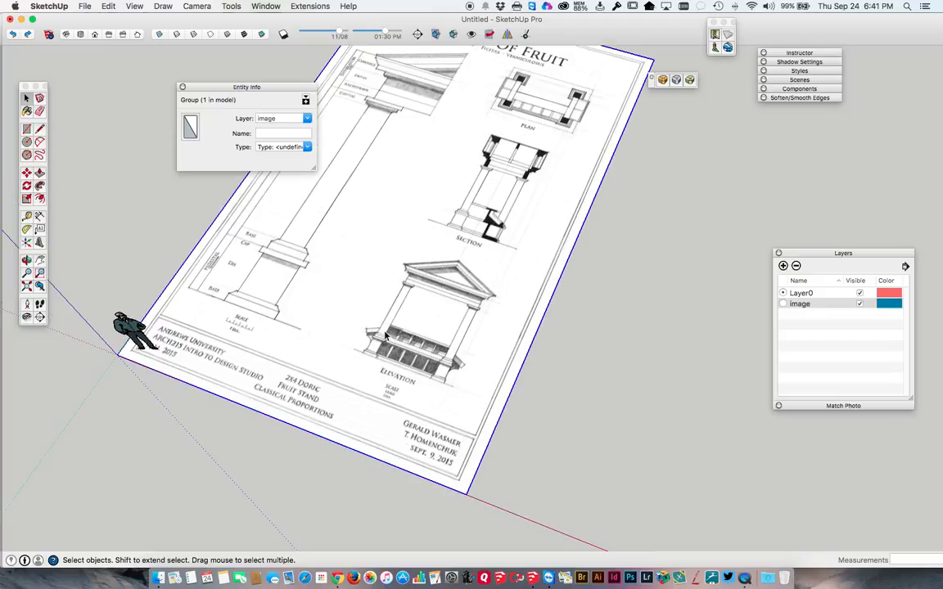
scroll(385, 335, up, 2)
scroll(384, 336, up, 2)
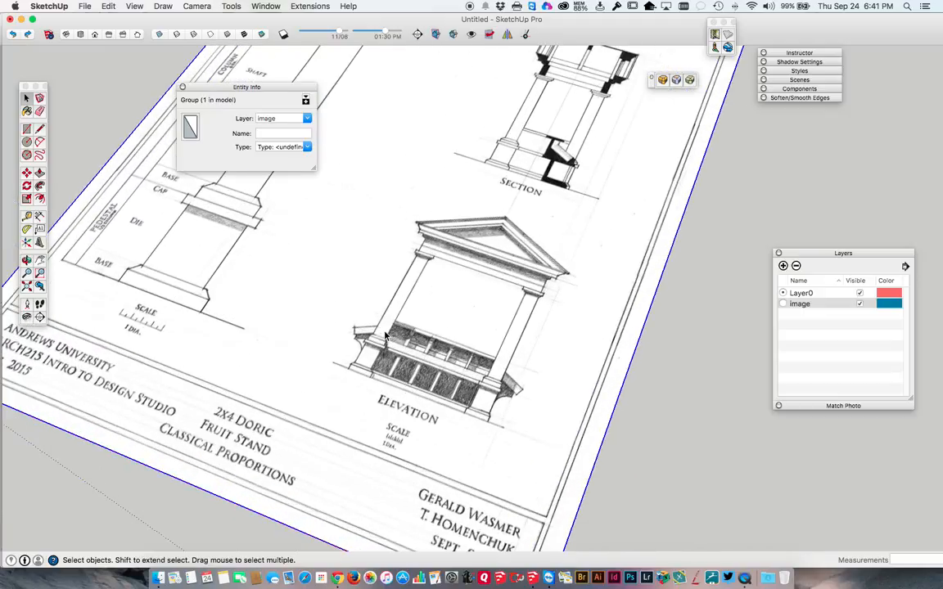
mouse_move(394, 328)
middle_down()
mouse_move(493, 358)
mouse_move(472, 399)
mouse_move(426, 396)
middle_up()
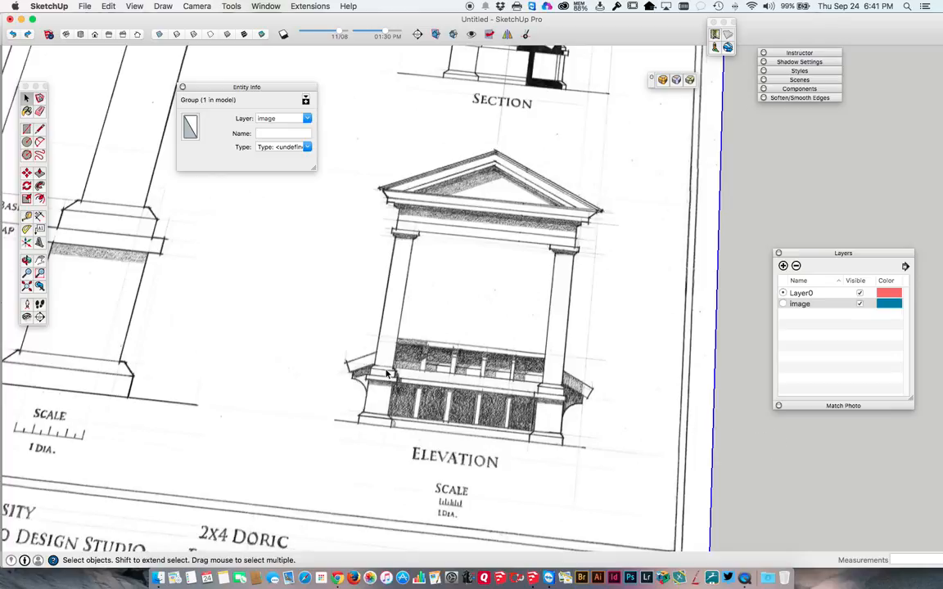
scroll(387, 373, up, 4)
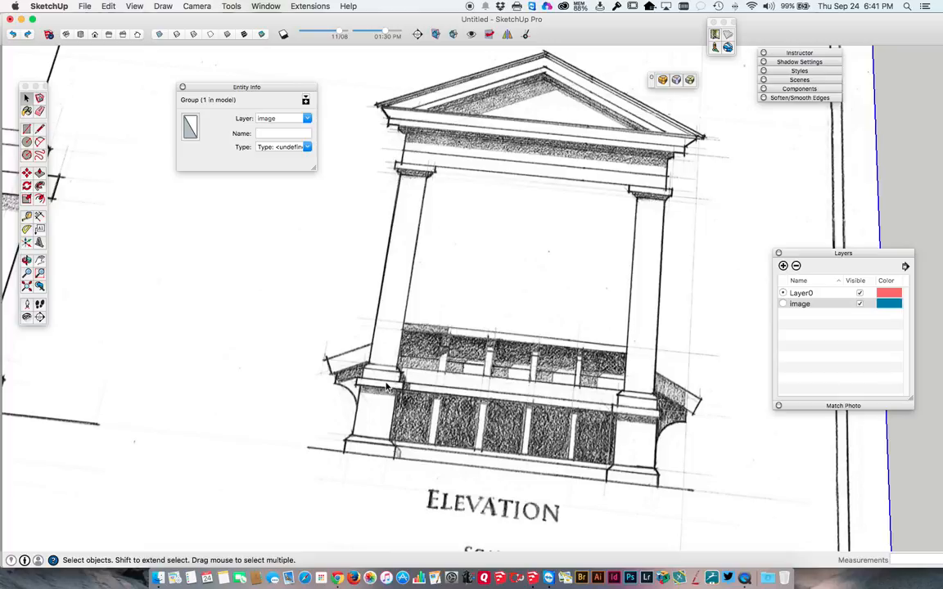
scroll(386, 384, up, 2)
scroll(386, 385, down, 6)
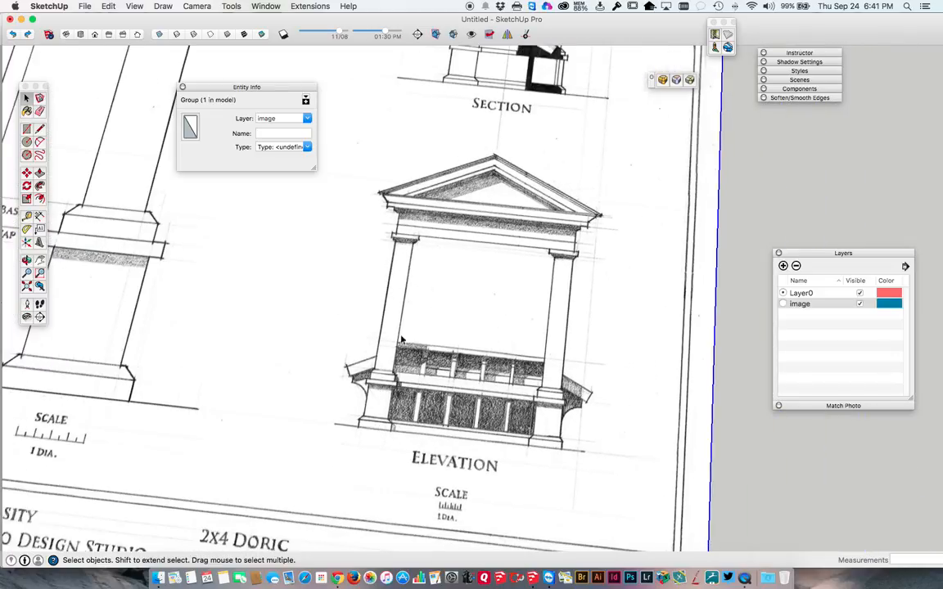
scroll(402, 375, down, 3)
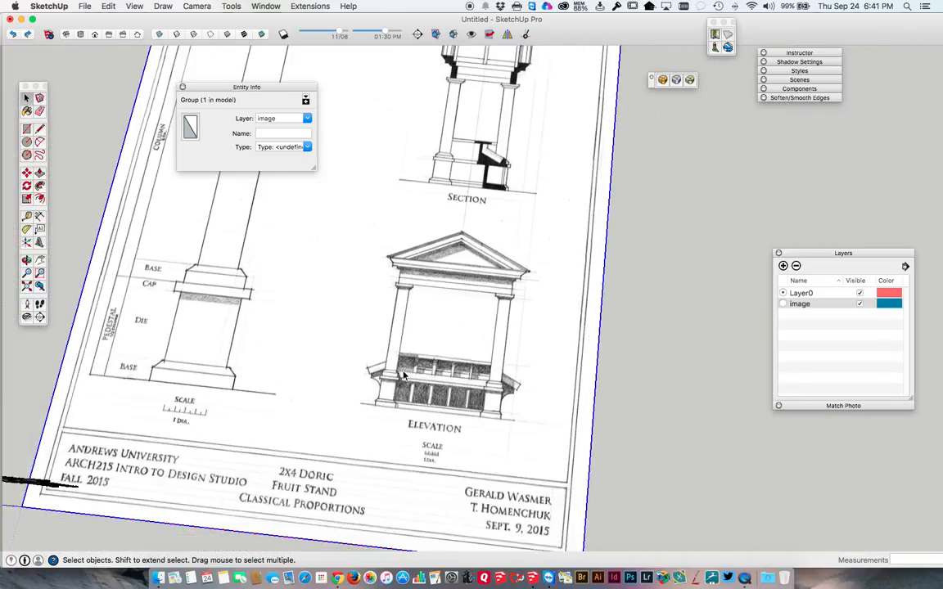
scroll(402, 375, up, 4)
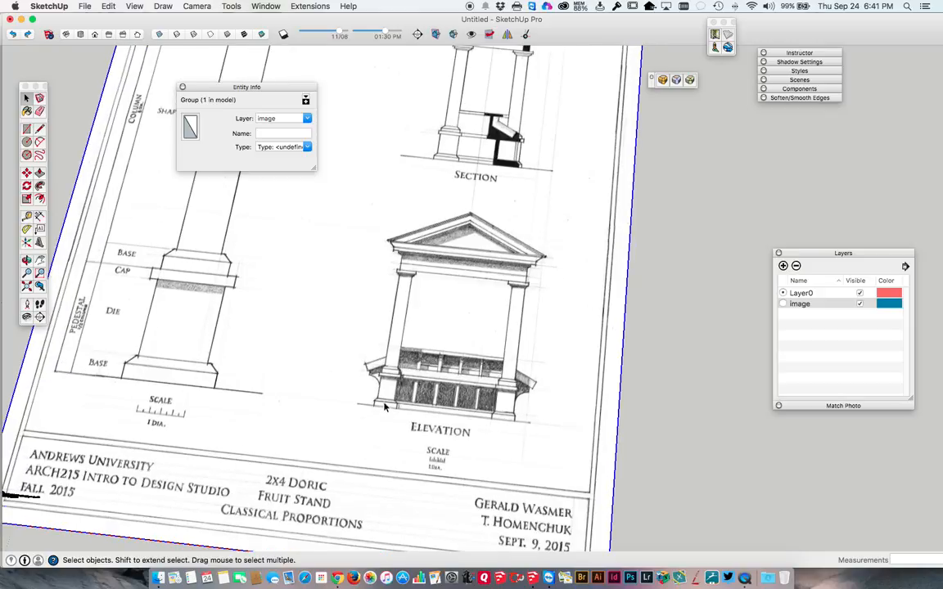
scroll(385, 403, up, 3)
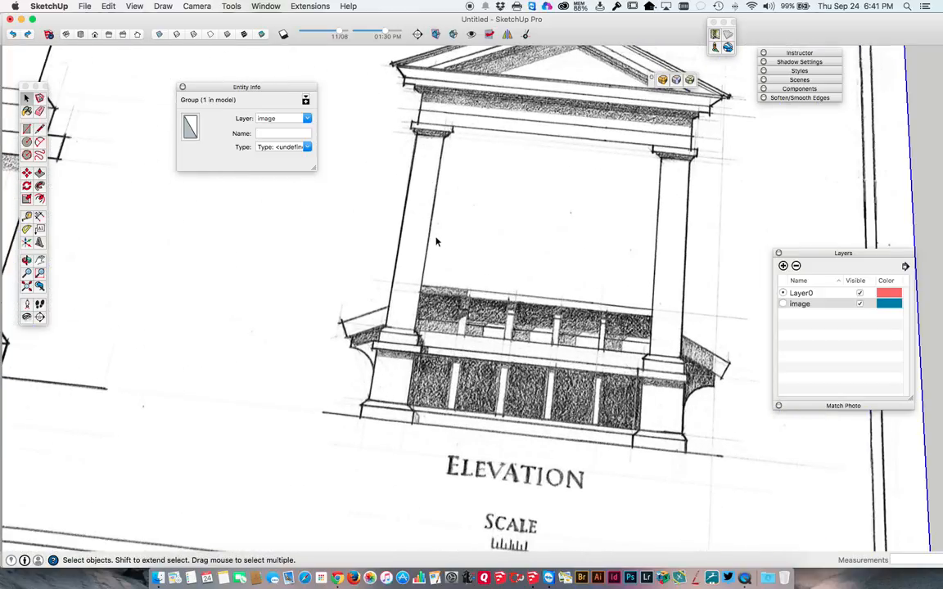
scroll(430, 232, down, 6)
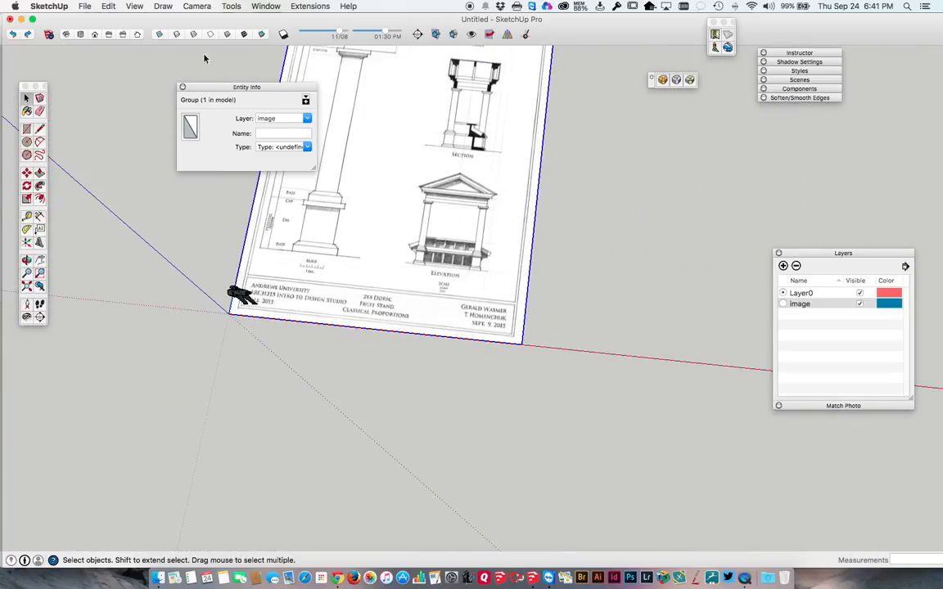
Set the camera to the top view with parallel projection
click(80, 35)
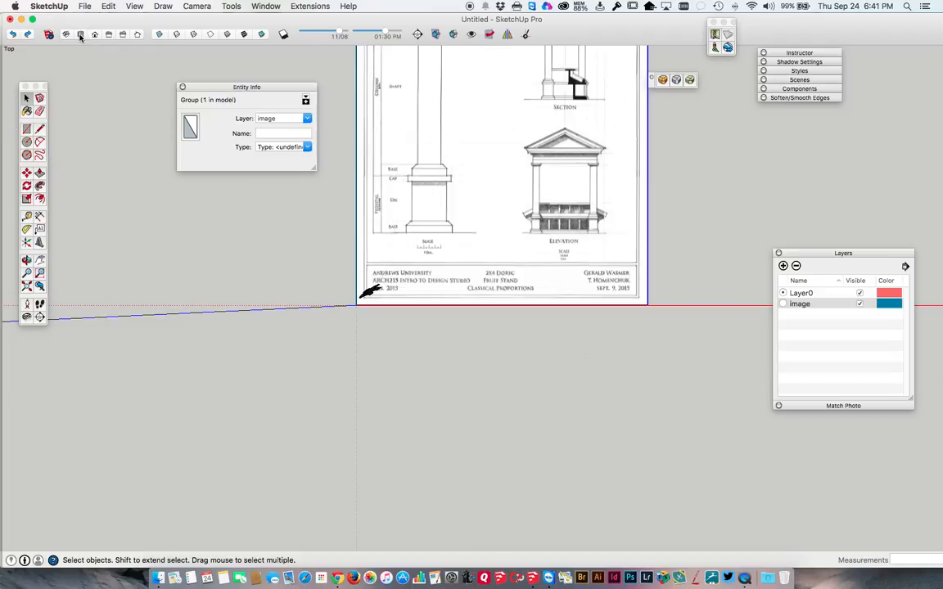
scroll(587, 192, up, 5)
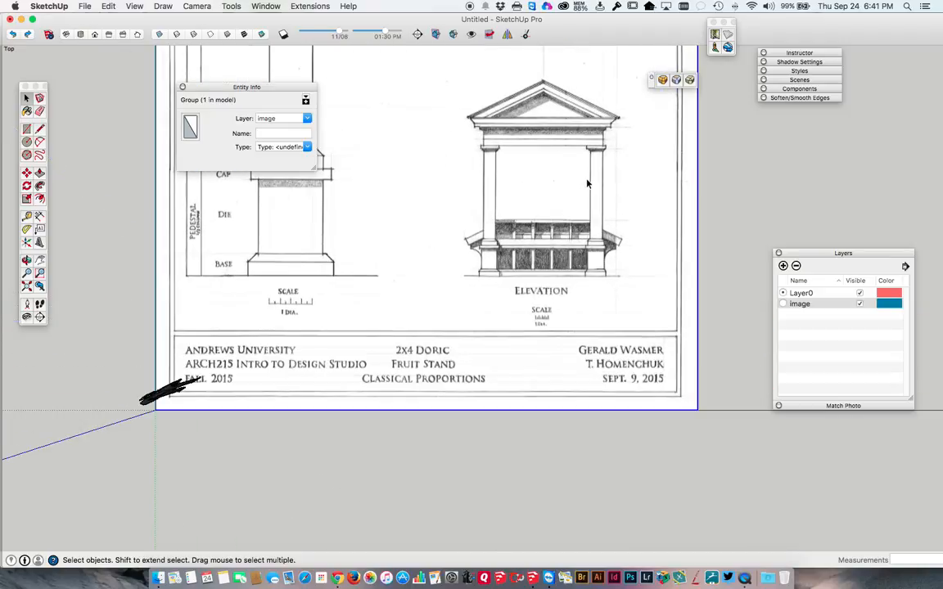
scroll(587, 184, up, 2)
scroll(587, 183, down, 5)
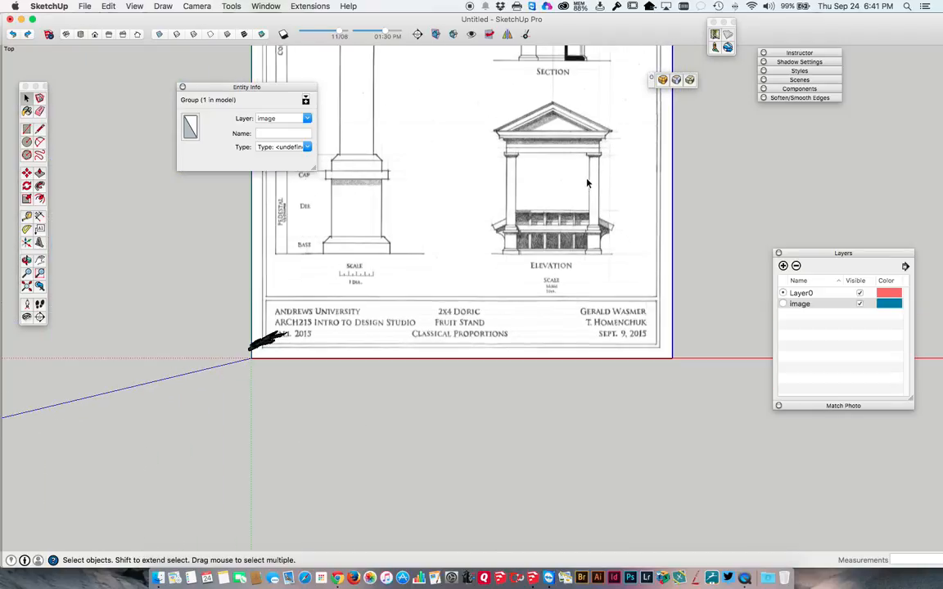
scroll(250, 354, up, 5)
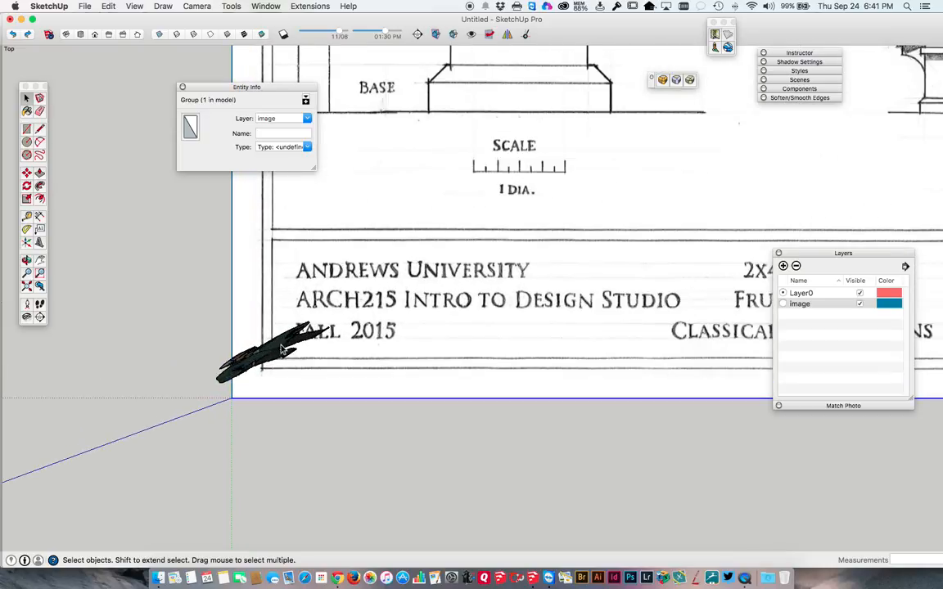
scroll(287, 347, down, 3)
scroll(287, 347, down, 5)
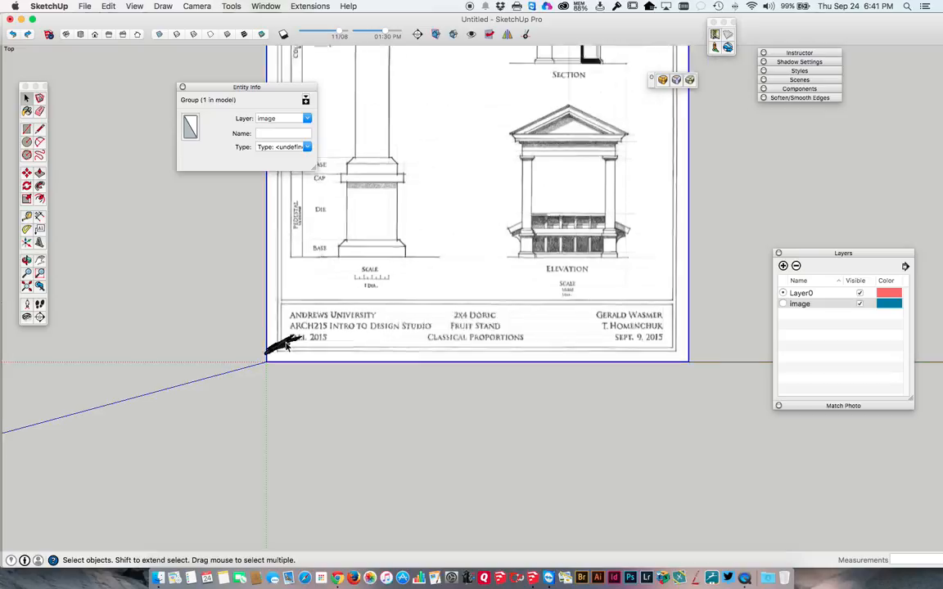
click(195, 7)
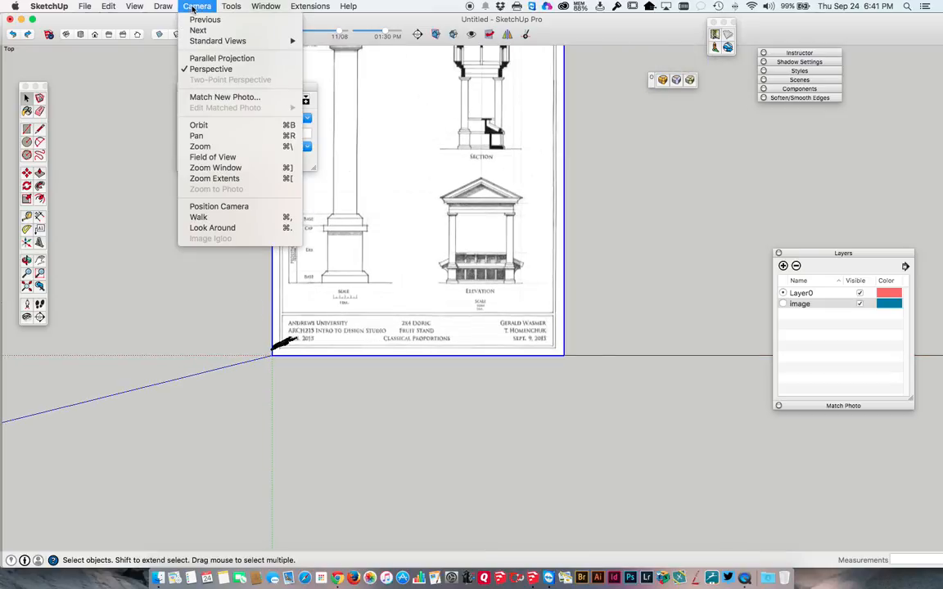
click(198, 60)
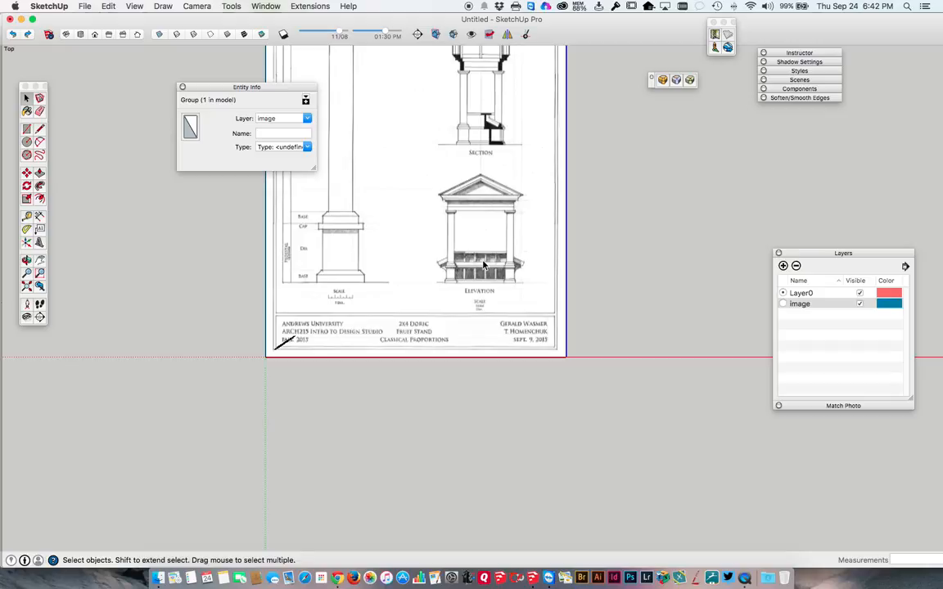
Measure the bottom width of the left column's pedestal base in the elevation drawing with the Tape Measure
scroll(483, 264, up, 10)
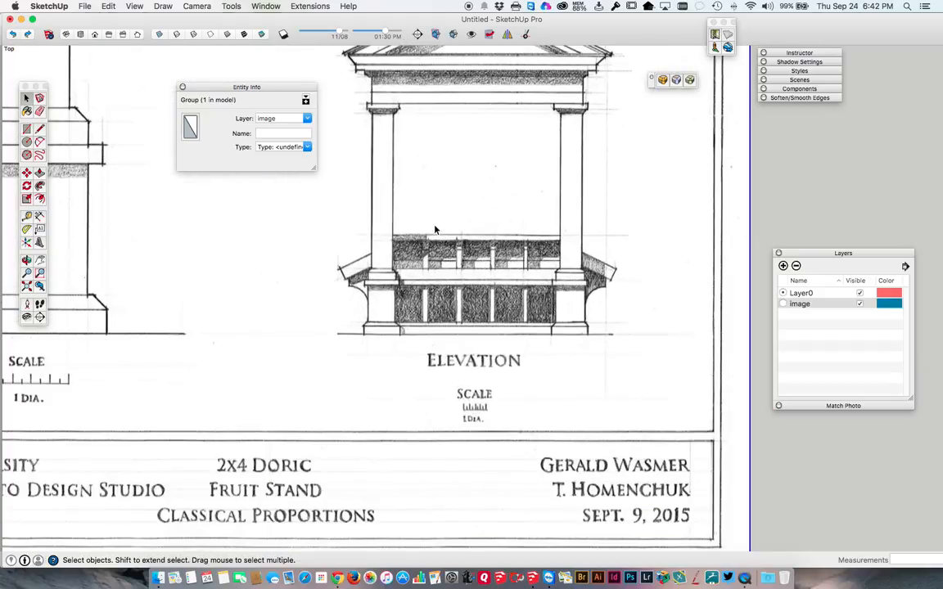
scroll(435, 230, up, 1)
shift+middle_drag(435, 229, 497, 348)
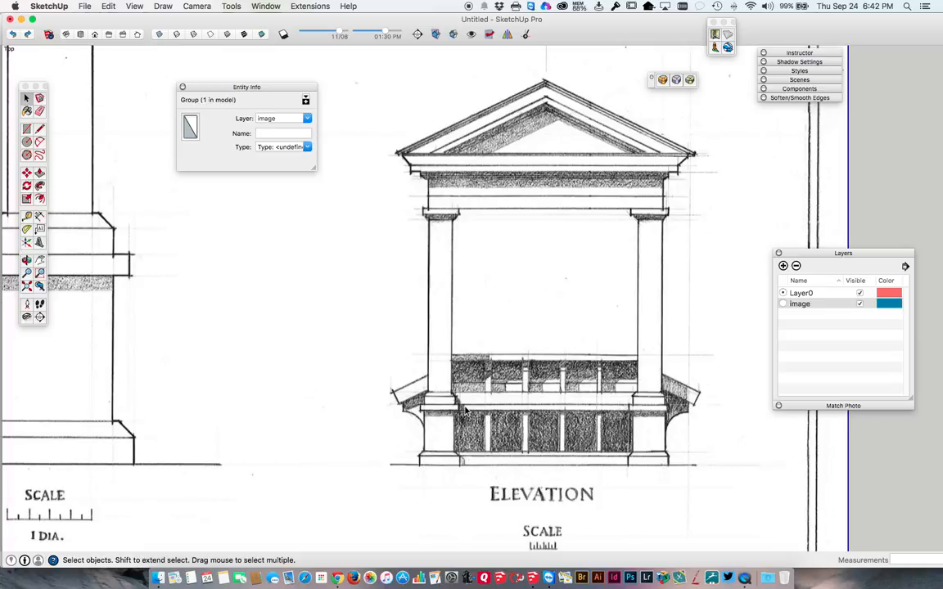
mouse_move(458, 417)
middle_down()
mouse_move(444, 424)
mouse_move(434, 360)
mouse_move(496, 328)
mouse_move(530, 358)
mouse_move(536, 382)
mouse_move(485, 348)
middle_up()
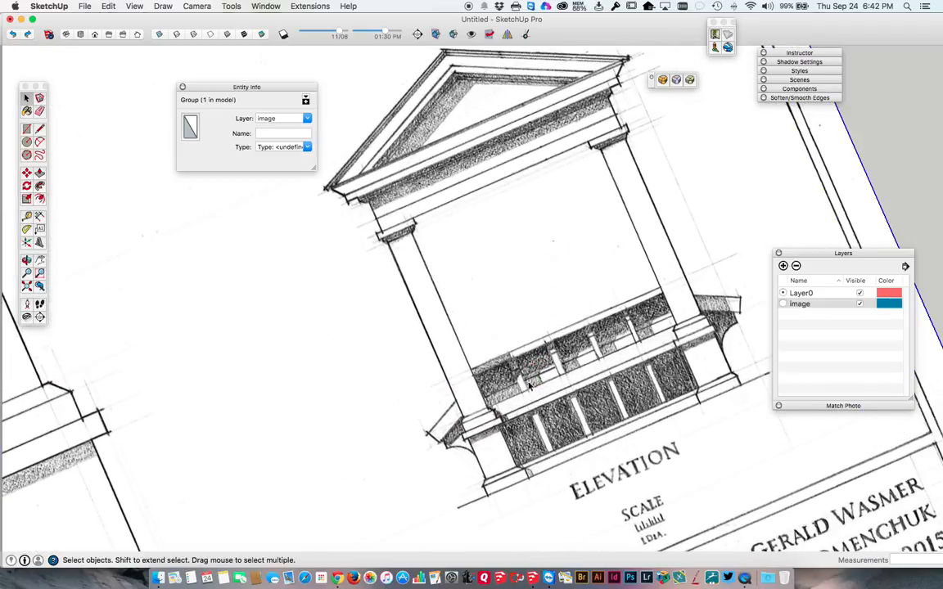
scroll(508, 498, up, 3)
key(t)
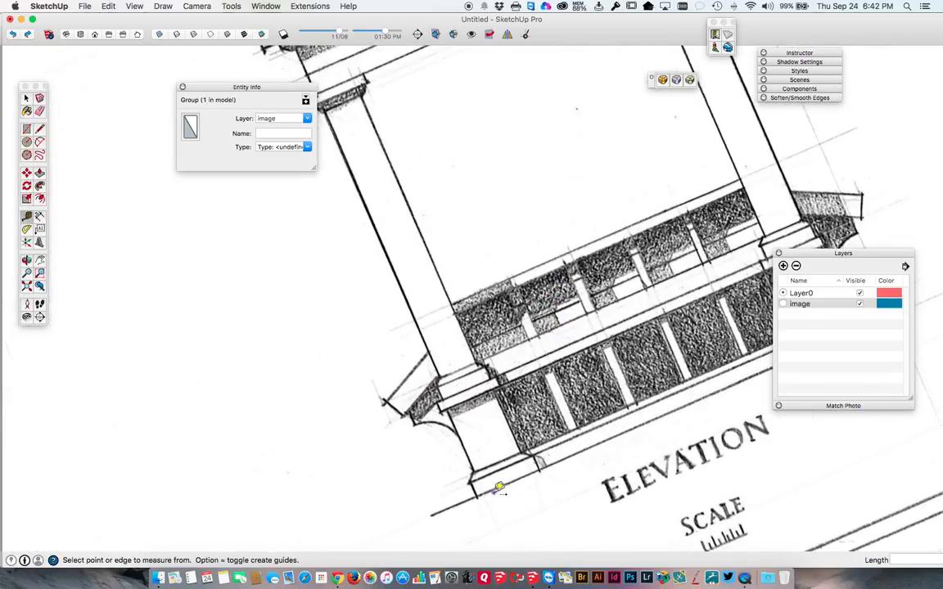
click(477, 493)
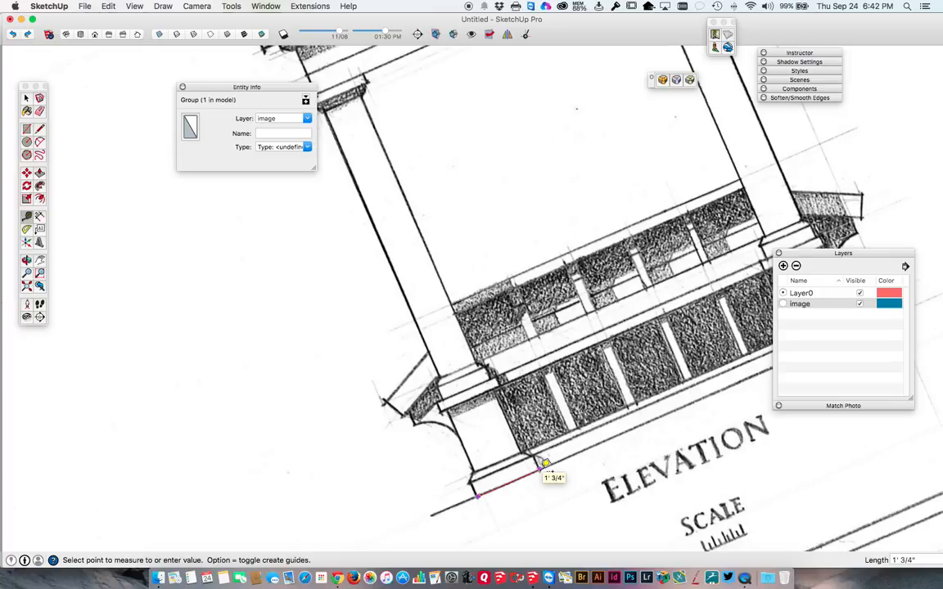
click(546, 463)
Measure the width of the left pedestal's die just above its base molding
scroll(479, 466, up, 3)
scroll(480, 464, up, 2)
click(475, 465)
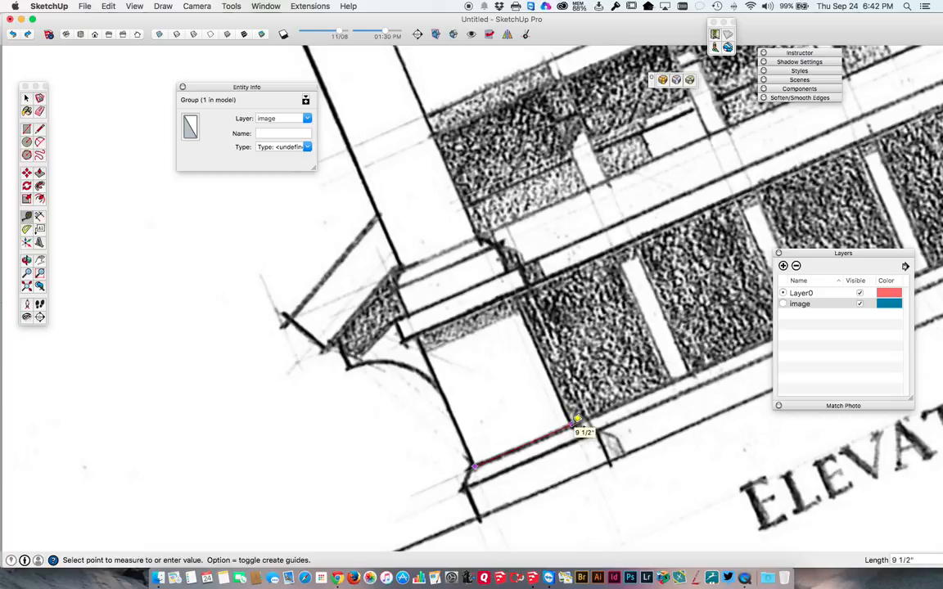
click(577, 419)
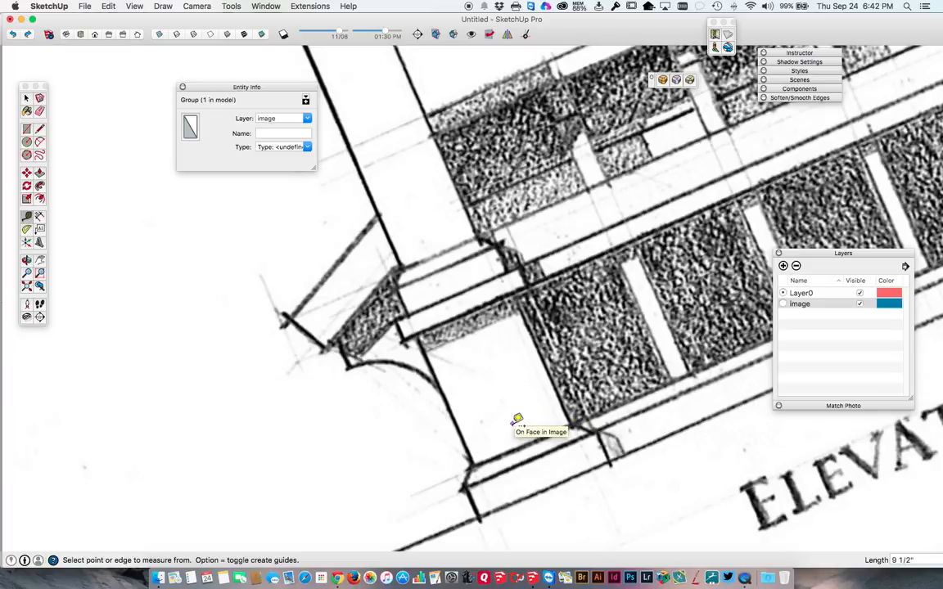
Measure the height of the left pedestal's base in the elevation, from the ground line to the top of its molding
scroll(509, 421, down, 3)
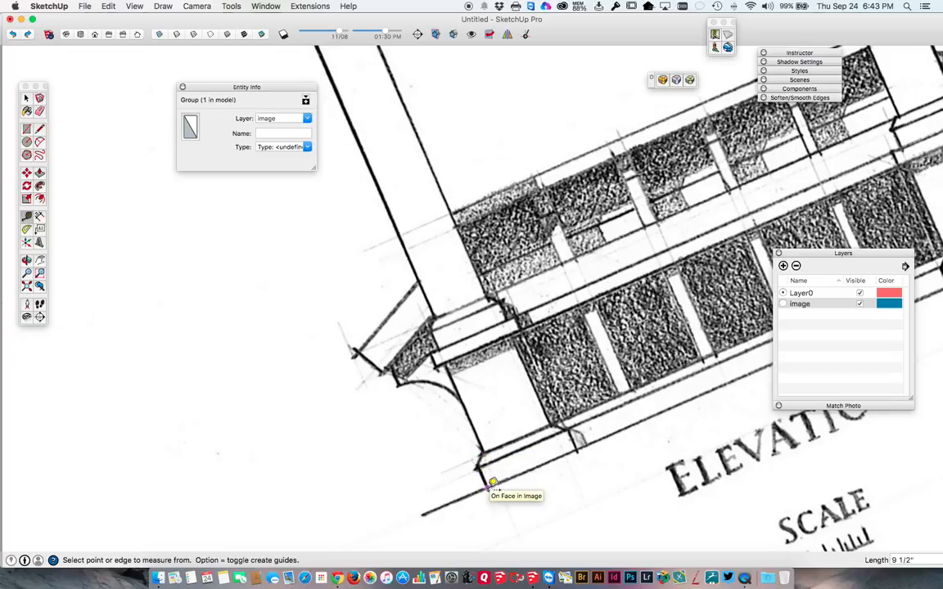
click(491, 481)
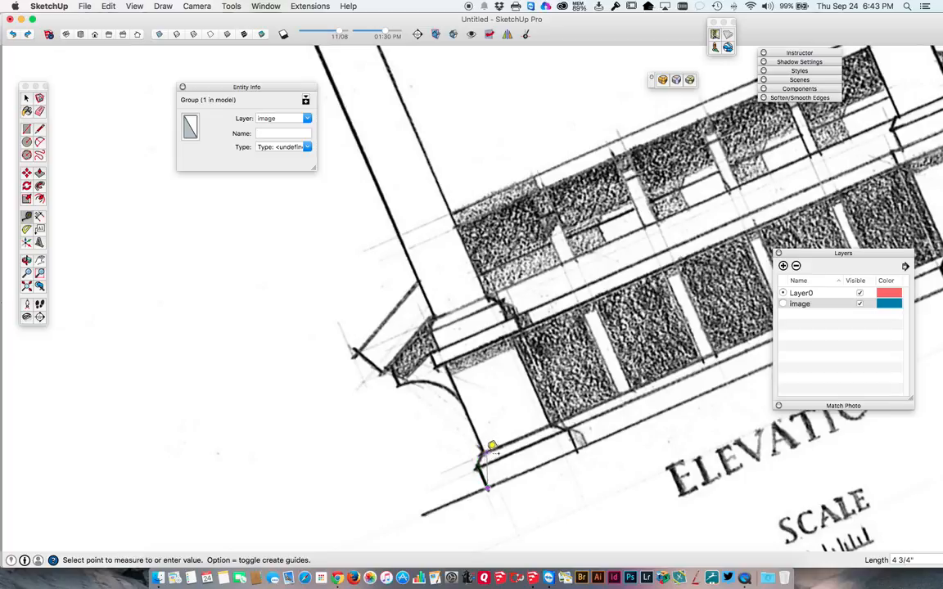
scroll(478, 452, up, 3)
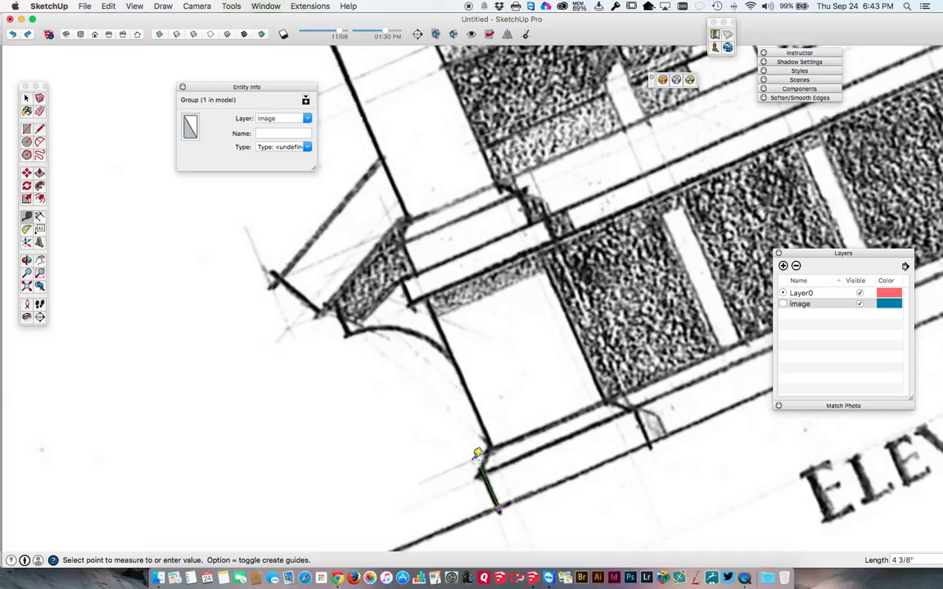
scroll(479, 452, up, 3)
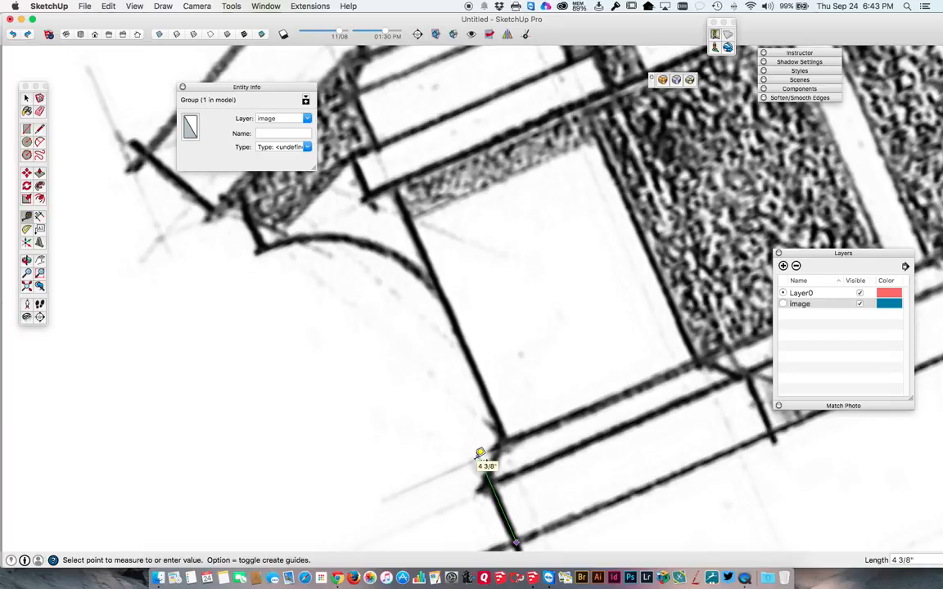
scroll(478, 453, down, 1)
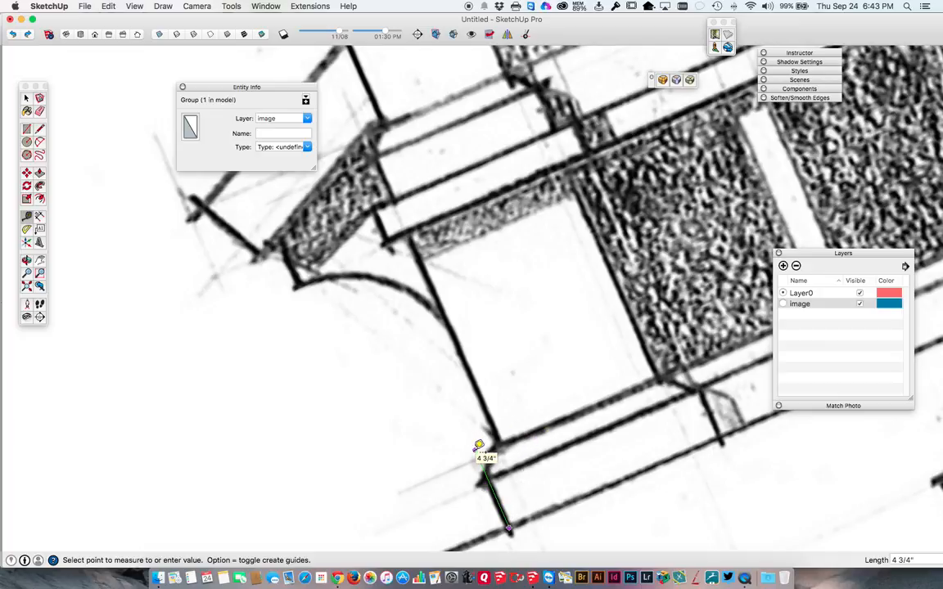
Draw a 12" by 4" rectangle over the left pedestal's base, starting from its lower outer corner
key(r)
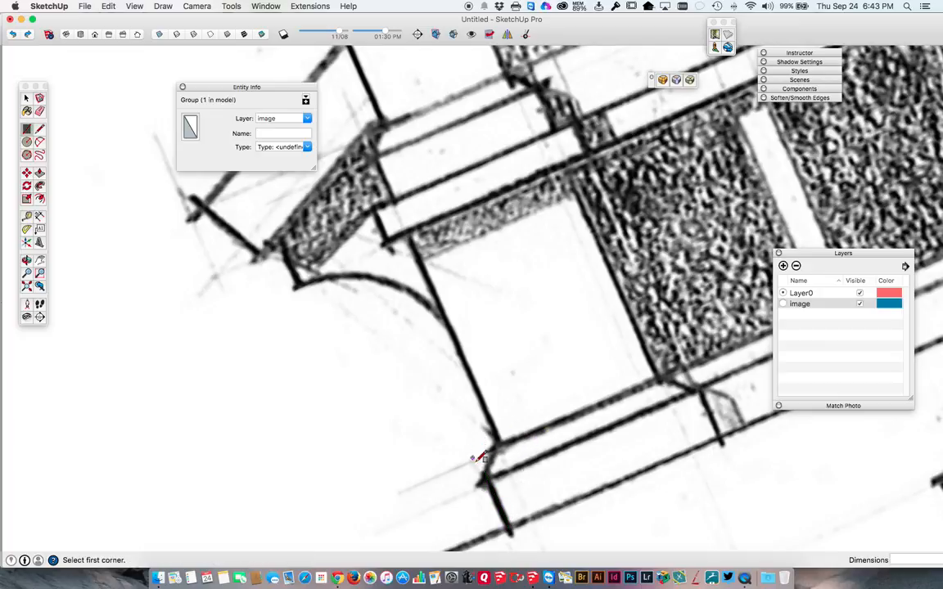
click(508, 526)
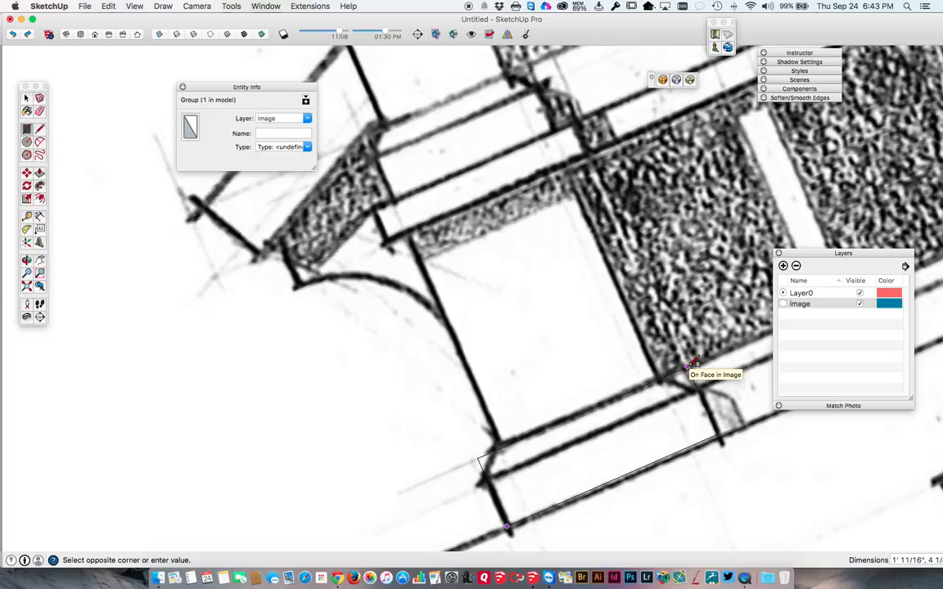
text(12,)
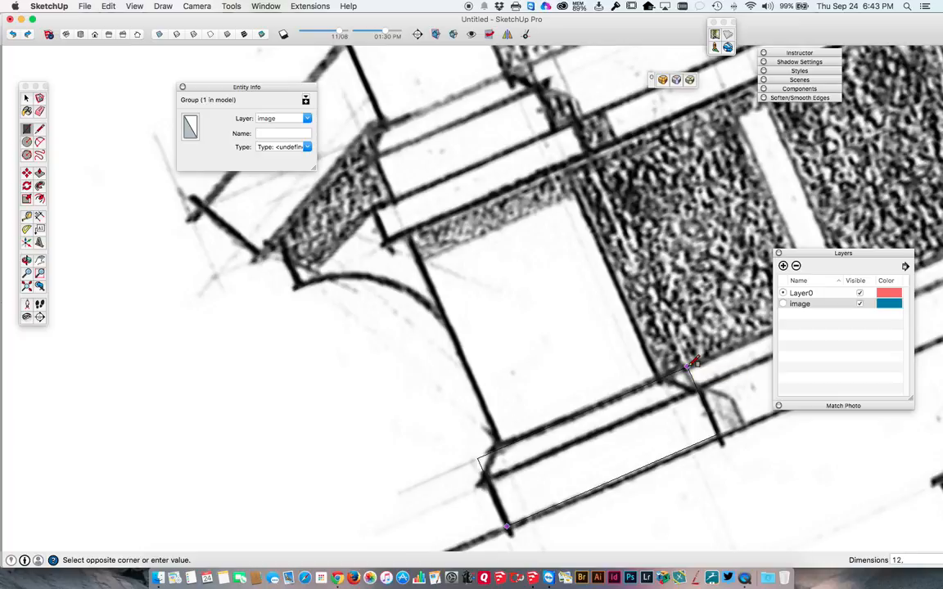
text(4)
key(Return)
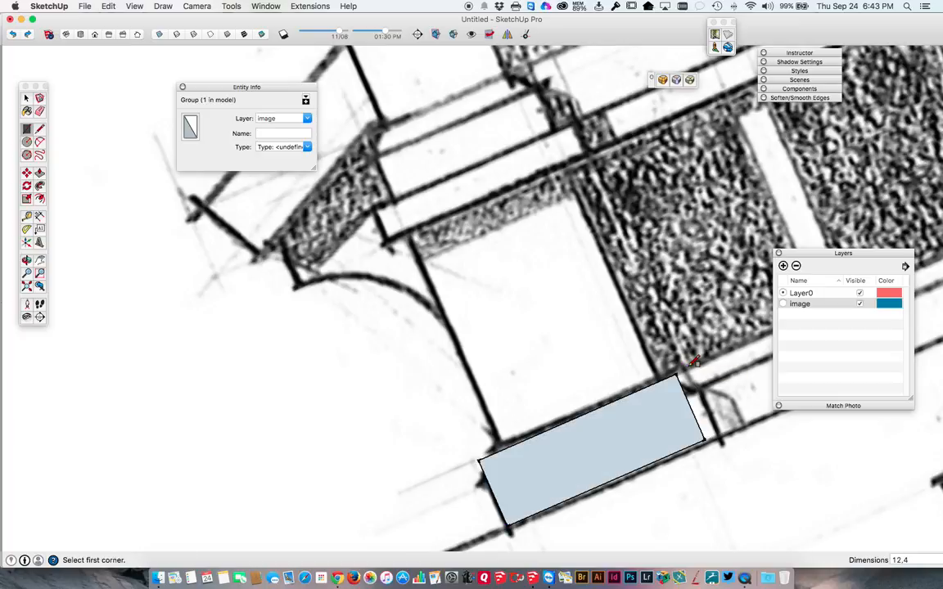
Widen the base rectangle by moving its inner short edge 1" outward to match the drawing
key(o)
mouse_move(650, 420)
middle_down()
mouse_move(734, 267)
mouse_move(486, 419)
mouse_move(479, 452)
middle_up()
key(r)
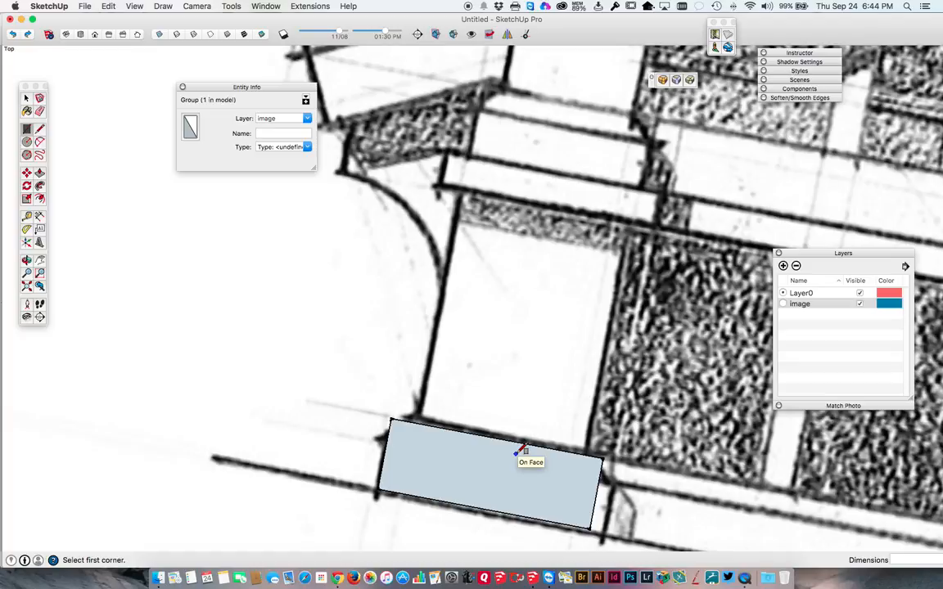
key(space)
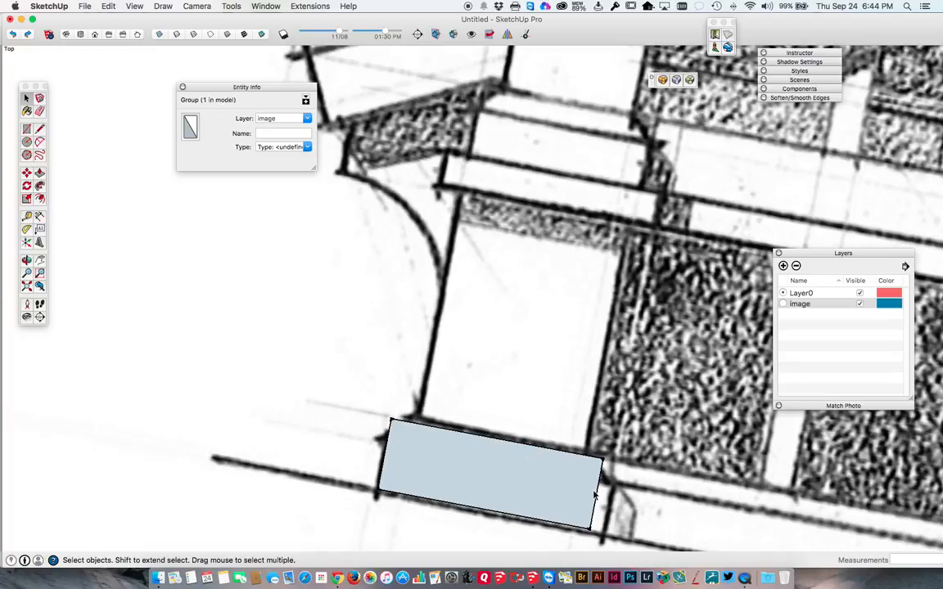
click(597, 495)
key(m)
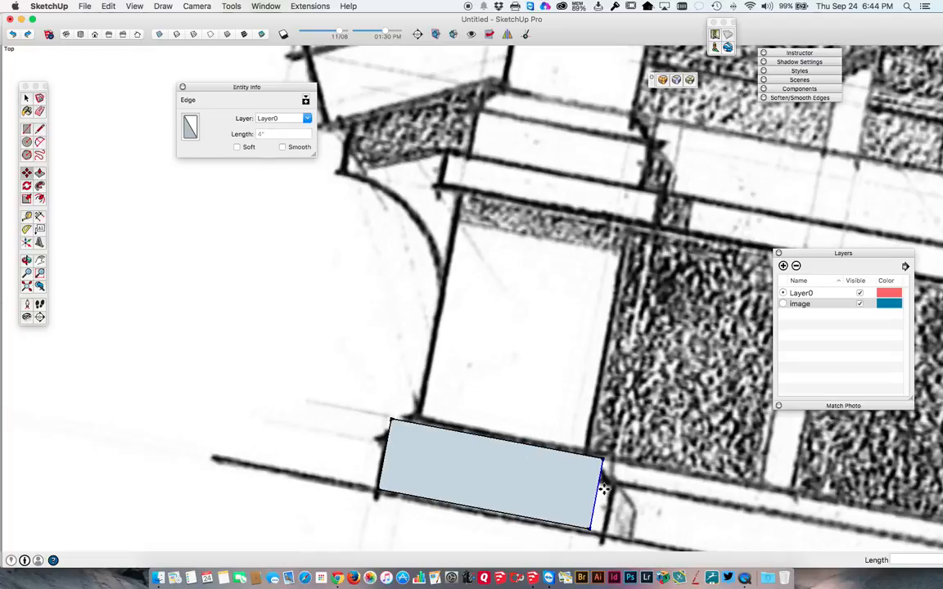
click(606, 489)
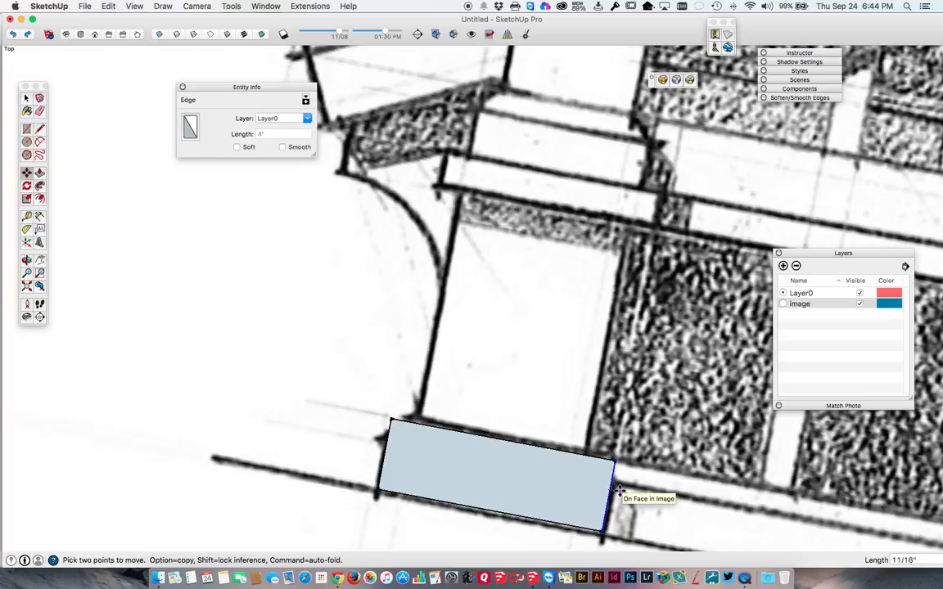
text(1)
key(space)
Turn on X-ray display so the drawing shows through the base rectangle's face
mouse_move(517, 462)
middle_down()
mouse_move(490, 458)
mouse_move(474, 427)
mouse_move(439, 307)
mouse_move(499, 420)
mouse_move(499, 455)
middle_up()
scroll(499, 458, up, 1)
scroll(500, 459, down, 4)
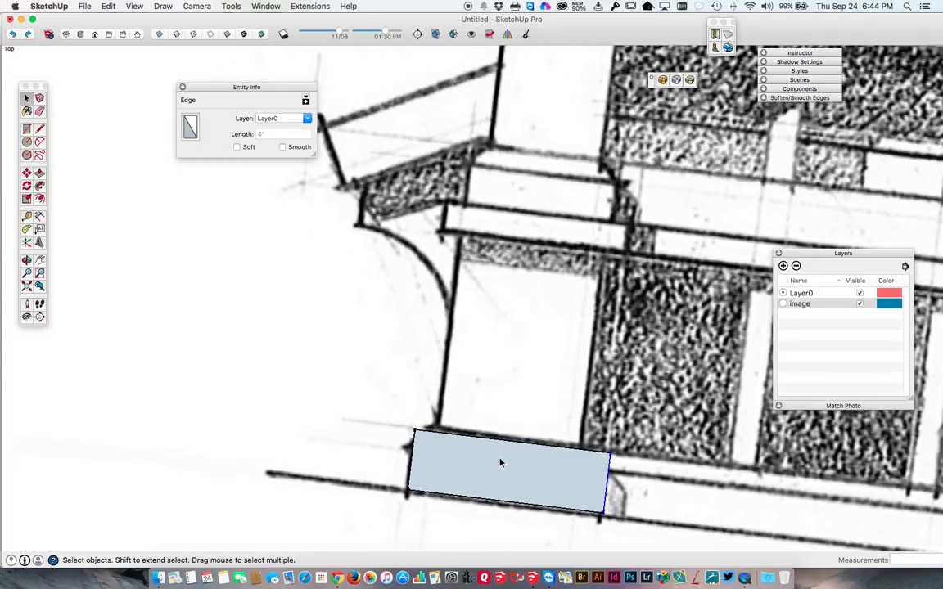
scroll(500, 464, down, 1)
scroll(500, 463, up, 1)
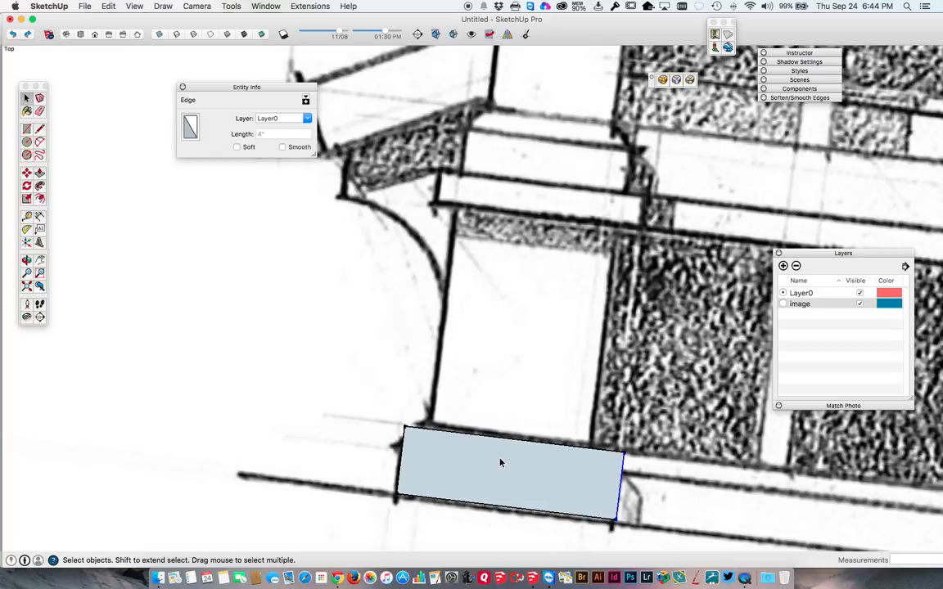
click(158, 35)
click(159, 35)
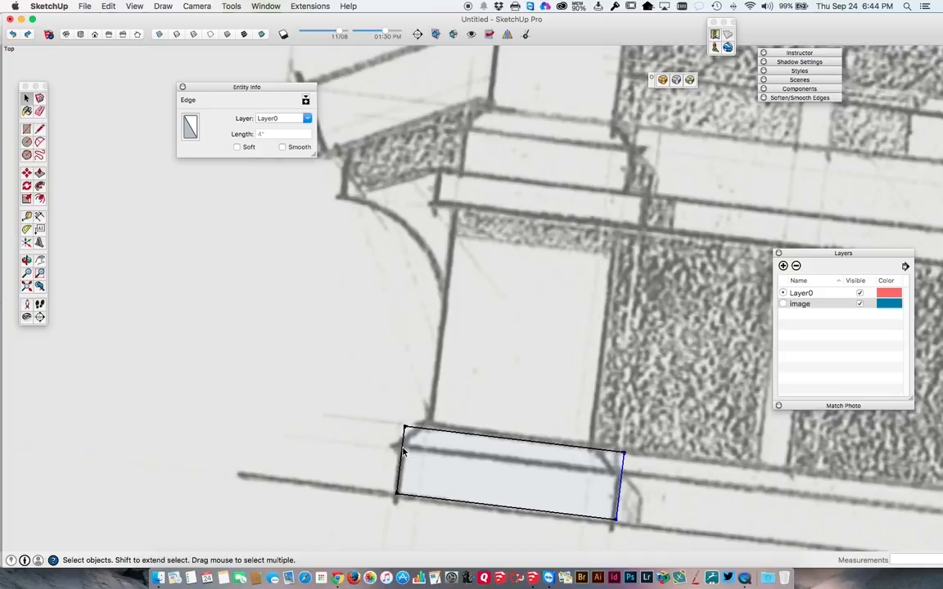
Try to trace the base molding's two sloped upper corners with freehand diagonal lines, and undo them
key(l)
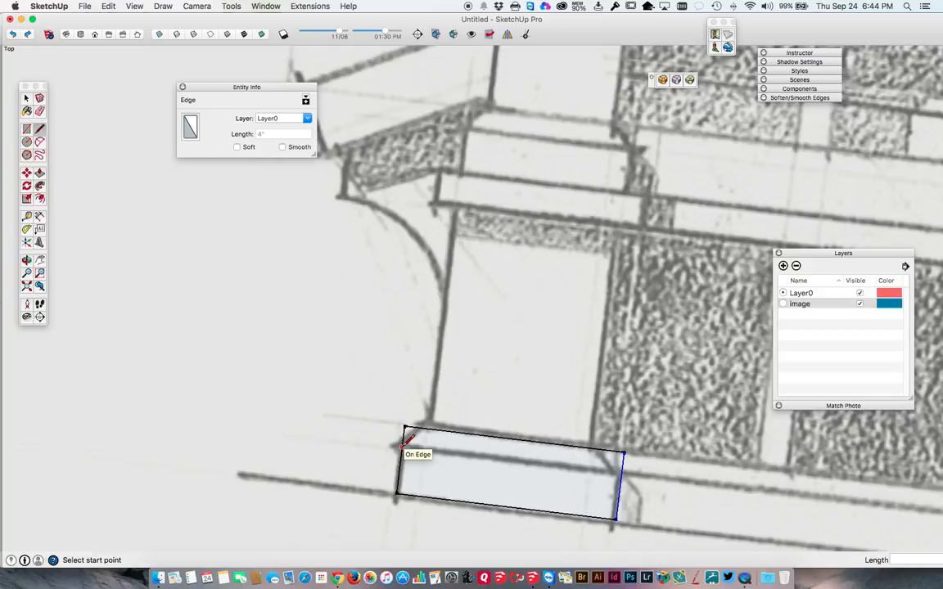
click(403, 443)
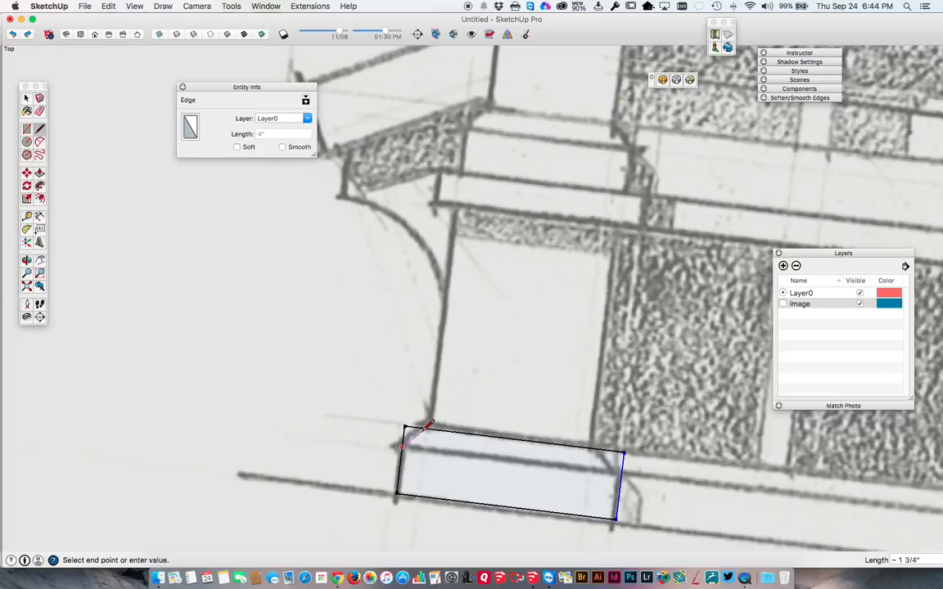
click(425, 428)
key(space)
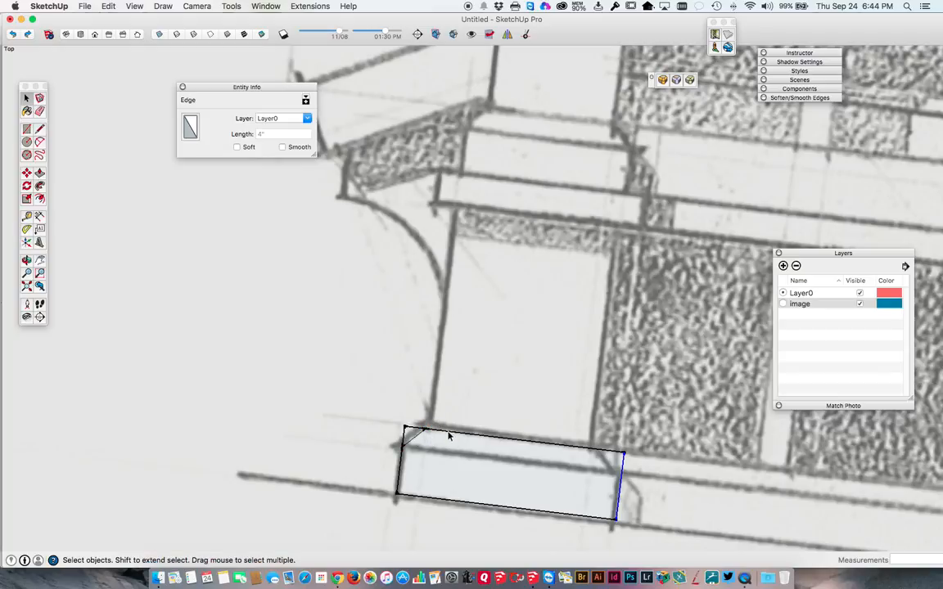
key(l)
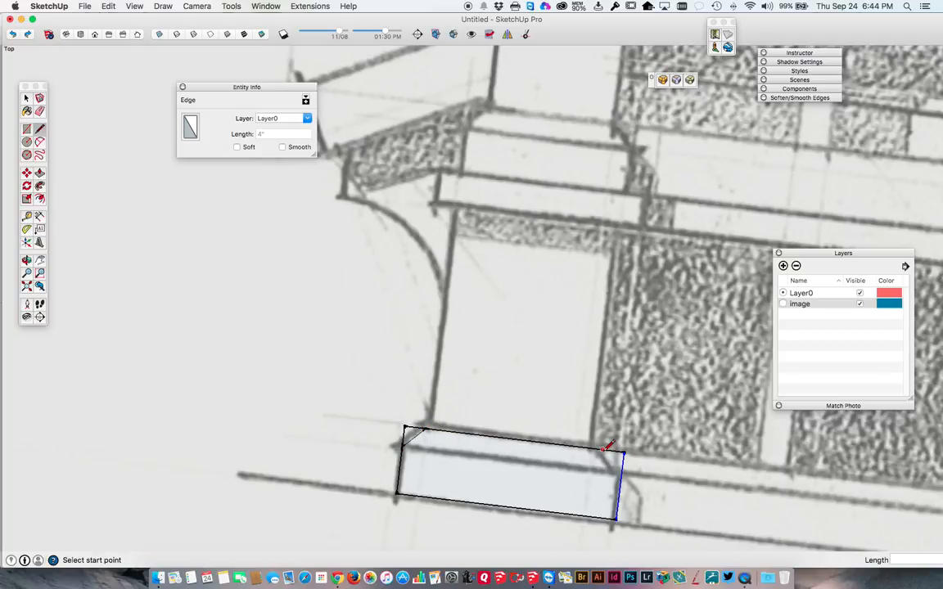
click(603, 449)
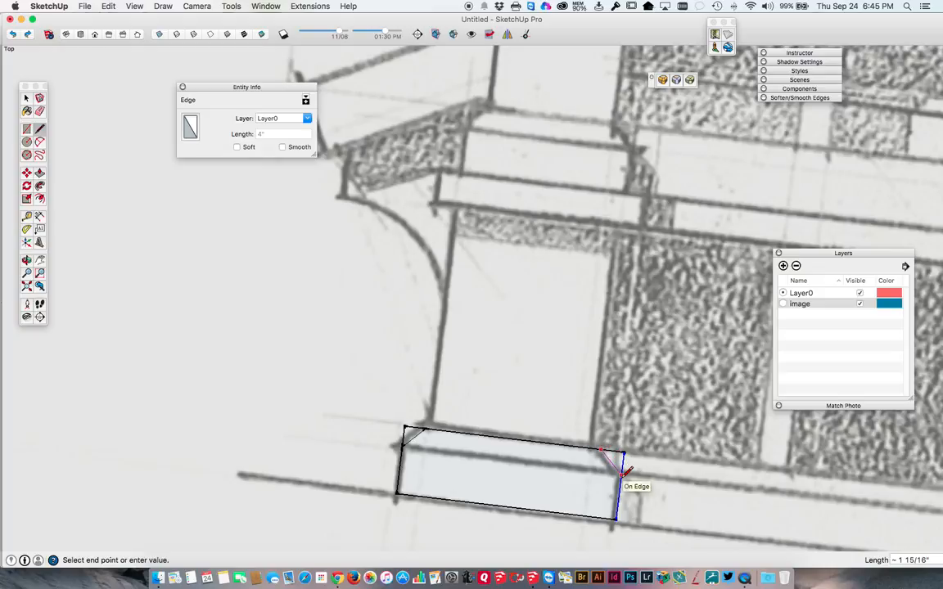
click(621, 474)
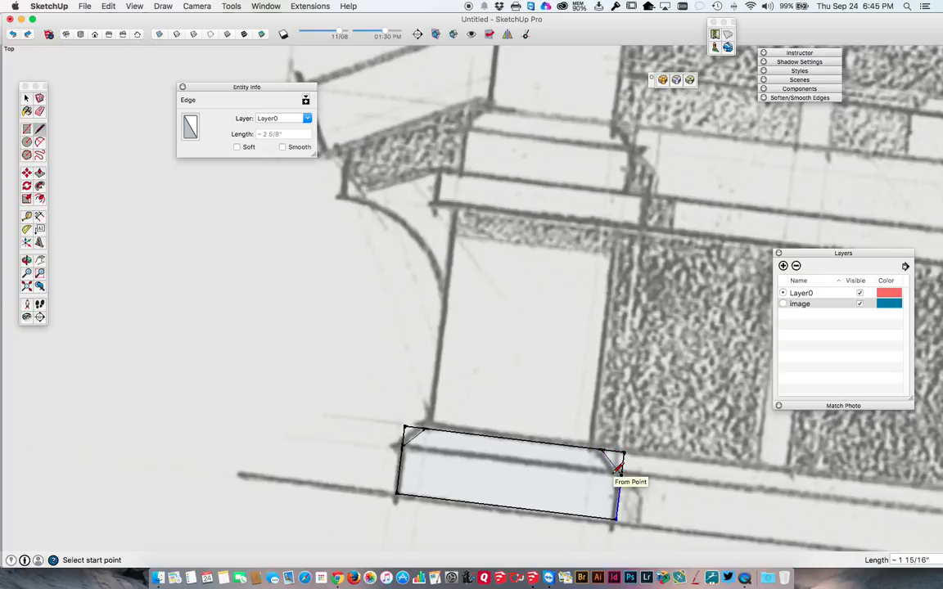
key(super+z)
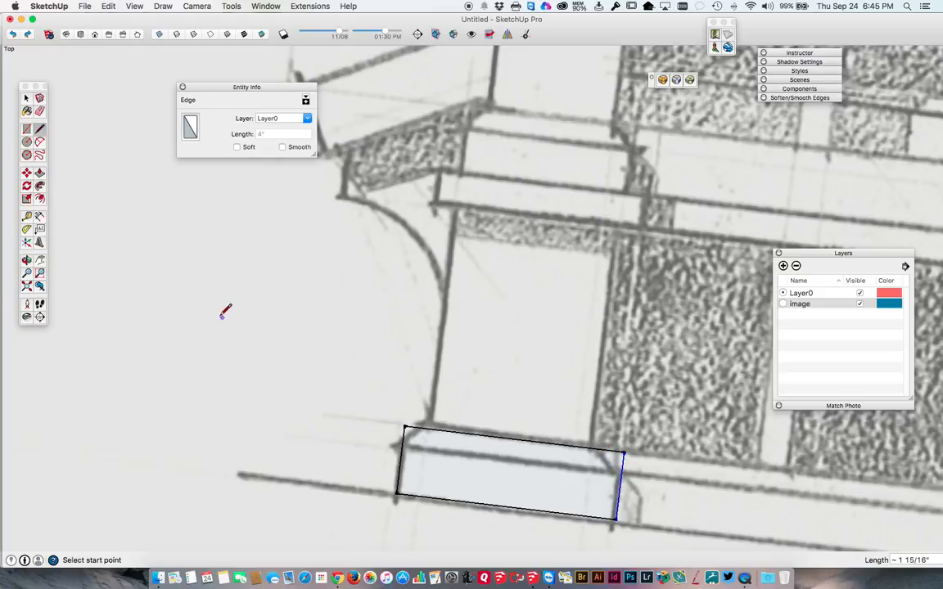
Place guides 1" below the base rectangle's top edge and 1" in from each of its short edges
click(27, 217)
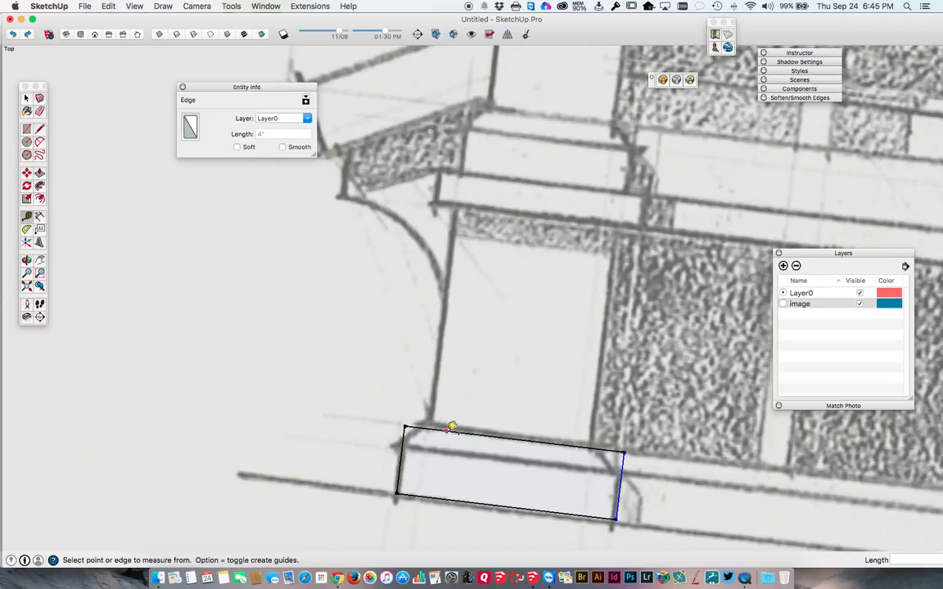
click(451, 428)
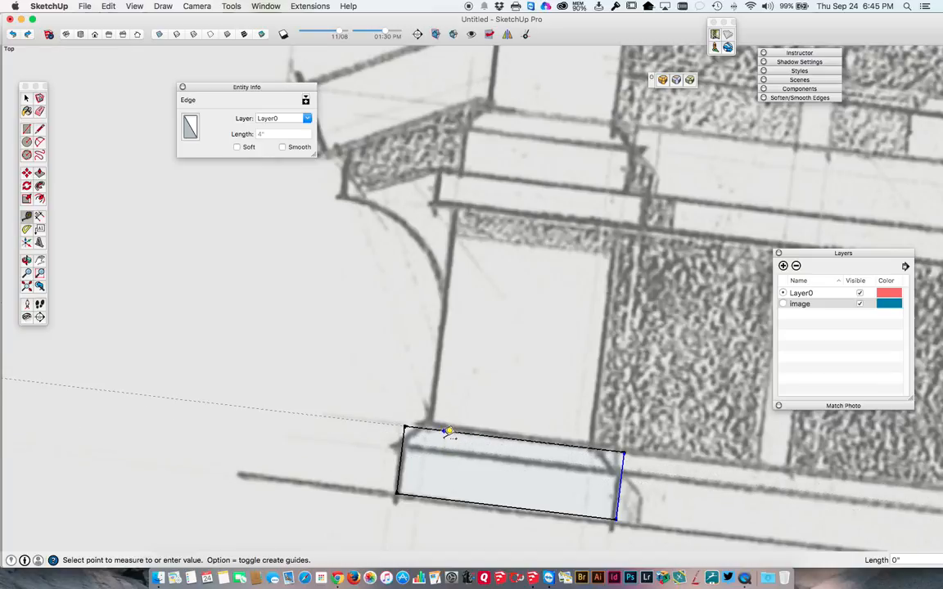
click(448, 443)
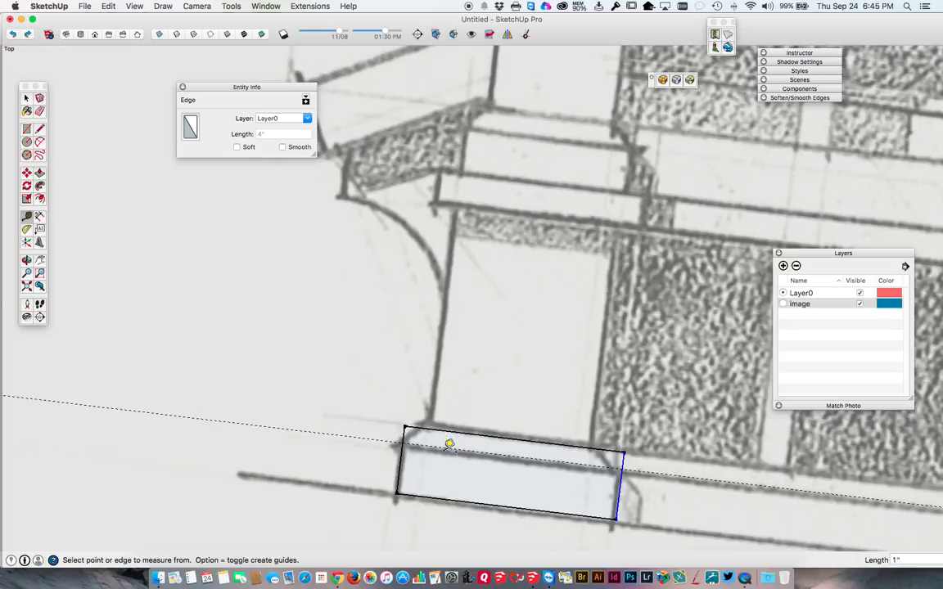
click(400, 468)
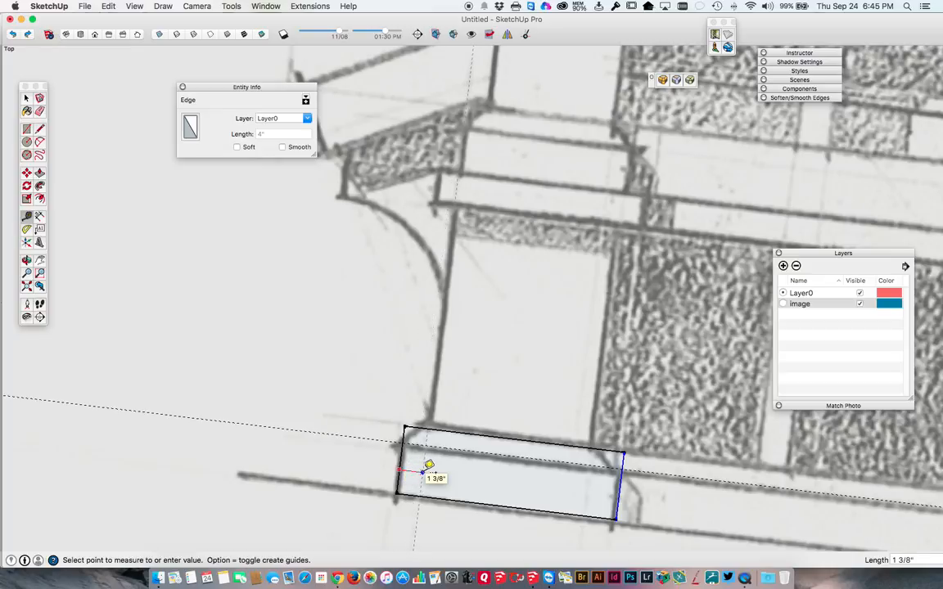
click(428, 465)
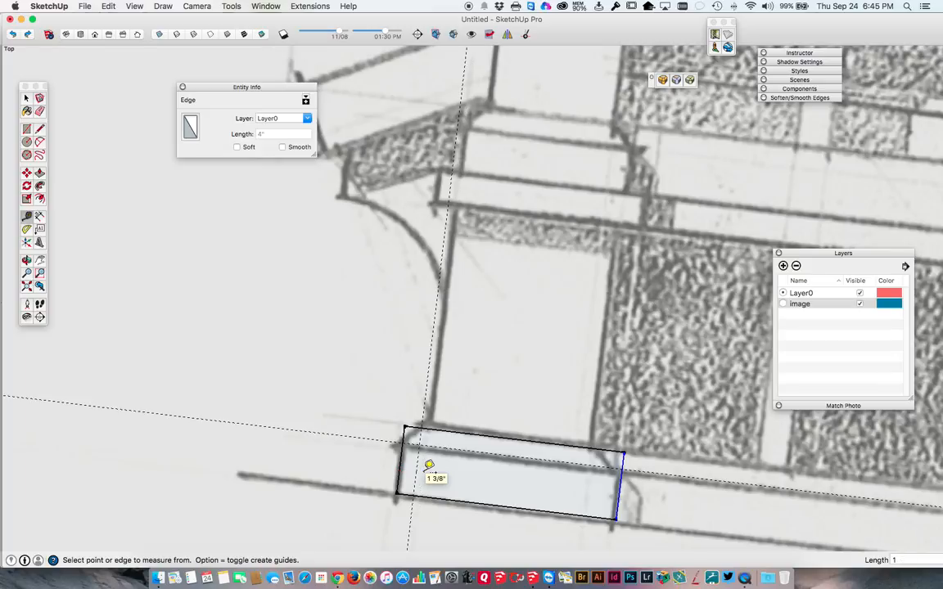
click(620, 496)
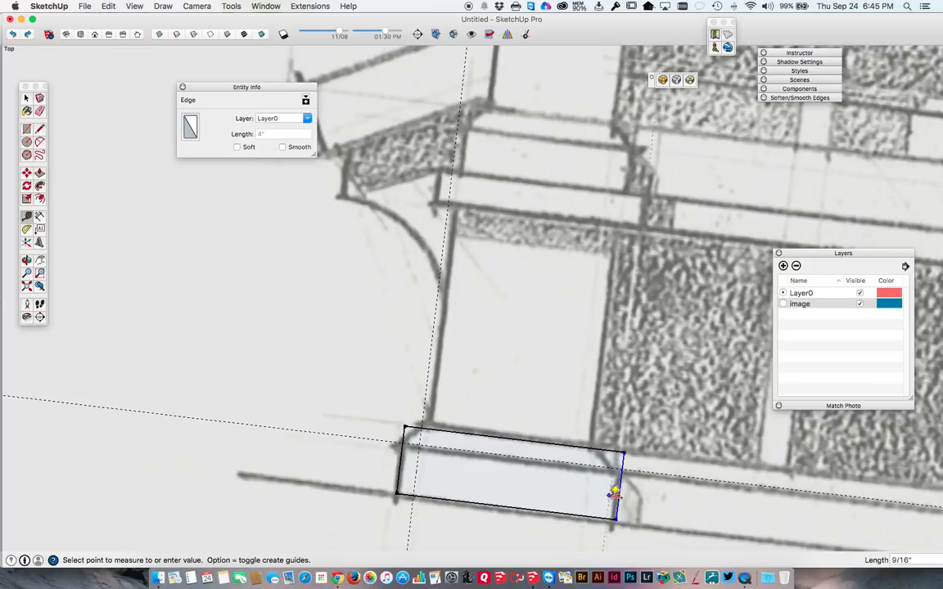
click(610, 490)
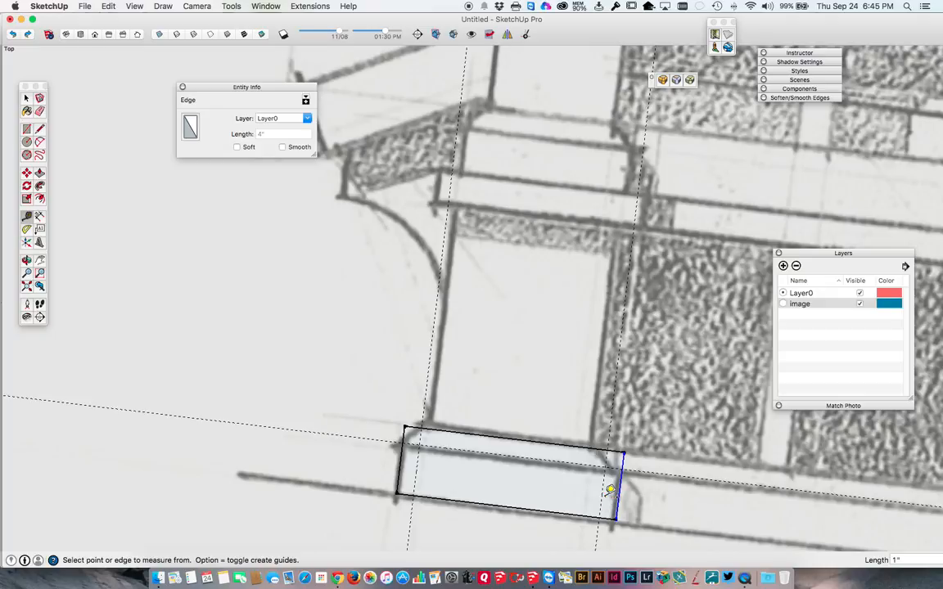
Draw diagonal lines across both upper corners of the base rectangle, between the points where the guides cross its edges
key(l)
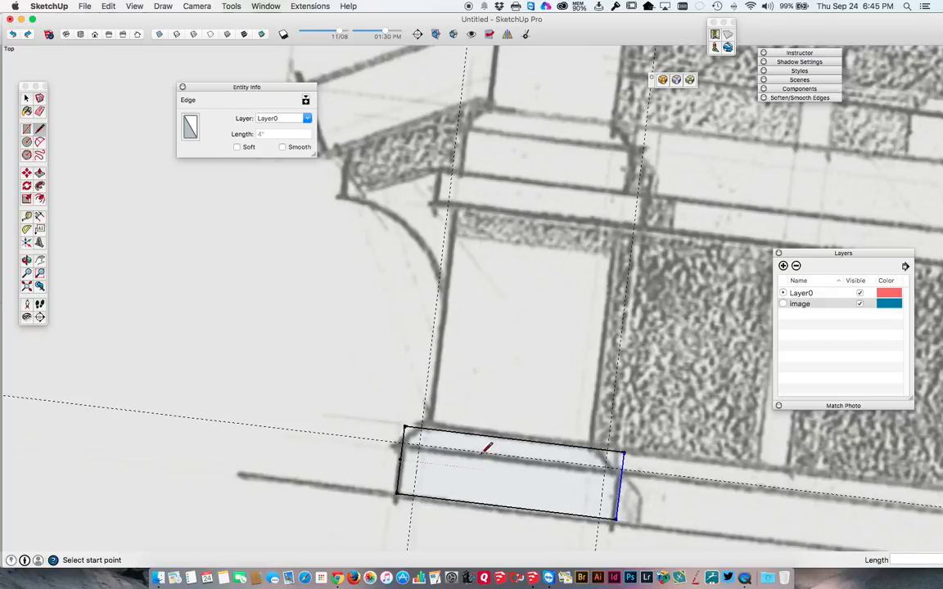
click(404, 428)
click(419, 430)
click(608, 450)
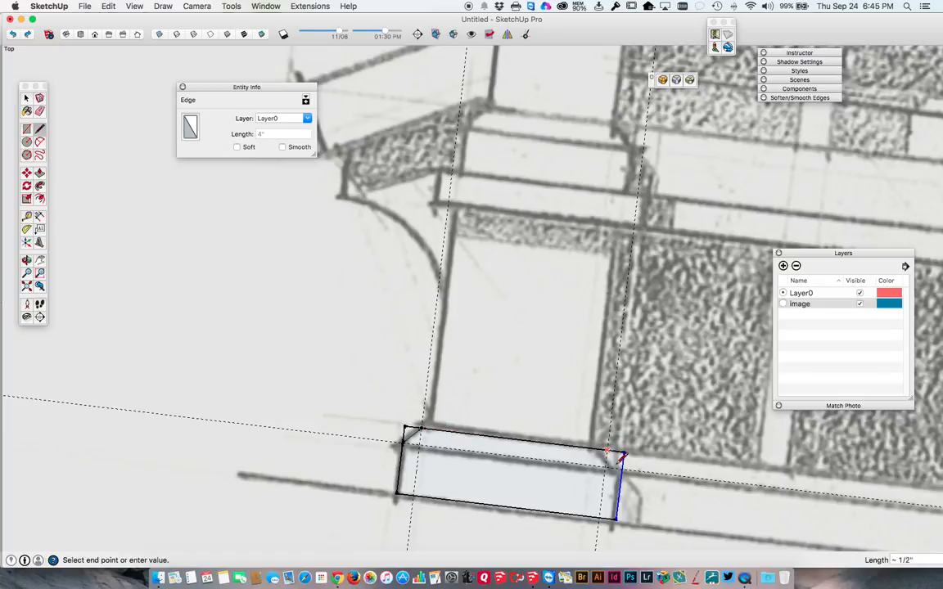
click(617, 455)
Erase the leftover edges outside the diagonals at both upper corners of the base rectangle, leaving a beveled profile
mouse_move(618, 455)
middle_down()
mouse_move(601, 455)
mouse_move(479, 257)
mouse_move(474, 307)
mouse_move(538, 459)
middle_up()
scroll(538, 461, up, 5)
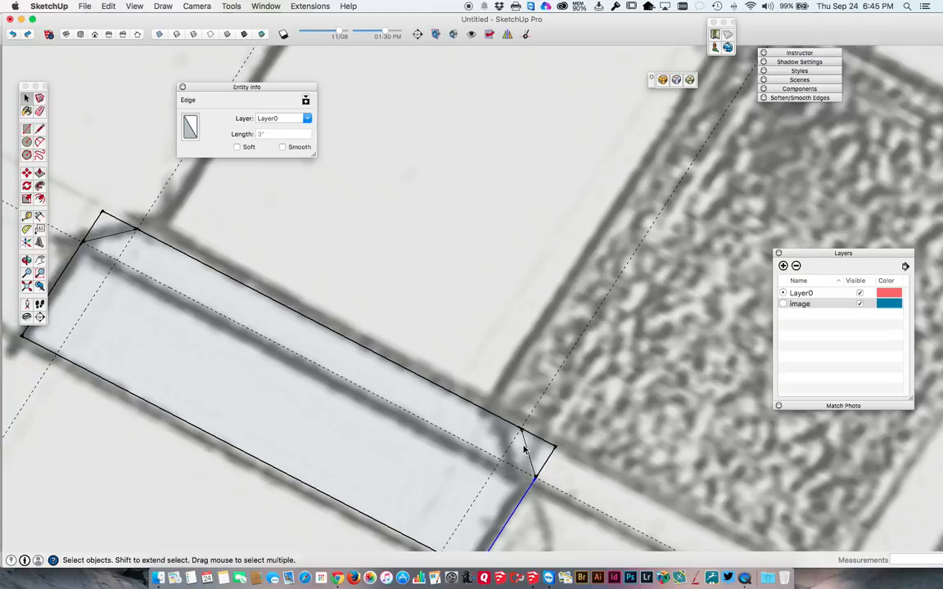
scroll(515, 417, down, 3)
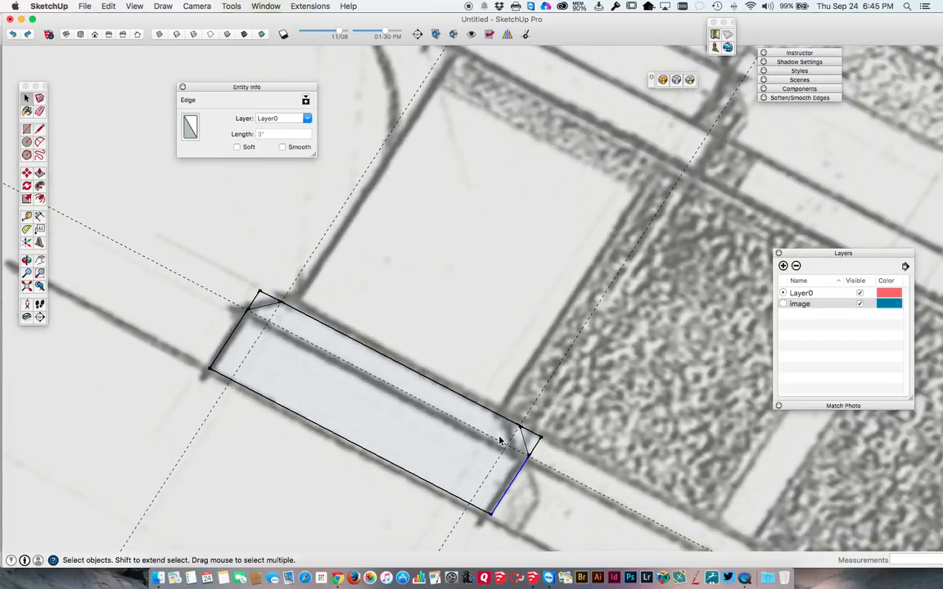
key(e)
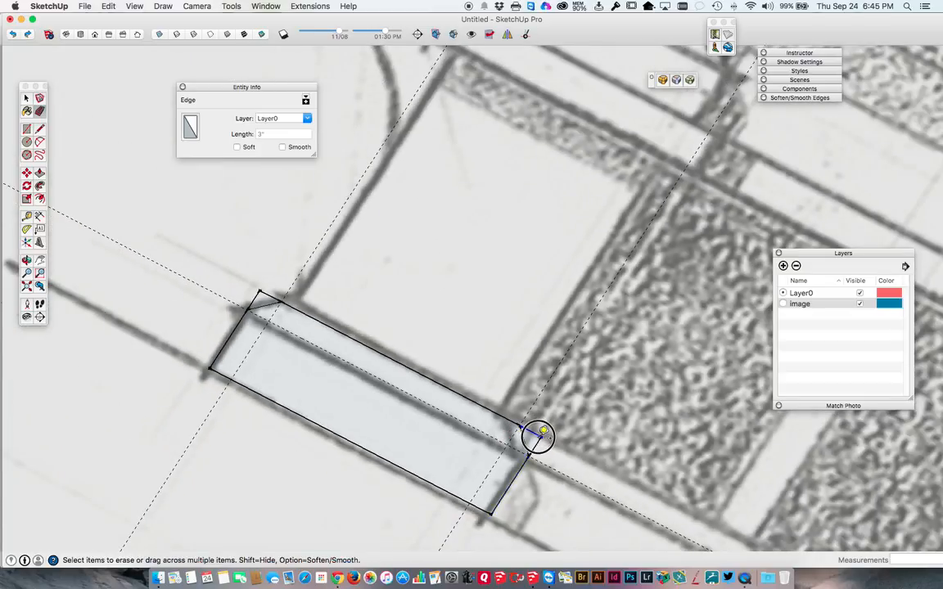
click(539, 444)
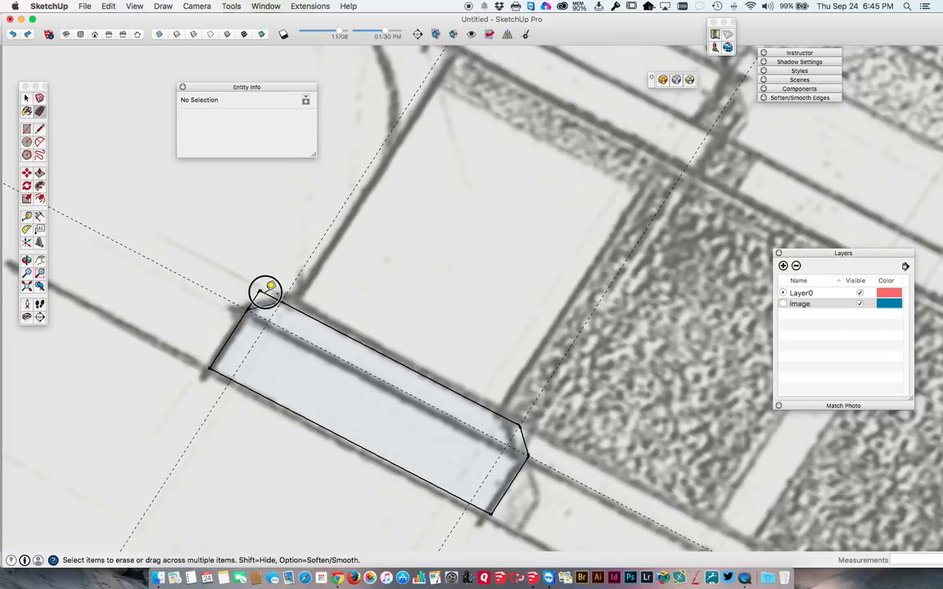
click(248, 291)
key(space)
Try to extrude the beveled base profile about 1' 1", and undo the extrusion
click(303, 336)
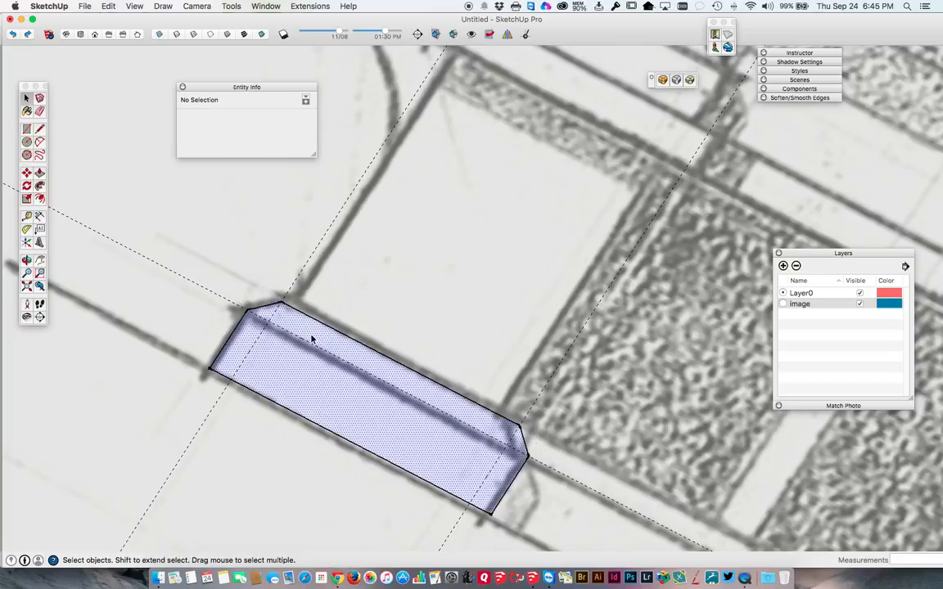
scroll(275, 351, down, 2)
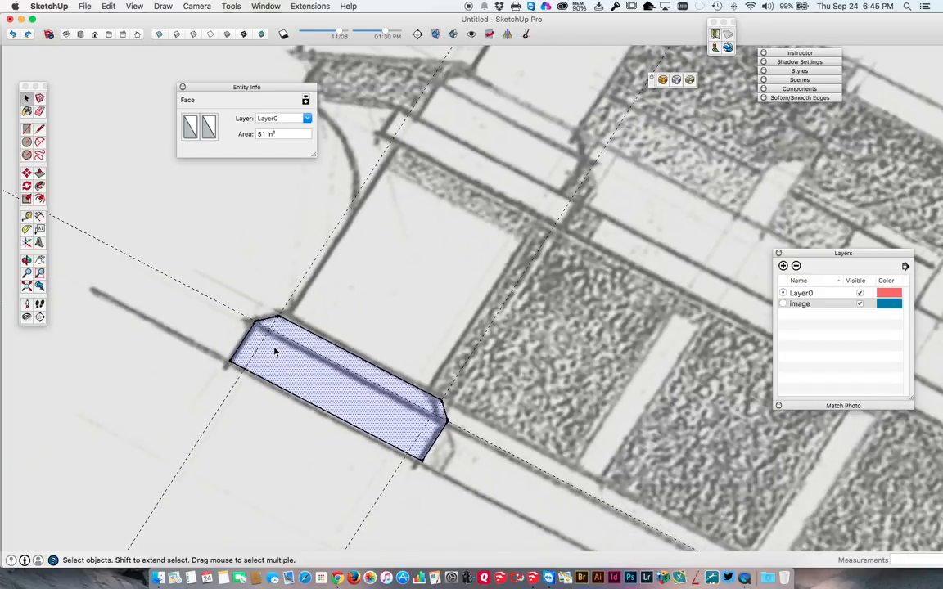
key(p)
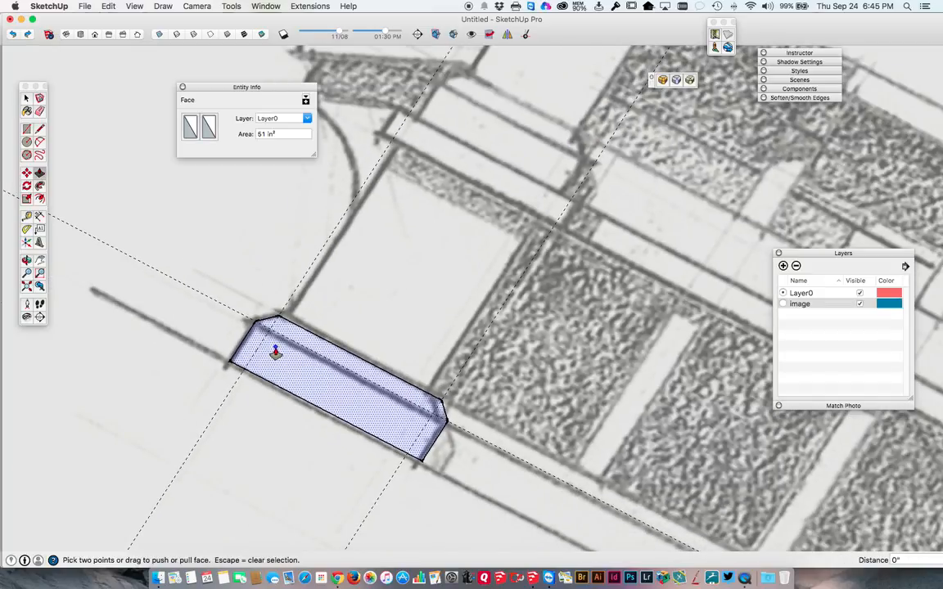
scroll(275, 352, down, 2)
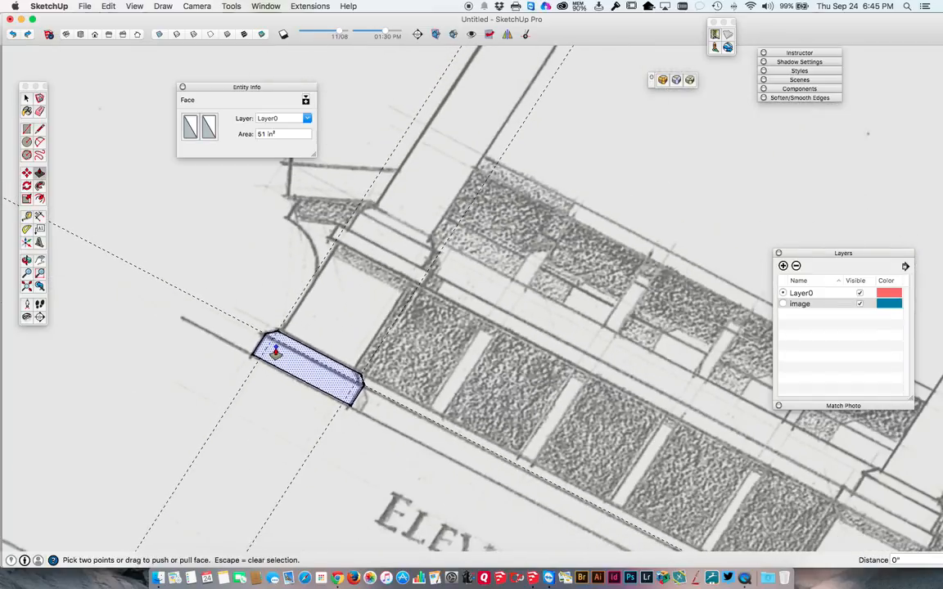
drag(275, 352, 261, 326)
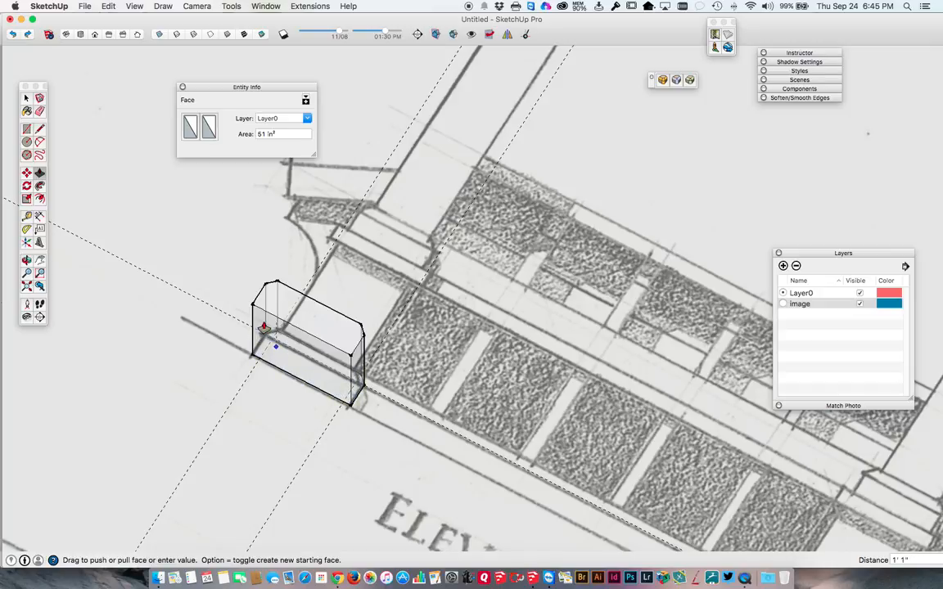
middle_drag(246, 289, 320, 363)
click(312, 324)
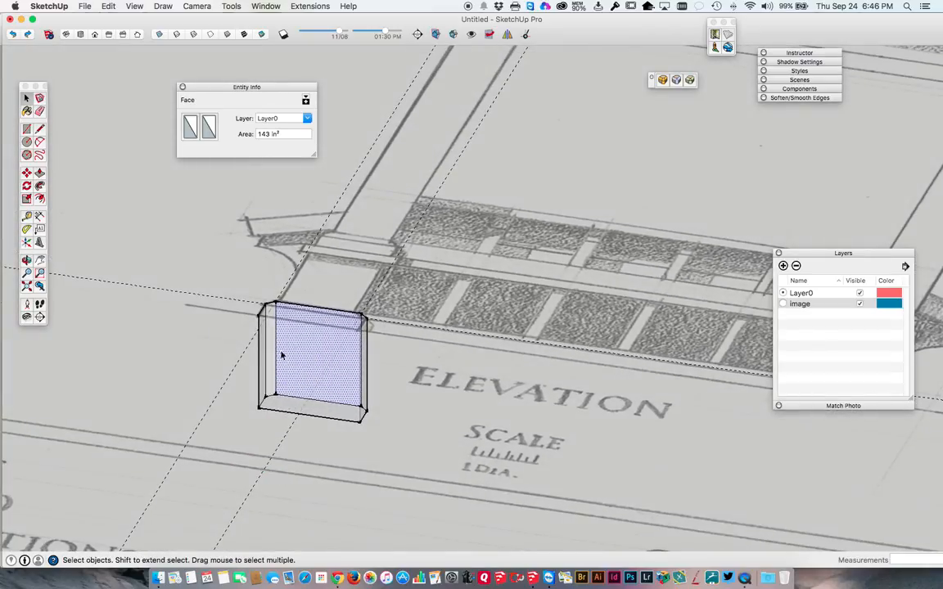
scroll(274, 399, up, 3)
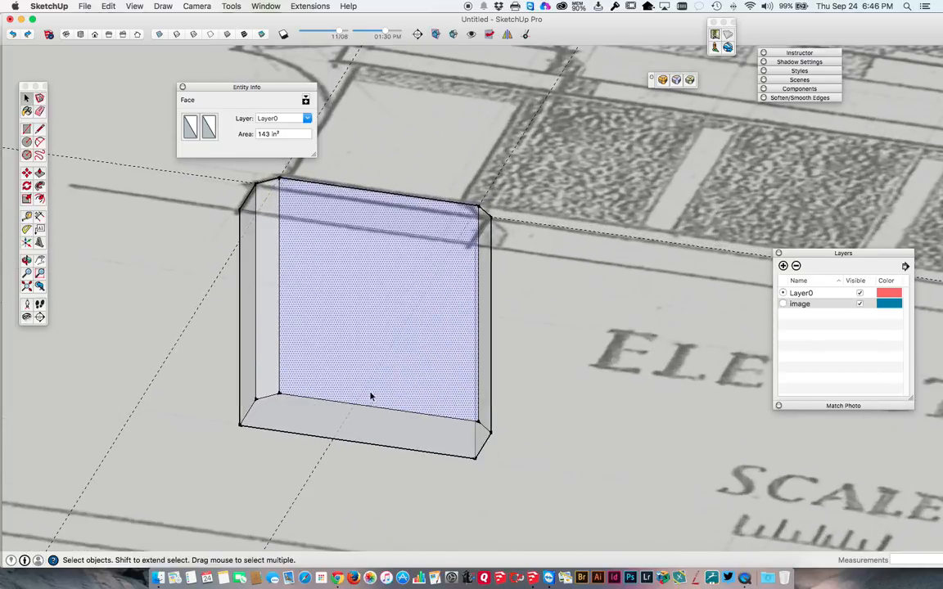
mouse_move(320, 386)
middle_down()
mouse_move(437, 420)
mouse_move(438, 489)
mouse_move(325, 334)
mouse_move(235, 245)
middle_up()
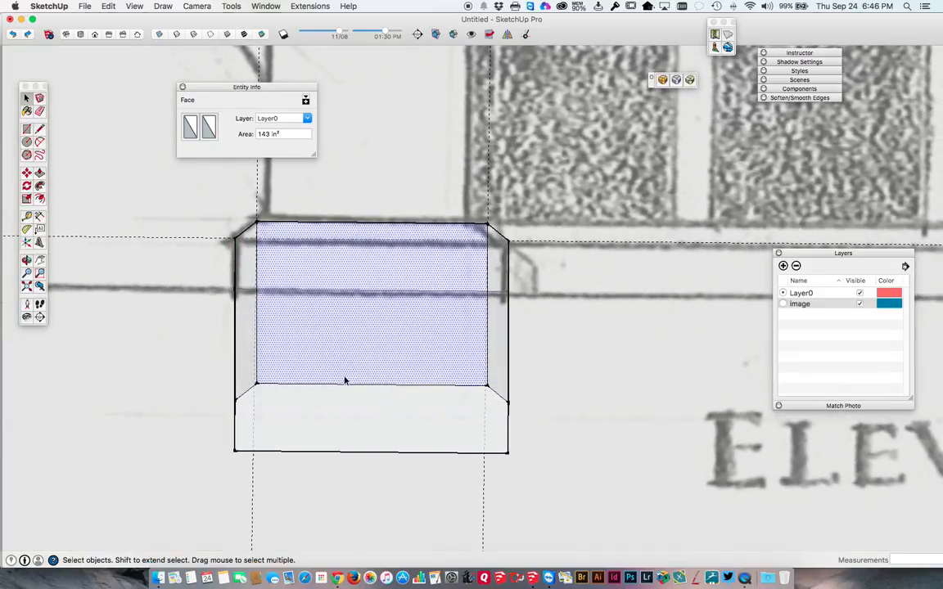
scroll(372, 374, down, 5)
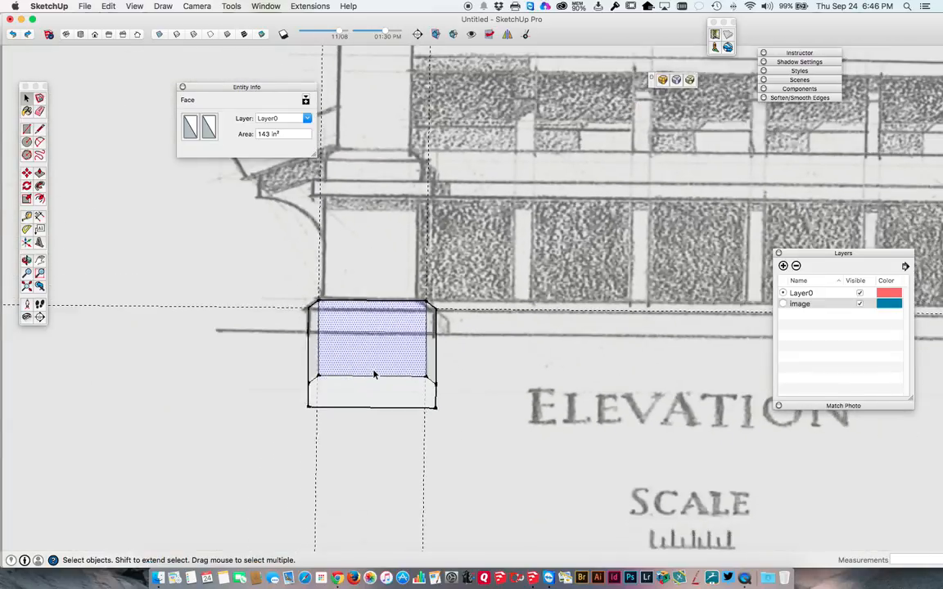
key(super+z)
Draw a square of about 1.17 ft² below the base profile, starting on the guide nearest the profile's outer end
mouse_move(375, 367)
middle_down()
mouse_move(383, 358)
mouse_move(354, 246)
mouse_move(488, 331)
mouse_move(505, 362)
mouse_move(456, 343)
mouse_move(549, 390)
mouse_move(561, 385)
mouse_move(537, 417)
mouse_move(489, 398)
mouse_move(472, 410)
middle_up()
scroll(449, 410, up, 4)
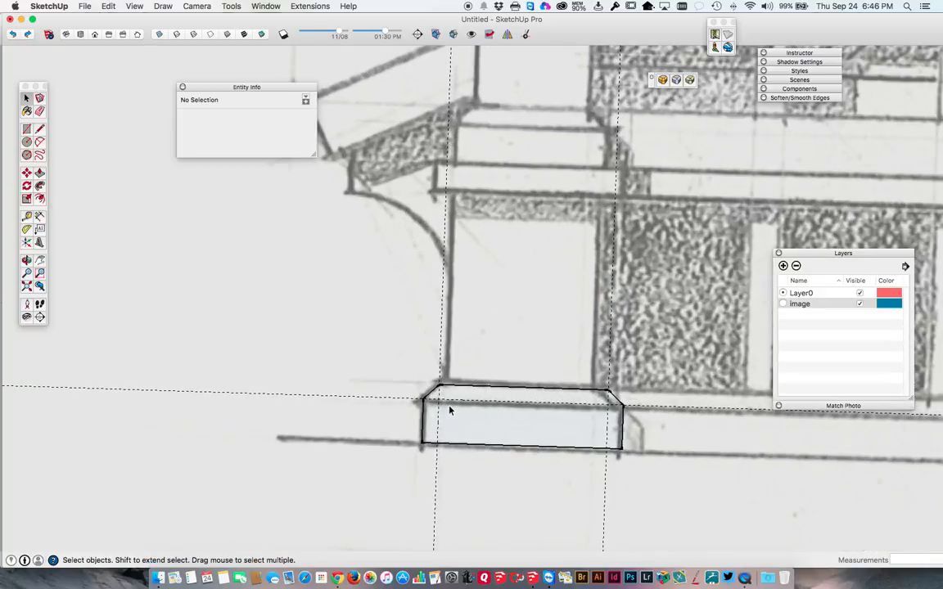
scroll(456, 410, down, 5)
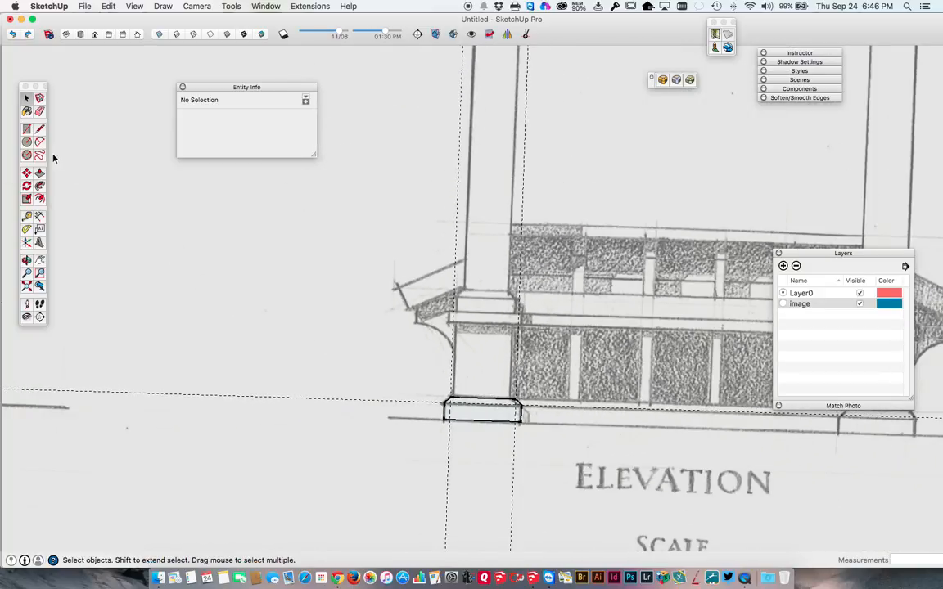
click(27, 131)
mouse_move(678, 375)
middle_down()
mouse_move(536, 486)
mouse_move(542, 500)
mouse_move(548, 456)
middle_up()
click(512, 454)
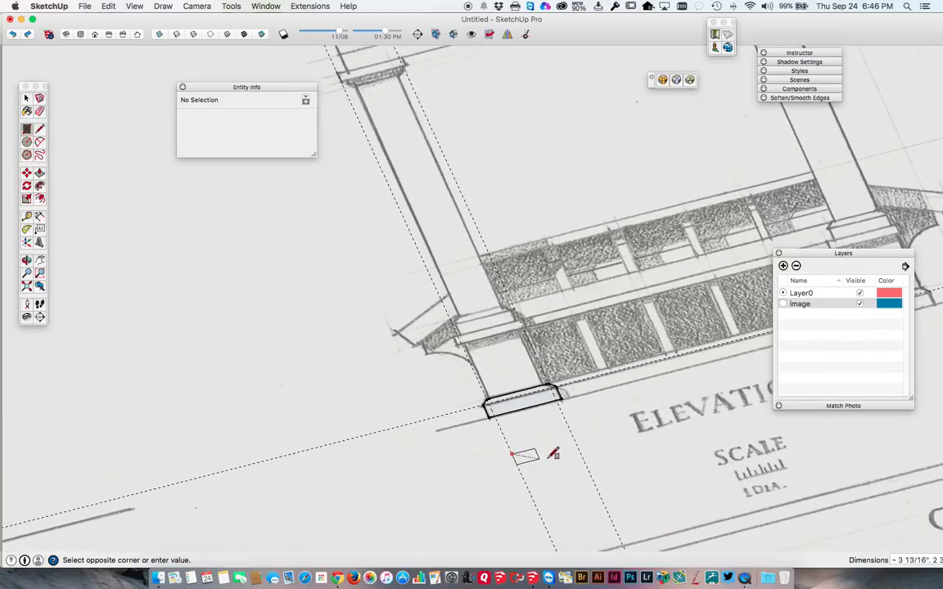
click(609, 491)
Move the whole square 1" outward past the guide so it lines up with the width of the base profile
key(space)
double_click(546, 484)
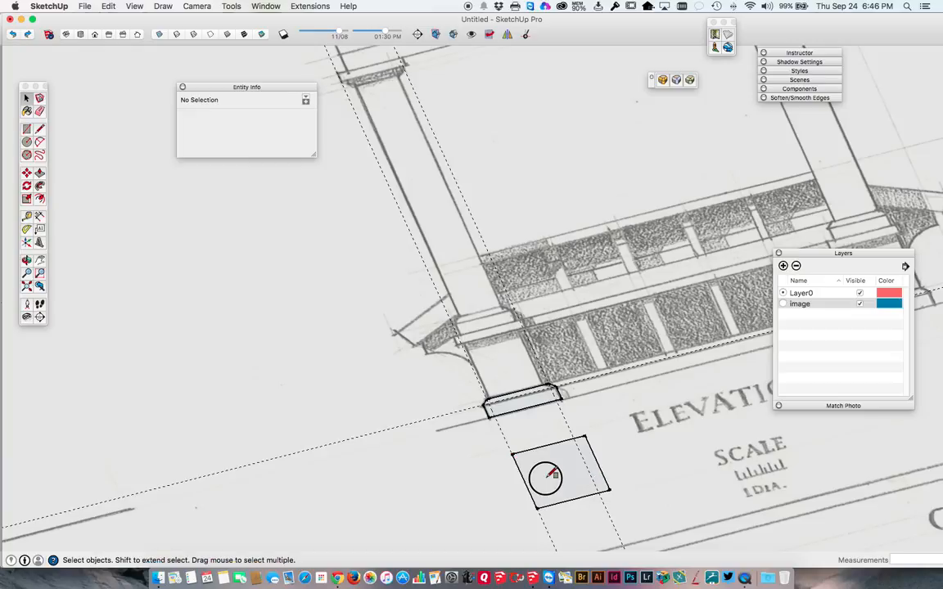
key(m)
click(551, 443)
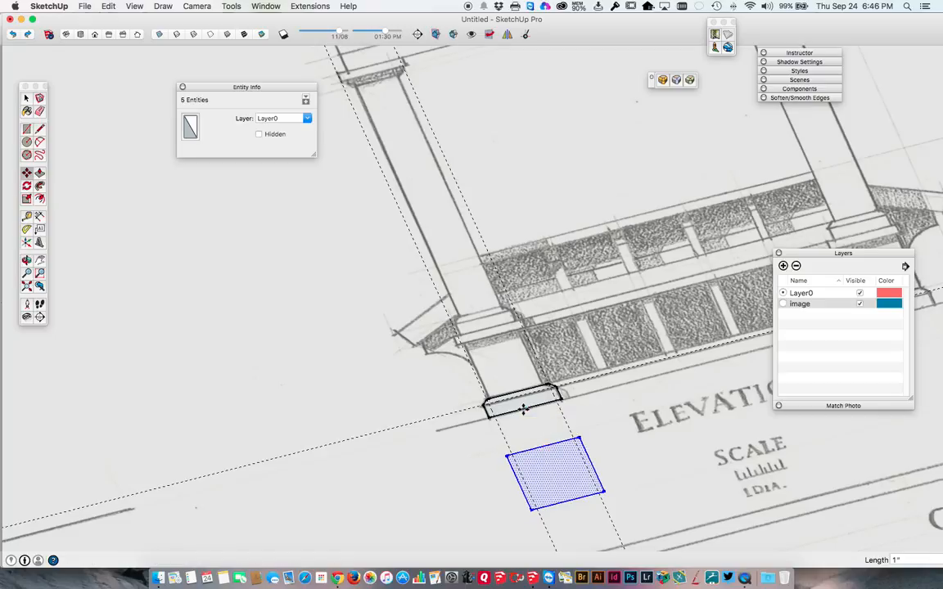
Extrude the square's face 3" with Push/Pull
key(space)
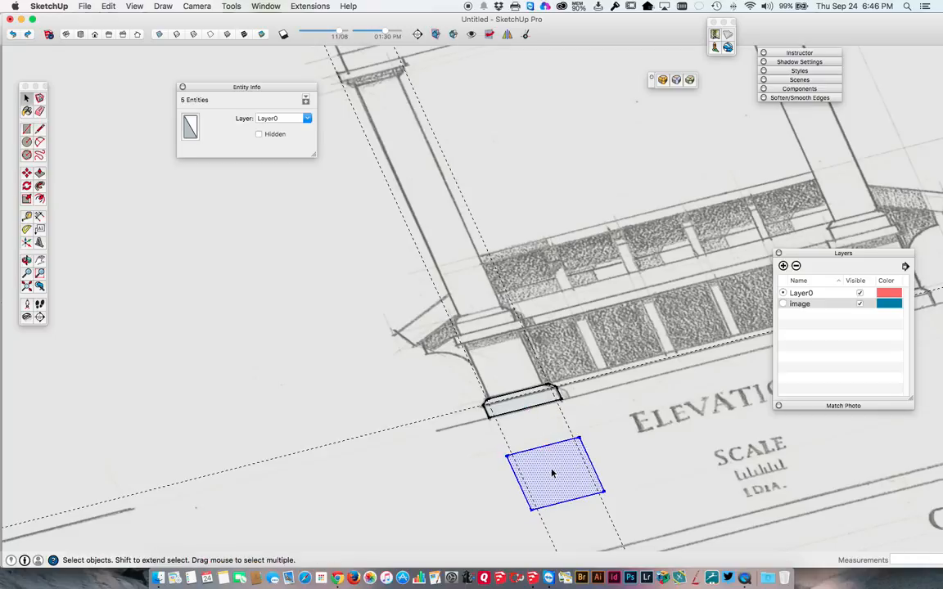
key(p)
click(554, 473)
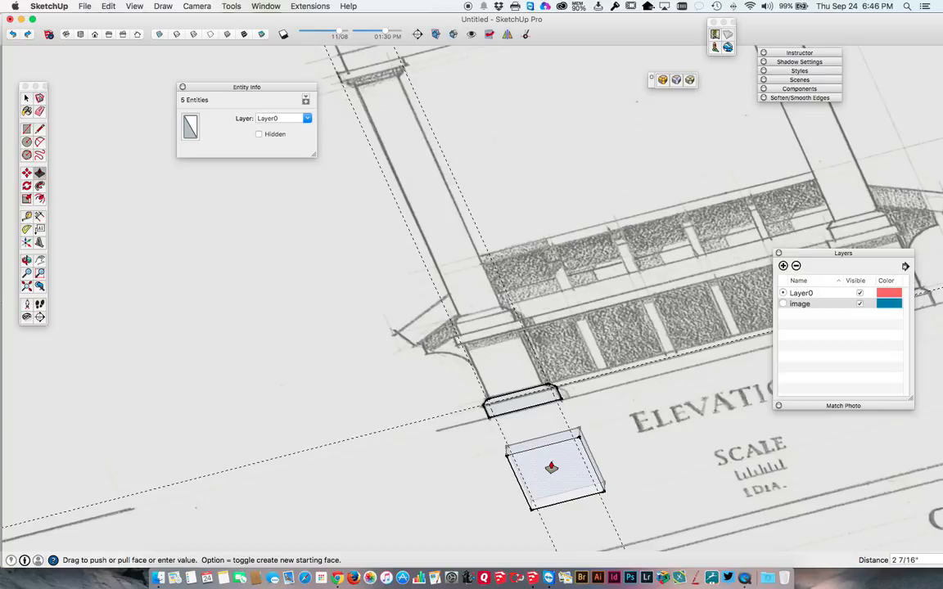
text(3)
key(Return)
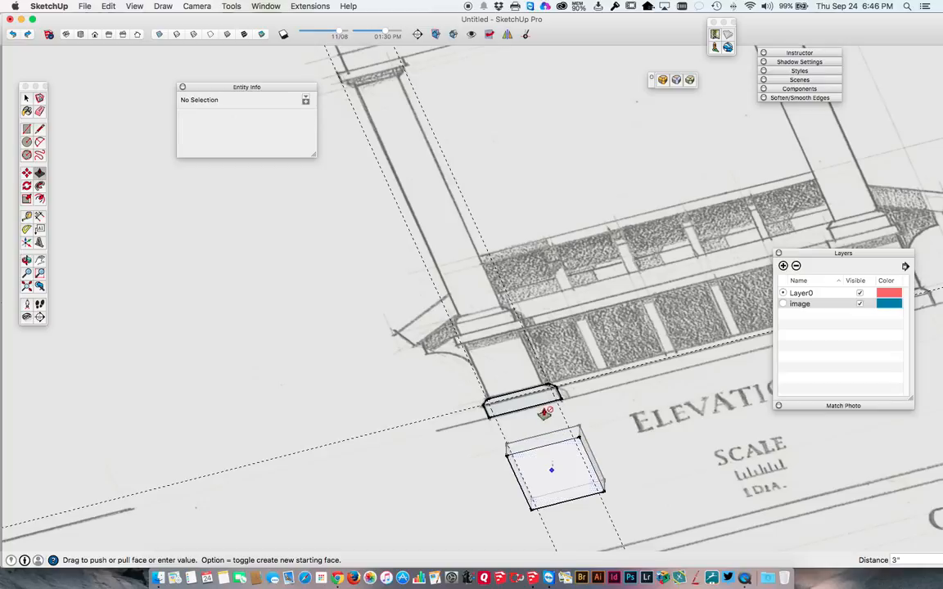
Turn off X-ray display and pull the square's face up 3" above the drawing
click(160, 33)
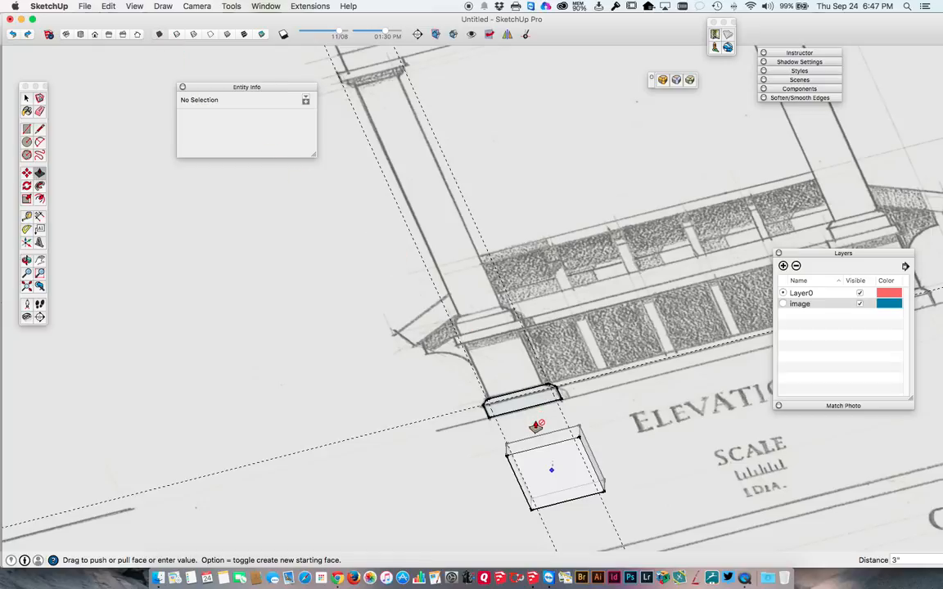
key(x)
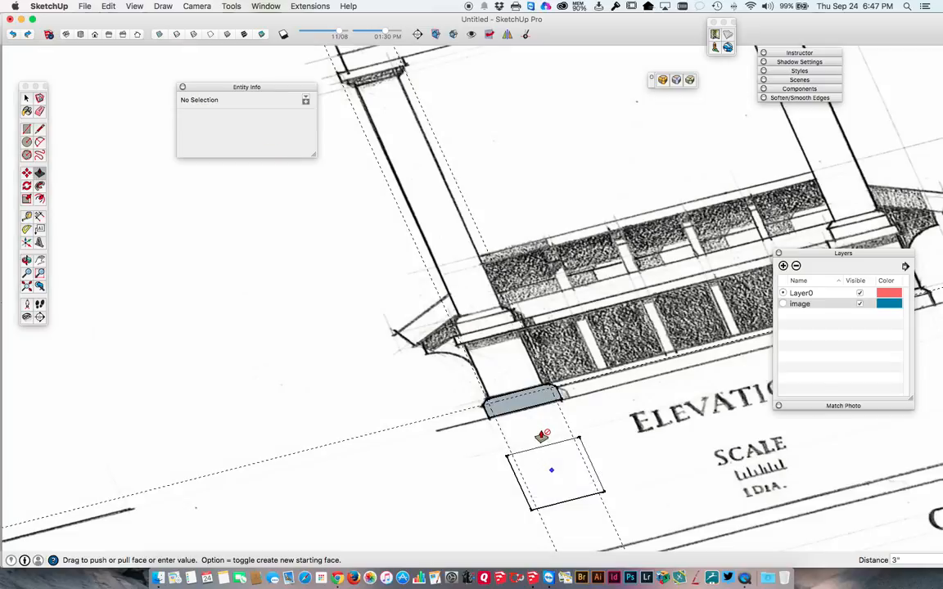
middle_drag(548, 459, 604, 138)
middle_drag(504, 382, 575, 297)
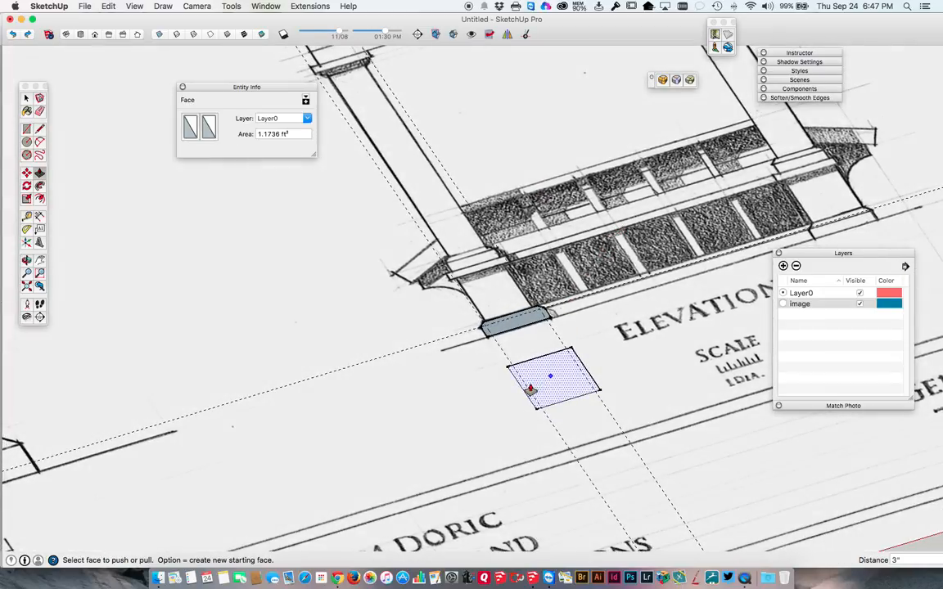
drag(542, 388, 540, 374)
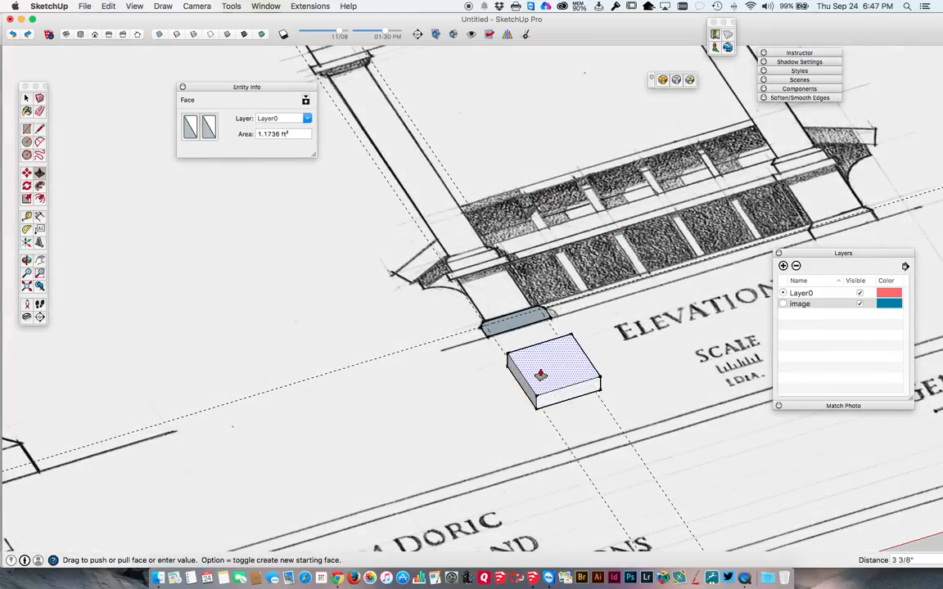
text(3)
key(Return)
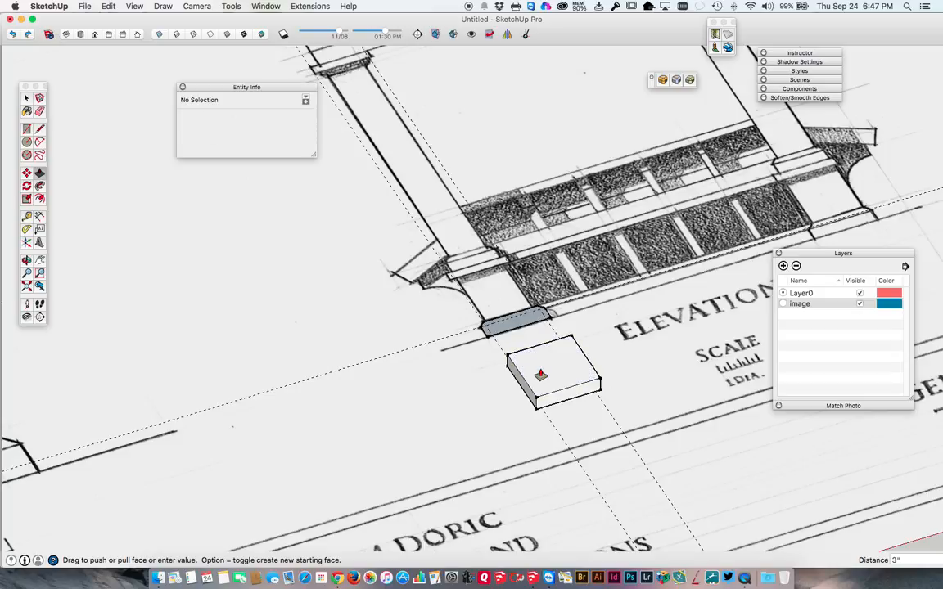
Extrude a new 1" layer from the block's top face, keeping the seam edge at its base
scroll(540, 375, up, 4)
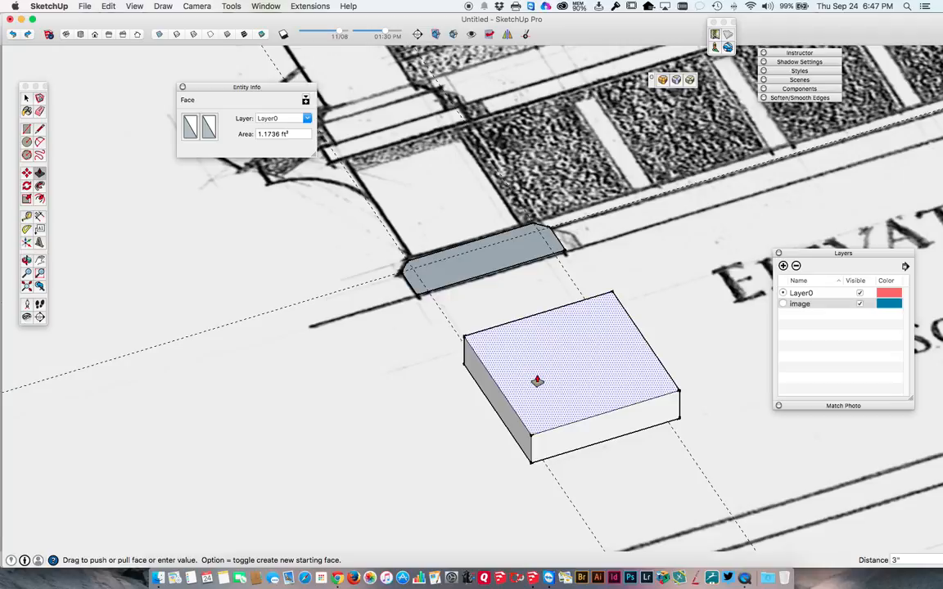
click(535, 388)
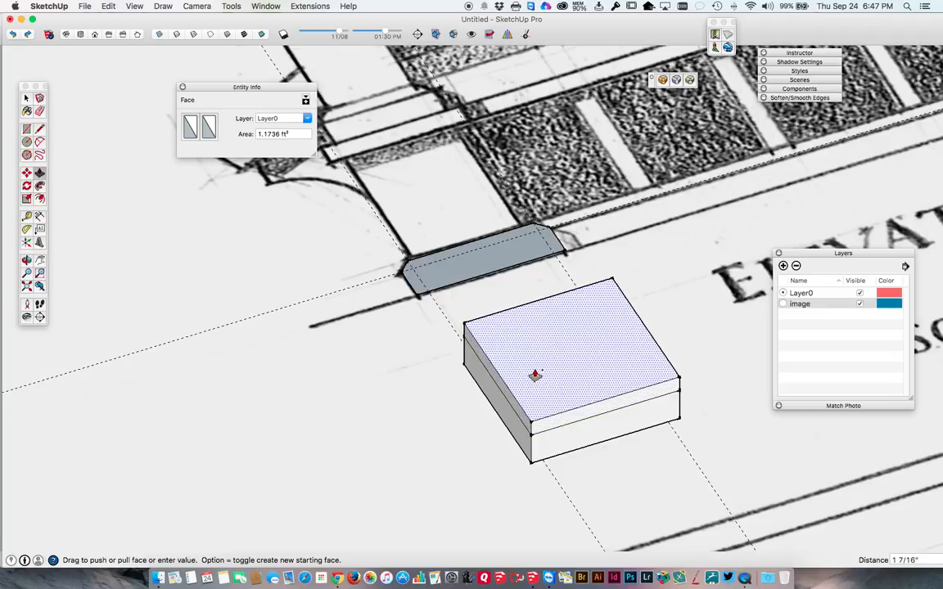
text(1)
key(Return)
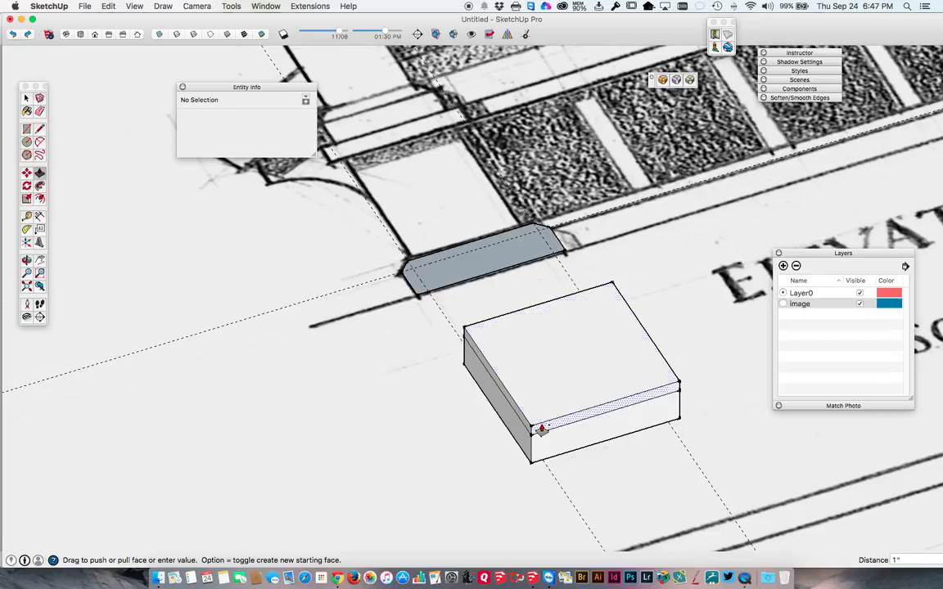
click(540, 431)
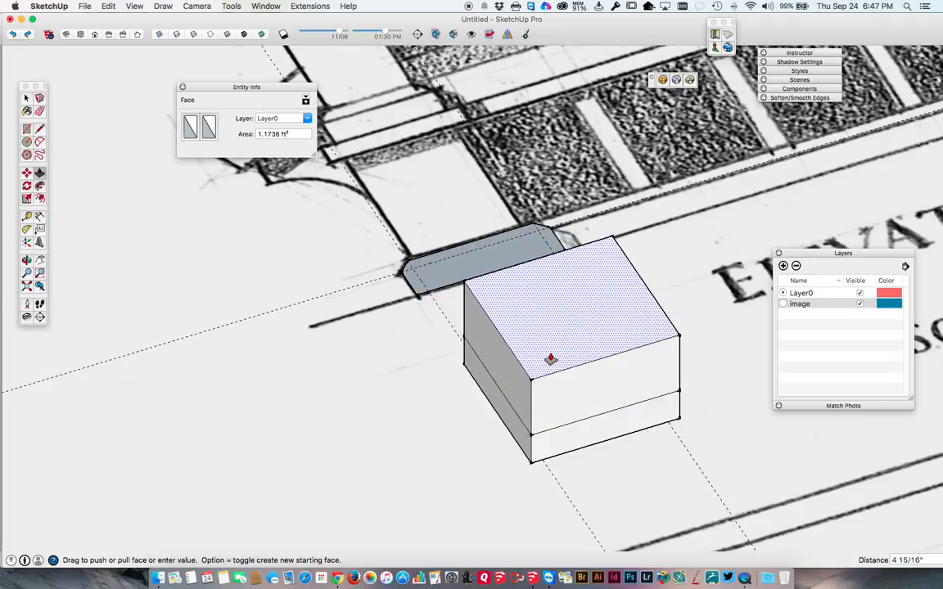
click(551, 370)
click(550, 385)
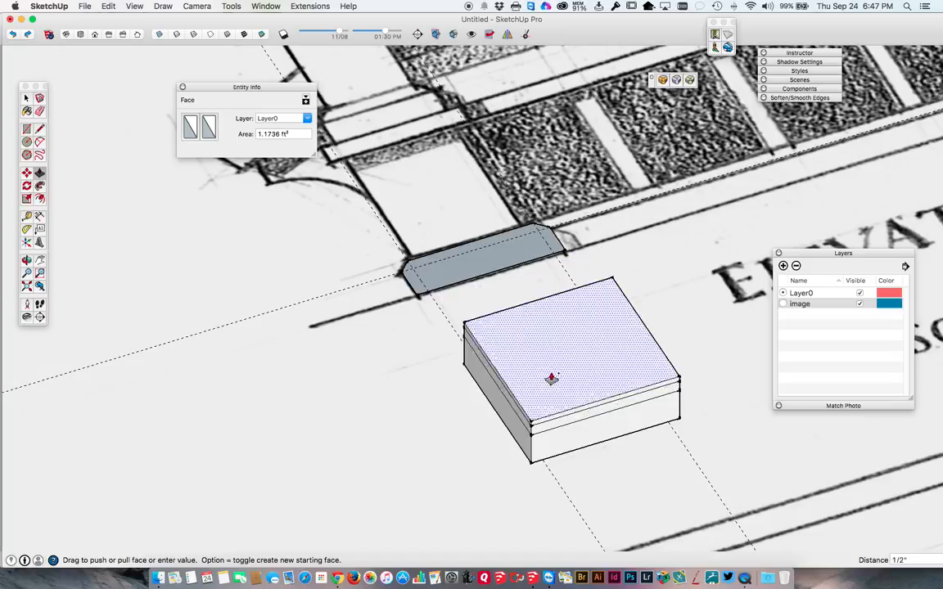
click(544, 378)
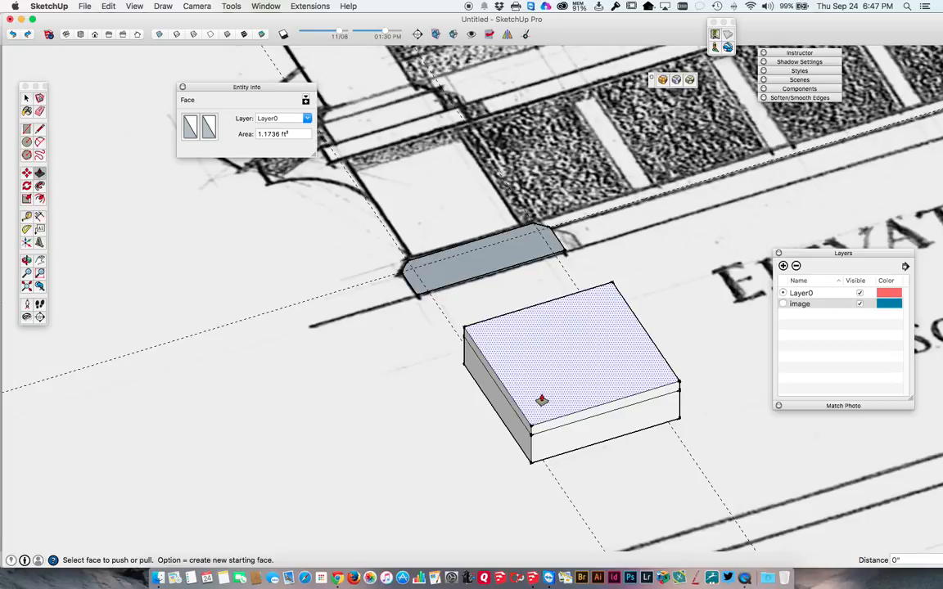
click(541, 399)
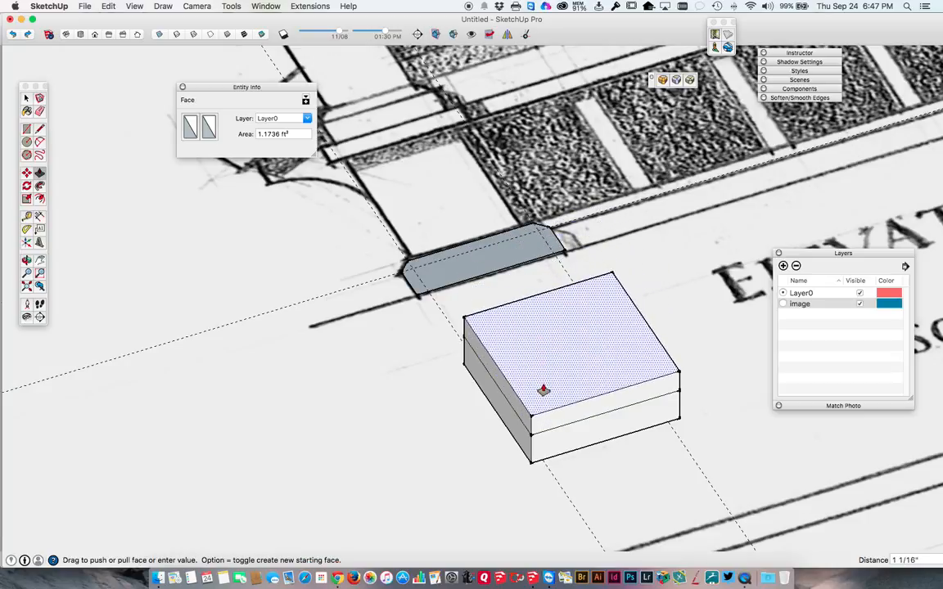
click(552, 354)
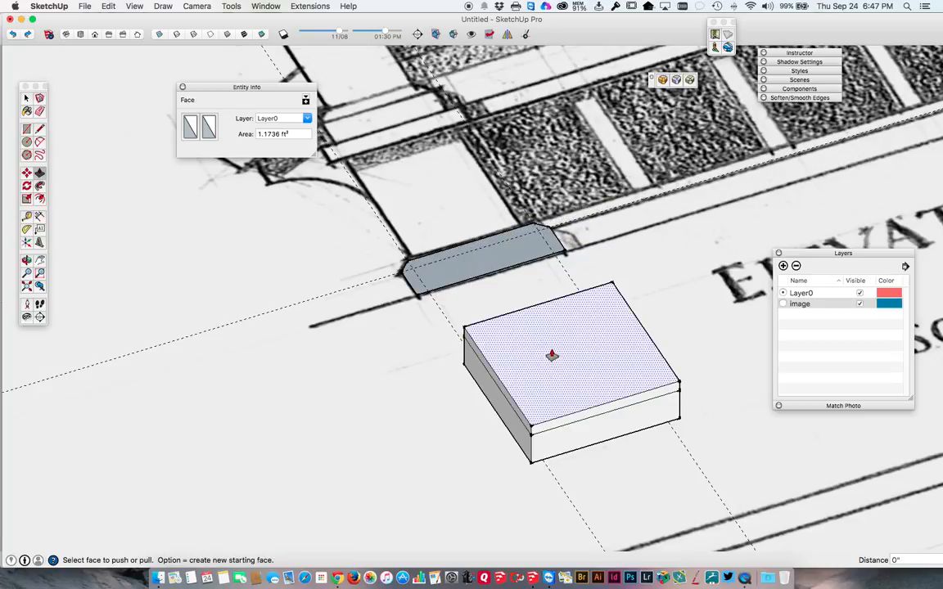
click(550, 389)
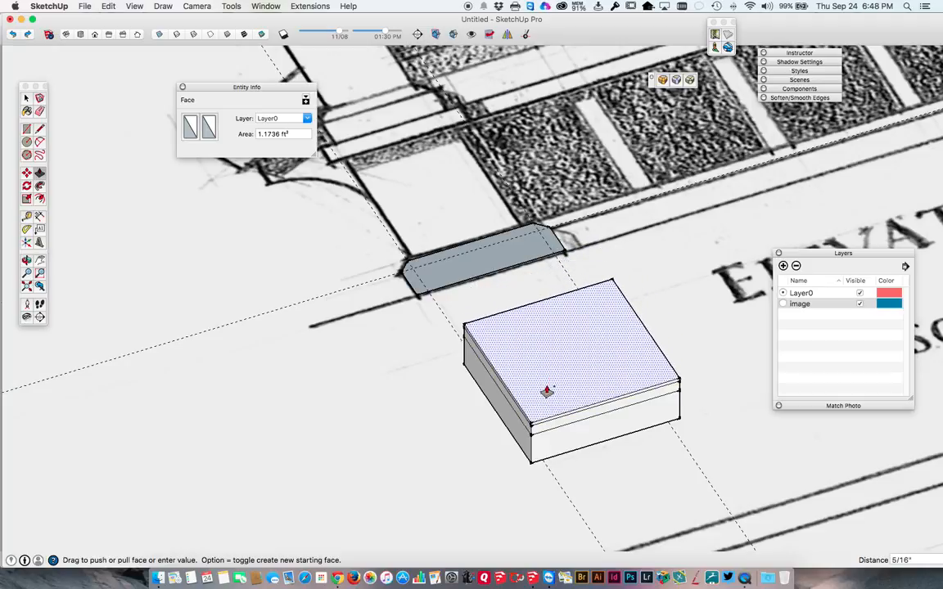
key(Escape)
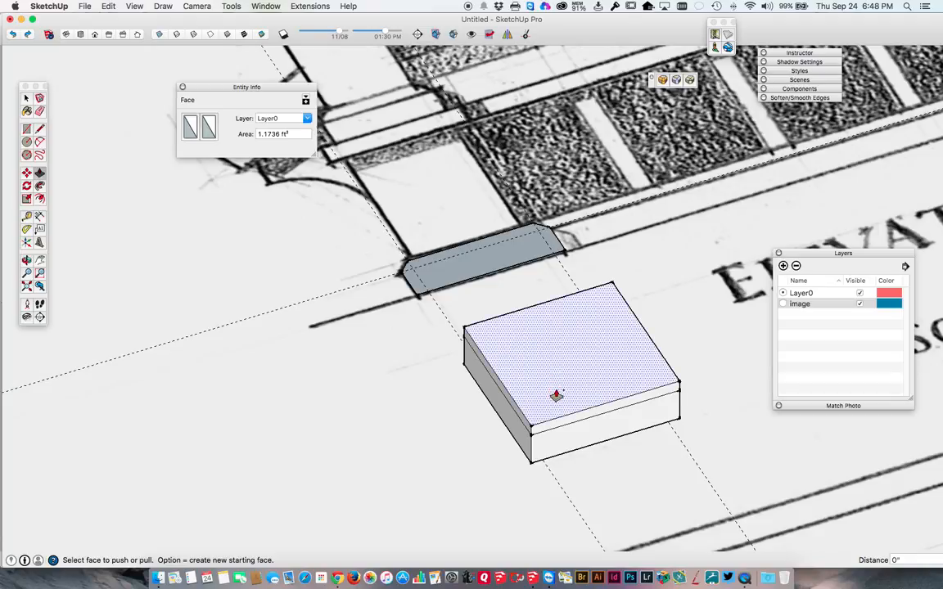
Try tapering the 1" layer by scaling its top face uniformly about its center to 0.93, and undo the scaling
scroll(555, 394, up, 5)
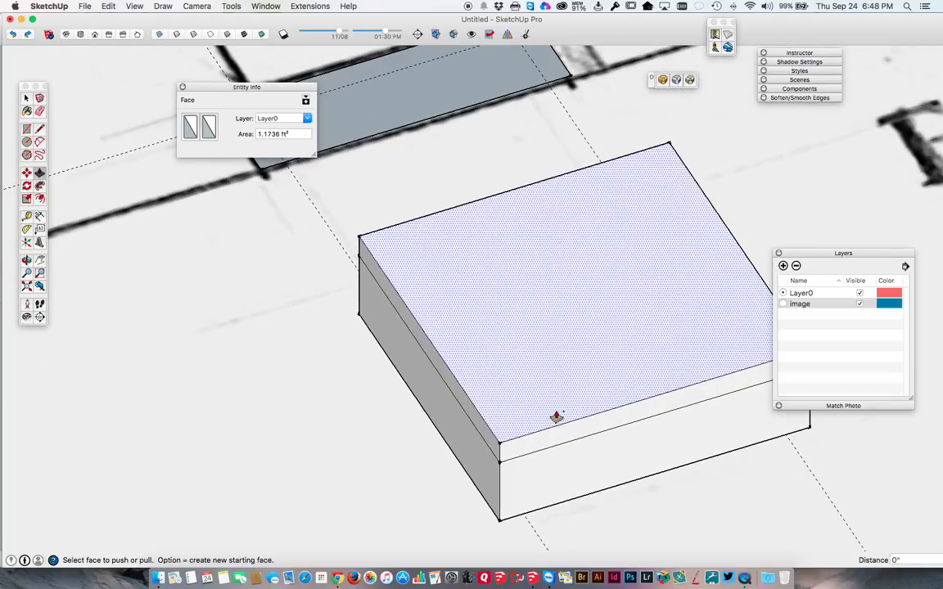
key(s)
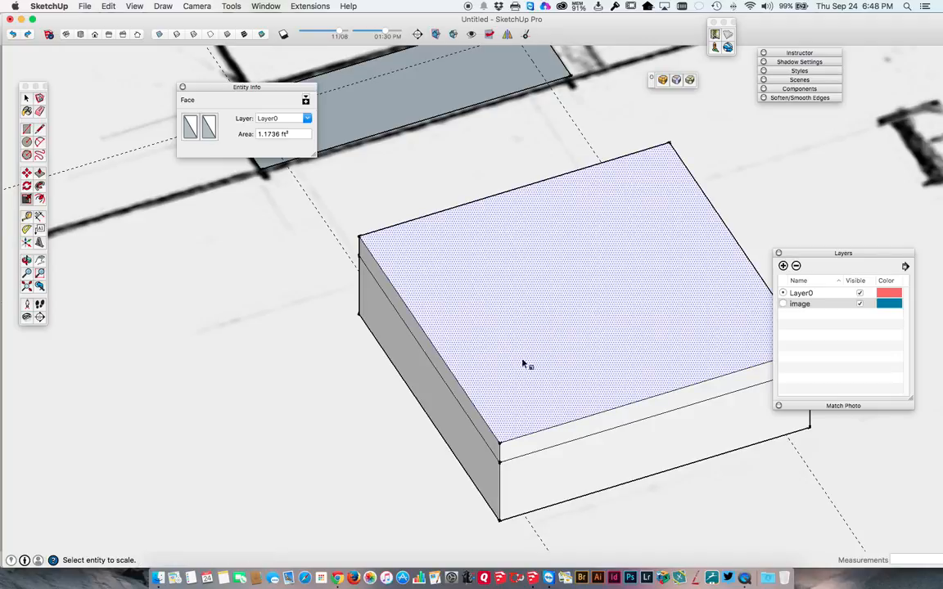
key(space)
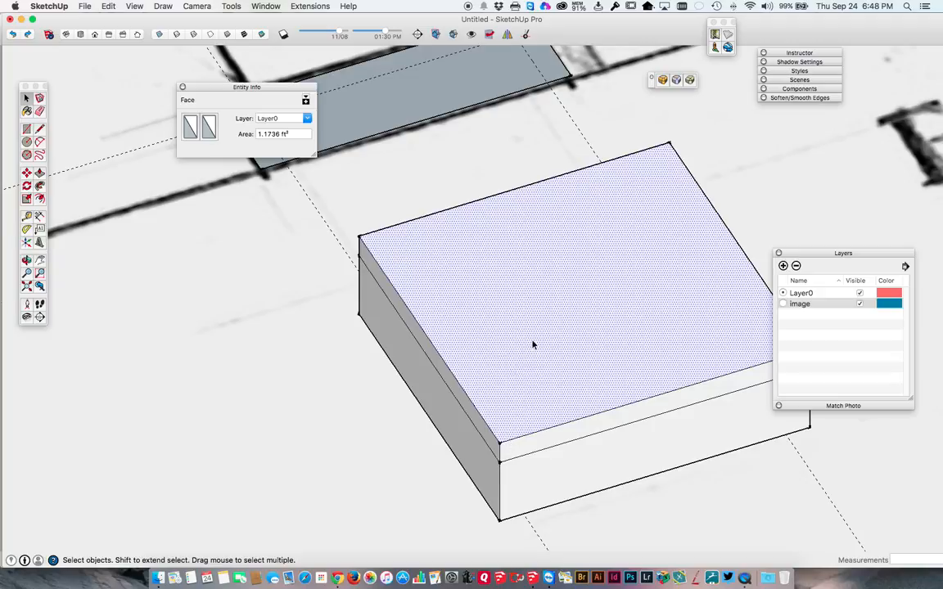
key(s)
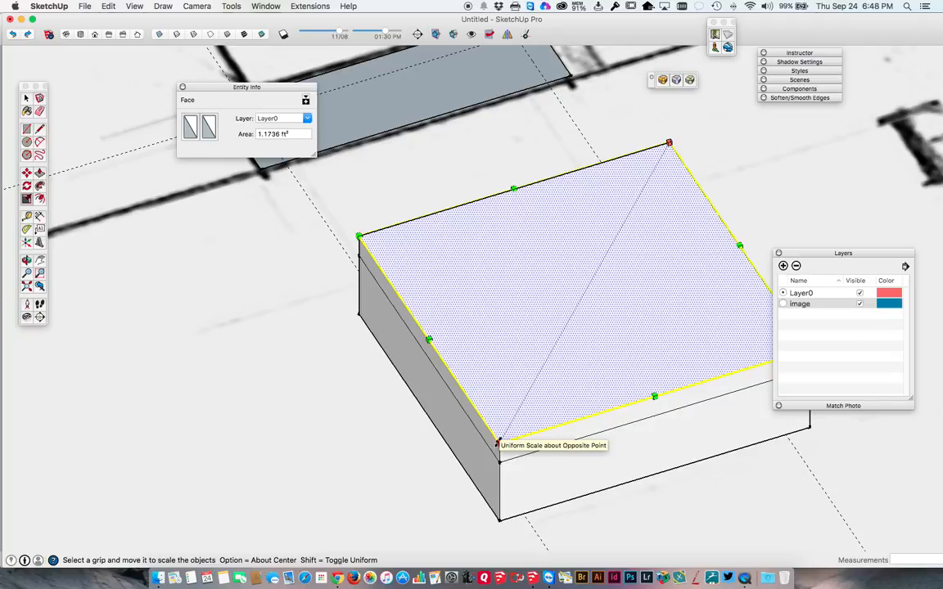
alt+drag(498, 442, 508, 433)
scroll(509, 439, down, 3)
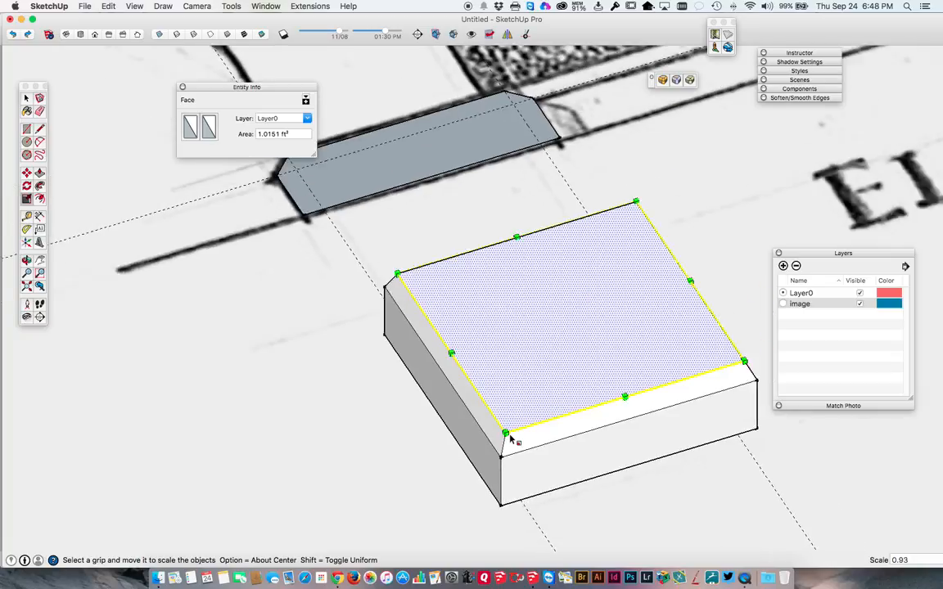
scroll(509, 439, up, 1)
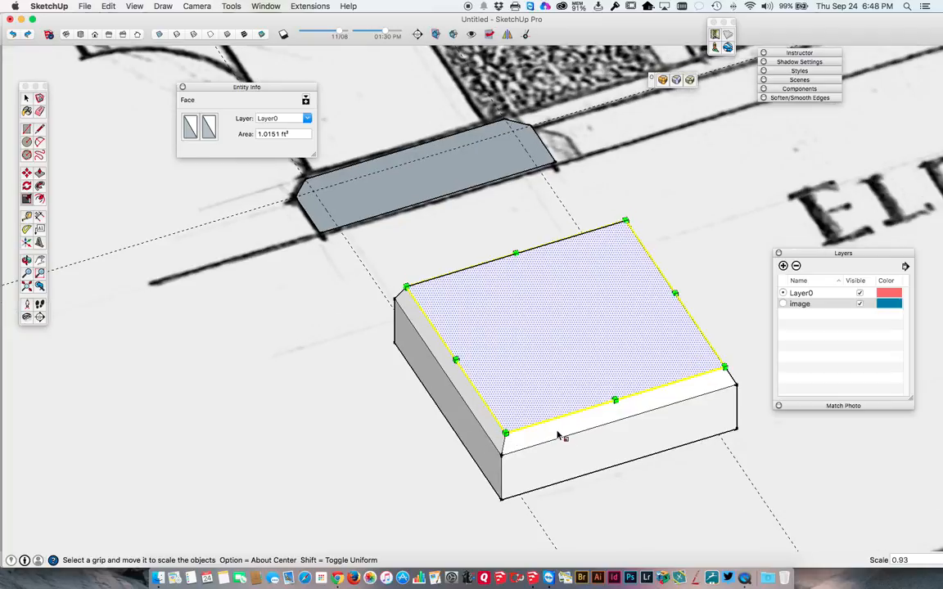
key(super+z)
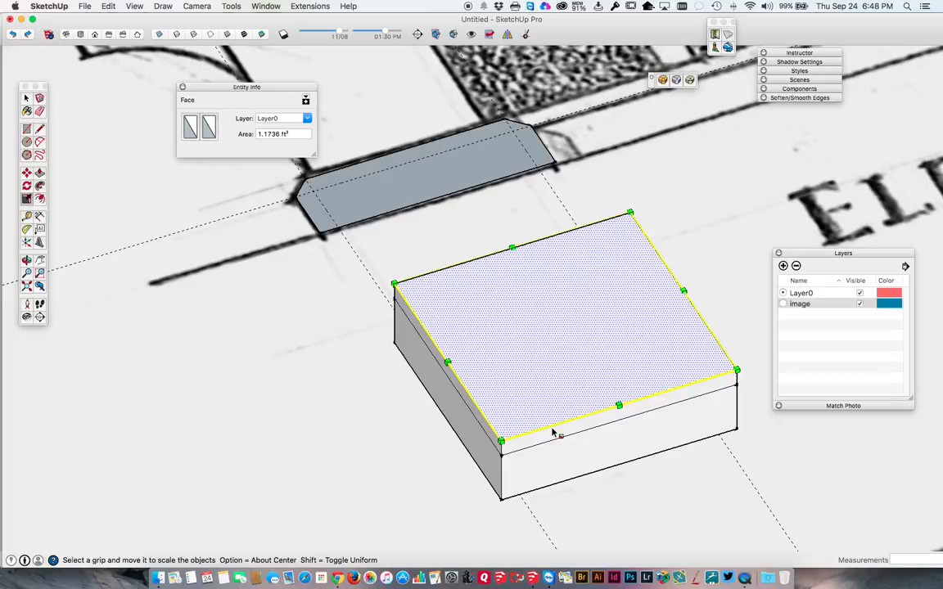
Push the top face down 1" to remove the added layer, and draw a line about 1 11/16" along a top edge from its corner
key(p)
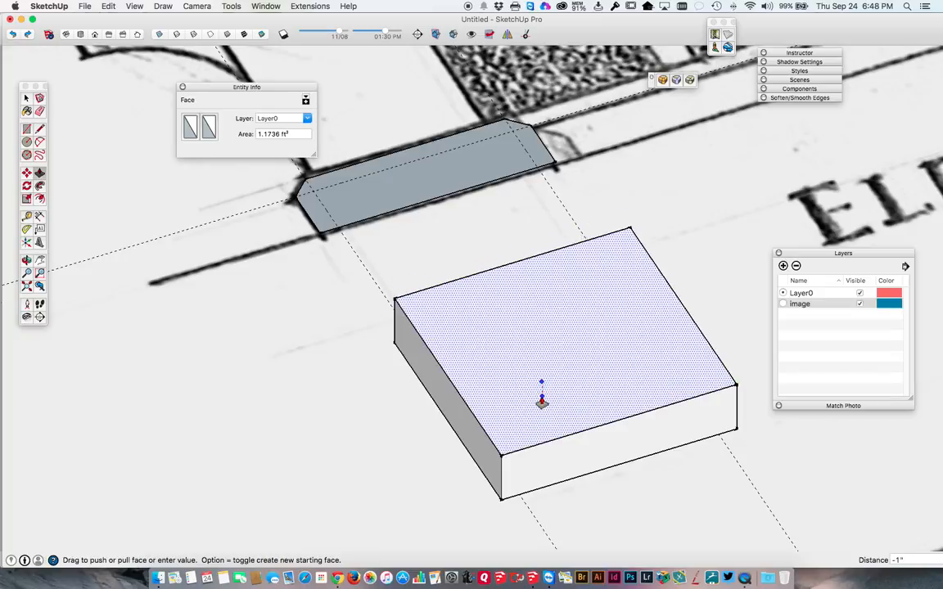
click(555, 434)
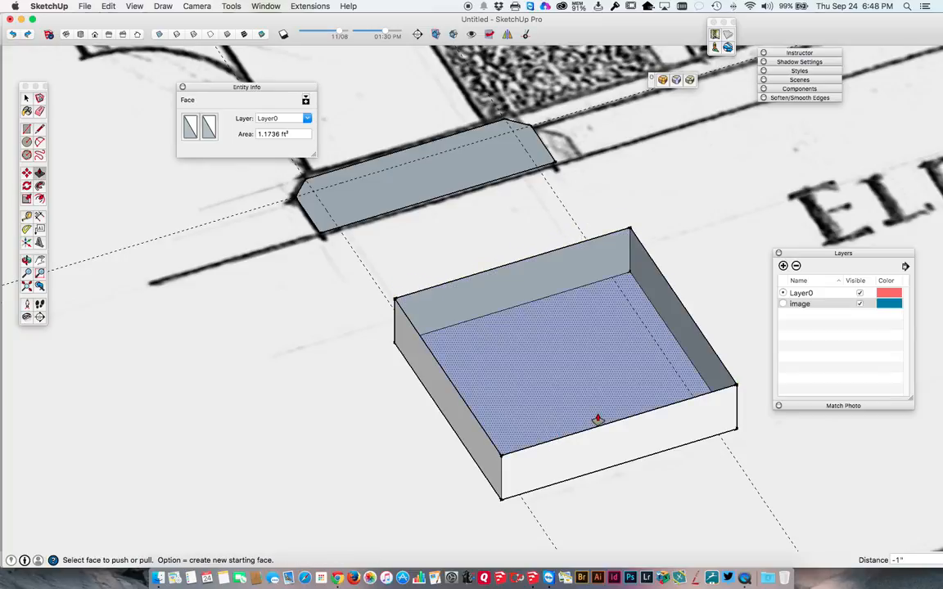
key(l)
click(736, 384)
click(724, 364)
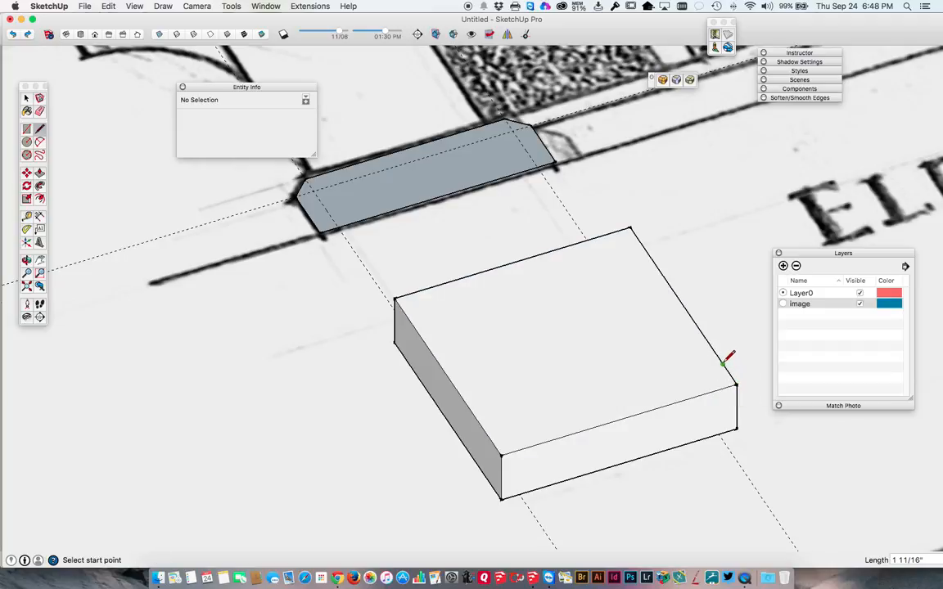
key(space)
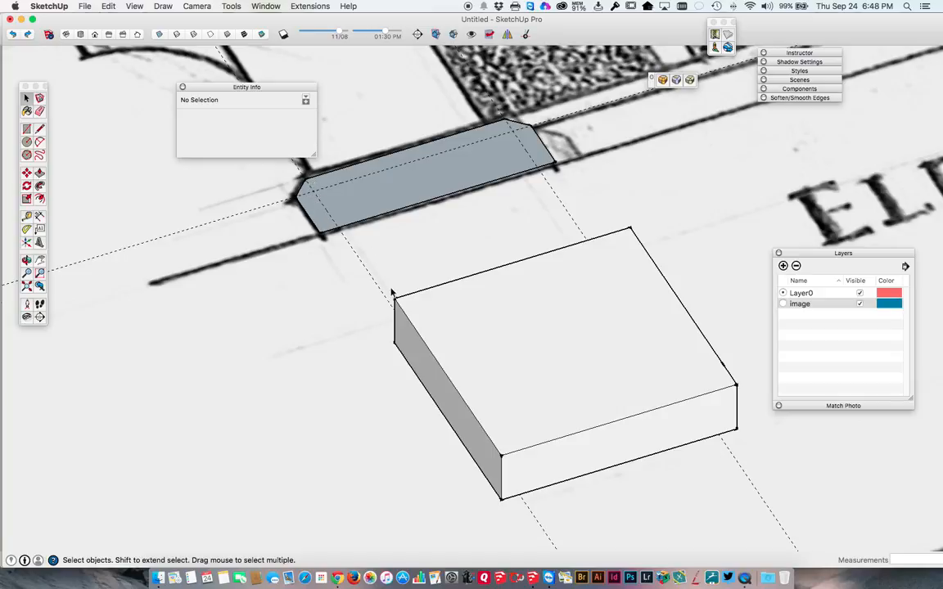
Draw an upright triangular bevel profile at the block's top corner, 1" along the edge and 1" high, closed back to the corner
key(l)
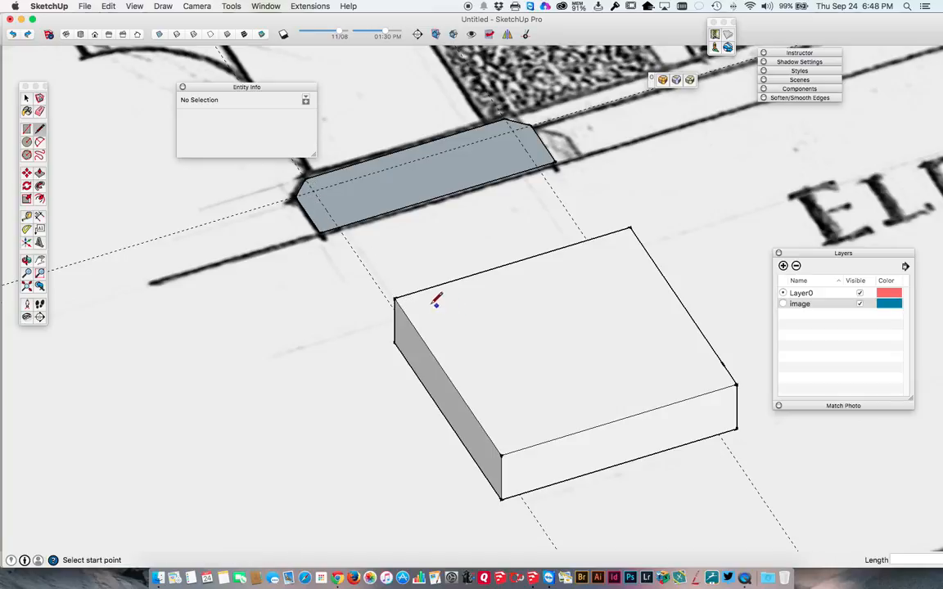
click(396, 299)
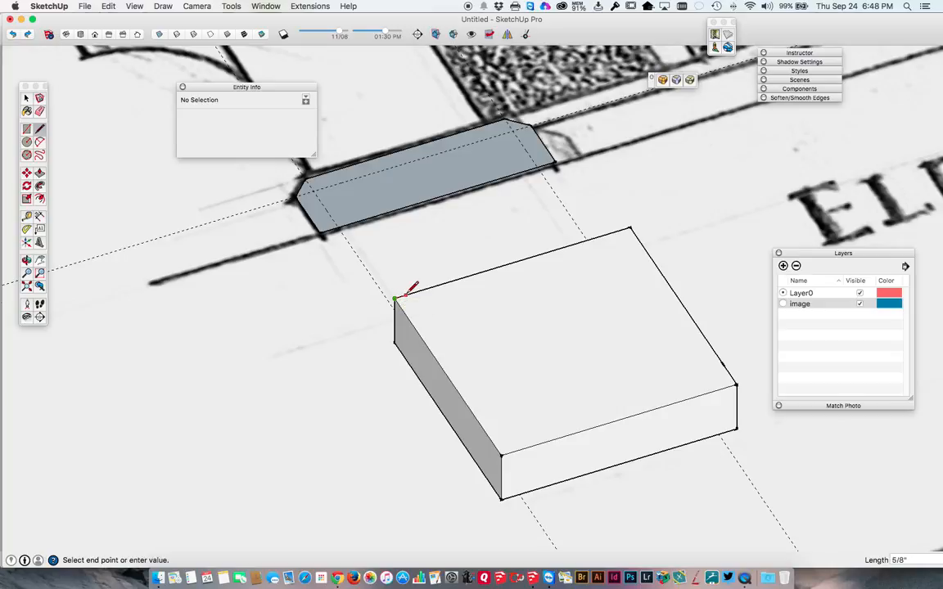
click(411, 292)
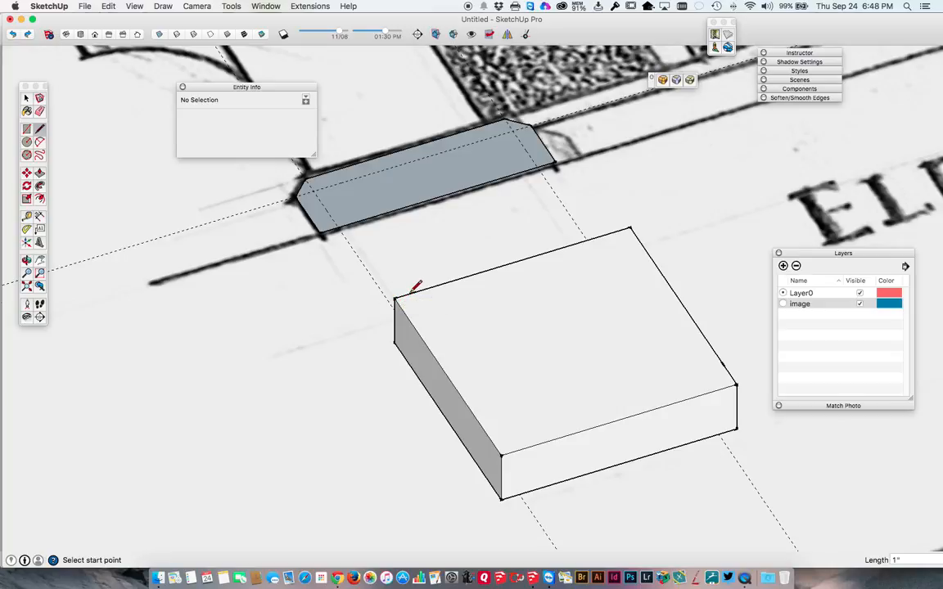
click(413, 293)
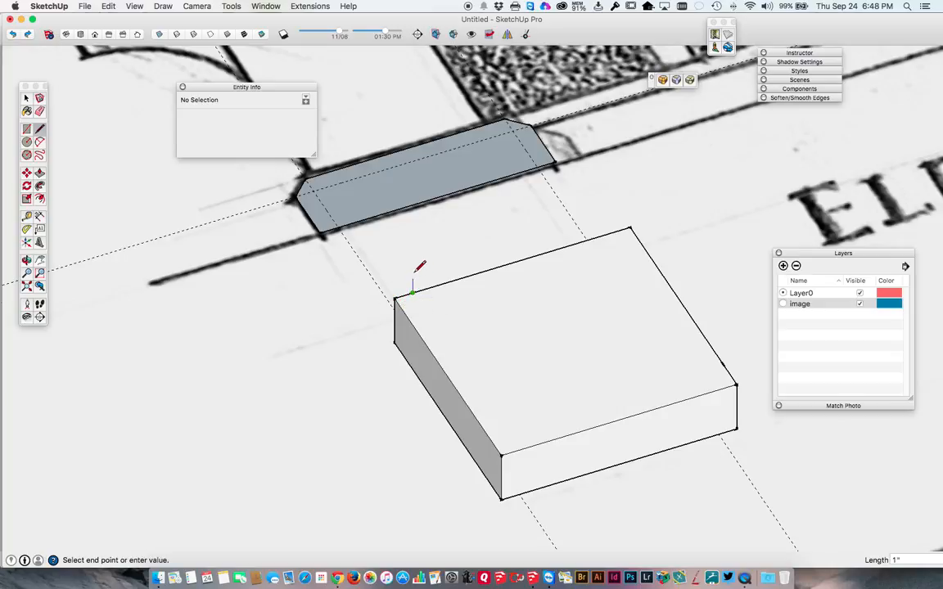
text(1)
key(Return)
click(396, 298)
key(space)
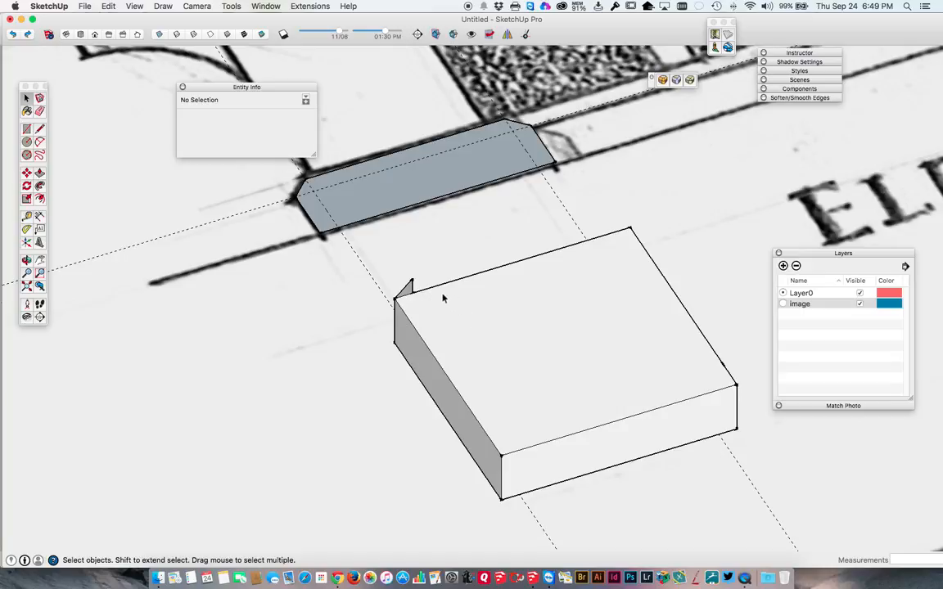
Try sweeping the triangular profile with Follow Me around the individually selected edges of the top face, and undo the sweep
click(400, 309)
shift+click(536, 446)
shift+click(725, 366)
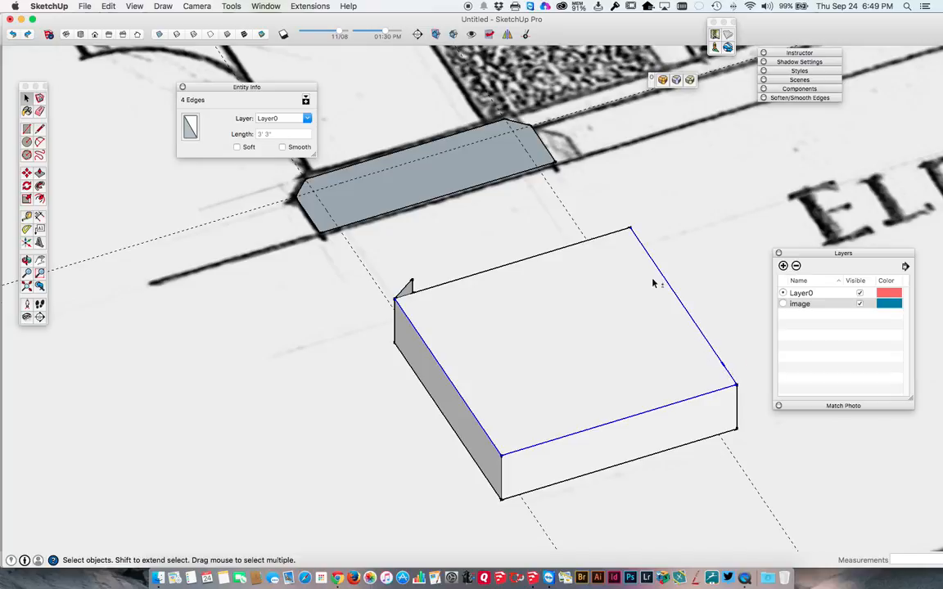
shift+click(607, 237)
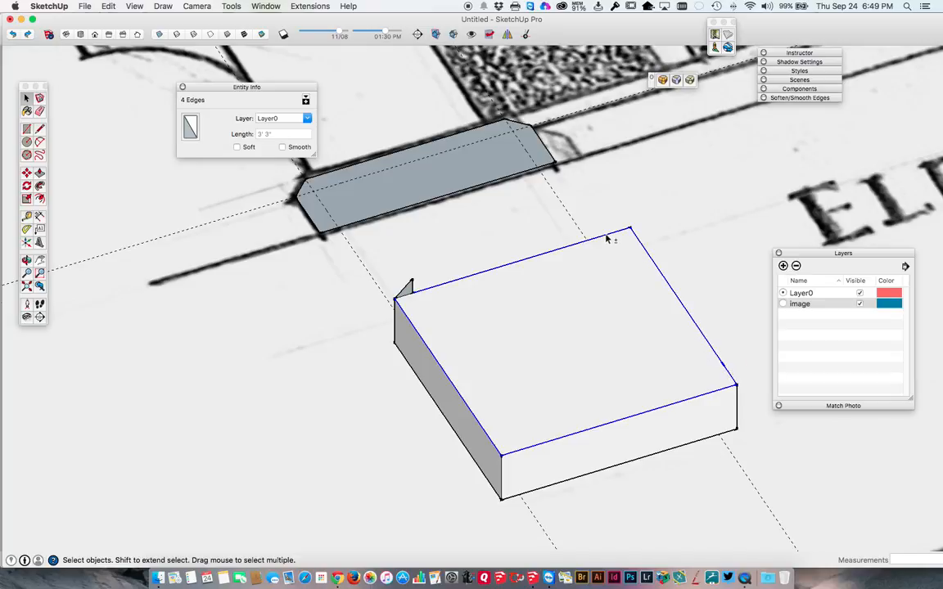
shift+click(403, 300)
click(40, 187)
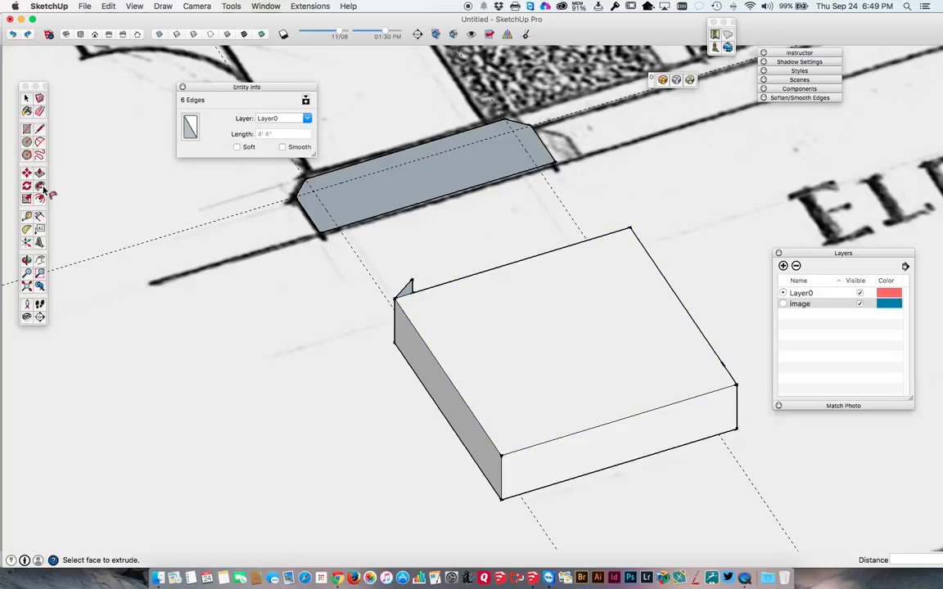
click(409, 291)
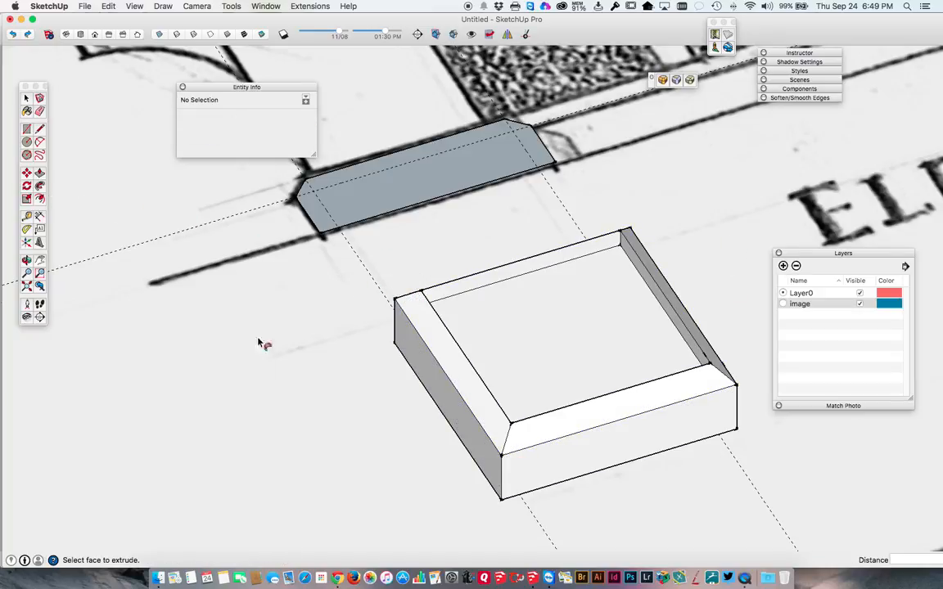
middle_drag(431, 347, 206, 455)
key(super+z)
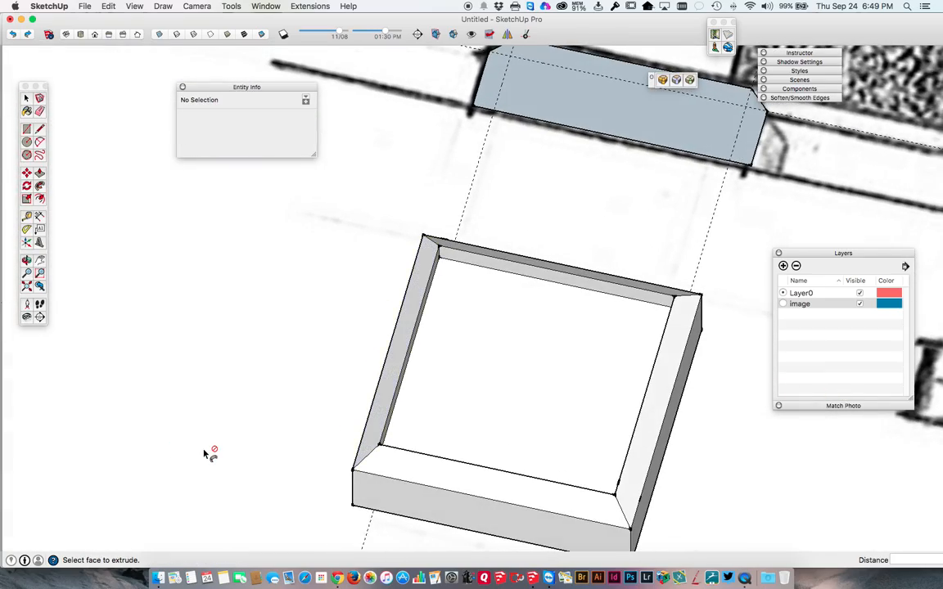
Sweep the triangular profile around the block with Follow Me, using the selected top face as the path
key(space)
middle_drag(322, 390, 415, 354)
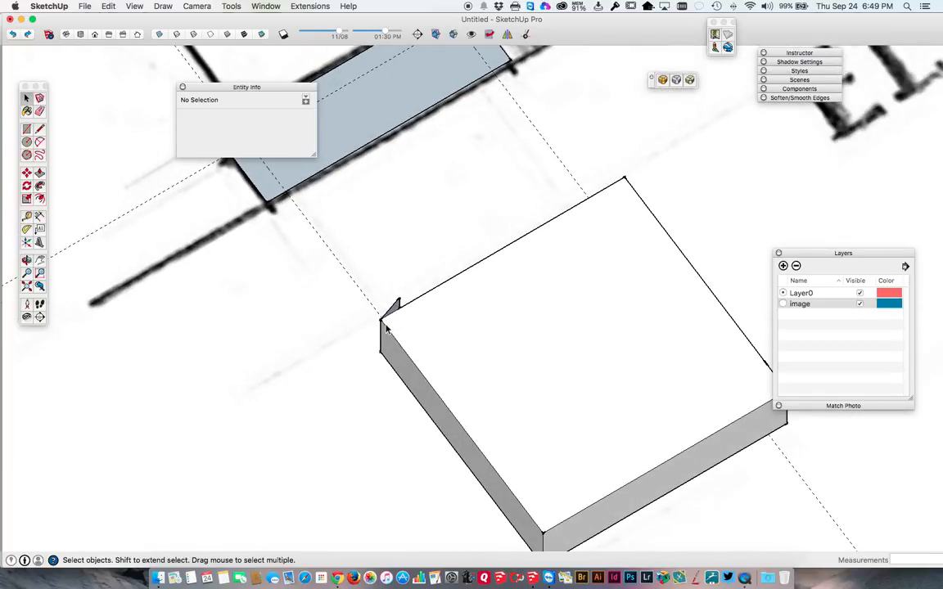
middle_drag(584, 295, 488, 232)
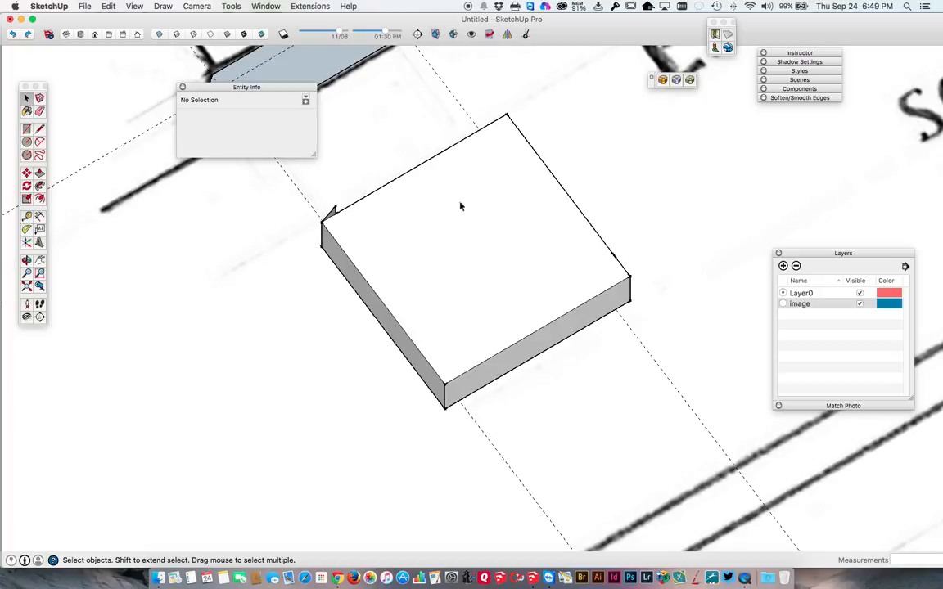
click(458, 221)
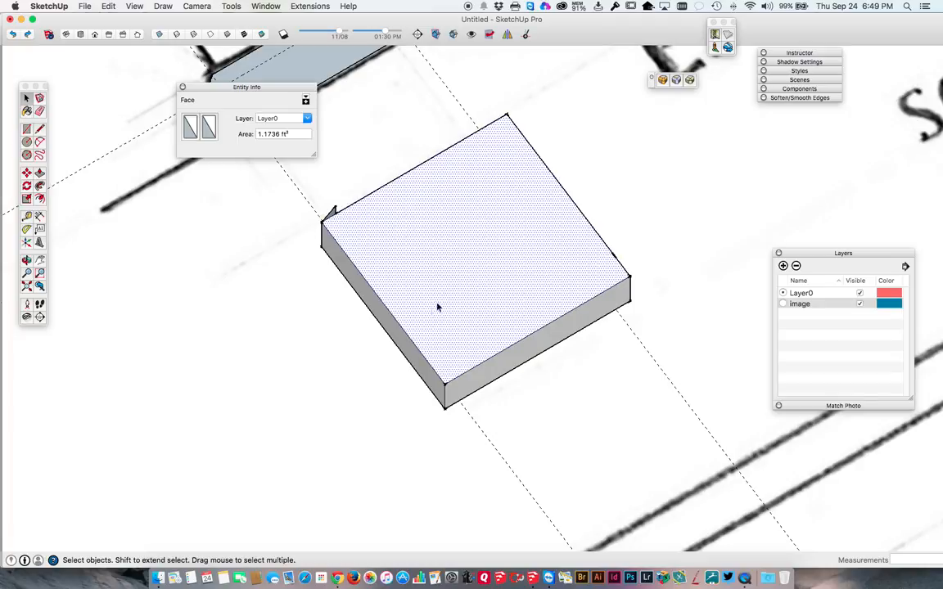
scroll(460, 282, up, 5)
middle_drag(459, 280, 508, 307)
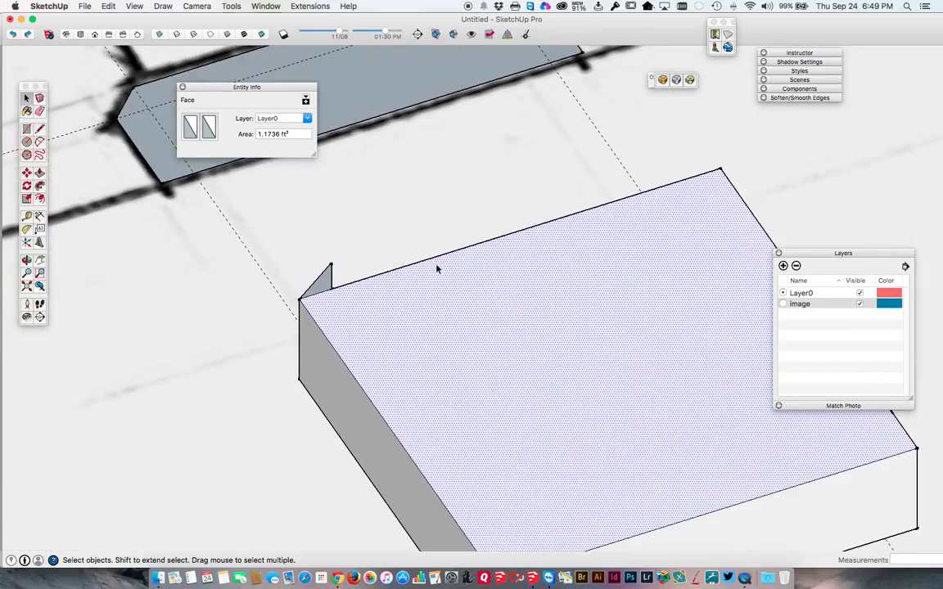
middle_drag(437, 269, 356, 242)
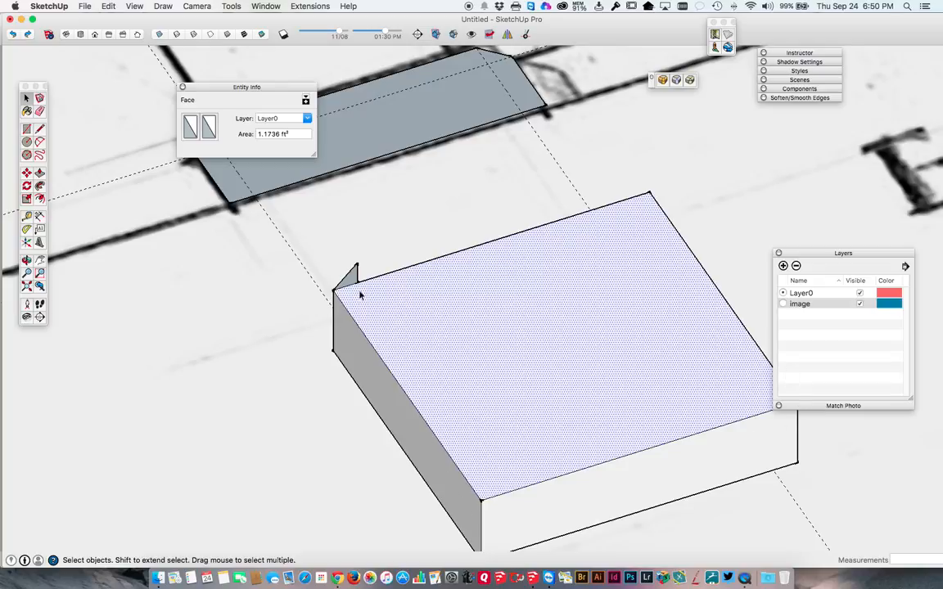
click(38, 174)
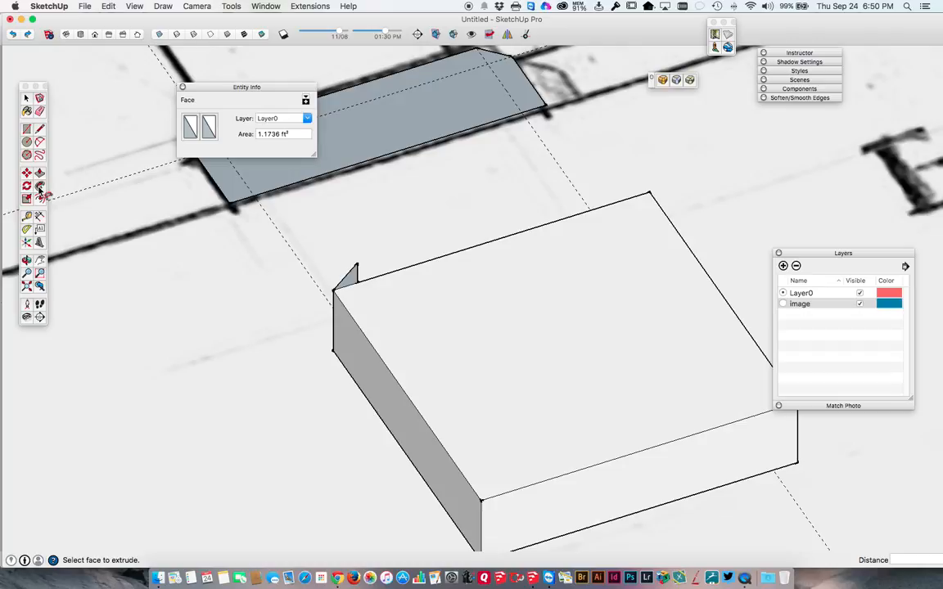
click(350, 284)
middle_drag(359, 290, 351, 389)
key(p)
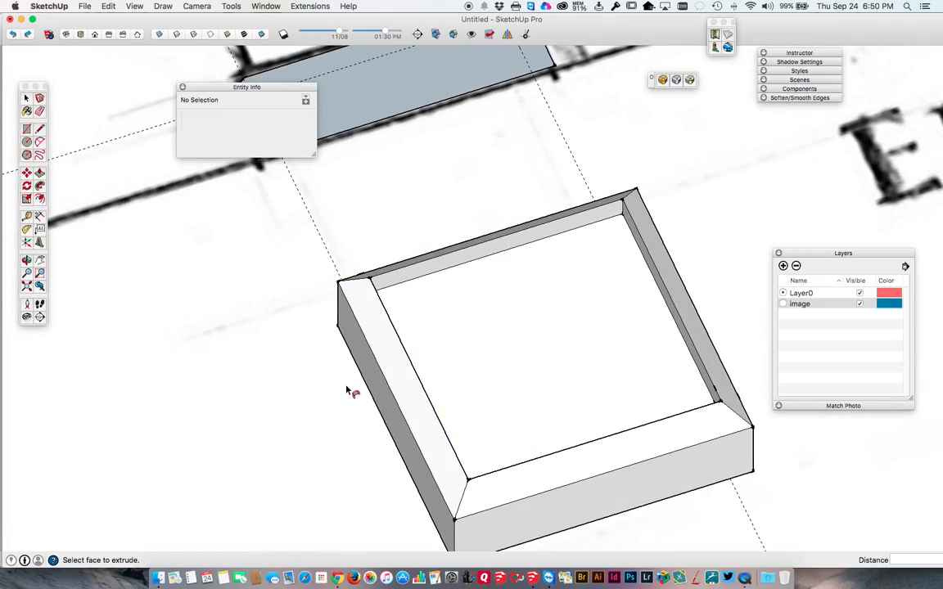
Undo the bevel sweep, try guiding the triangular profile around the block's top edges manually with Follow Me, and undo that too
key(super+z)
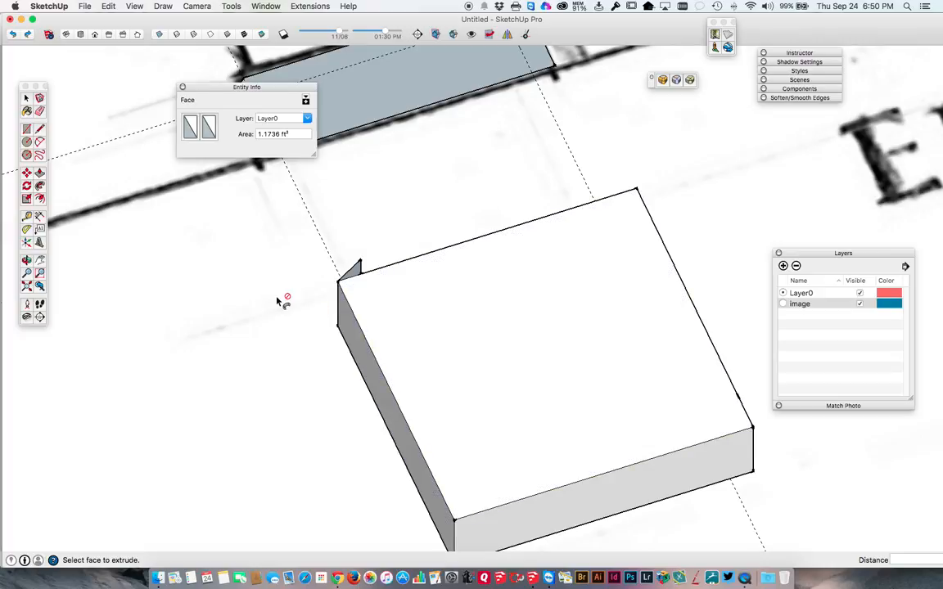
key(space)
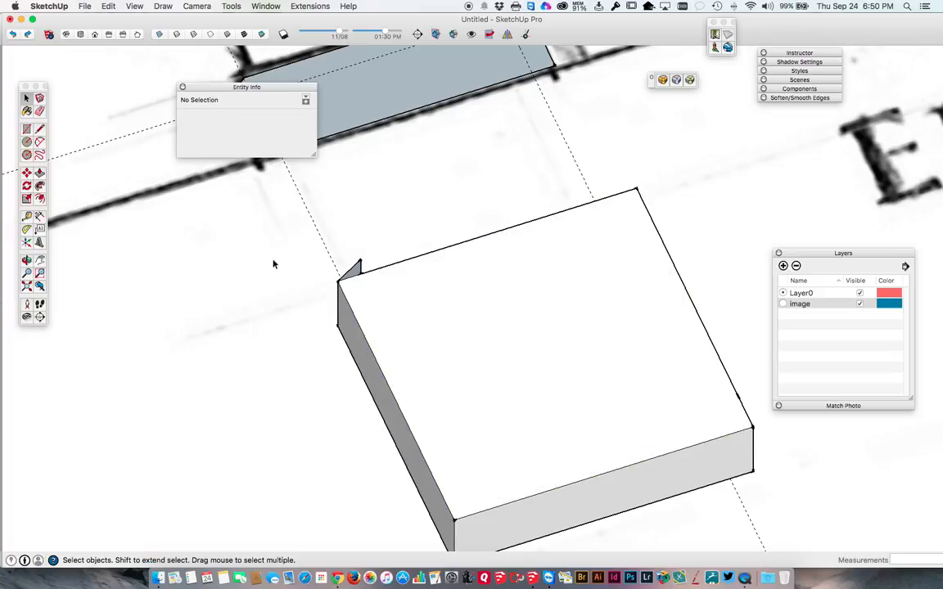
click(40, 186)
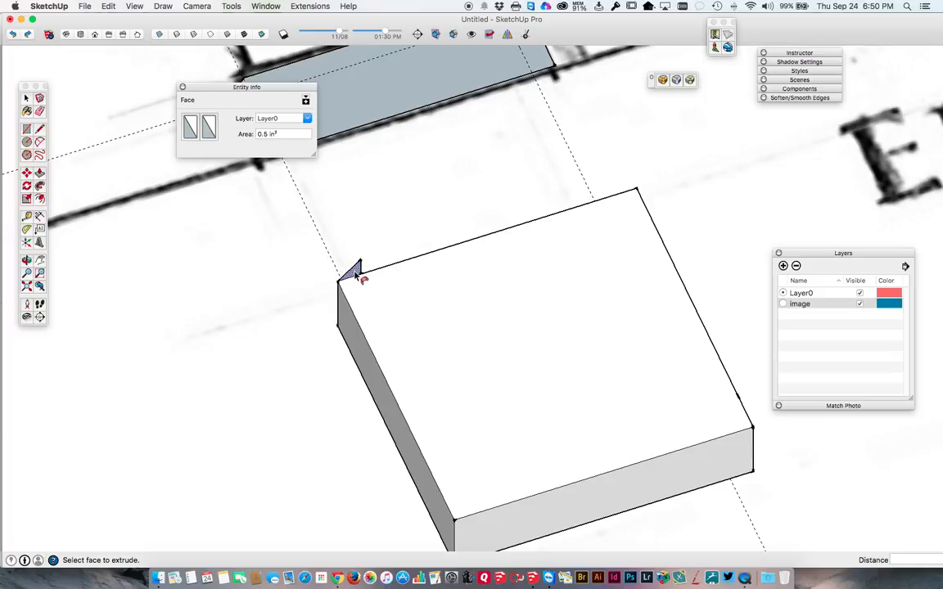
drag(356, 273, 337, 276)
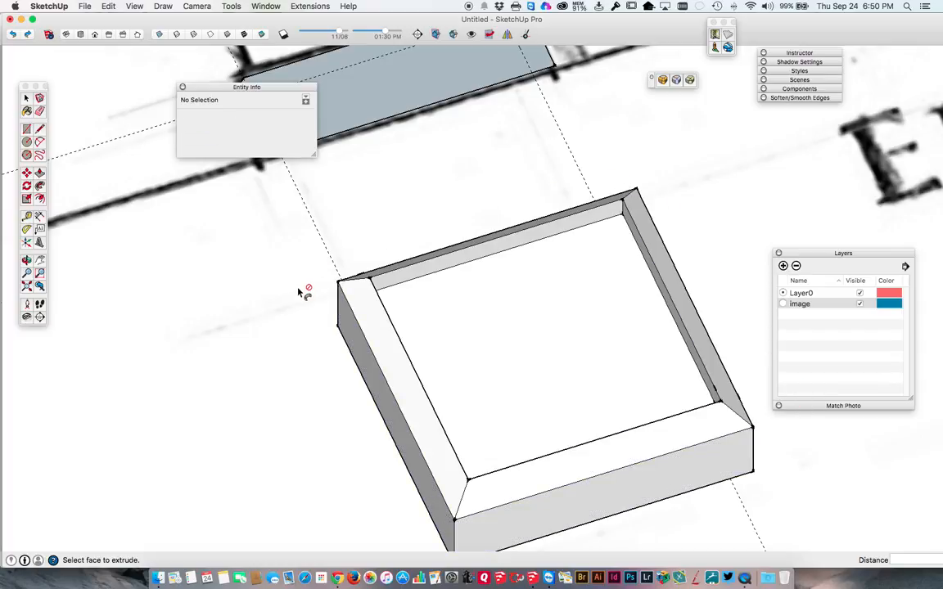
key(space)
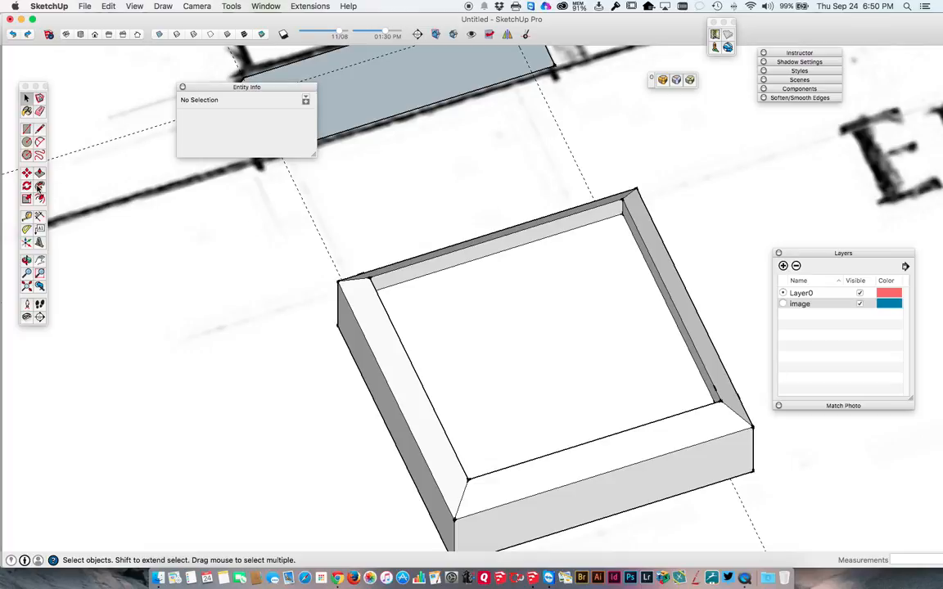
key(super+z)
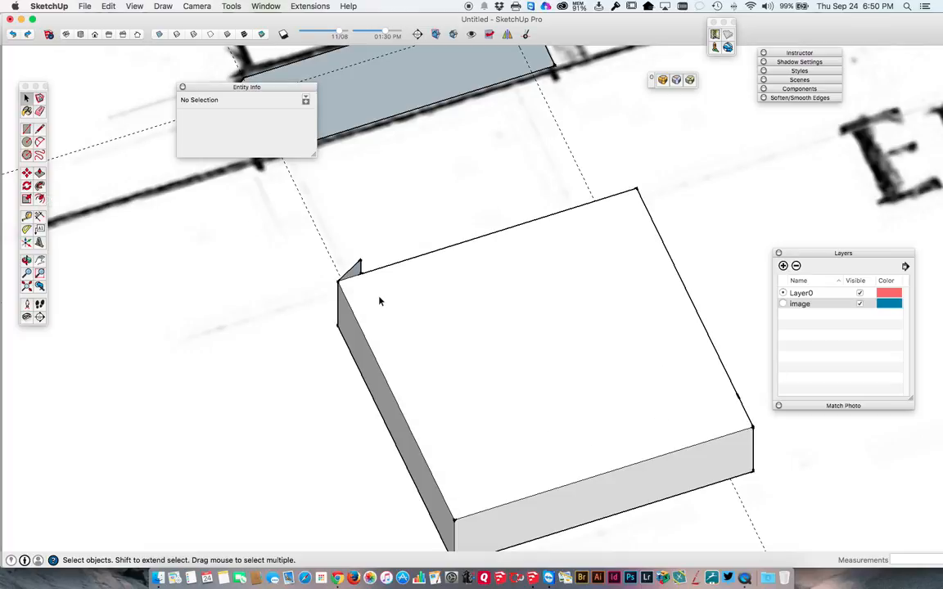
Sweep the triangular profile around the block with Follow Me, using the preselected top face as the path
click(408, 302)
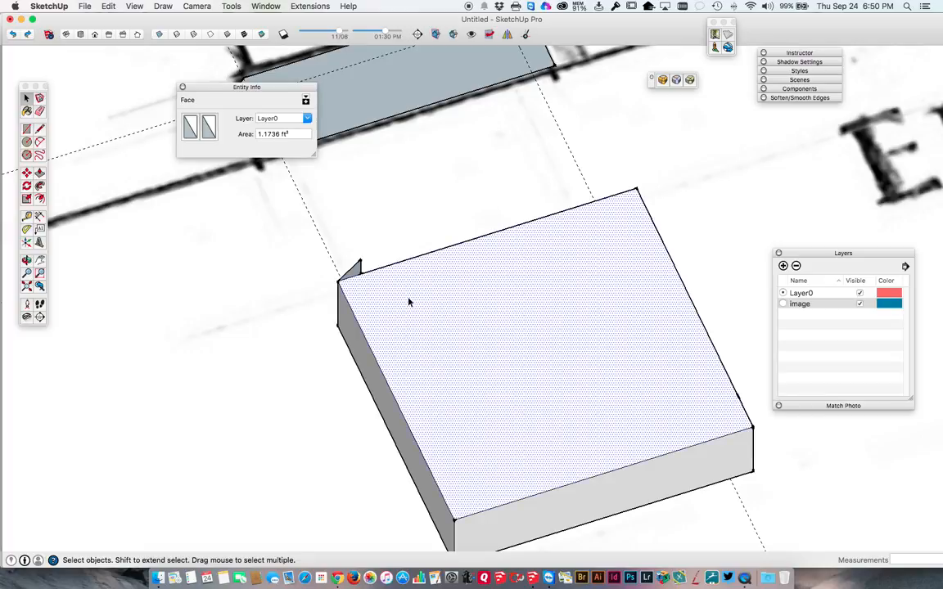
click(40, 186)
click(354, 273)
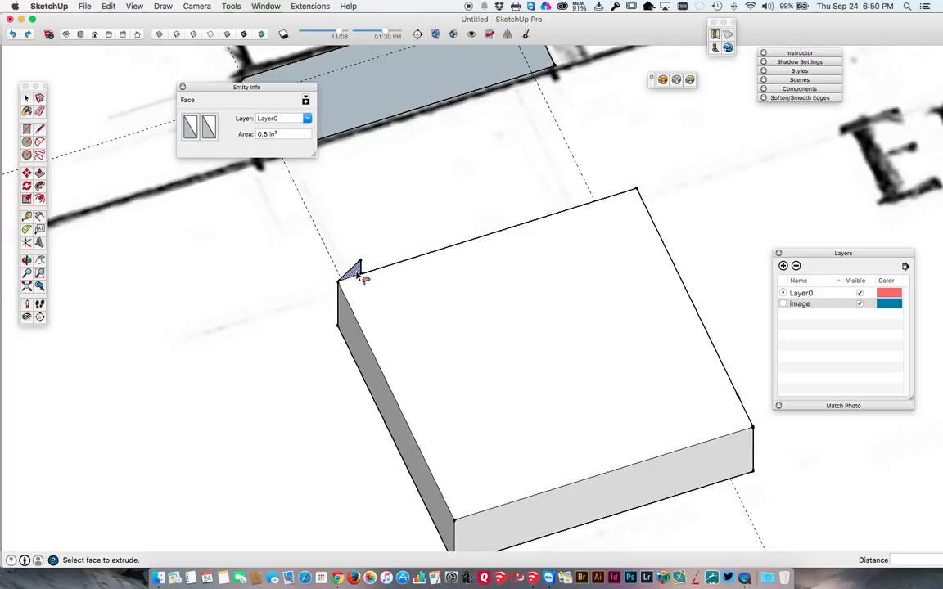
click(364, 277)
click(553, 313)
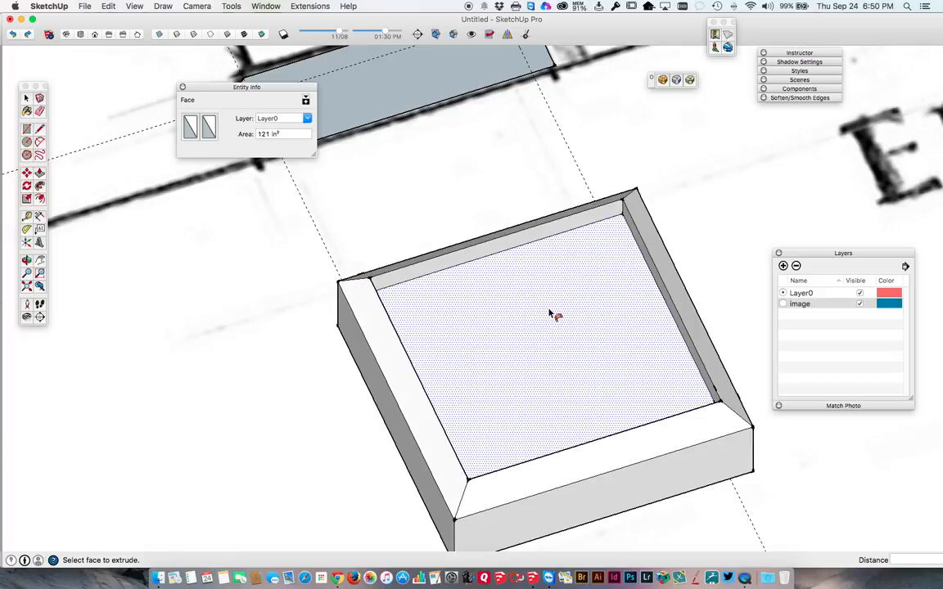
key(space)
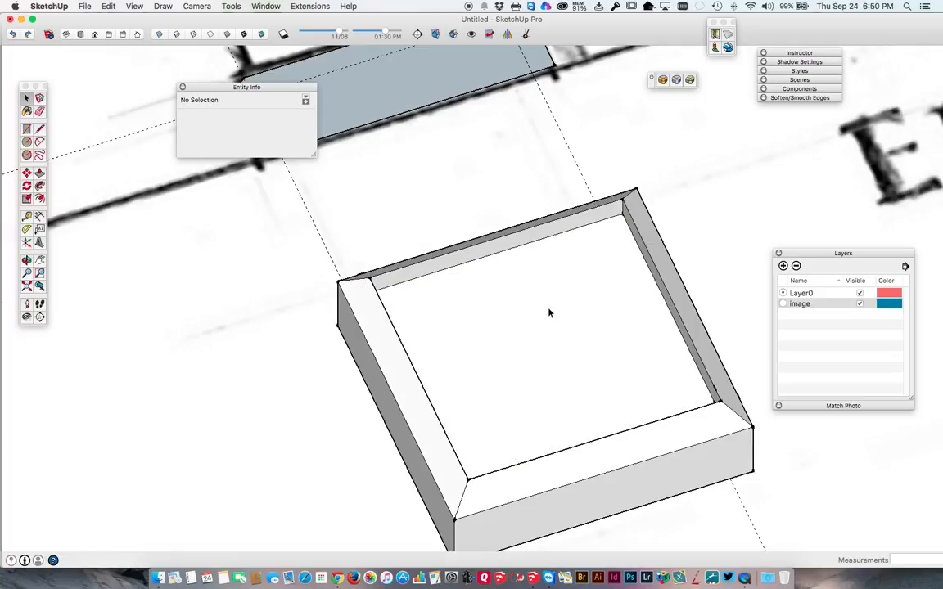
Raise the recessed face inside the bevel with Push/Pull until it is flush with the bevel's upper edge
click(549, 312)
scroll(549, 312, down, 5)
mouse_move(549, 313)
middle_down()
mouse_move(400, 161)
mouse_move(438, 251)
middle_up()
key(p)
click(524, 307)
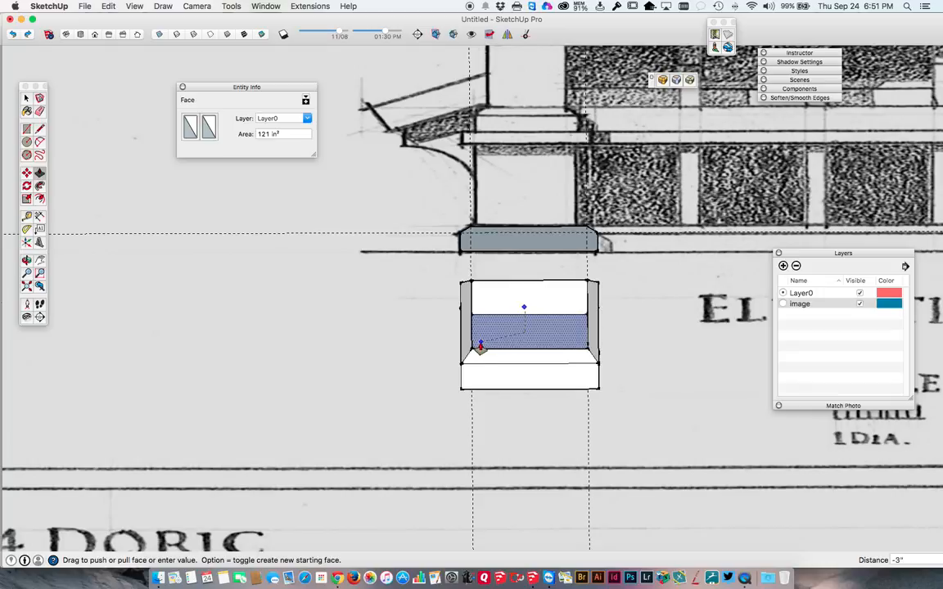
click(494, 319)
middle_drag(494, 319, 400, 276)
key(space)
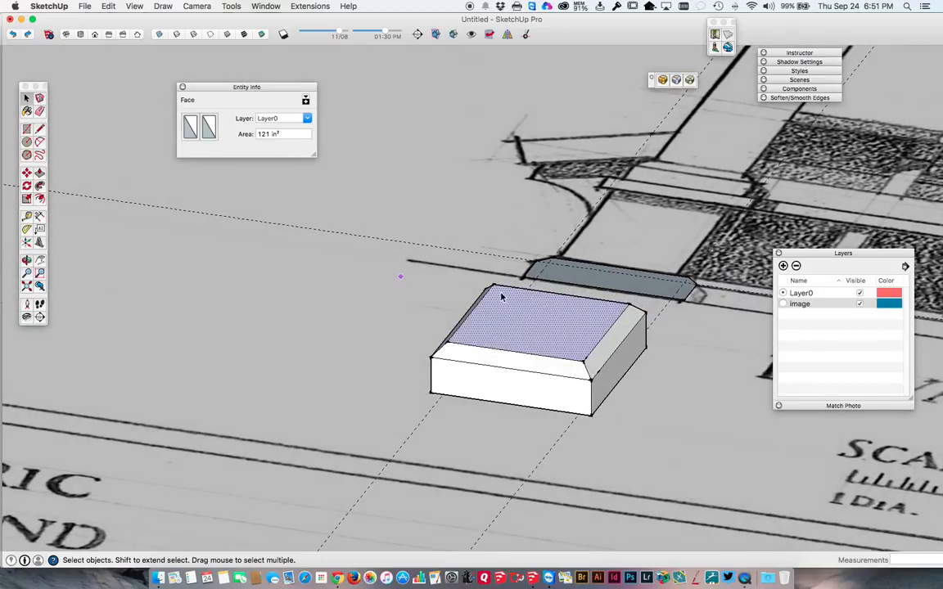
middle_drag(500, 302, 553, 406)
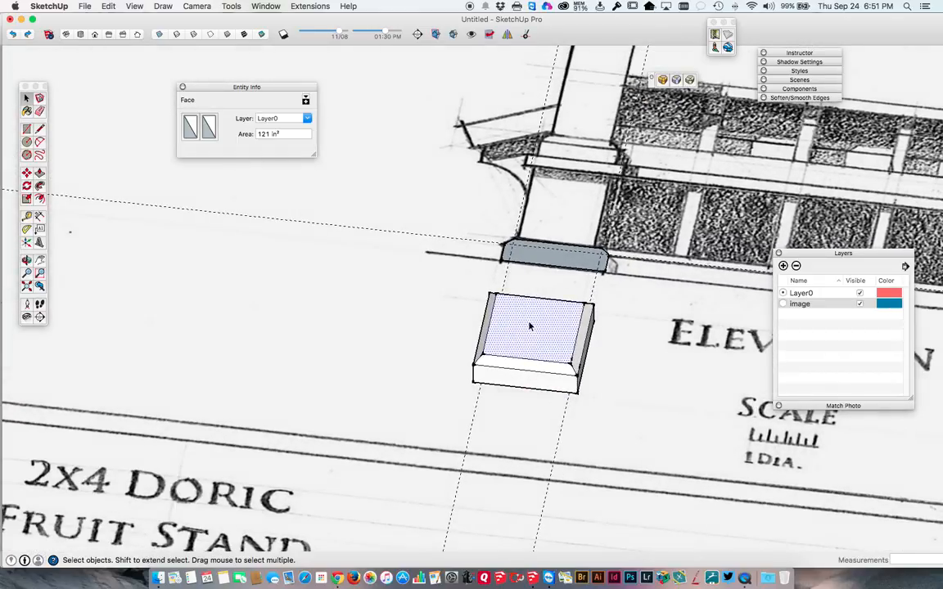
Measure the pedestal shaft's height on the elevation, from the base profile's upper edge to the underside of the cap molding
key(p)
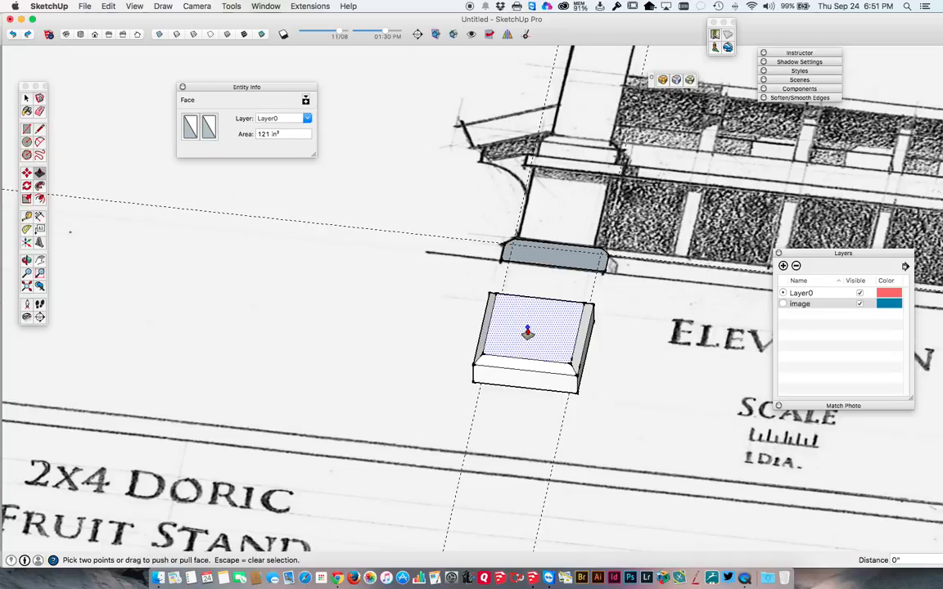
drag(527, 332, 524, 236)
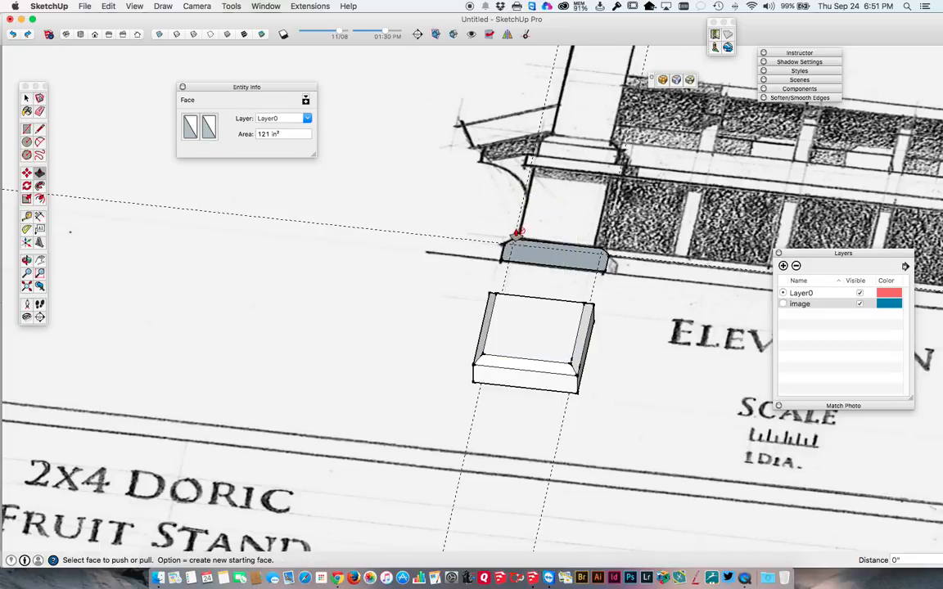
key(t)
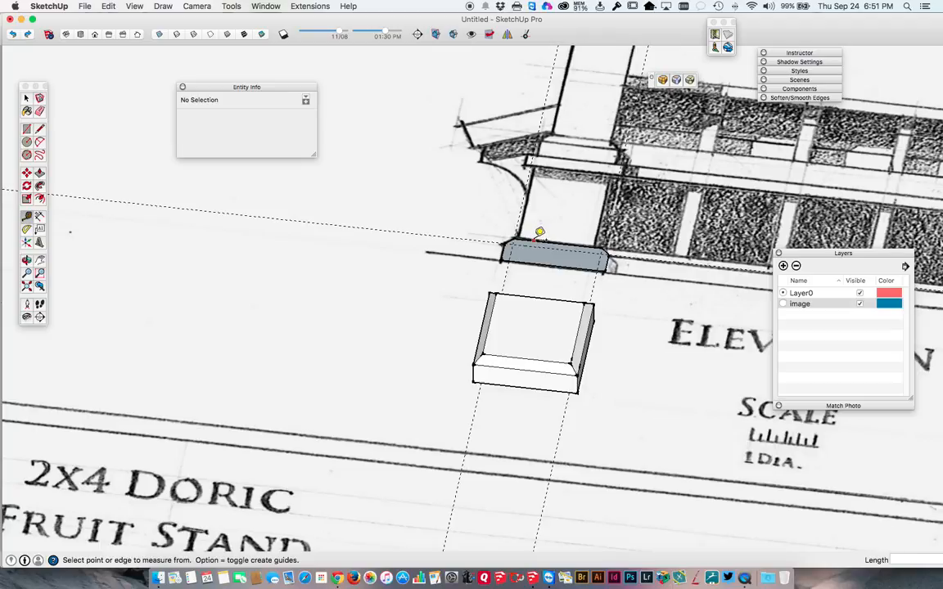
click(539, 232)
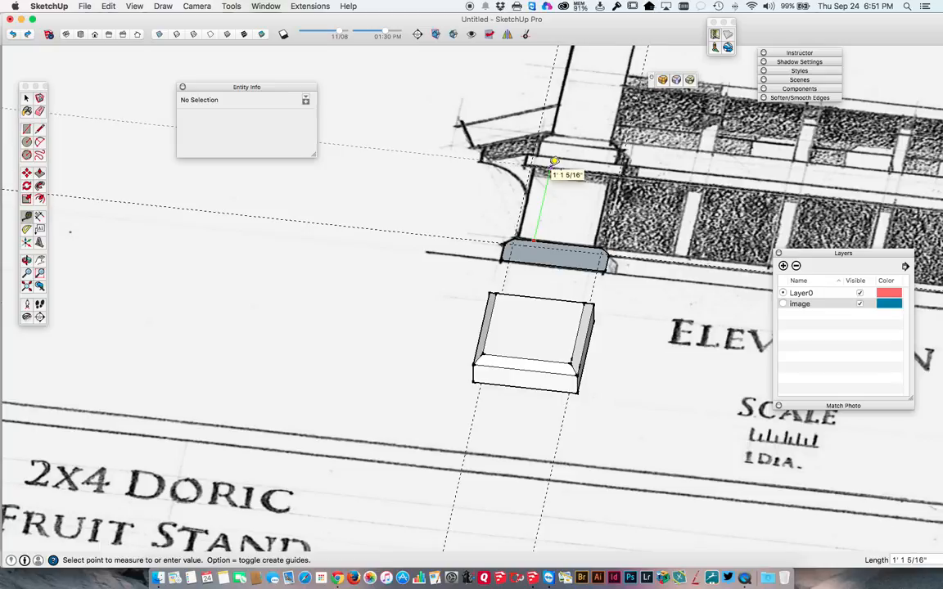
key(space)
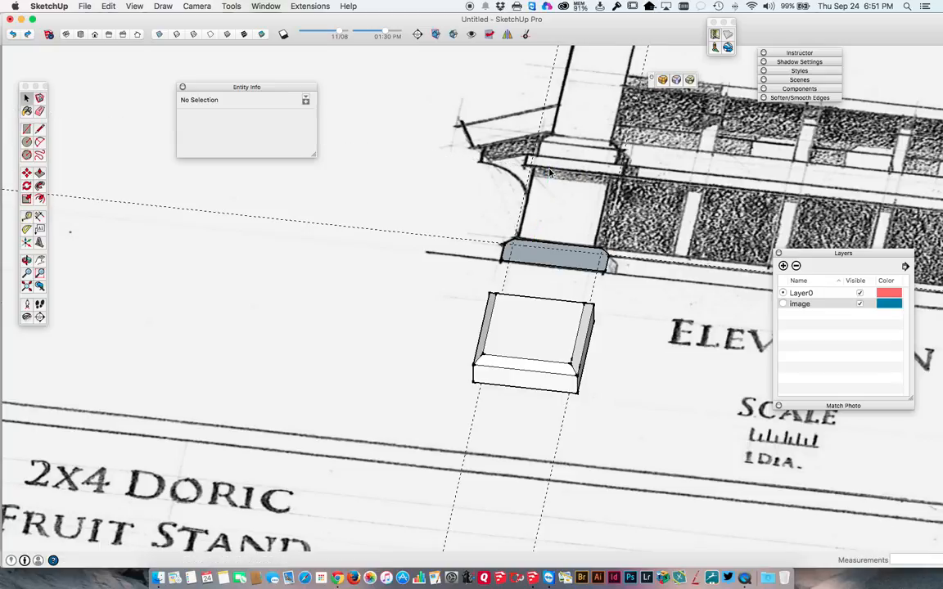
Extrude the base's inner top face upward with Push/Pull to form the pedestal shaft at the height measured on the drawing
key(p)
click(535, 332)
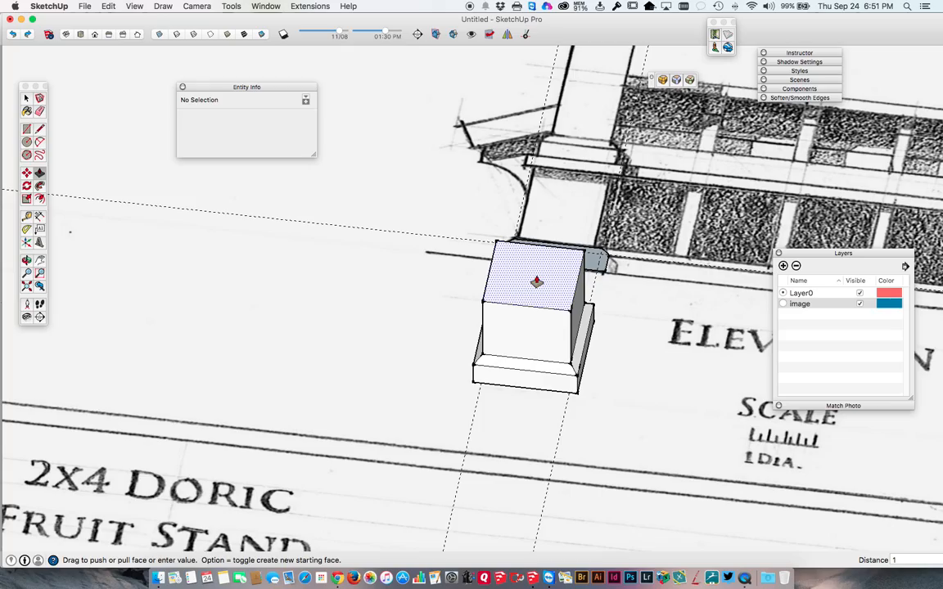
key(Return)
mouse_move(536, 282)
middle_down()
mouse_move(520, 139)
mouse_move(619, 151)
mouse_move(785, 196)
mouse_move(680, 377)
mouse_move(423, 224)
mouse_move(357, 165)
middle_up()
drag(415, 237, 684, 371)
key(p)
key(space)
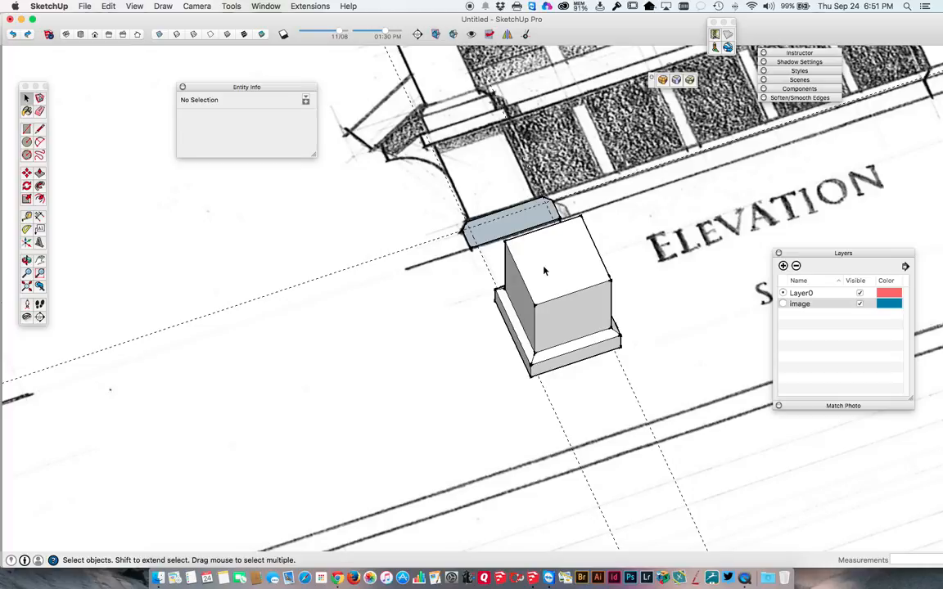
Select the entire pedestal with its connected geometry and move it farther away from the elevation drawing
triple_click(545, 271)
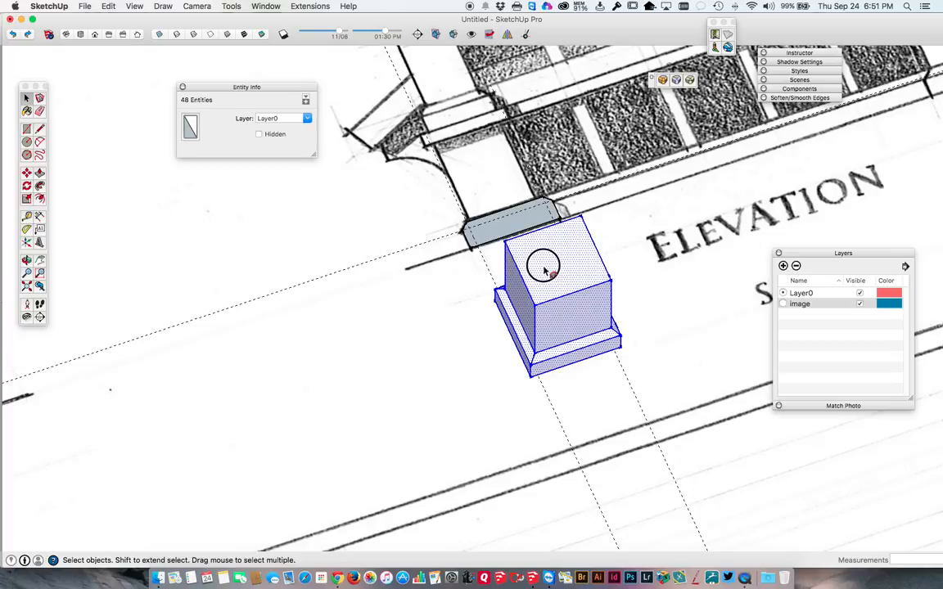
key(m)
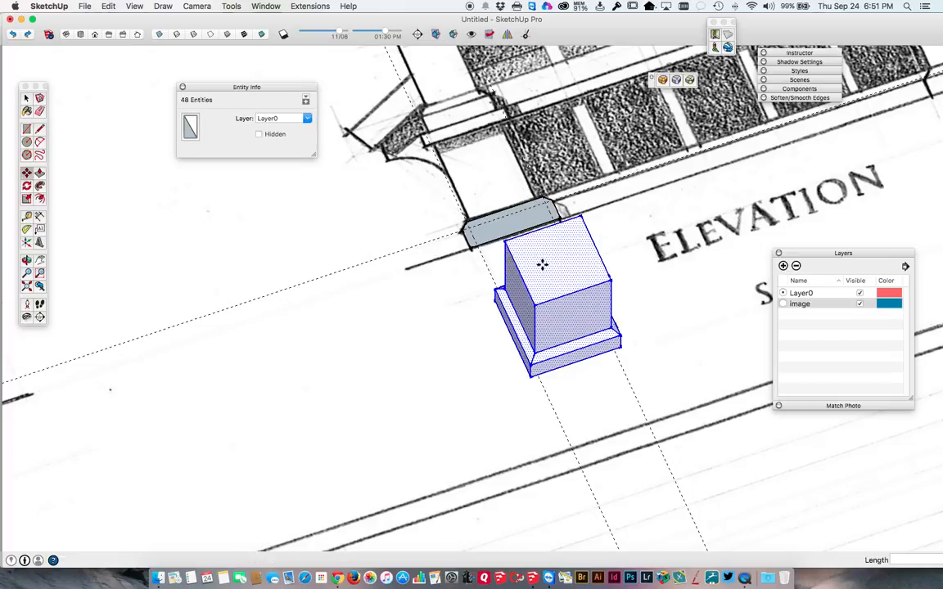
click(589, 370)
mouse_move(650, 498)
middle_down()
mouse_move(474, 196)
mouse_move(581, 311)
mouse_move(661, 554)
middle_up()
click(601, 442)
key(space)
Draw a 6'10" centerline from the midpoint of the base profile's bottom edge up to the top of the column capital
scroll(495, 217, up, 5)
scroll(495, 215, up, 2)
middle_drag(497, 215, 530, 385)
scroll(476, 323, down, 3)
middle_drag(475, 234, 479, 134)
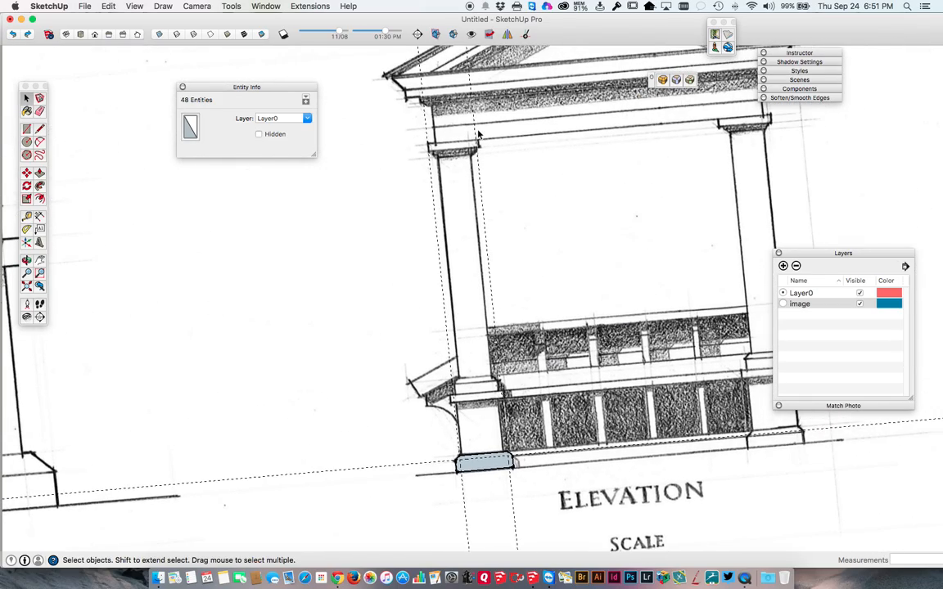
key(l)
click(483, 465)
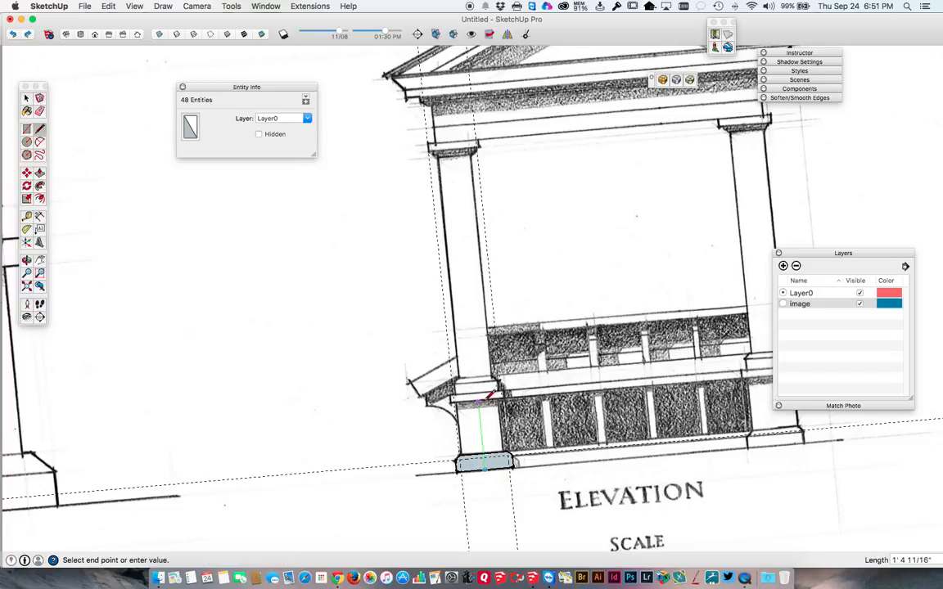
click(454, 142)
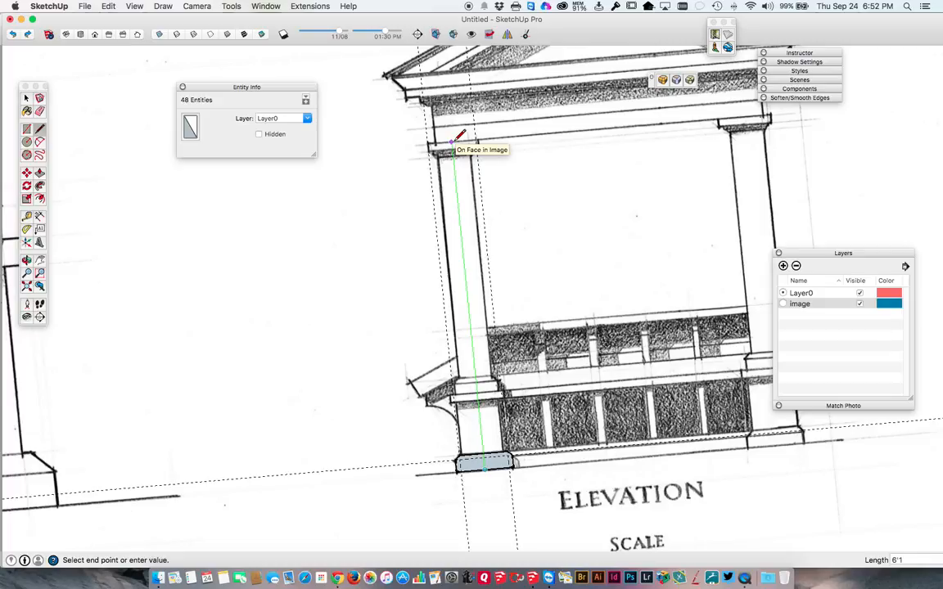
click(452, 141)
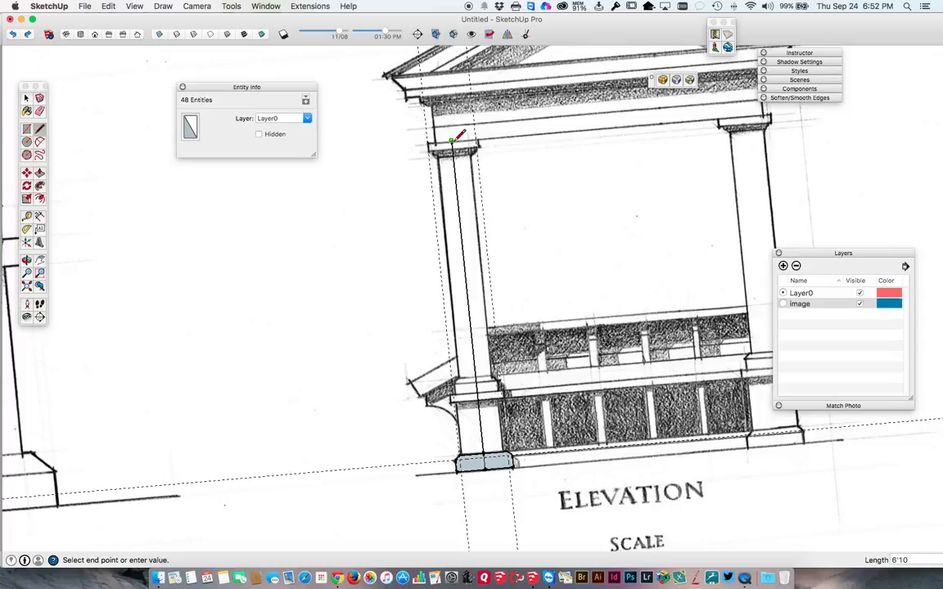
scroll(455, 139, up, 3)
scroll(454, 139, down, 3)
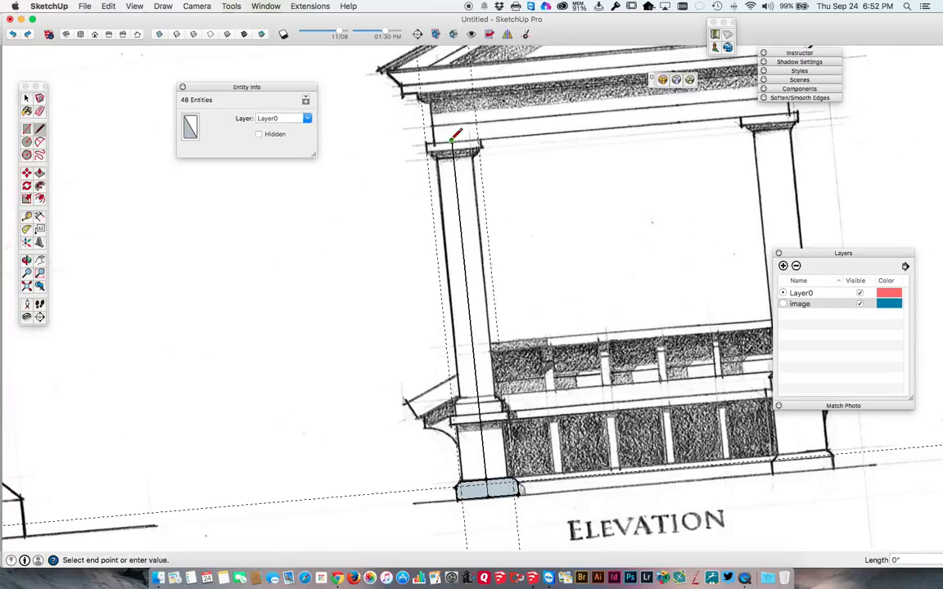
key(space)
Erase the half of the base profile on the bench side of the centerline, along with the guides crossing it
key(e)
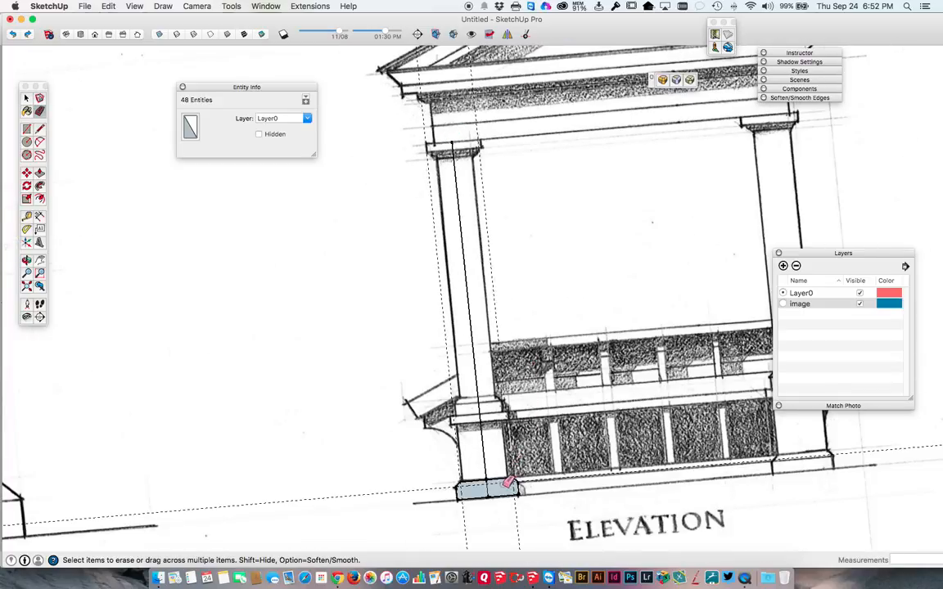
mouse_move(496, 488)
mouse_down()
mouse_move(509, 501)
mouse_move(520, 493)
mouse_up()
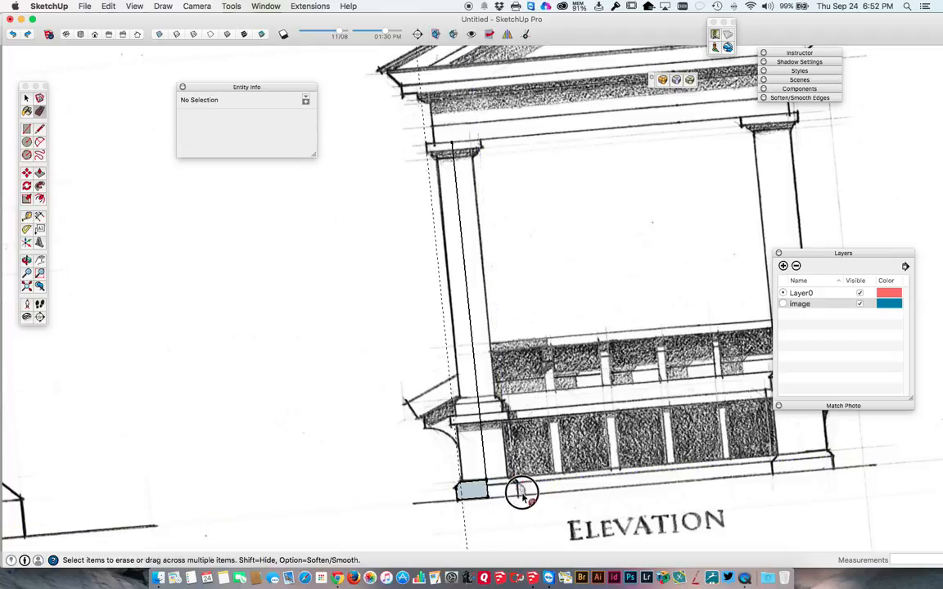
click(506, 505)
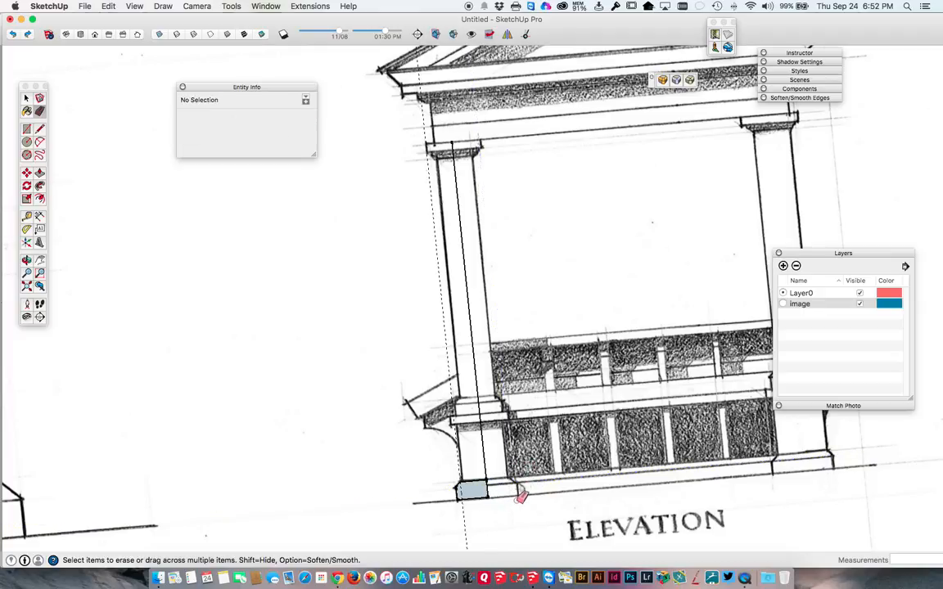
Delete all remaining guides from the model
scroll(516, 481, down, 3)
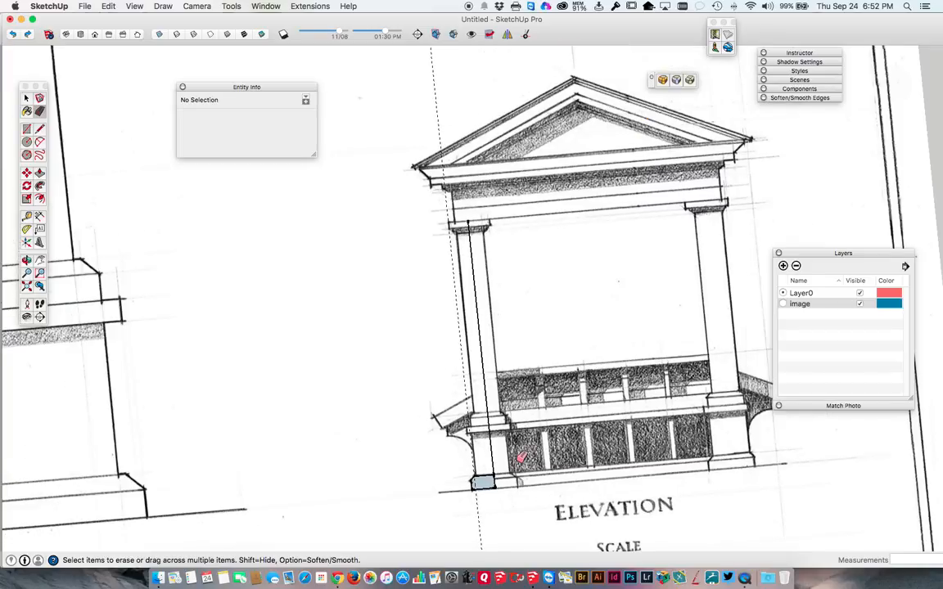
scroll(515, 483, up, 2)
scroll(515, 484, up, 1)
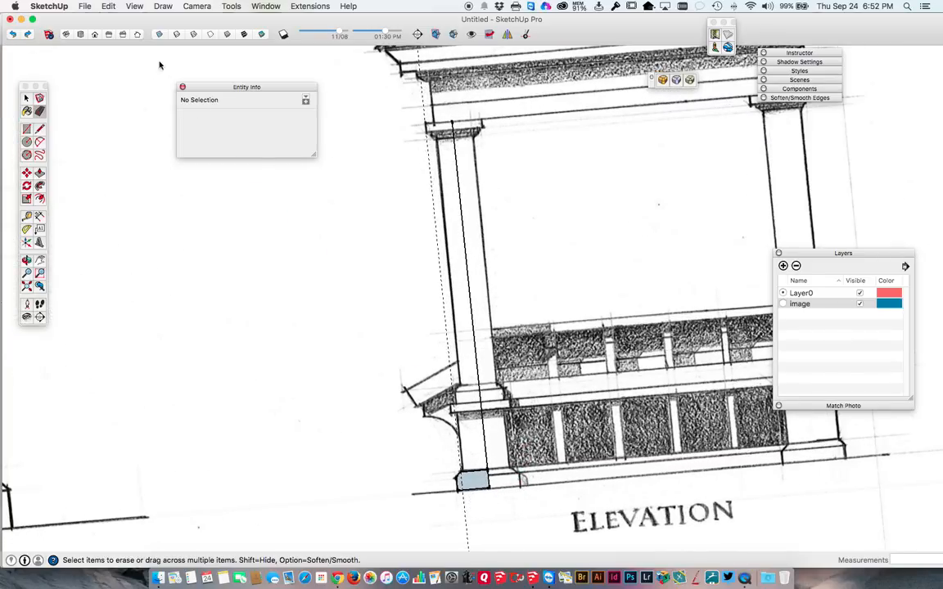
click(111, 6)
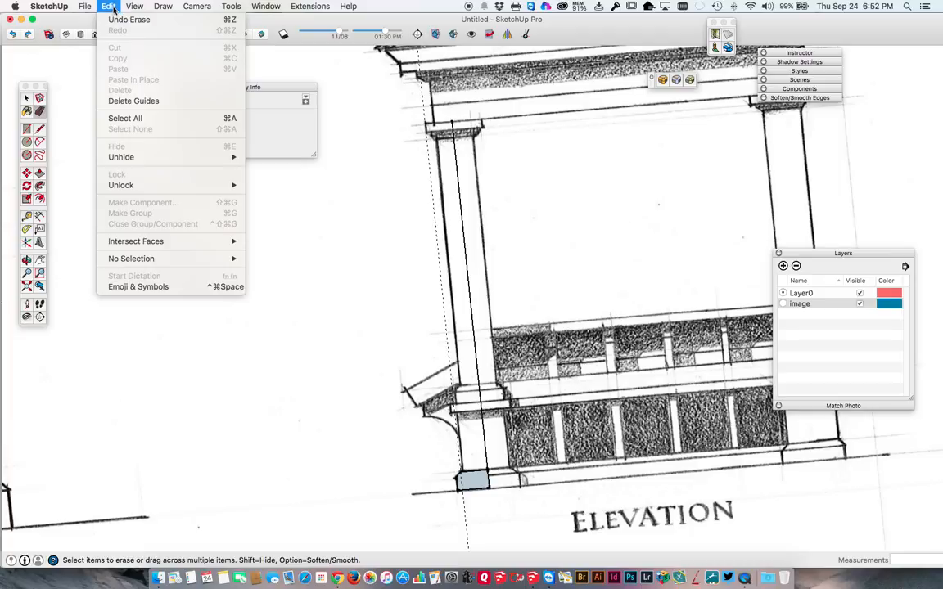
mouse_move(132, 8)
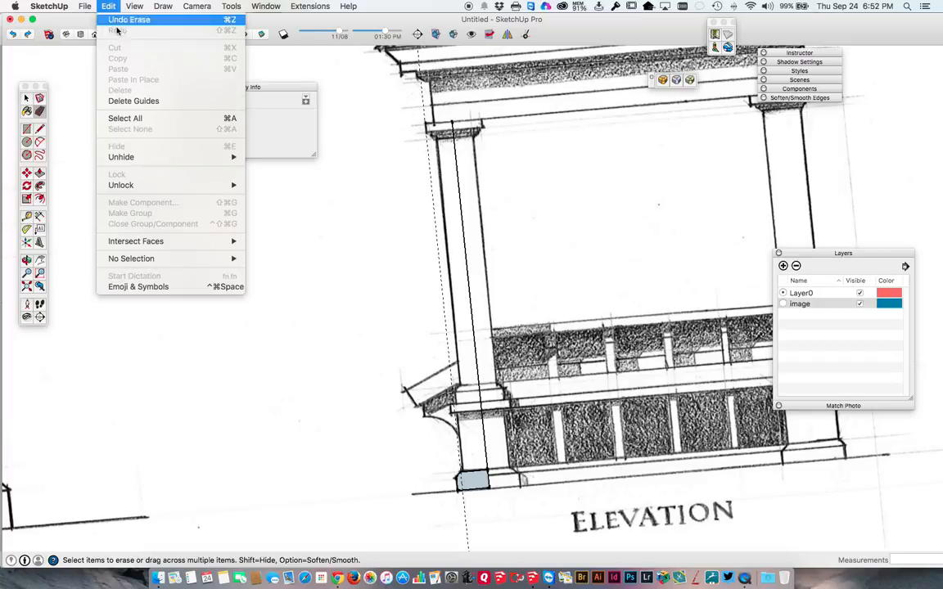
click(124, 102)
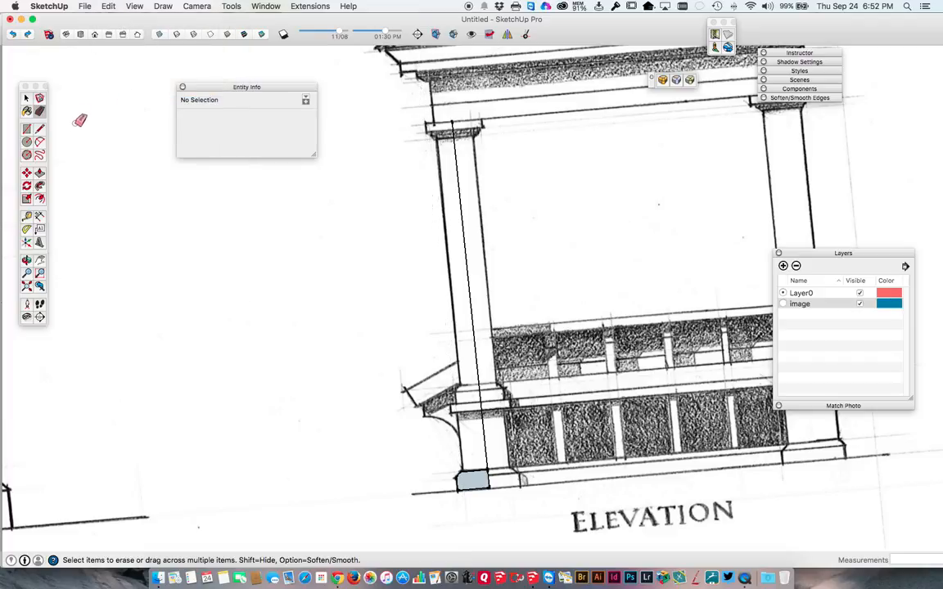
Place a vertical guide flush with the outer edge of the base profile and a horizontal guide 1' 1 1/4" above its top edge
click(27, 99)
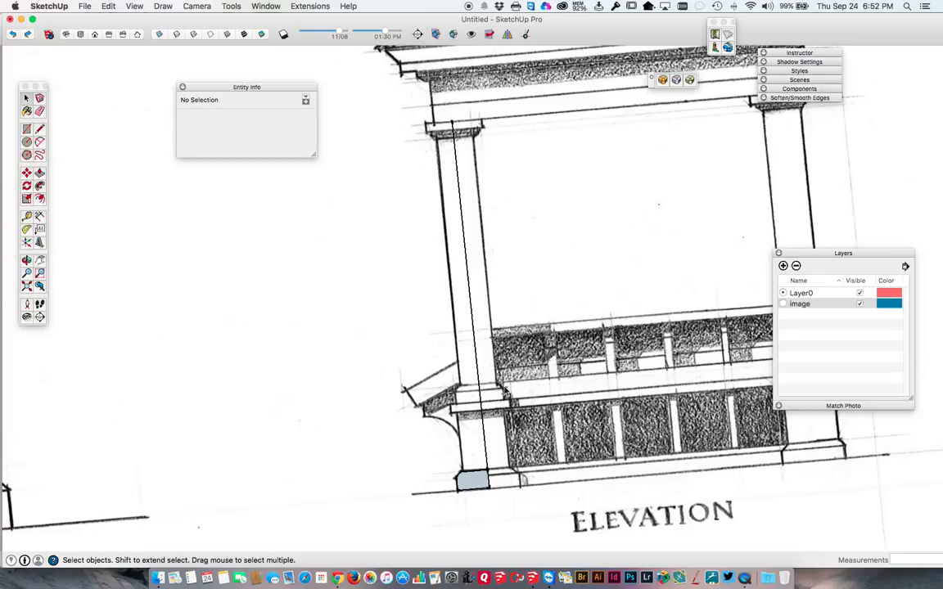
scroll(470, 476, up, 5)
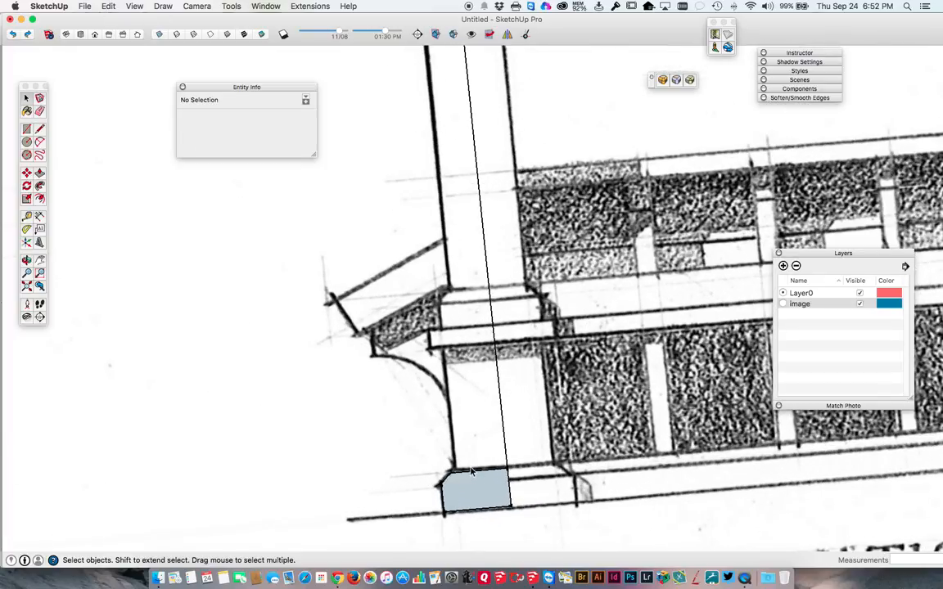
key(t)
click(440, 492)
click(432, 319)
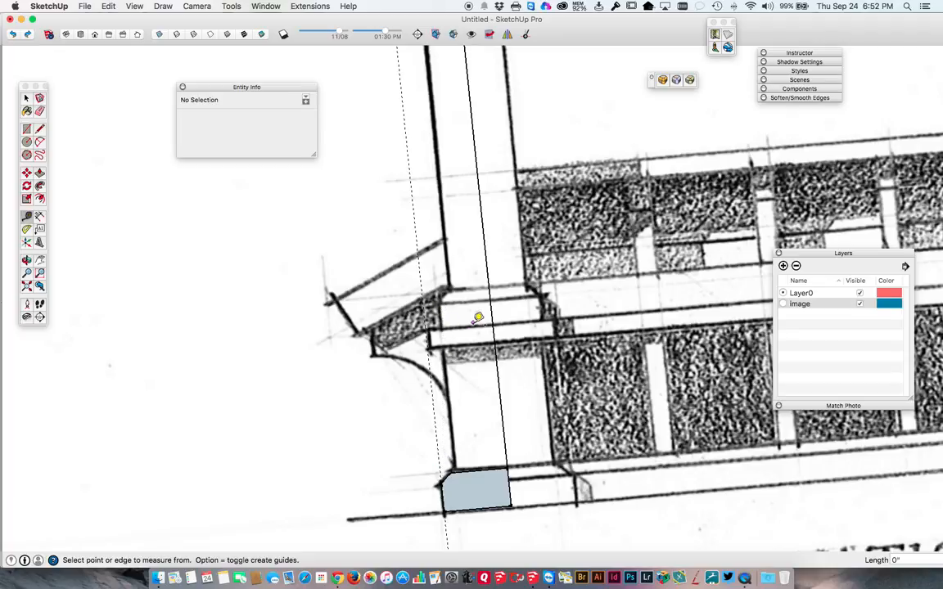
click(480, 469)
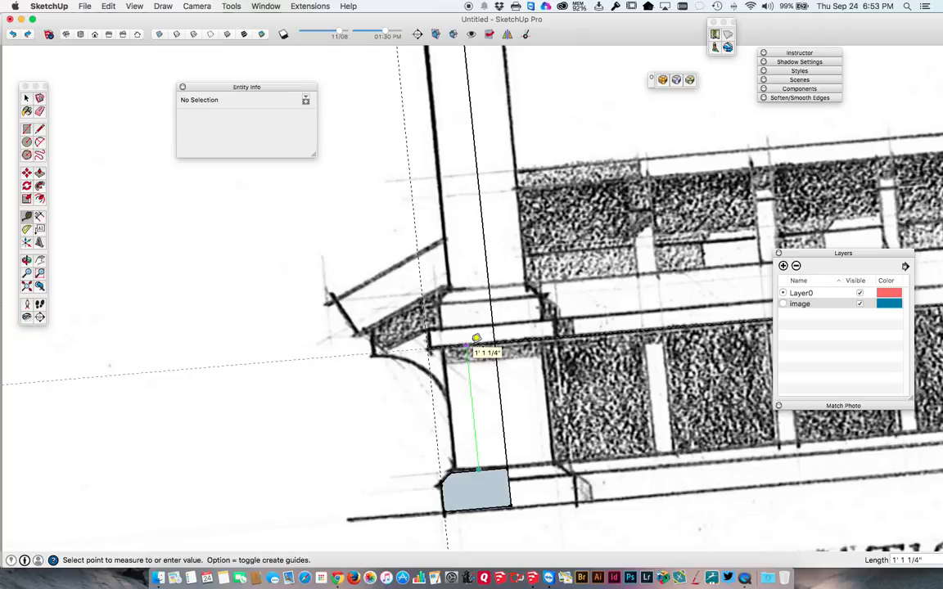
click(476, 338)
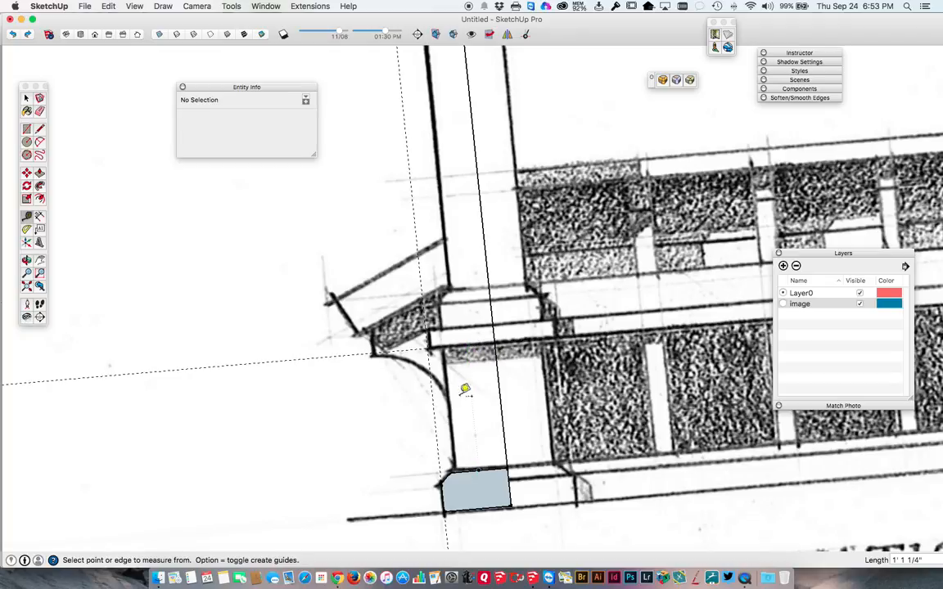
key(r)
click(449, 473)
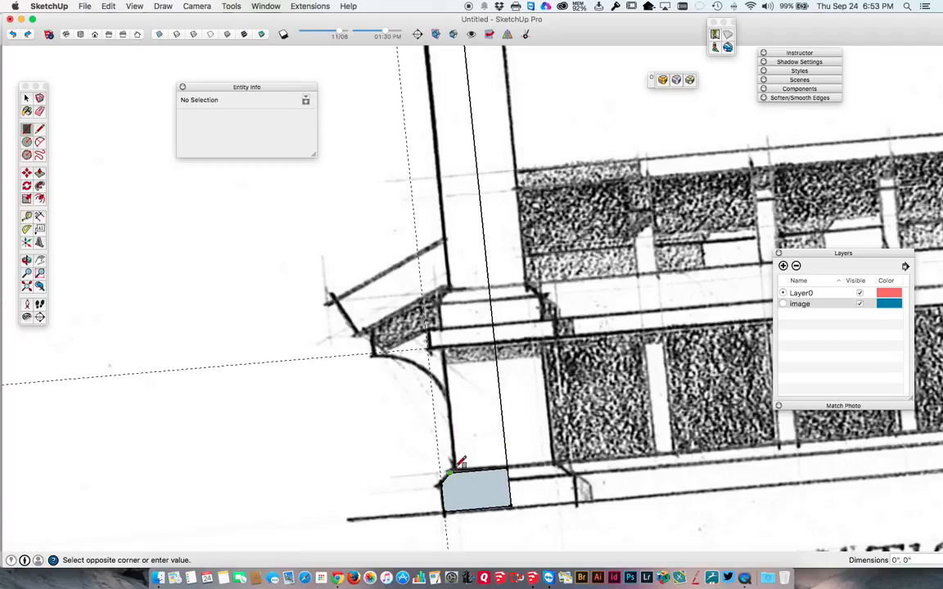
key(Escape)
Place a guide point 1/2" in from the base's chamfer corner along its top edge
scroll(455, 459, up, 3)
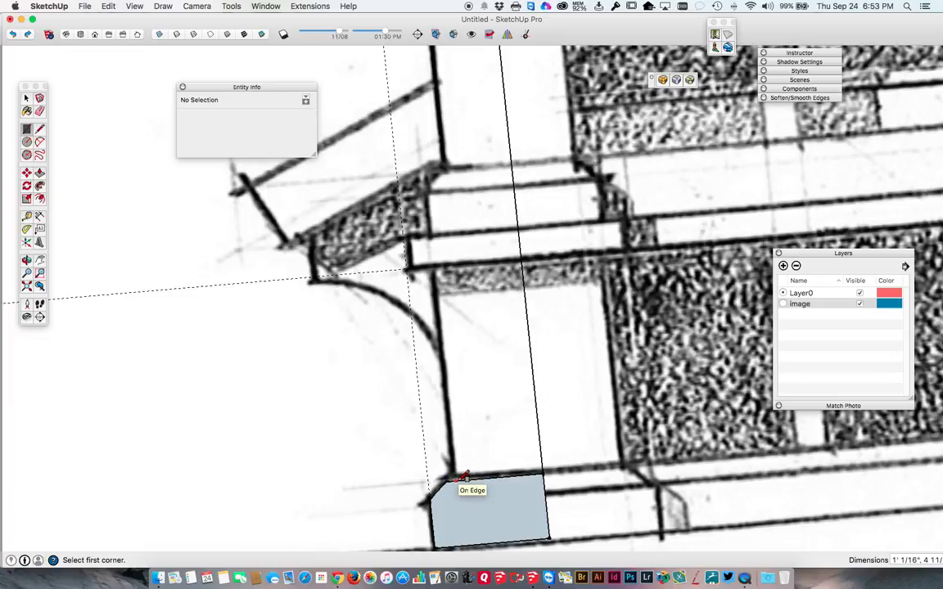
key(t)
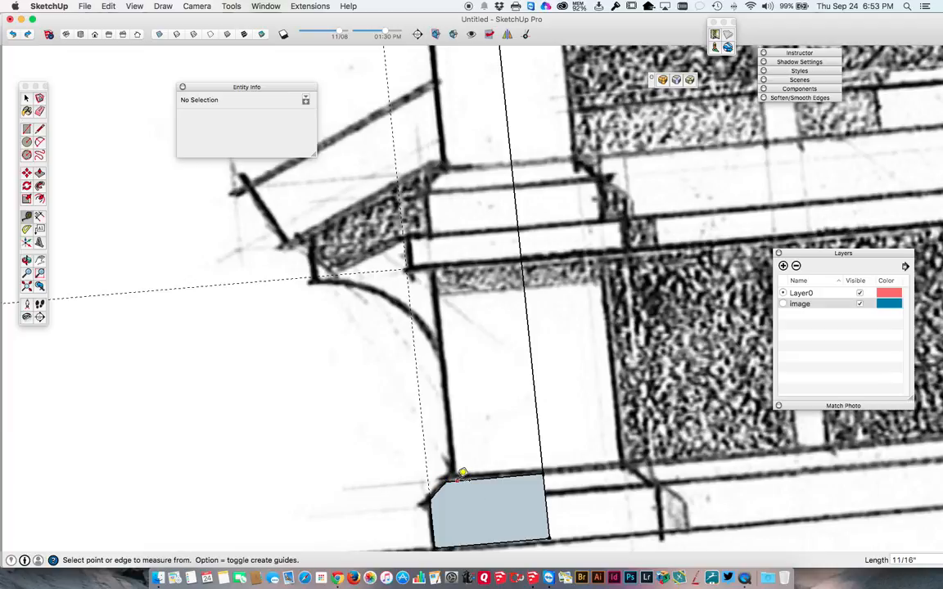
scroll(460, 474, up, 2)
scroll(462, 474, up, 1)
click(430, 485)
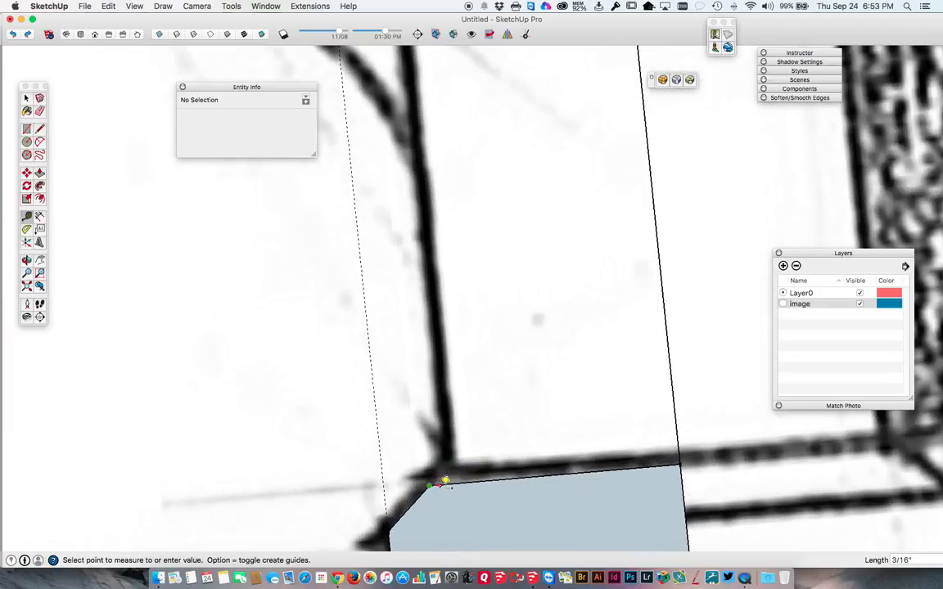
click(458, 481)
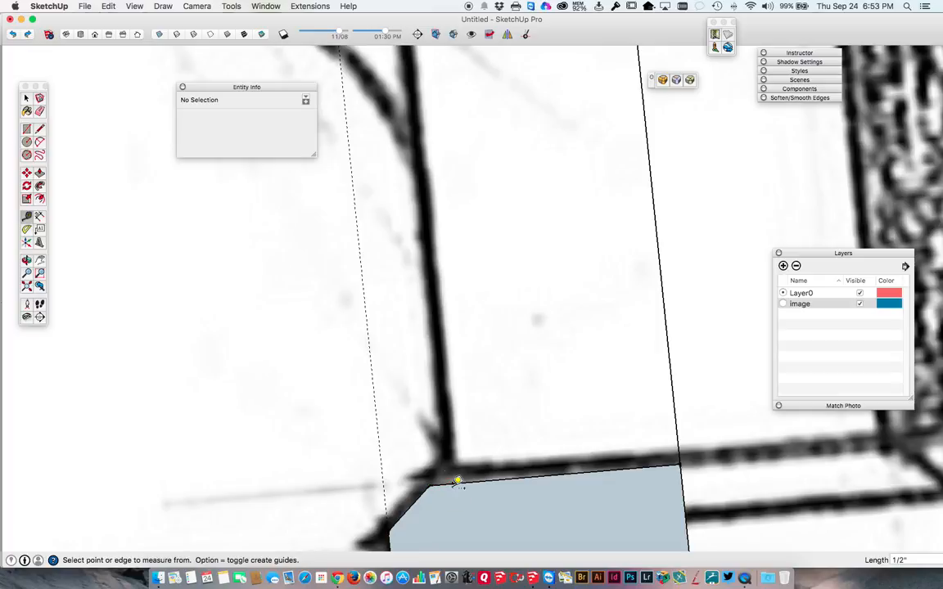
Draw a 1' 1 1/4" by 5" rectangle from the guide point on the base up to the horizontal guide at the centerline
key(r)
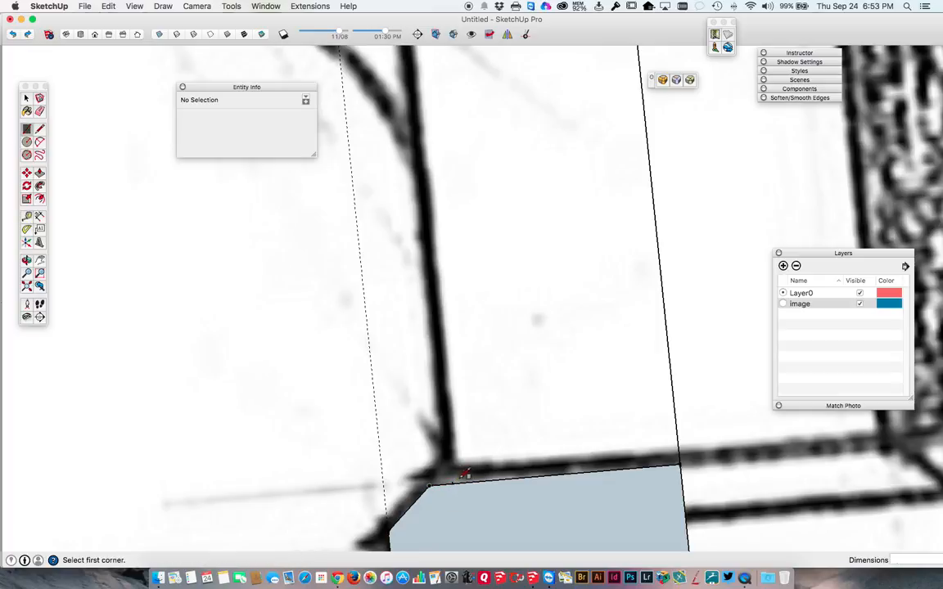
click(459, 481)
scroll(472, 427, down, 5)
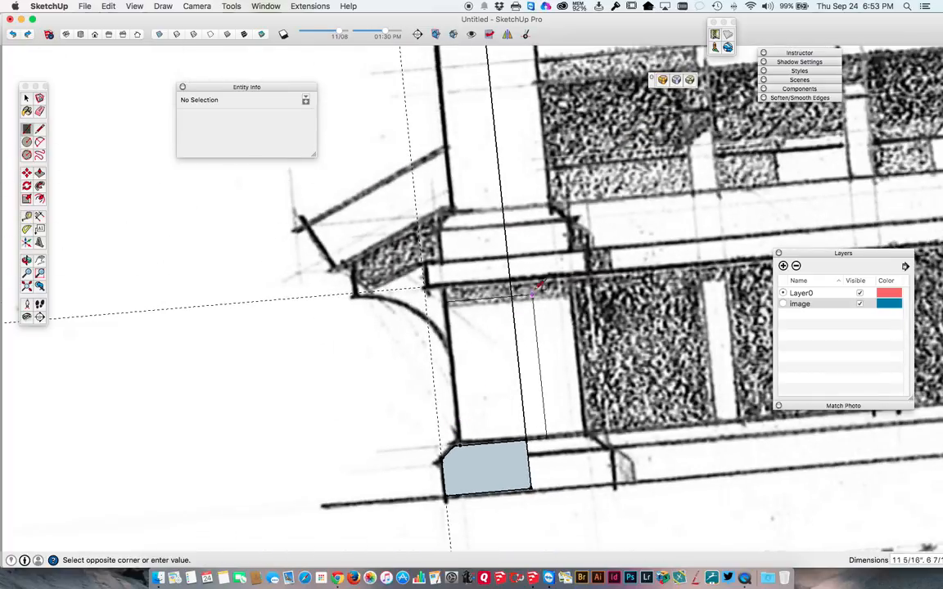
click(511, 281)
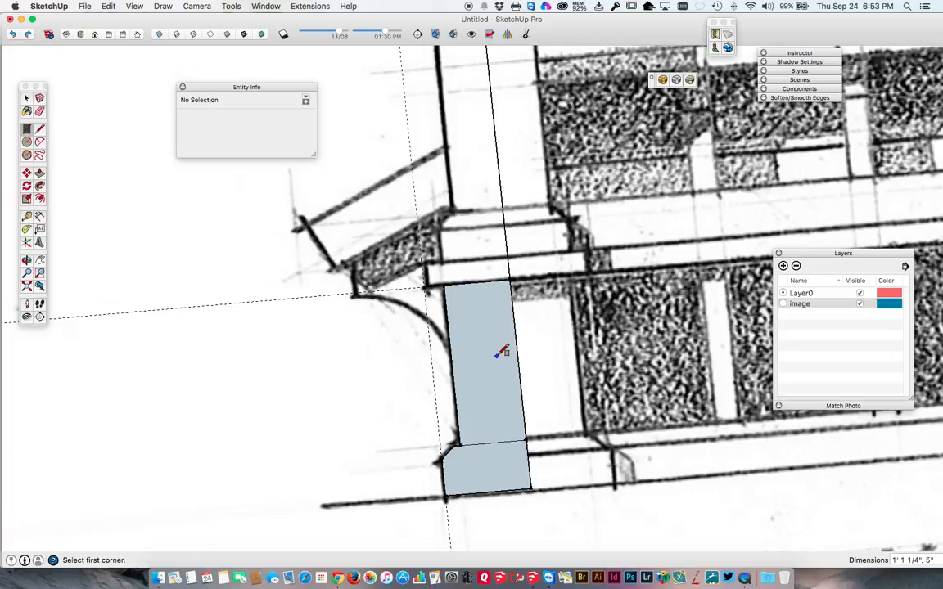
Place a horizontal guide 2" above the top edge of the tall rectangle
scroll(466, 446, up, 6)
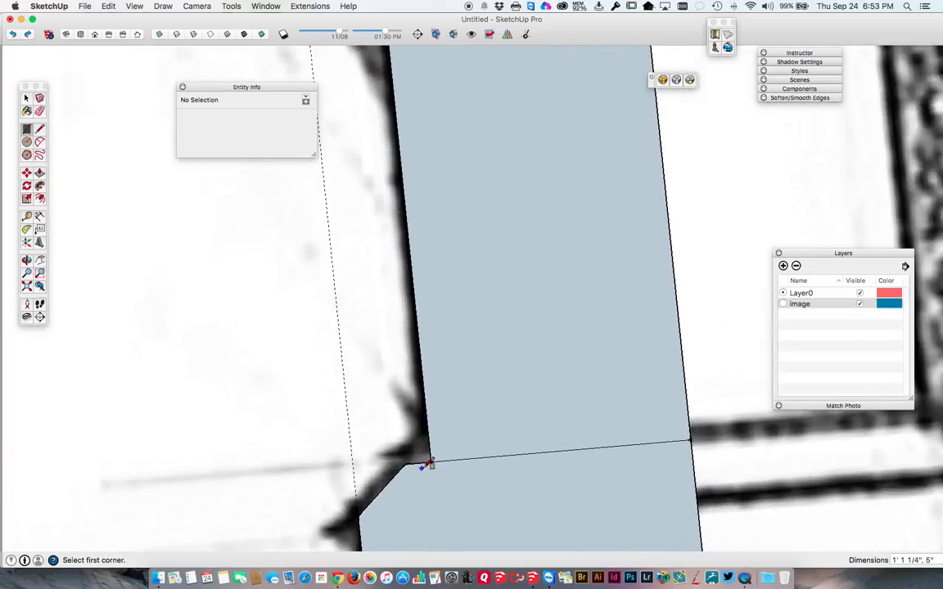
scroll(419, 453, down, 6)
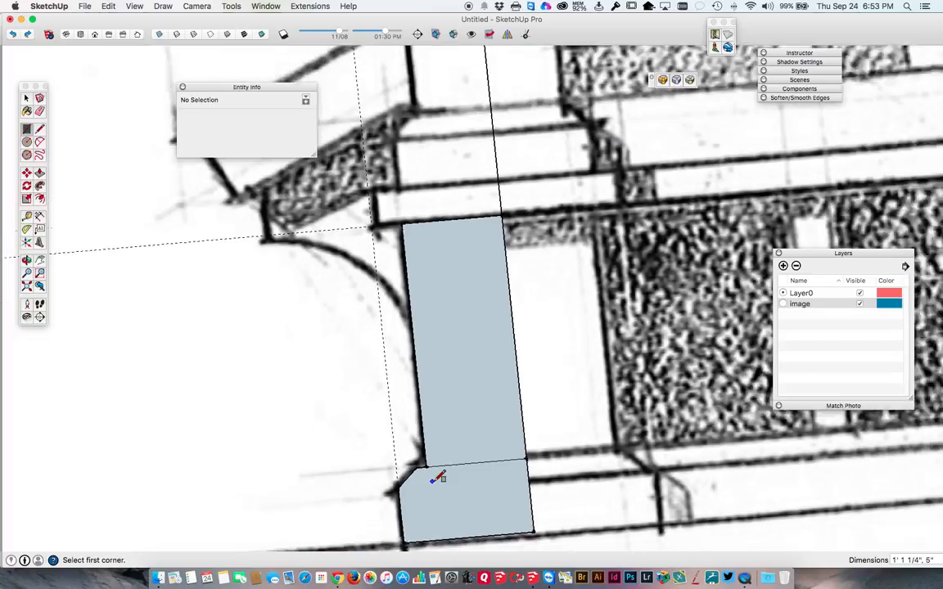
scroll(473, 476, down, 5)
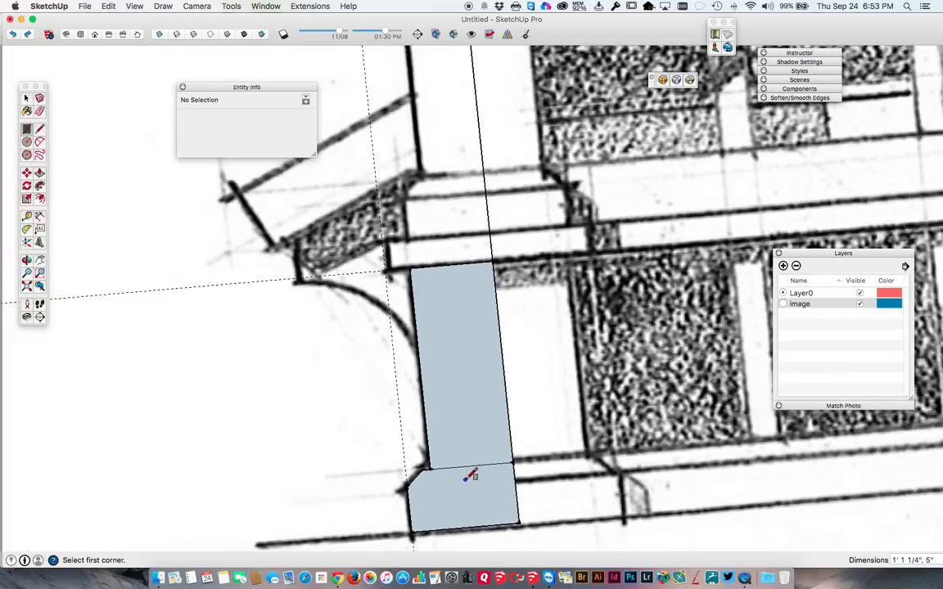
scroll(475, 473, down, 4)
scroll(475, 473, up, 6)
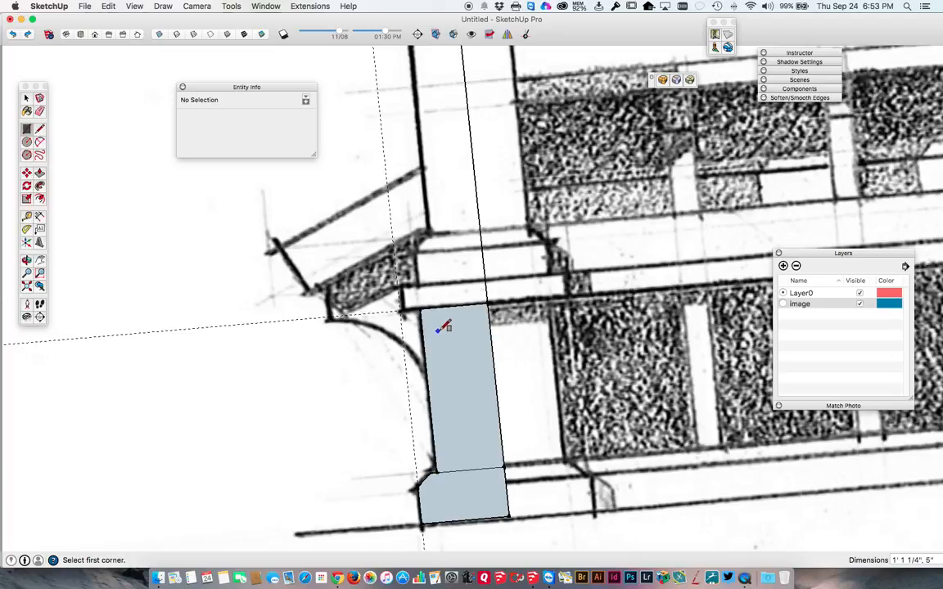
scroll(414, 297, up, 5)
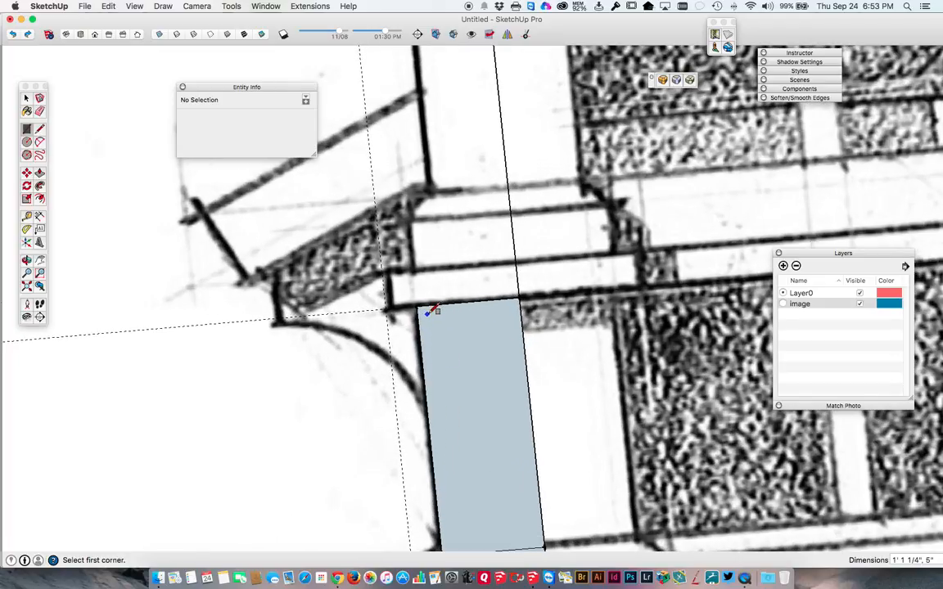
key(t)
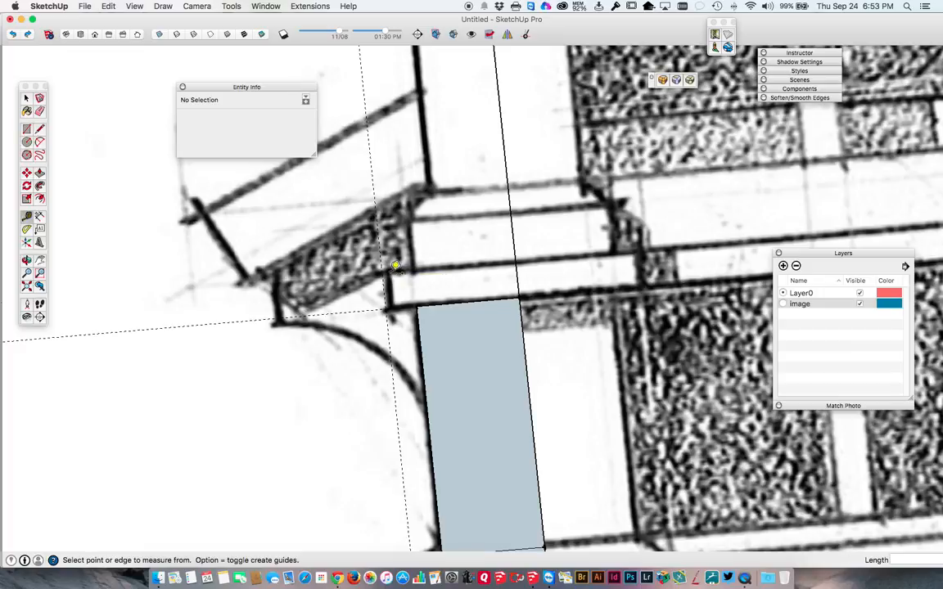
click(432, 303)
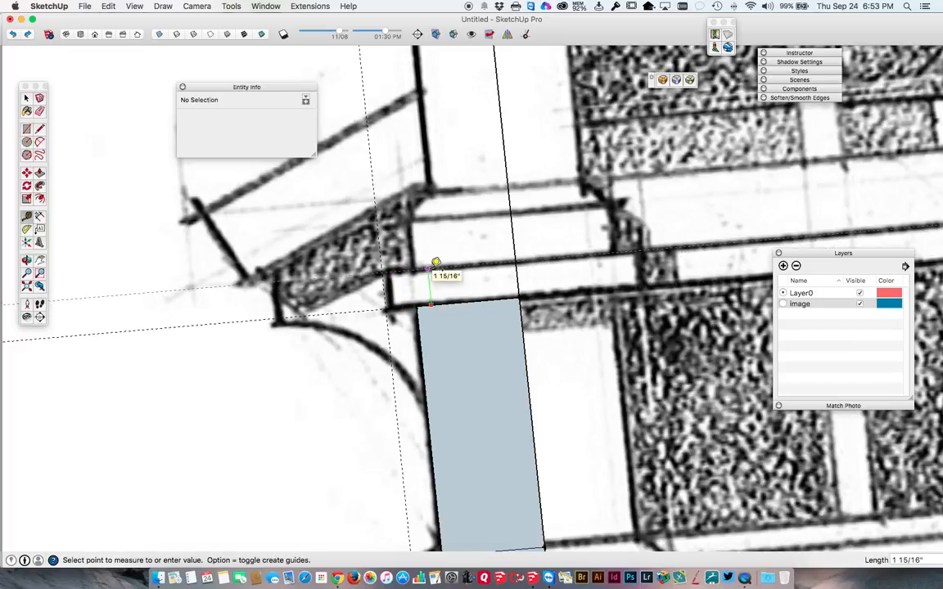
key(Escape)
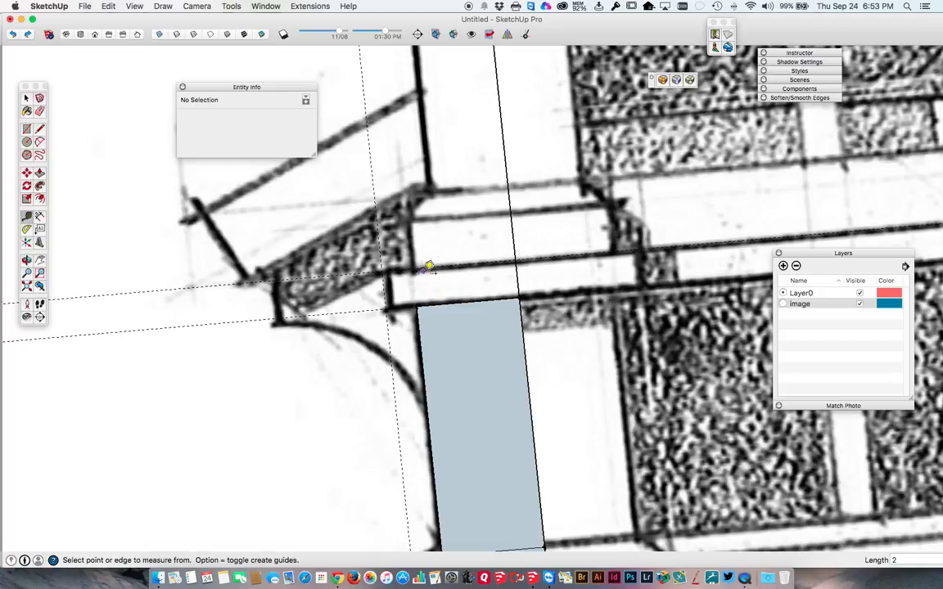
Draw a 6 1/2" by 2" rectangle for the projecting band, from the outer guide intersection to the centerline
key(r)
click(381, 271)
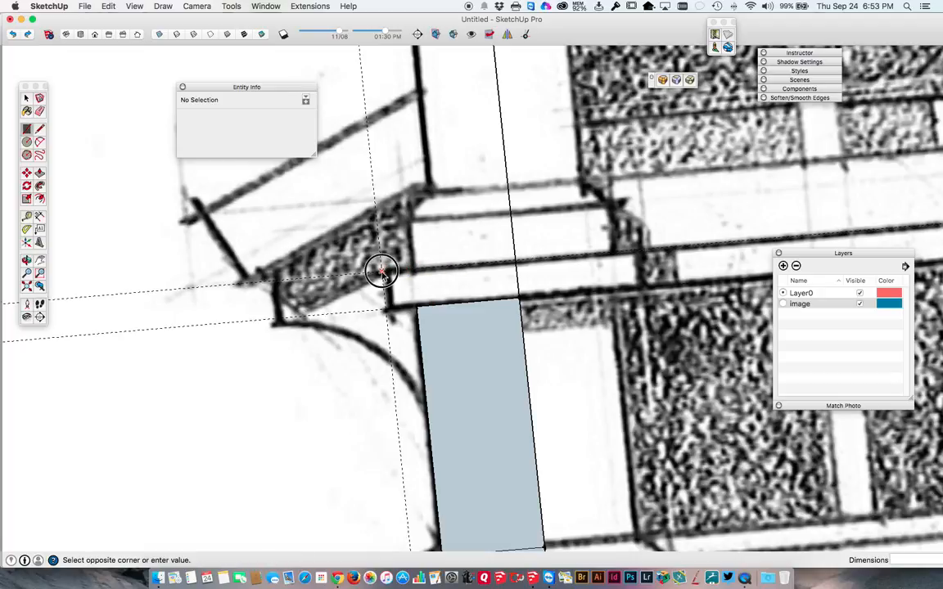
click(520, 297)
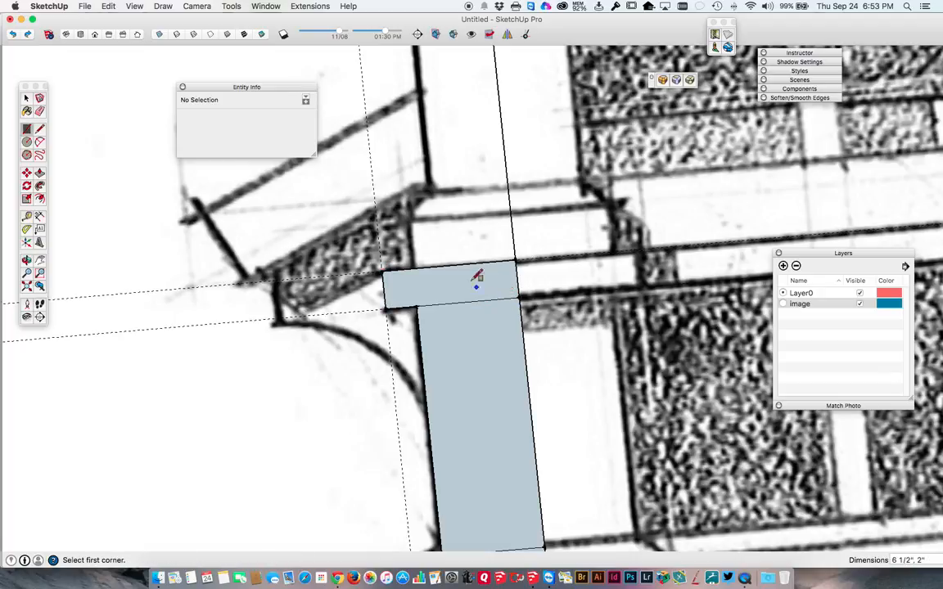
Try to place a horizontal guide 3" above the top edge of the projecting band
key(t)
click(455, 264)
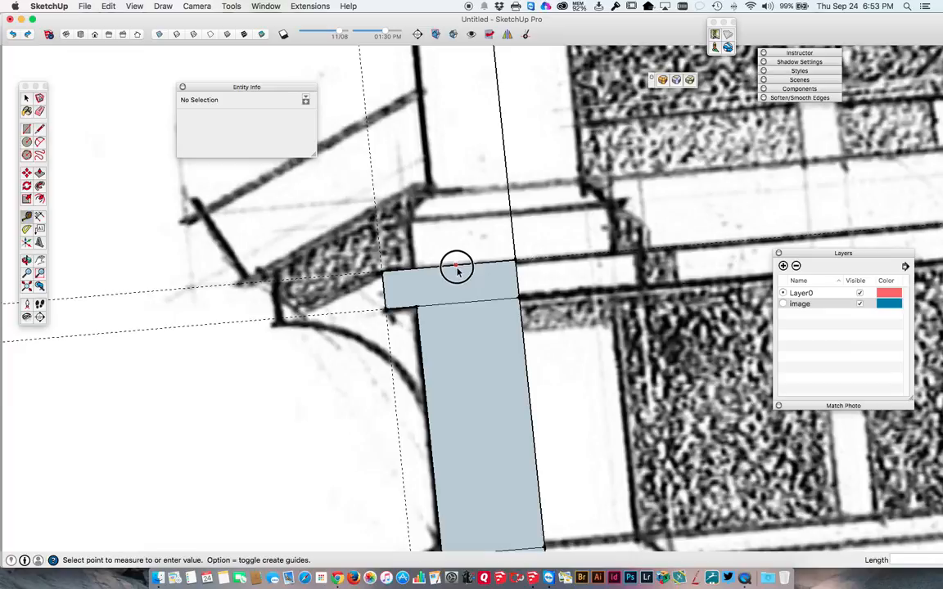
click(459, 211)
text(3)
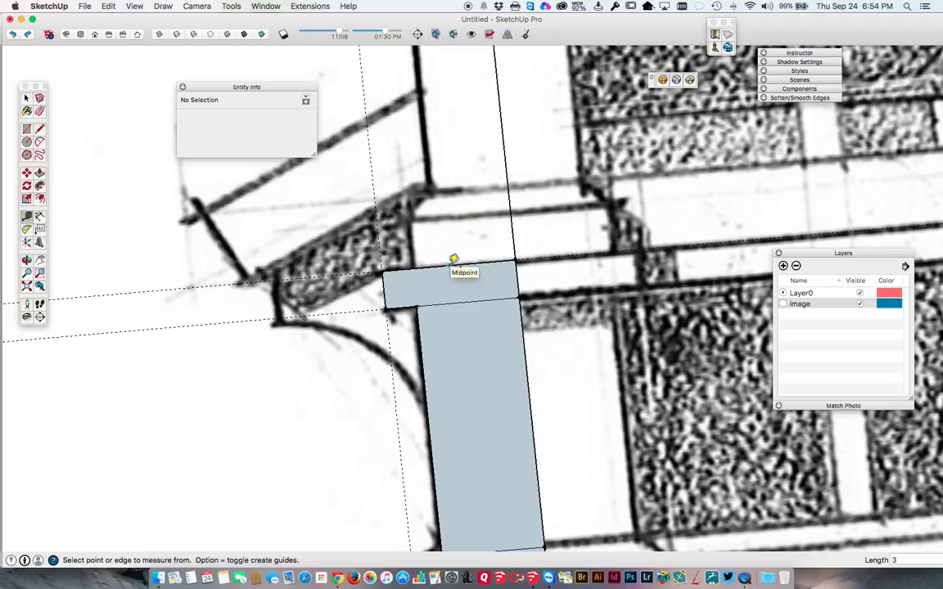
Place a horizontal guide 4" above the projecting band and another 1 1/2" below that guide
click(449, 265)
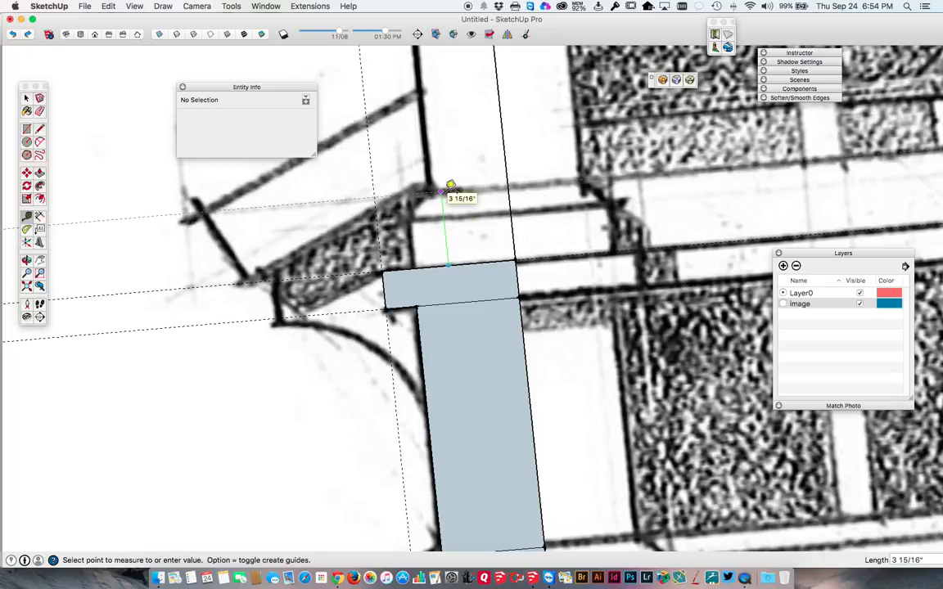
text(4)
key(Return)
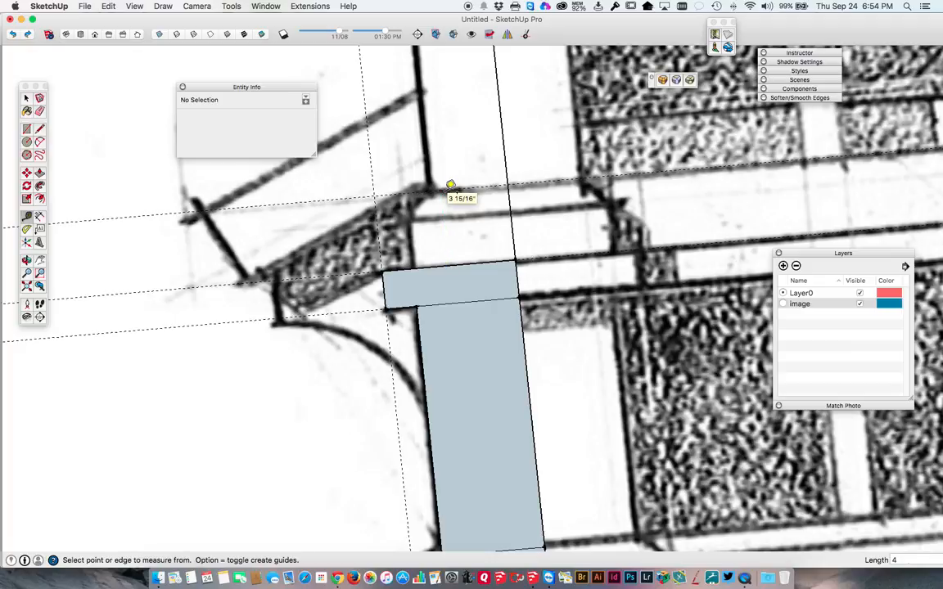
click(472, 187)
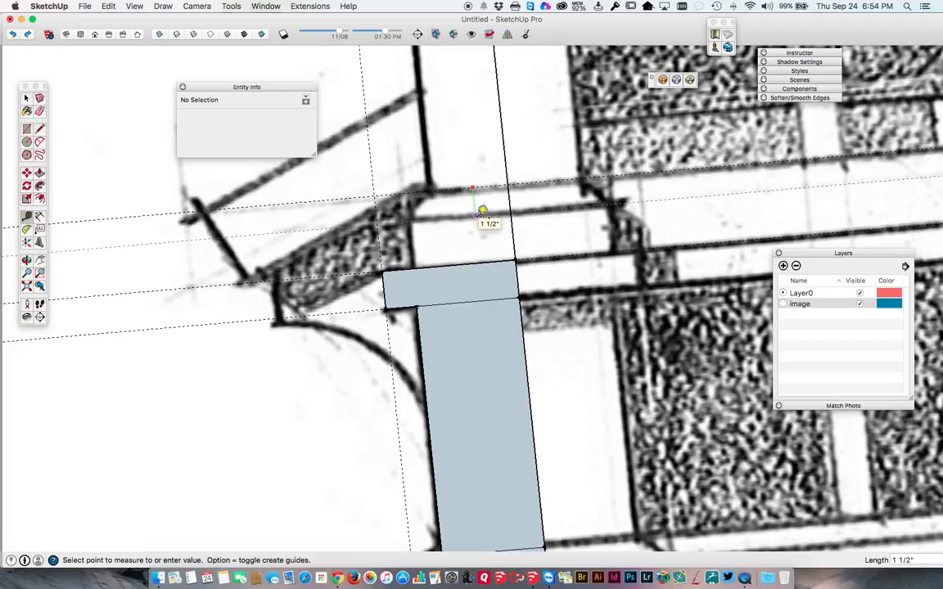
click(482, 210)
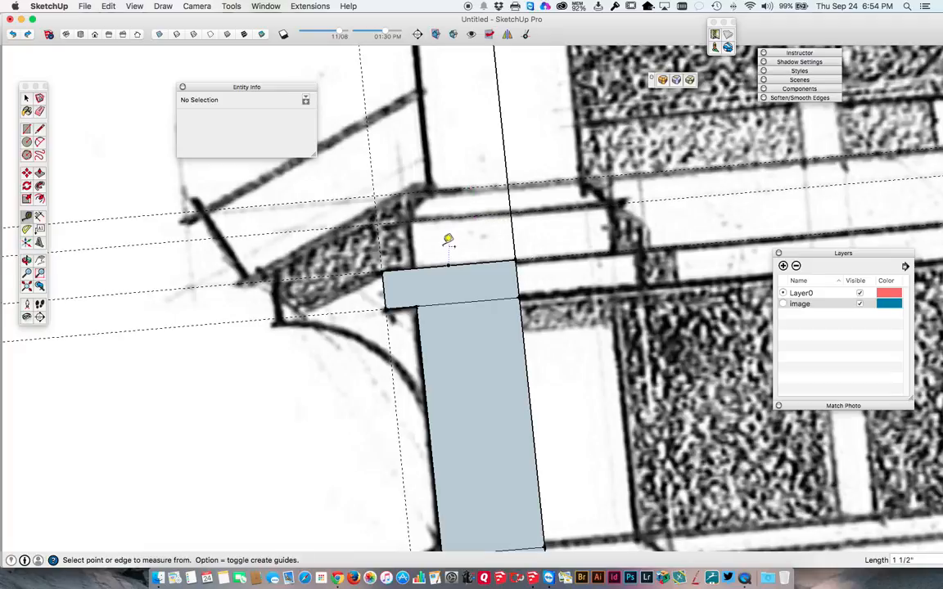
Align a vertical guide with the tall rectangle's outer edge and draw a 5" by 2 1/2" rectangle on top of the projecting band
click(380, 254)
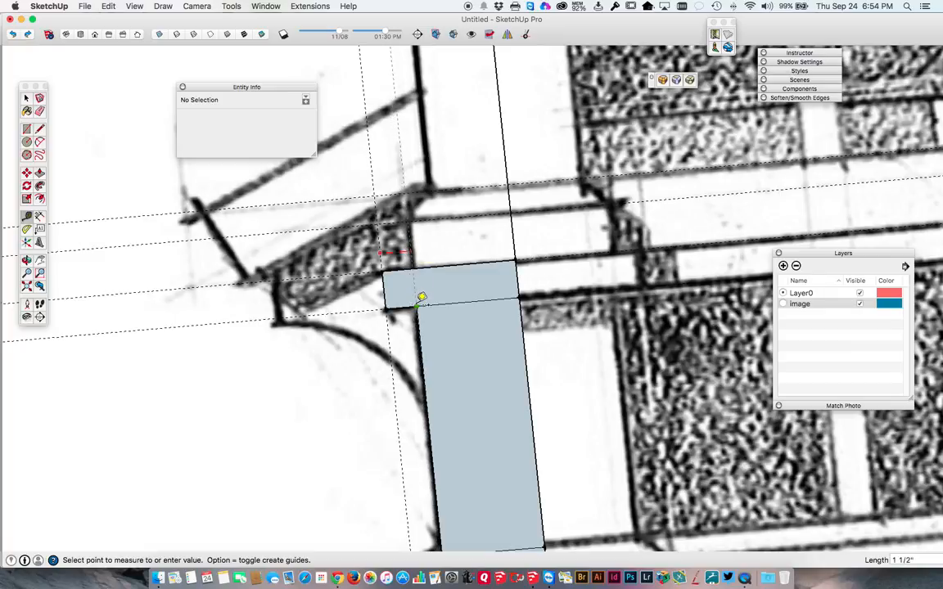
click(422, 307)
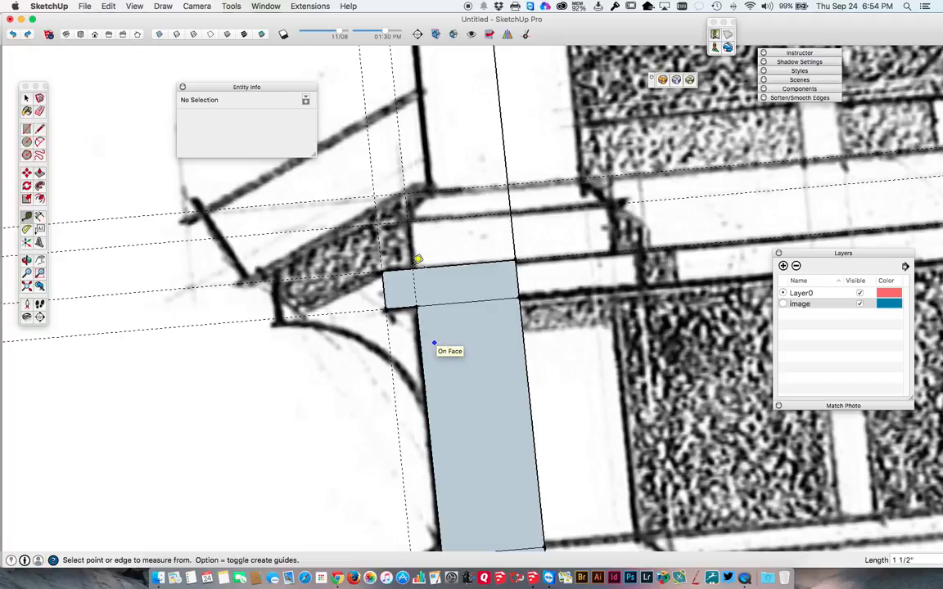
key(r)
click(412, 267)
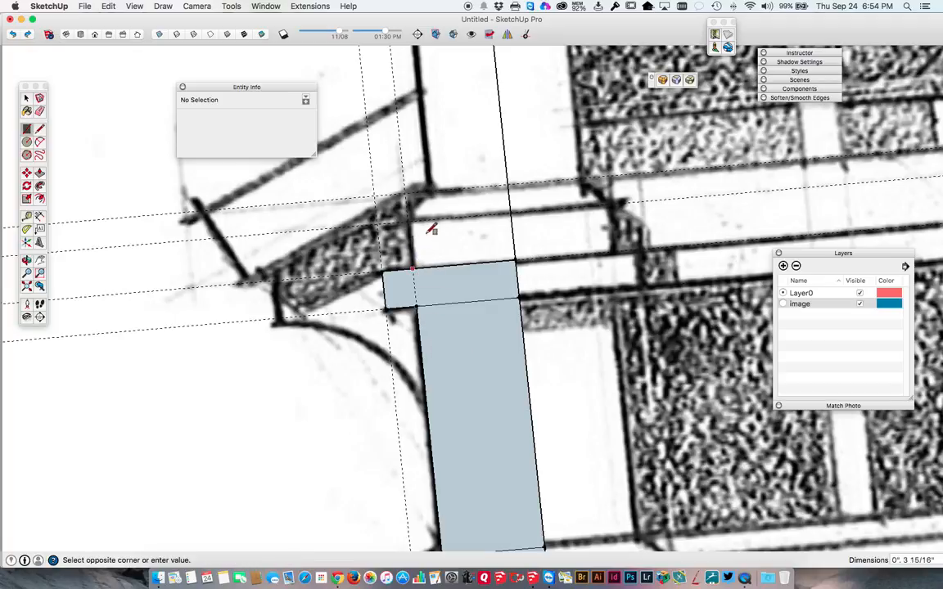
click(514, 210)
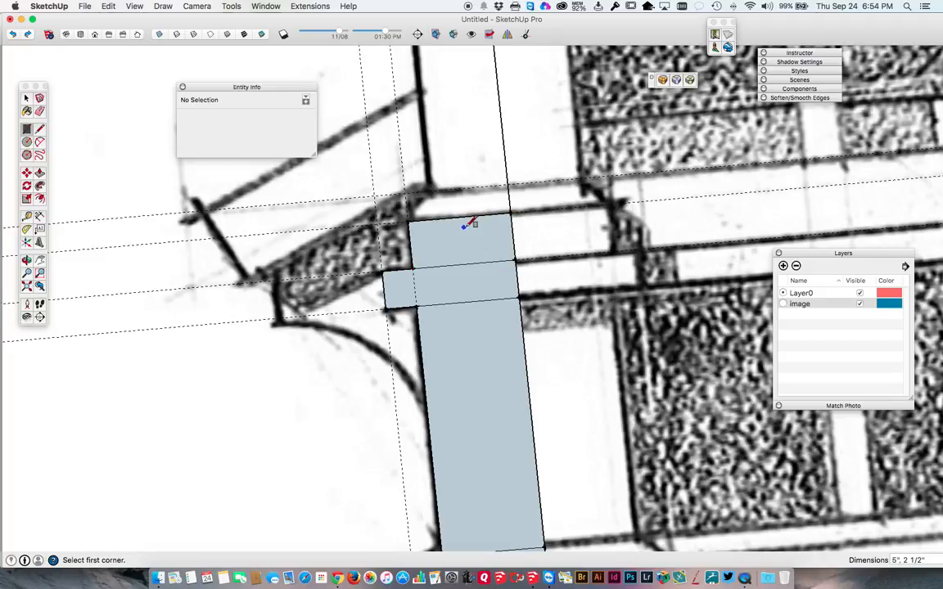
Outline the cap above the 2 1/2" block with a 3/16" vertical rise, a sloping edge to the upper guide and a top edge to the centerline
scroll(473, 219, down, 3)
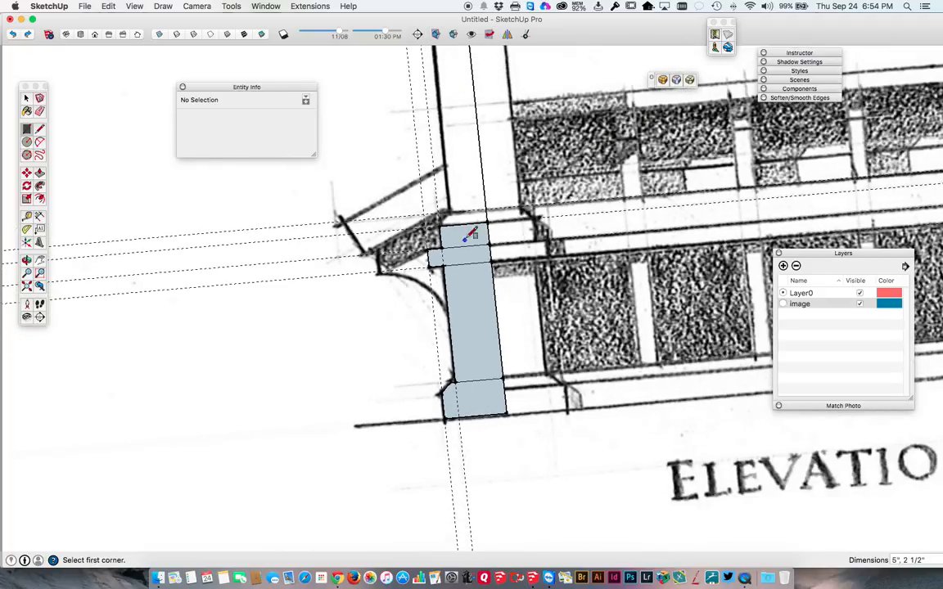
scroll(459, 221, up, 2)
scroll(462, 217, up, 3)
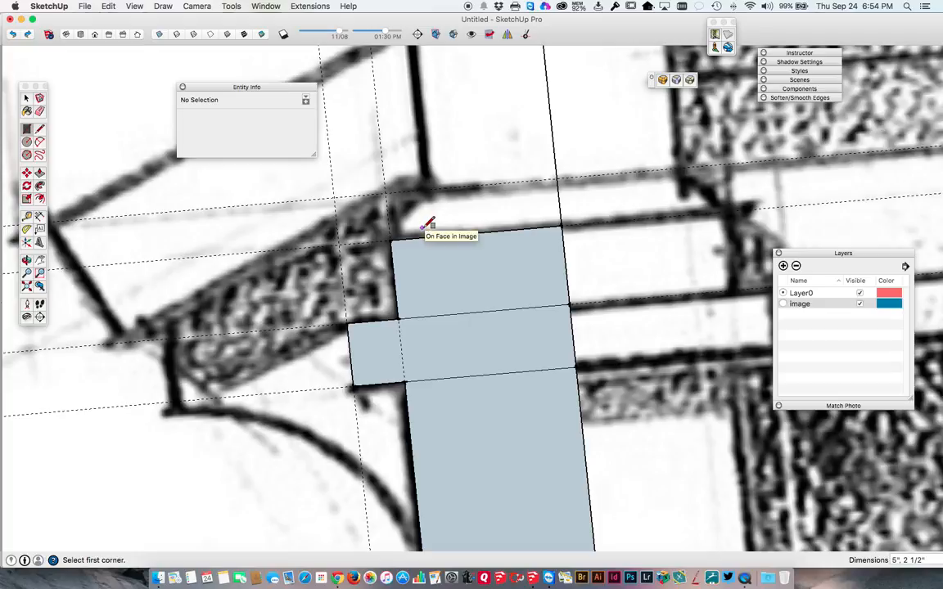
key(l)
scroll(409, 233, up, 2)
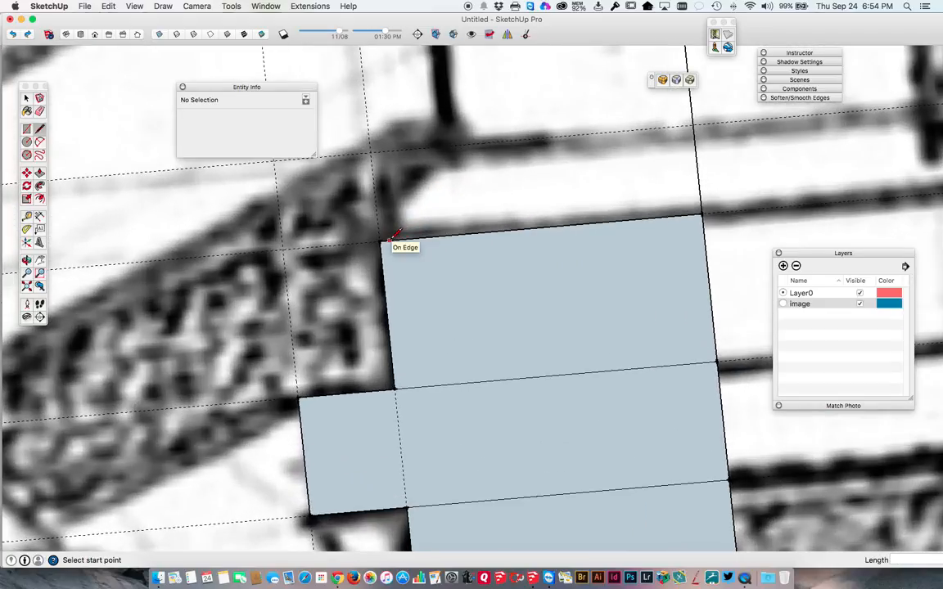
click(387, 229)
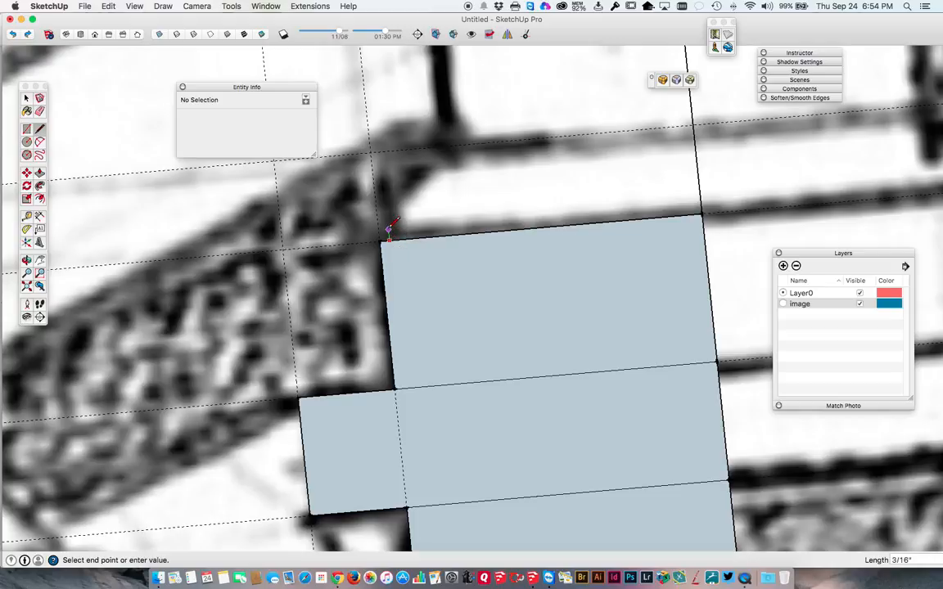
click(438, 146)
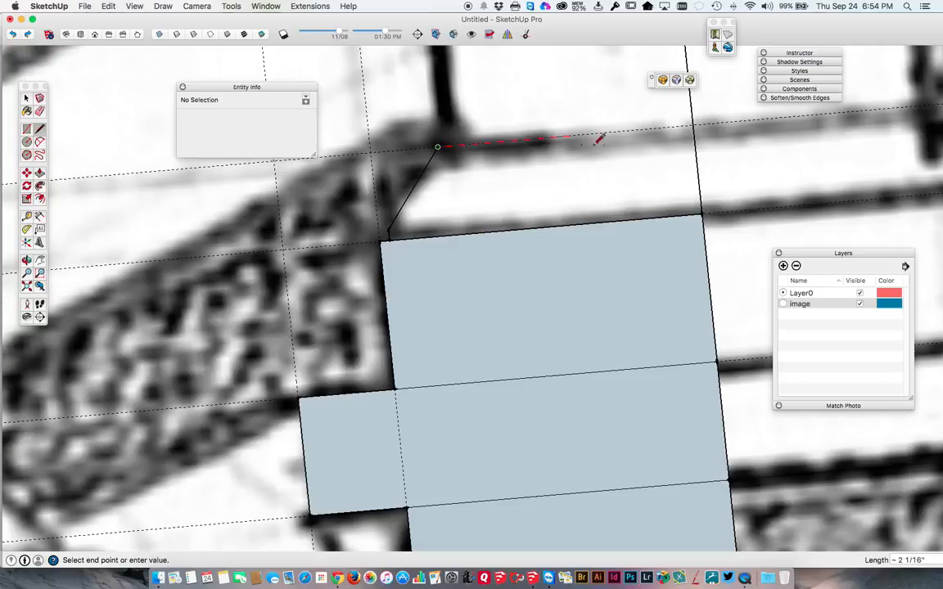
click(694, 126)
Select the face of the sloped cap at the top of the pedestal profile
scroll(571, 282, down, 10)
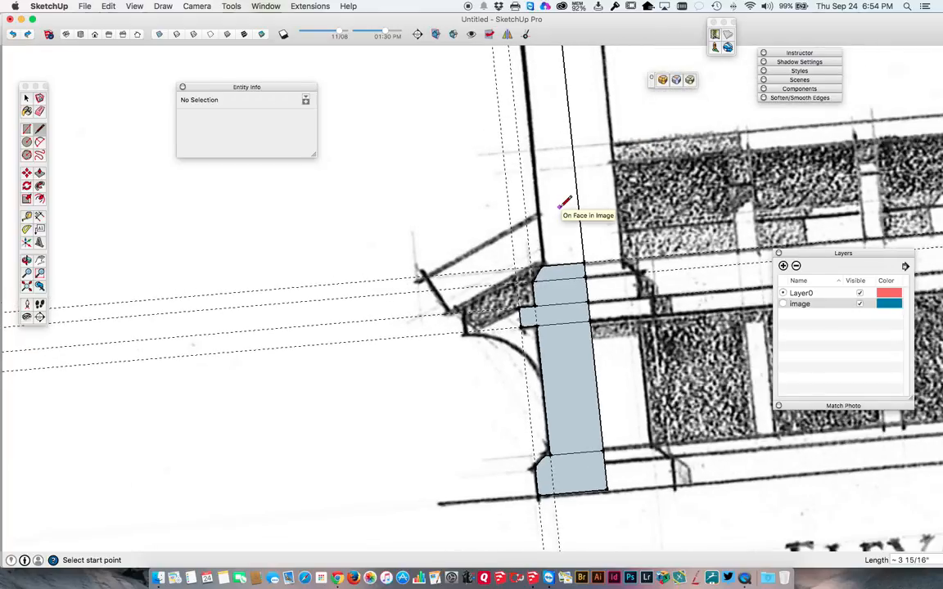
key(space)
click(556, 275)
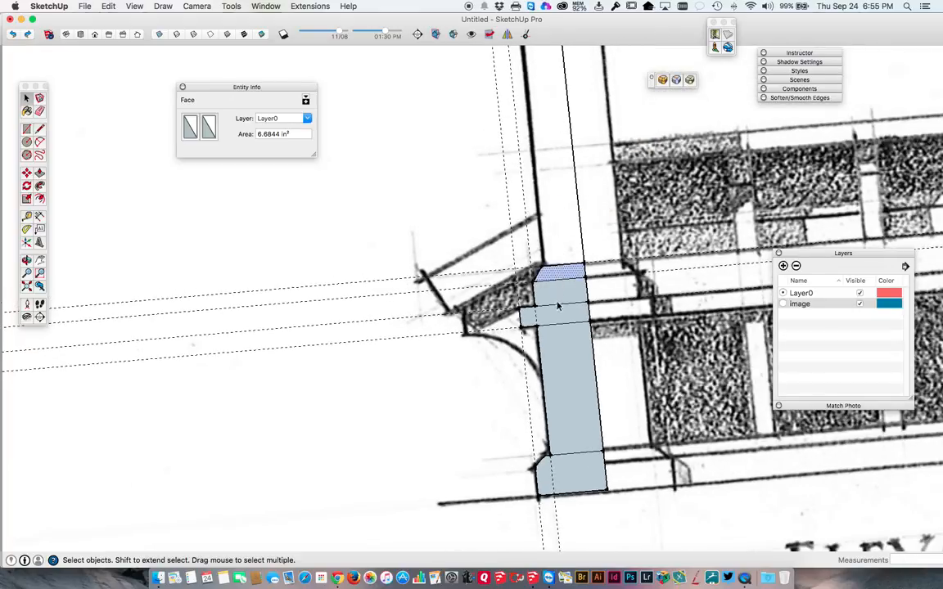